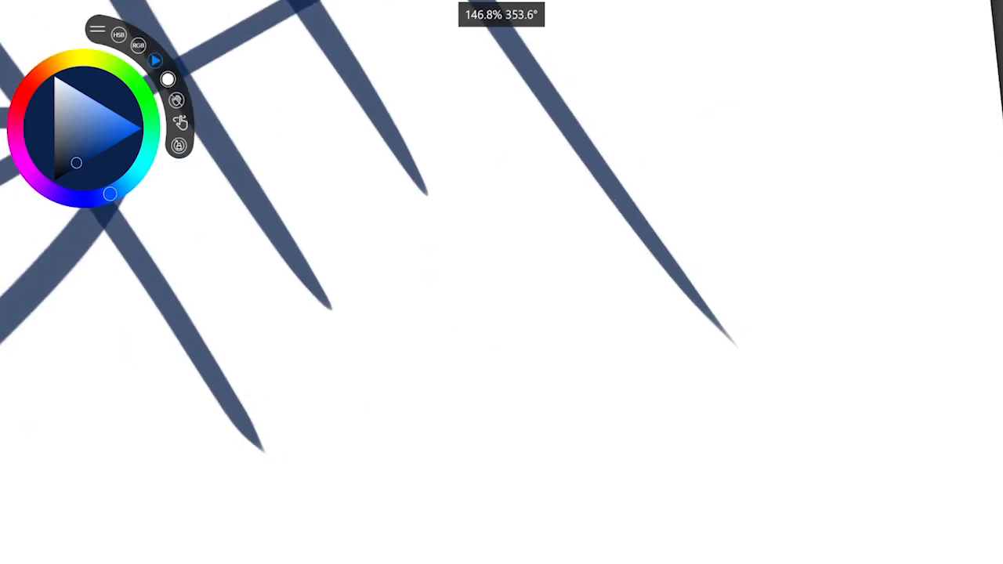
drag(351, 402, 408, 406)
drag(560, 293, 579, 314)
scroll(501, 282, down, 5)
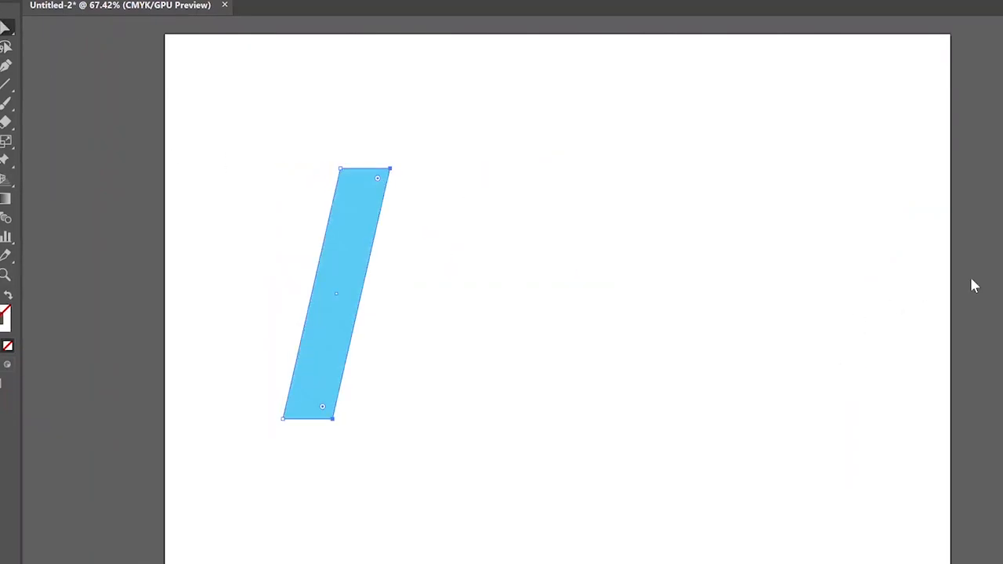
Step: Repeat the slanted blue bar into a row of stripes with triangular outer pieces and centre the group on the artboard
key(ctrl+d)
key(p)
click(611, 168)
mouse_move(533, 294)
mouse_down()
mouse_move(249, 294)
mouse_move(289, 294)
mouse_up()
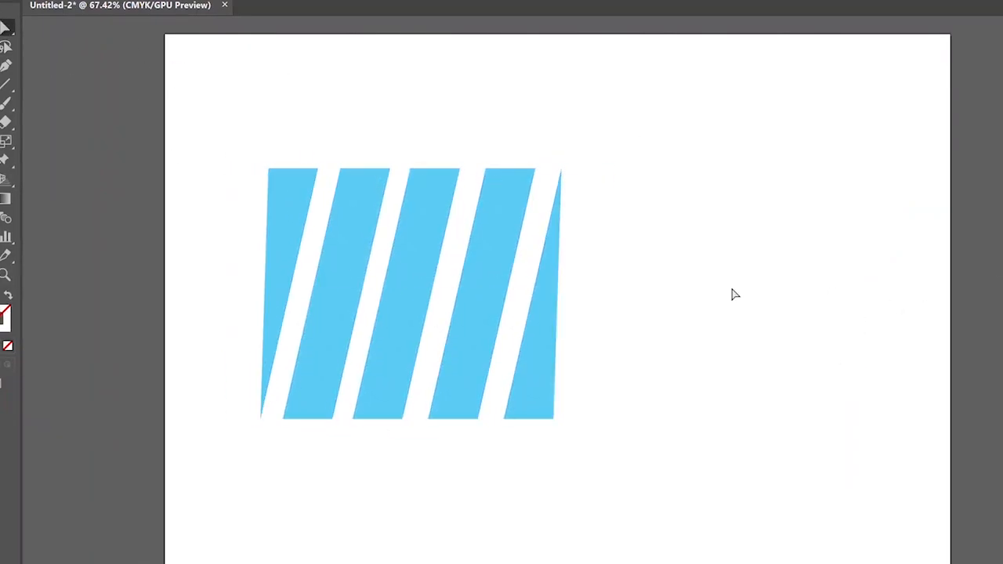
drag(406, 294, 530, 294)
Step: Add the text "VECTOR MAESTROS" beneath the striped artwork and align it under the stripes
key(t)
click(530, 457)
text(VECTOR MAESTROS)
click(5, 28)
drag(337, 424, 380, 426)
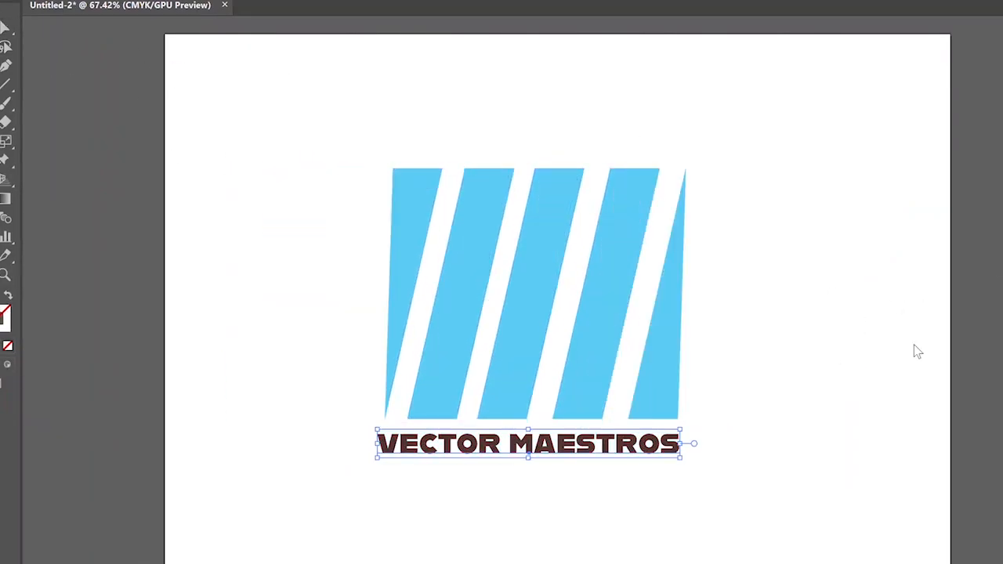
Step: Recolour the VECTOR MAESTROS text navy blue and reposition the whole logo on the artboard with the rulers shown
click(778, 450)
key(ctrl+a)
mouse_move(767, 421)
mouse_down()
mouse_move(687, 385)
mouse_move(749, 427)
mouse_up()
key(ctrl+minus)
key(ctrl+minus)
key(ctrl+minus)
key(ctrl+minus)
drag(571, 264, 600, 234)
key(ctrl+r)
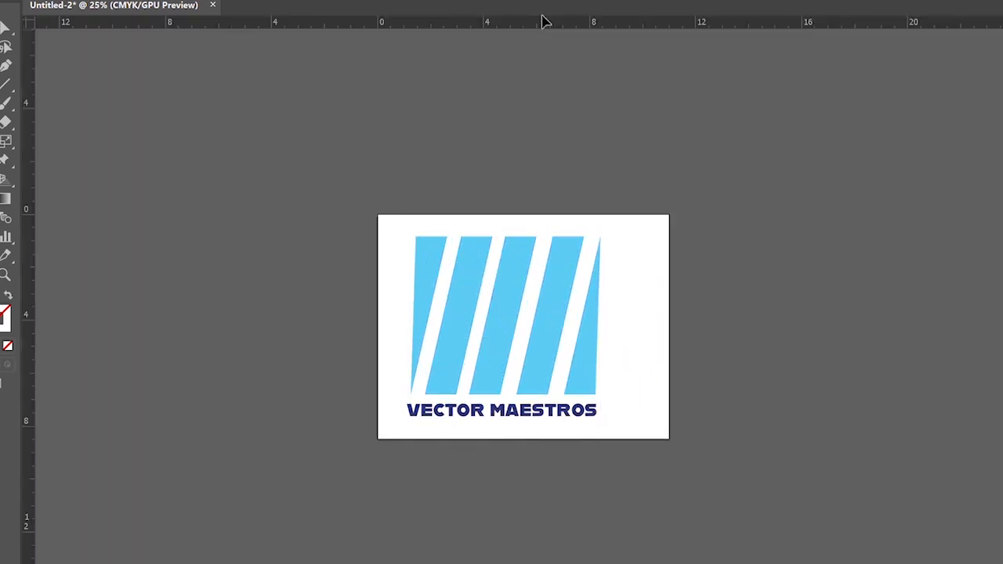
Step: Resize the artboard to a square around the logo and duplicate it alongside, with the copy's artwork in dark red
key(shift+o)
key(v)
key(ctrl+a)
key(shift+Right)
key(shift+Right)
key(shift+Right)
key(shift+Right)
key(shift+Right)
key(shift+o)
drag(548, 313, 803, 314)
click(960, 376)
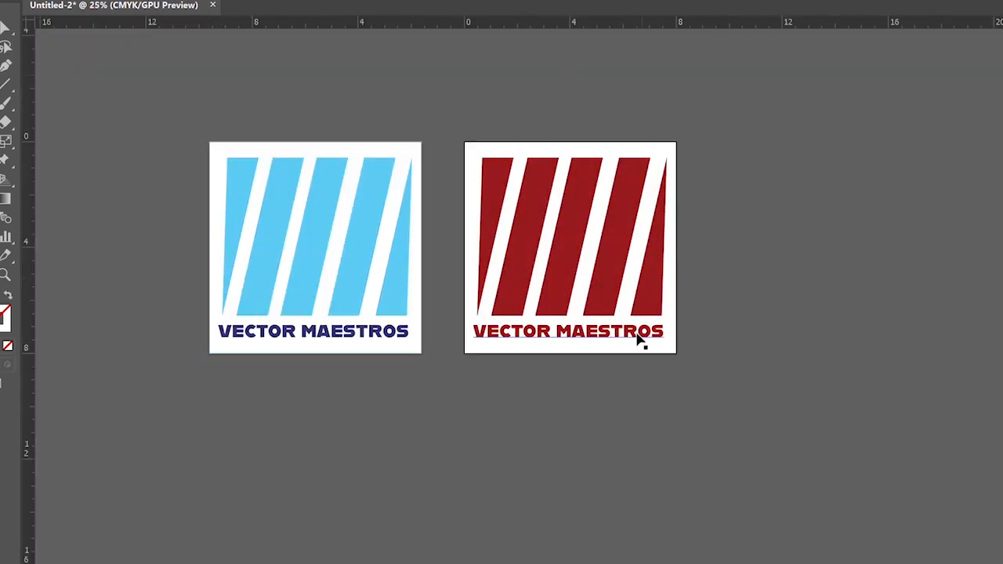
Step: Pull the top corner point of the red logo's last triangular stripe down and slightly inward using Direct Selection
text(ALFAM FONT)
mouse_move(637, 334)
mouse_down()
mouse_move(383, 393)
mouse_move(300, 389)
mouse_up()
key(ctrl+plus)
key(ctrl+plus)
key(ctrl+plus)
drag(681, 135, 555, 354)
key(a)
drag(795, 111, 773, 204)
Step: Select the first triangular stripe of the red logo and shift it slightly toward its neighbouring stripe
click(347, 206)
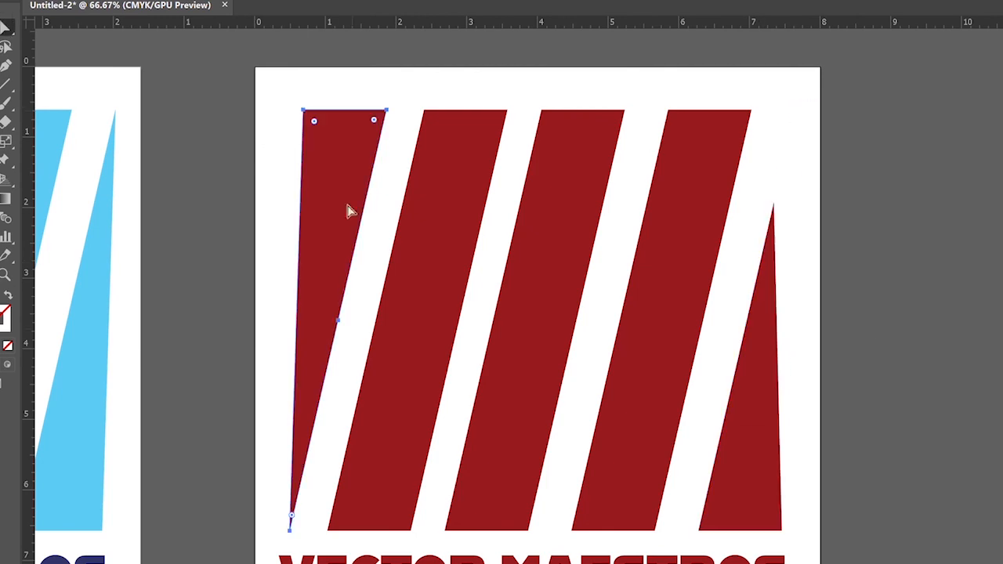
key(v)
drag(752, 423, 324, 329)
drag(263, 106, 358, 441)
drag(314, 196, 348, 195)
click(993, 281)
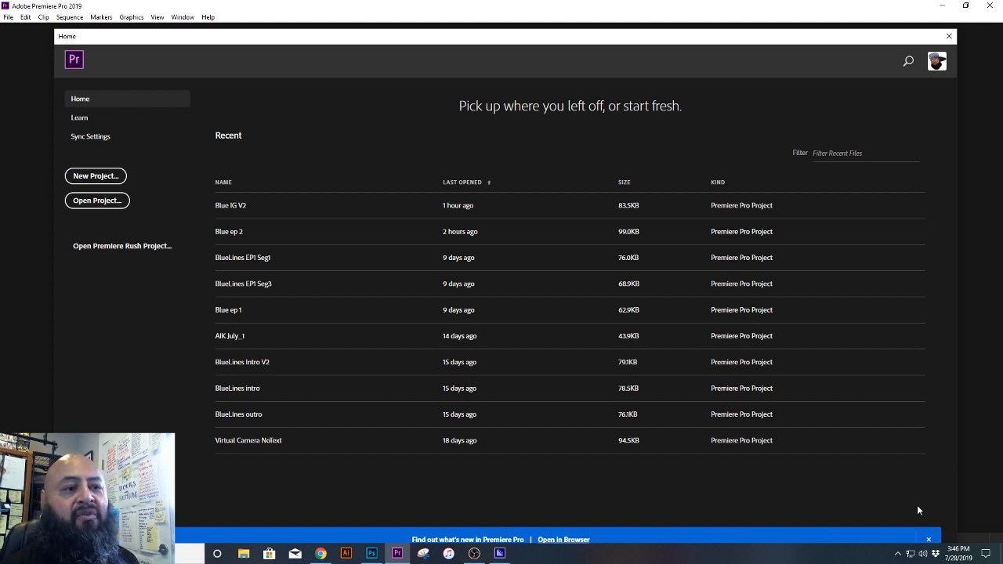
Step: In Premiere Pro, dismiss the what's-new banner and shrink the Home window
click(927, 539)
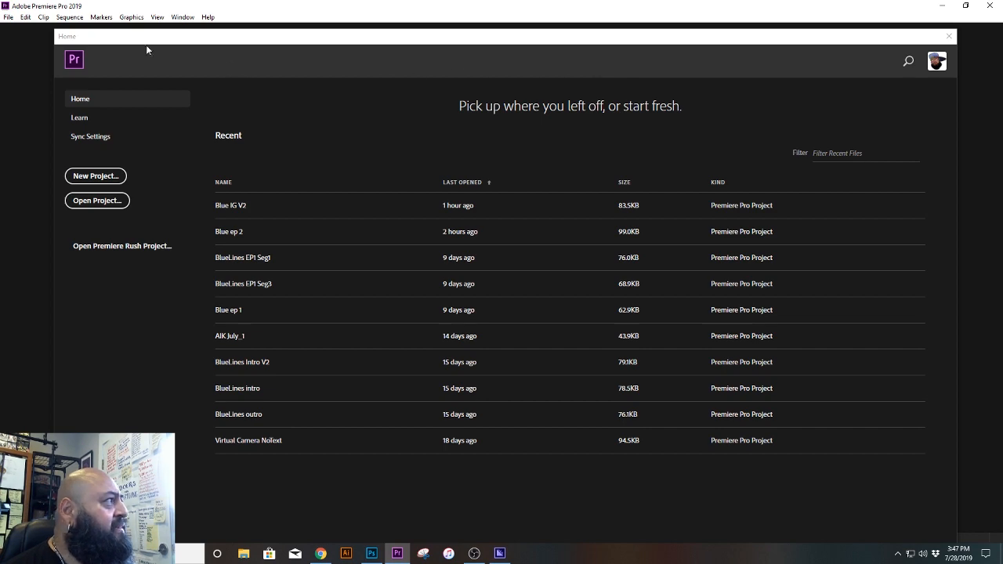
drag(54, 29, 367, 108)
drag(499, 119, 337, 45)
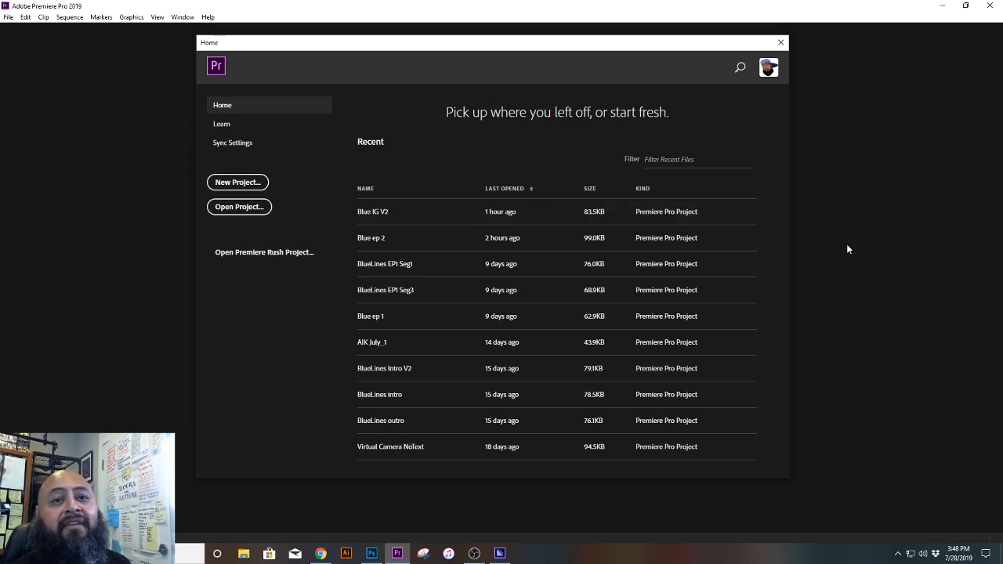
Step: Open the recent project Blue ep 2 and play the sequence from about 00:15:44, just before the segment 2 intro
click(368, 247)
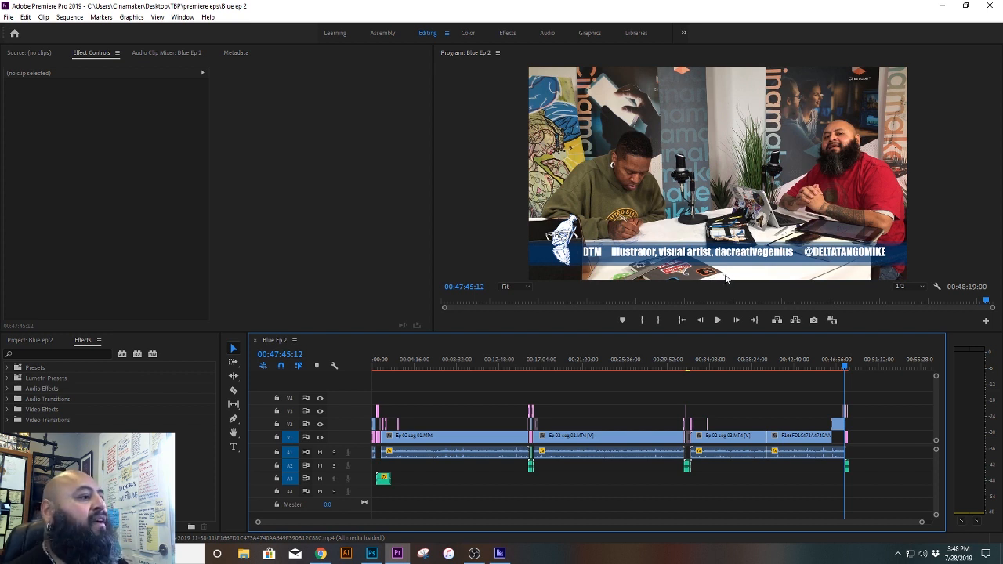
click(403, 369)
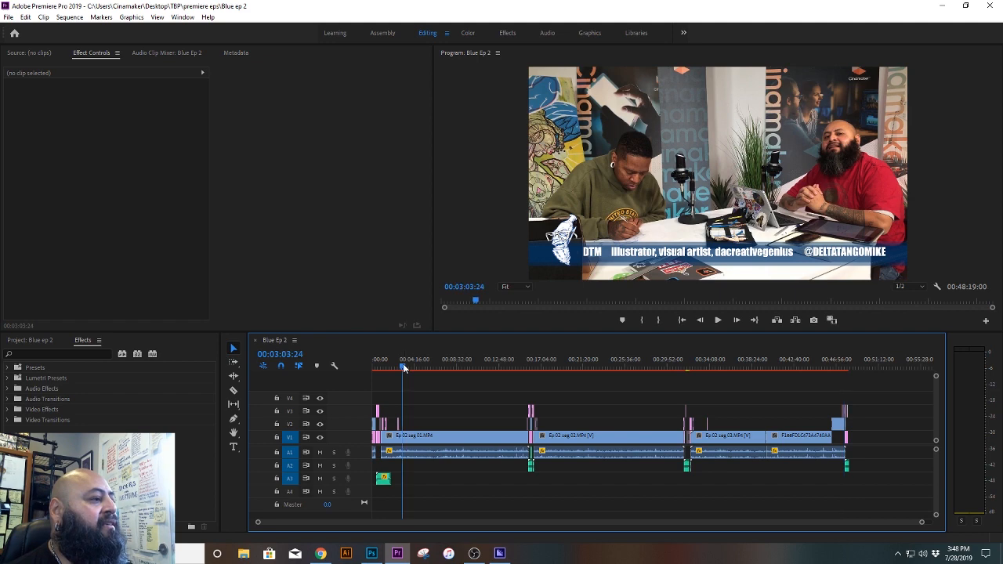
mouse_move(404, 368)
mouse_down()
mouse_move(531, 370)
mouse_move(513, 370)
mouse_up()
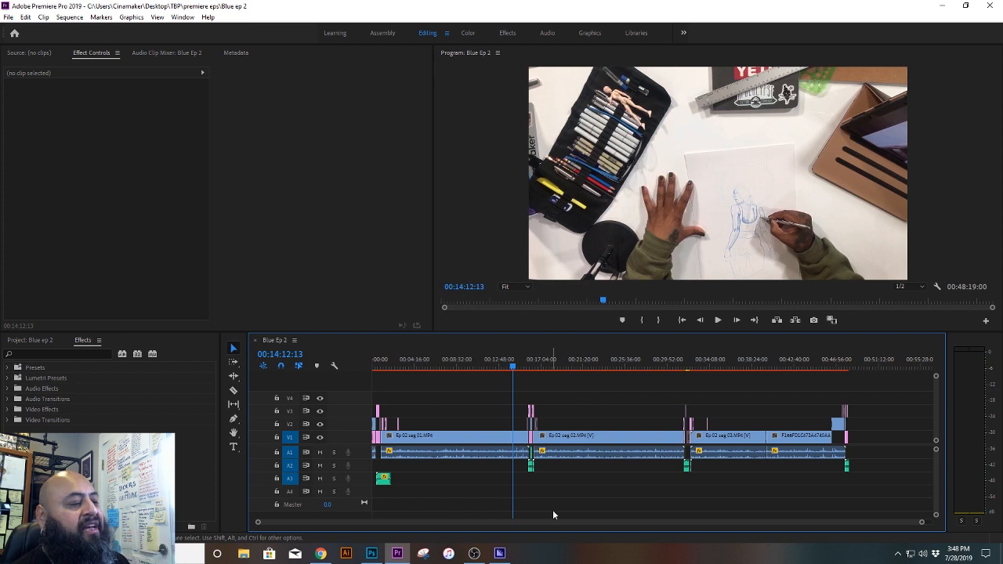
drag(514, 366, 529, 367)
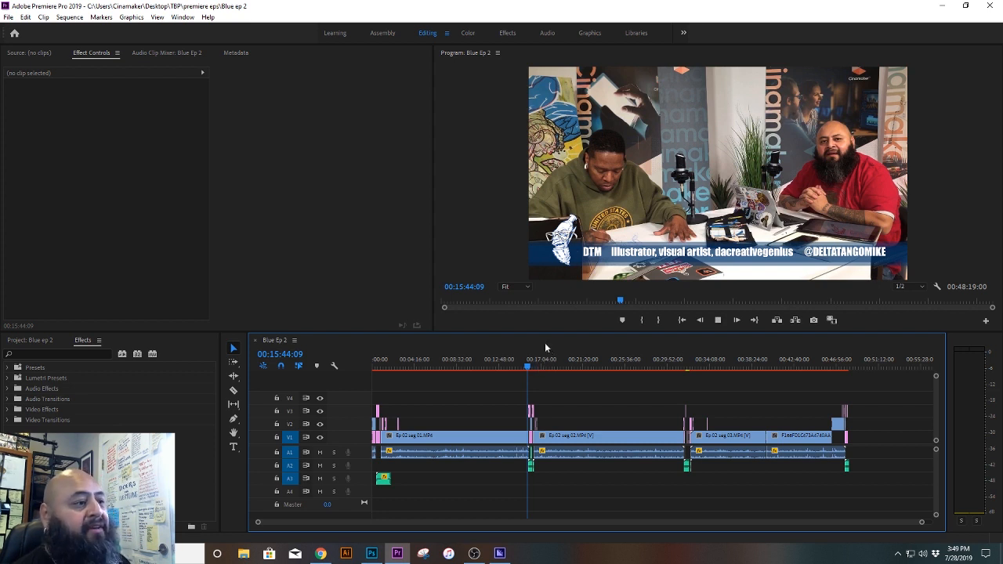
key(space)
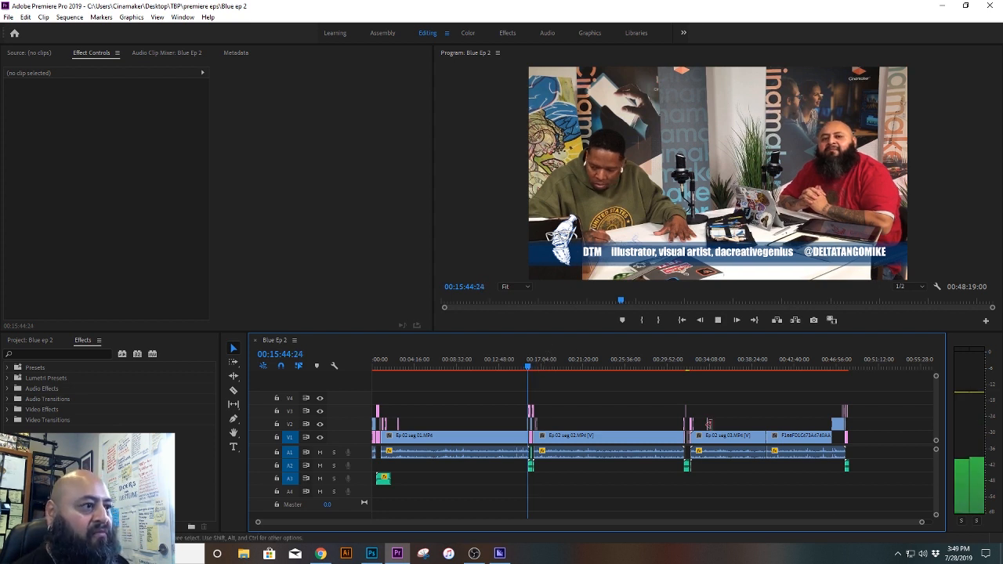
Step: Raise the headphone volume to 98 while the sequence plays
click(922, 554)
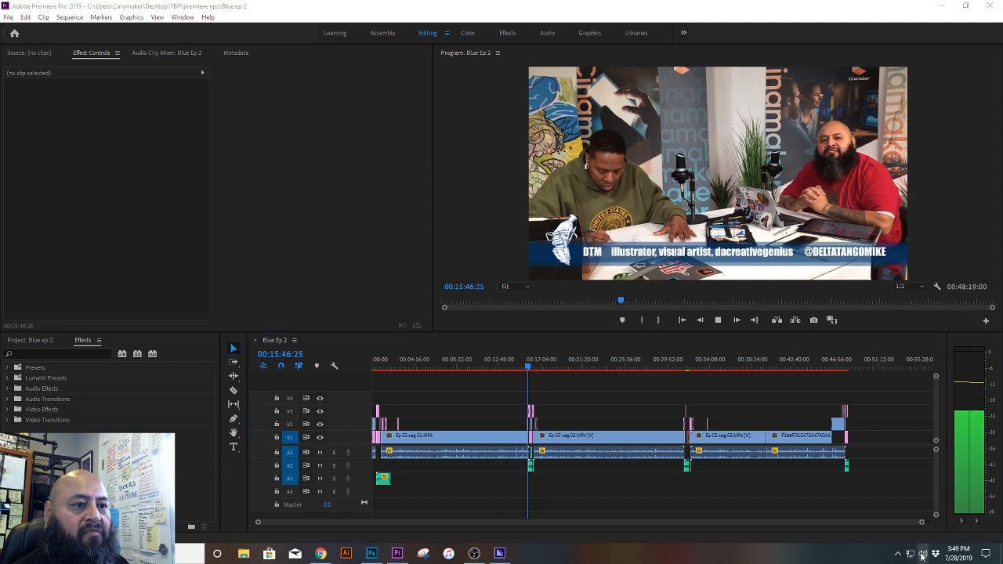
drag(952, 531, 965, 530)
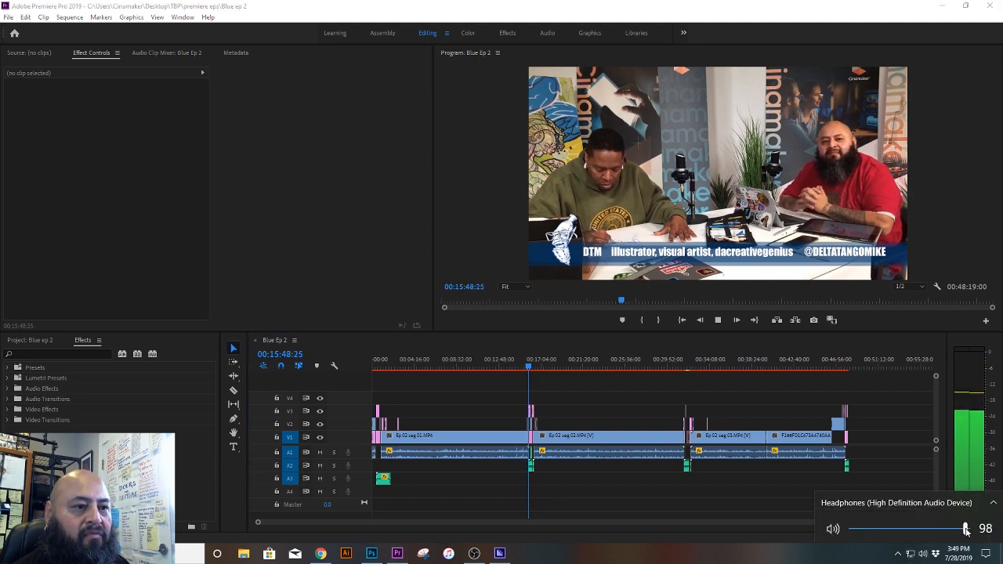
click(458, 220)
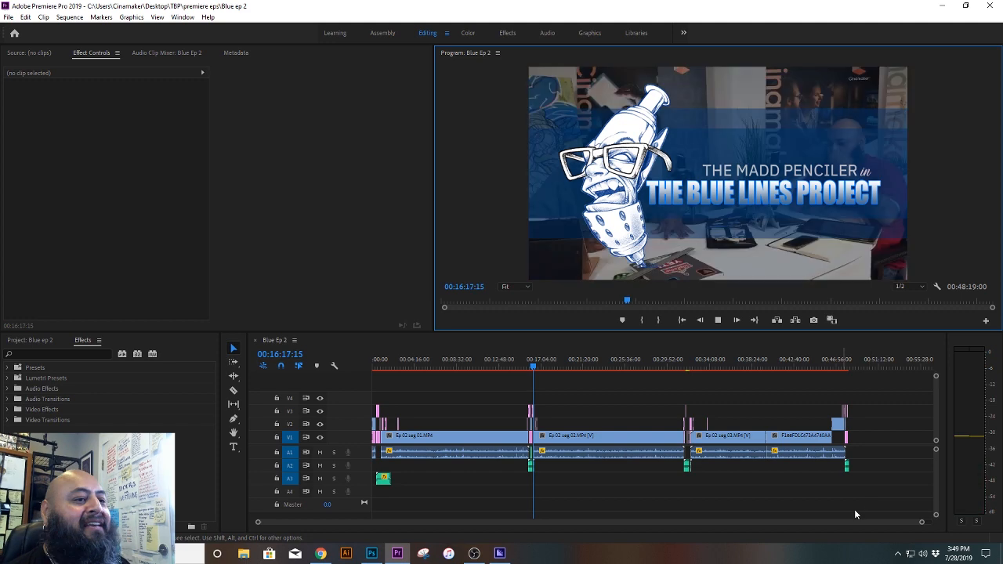
Step: Stop playback and examine the Ep 02 seg 02 clips following the intro graphic, at about 00:16:20
drag(921, 523, 700, 528)
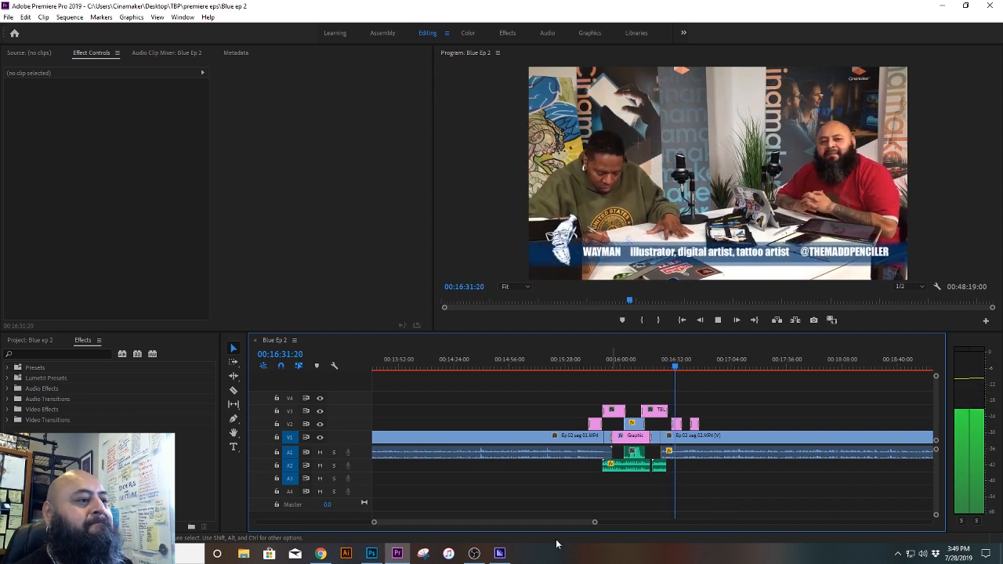
key(space)
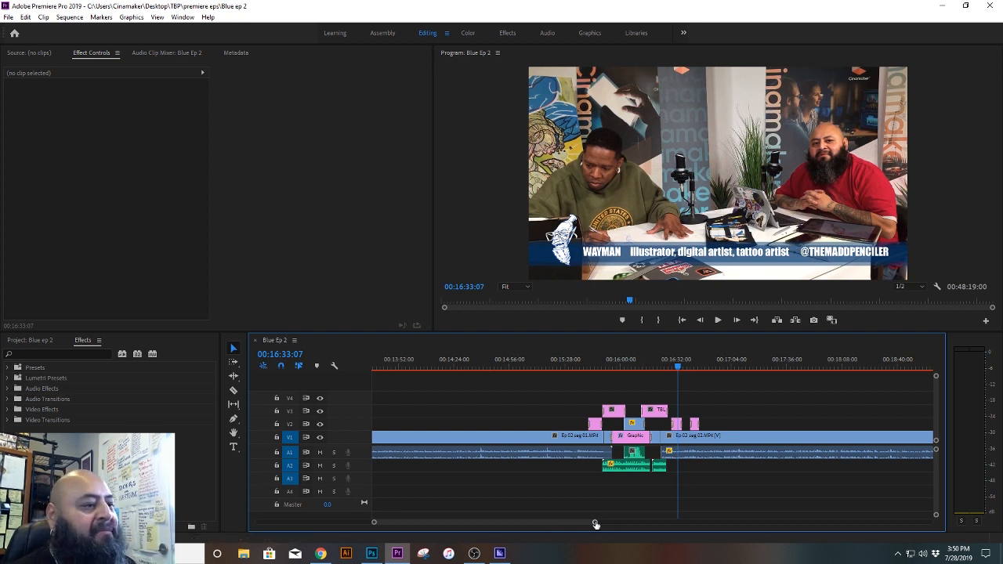
drag(595, 524, 537, 522)
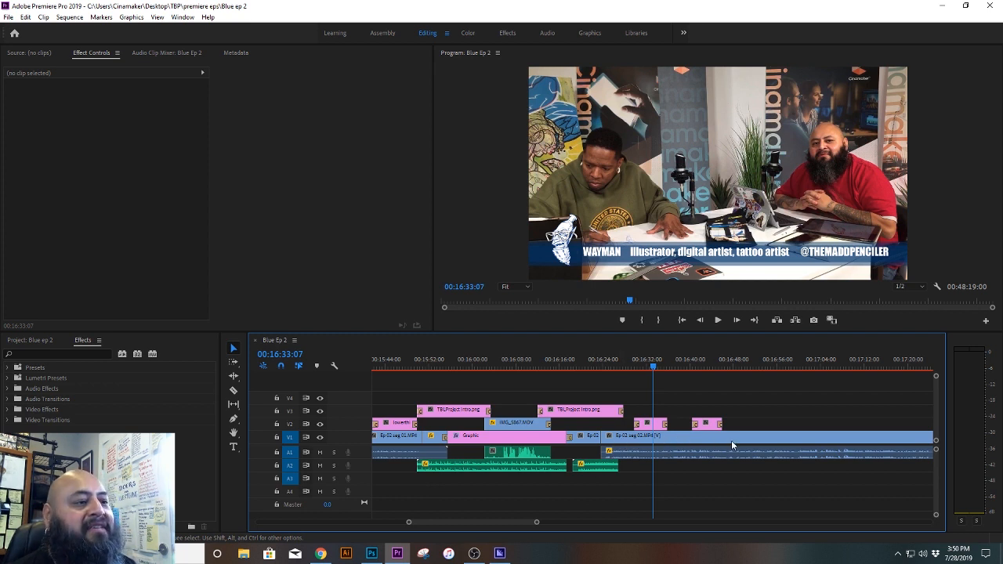
click(679, 440)
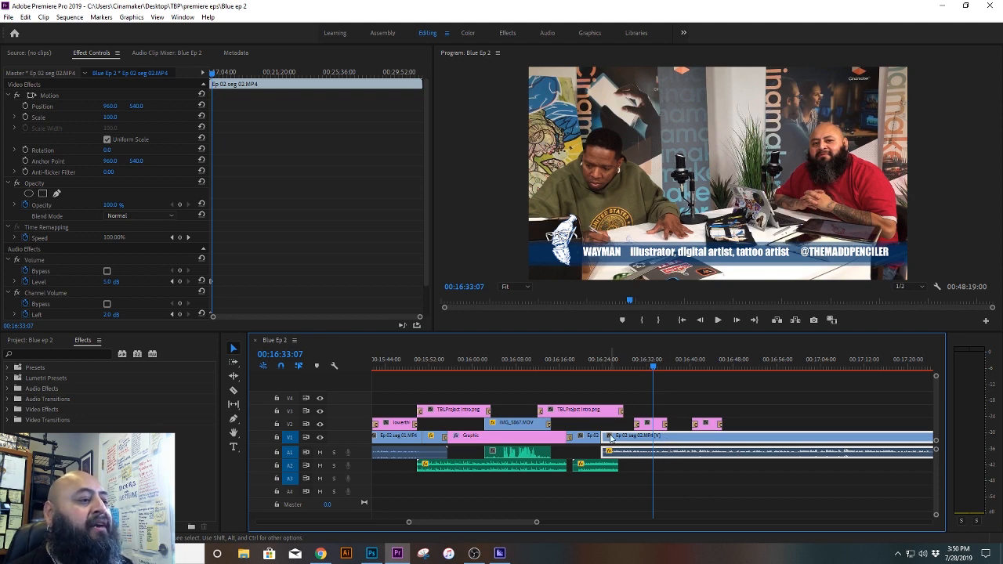
click(584, 439)
click(585, 359)
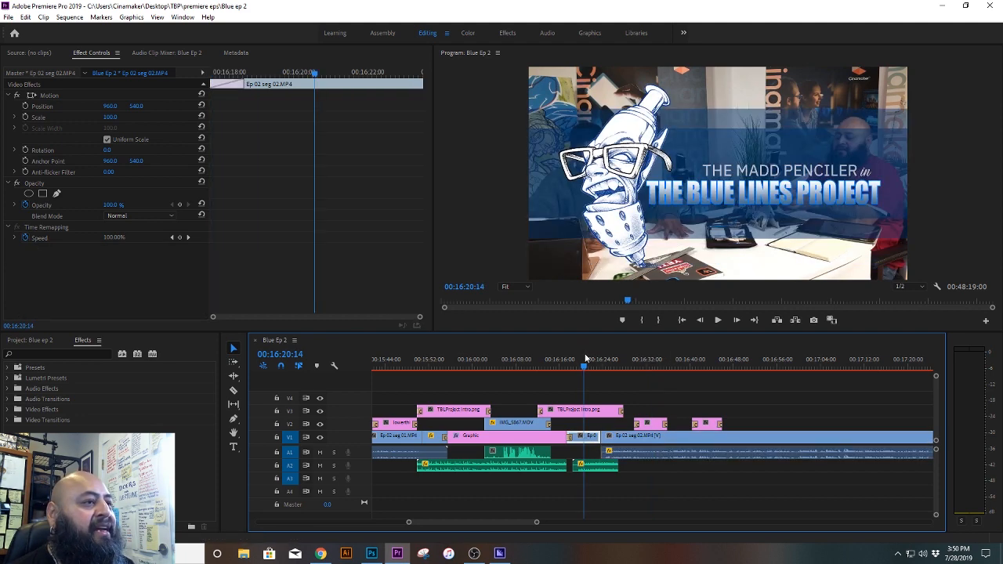
drag(586, 358, 582, 361)
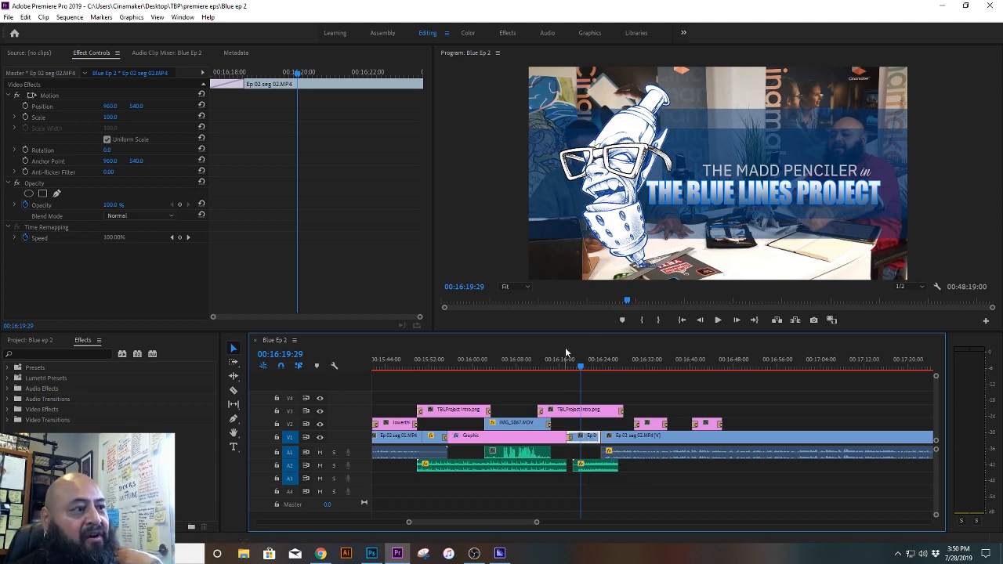
Step: Select the Graphic clip and toggle V1's track output at about 00:16:09 to compare the picture with and without it
click(539, 442)
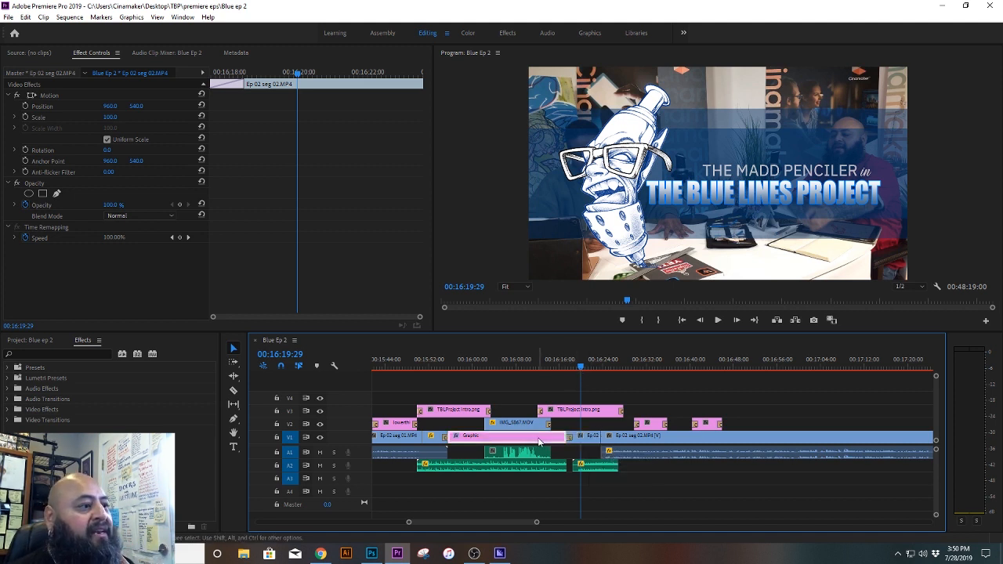
click(524, 361)
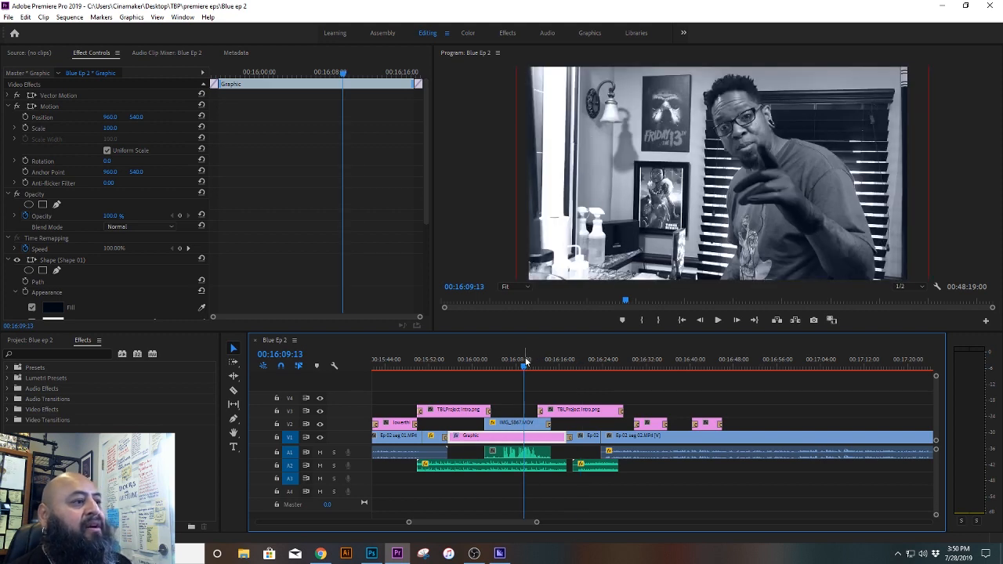
click(319, 438)
click(320, 437)
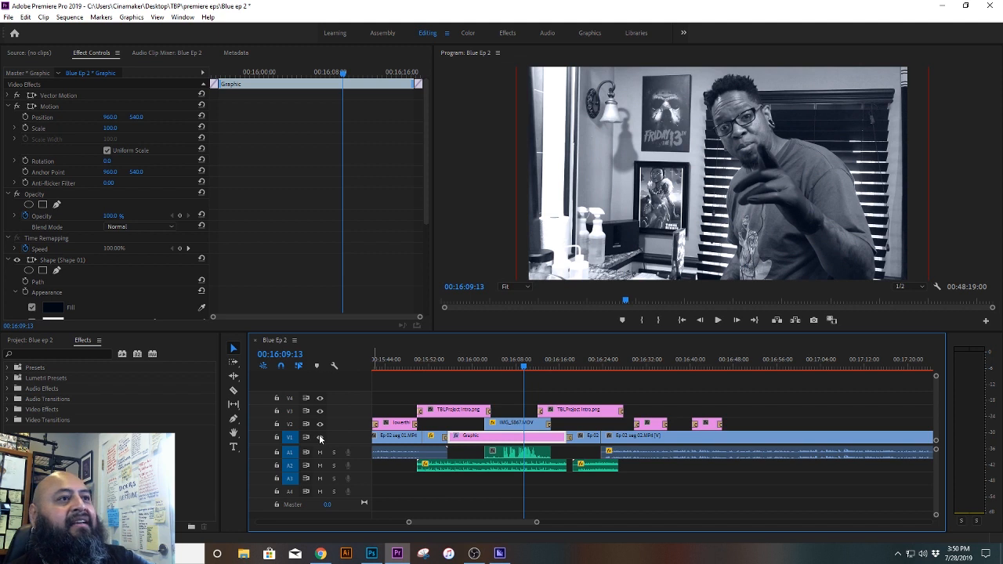
click(320, 437)
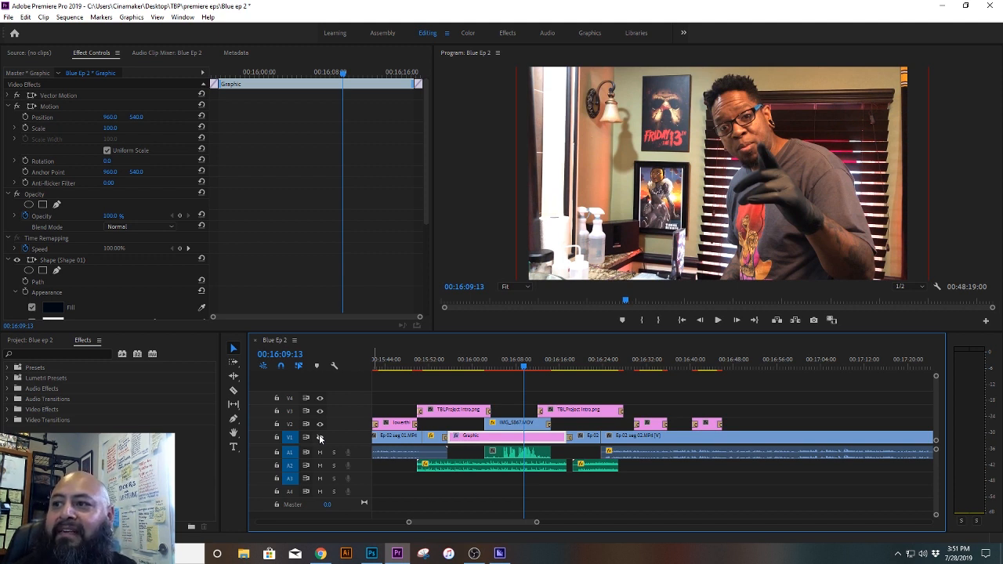
click(319, 437)
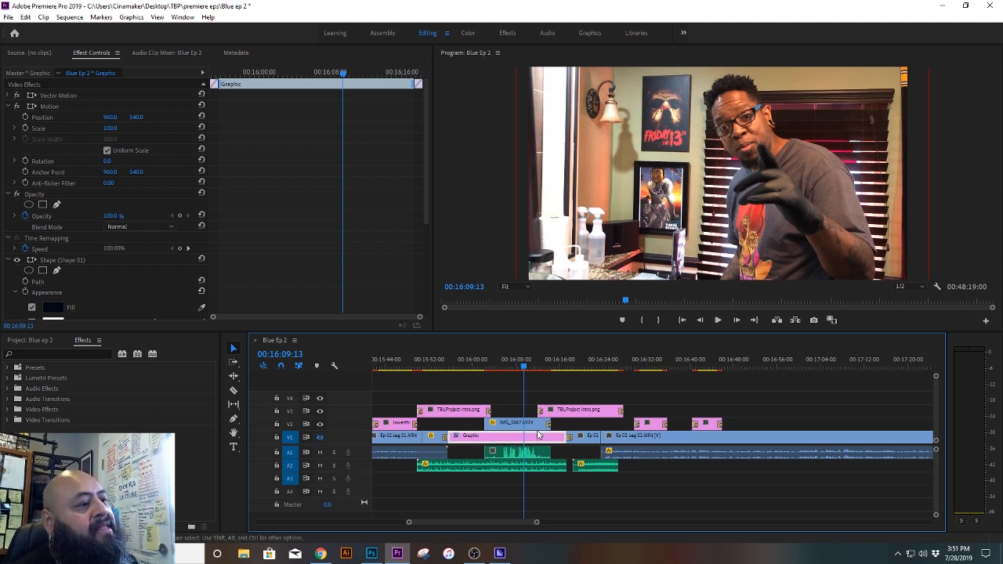
click(320, 438)
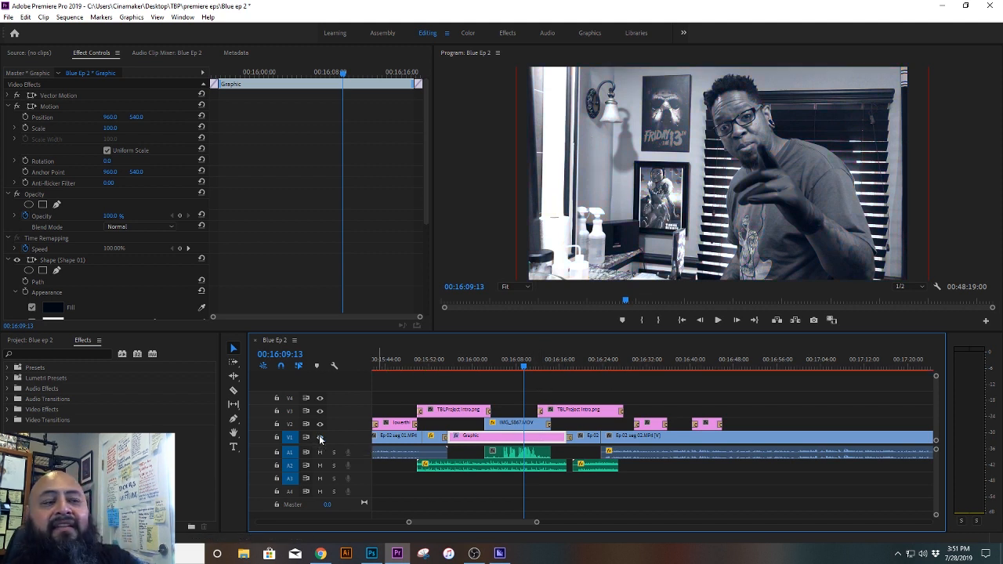
Step: Inspect the settings of the IMG_5867.MOV clip and the 20190703 195549.m4a audio clip beneath it
click(514, 427)
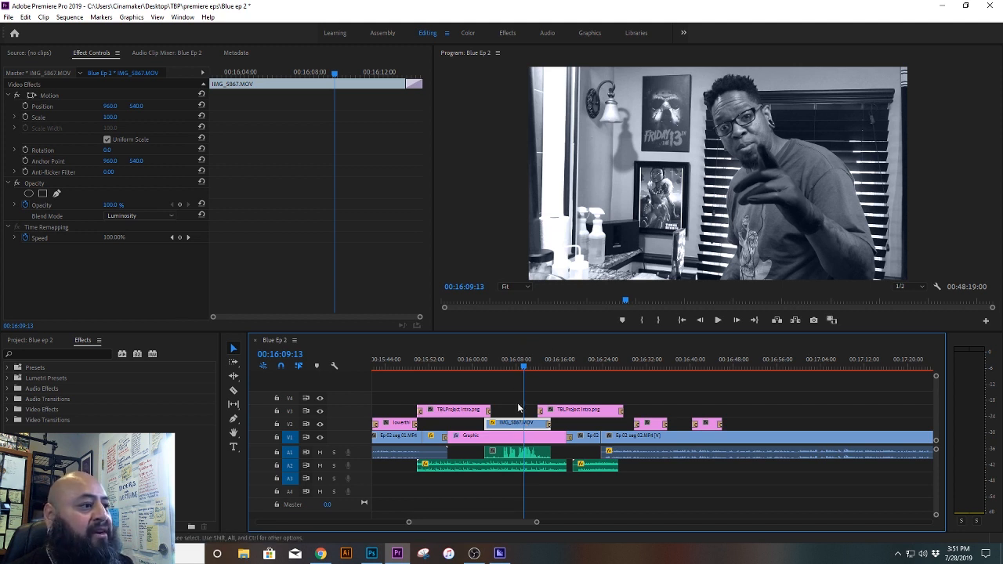
click(513, 456)
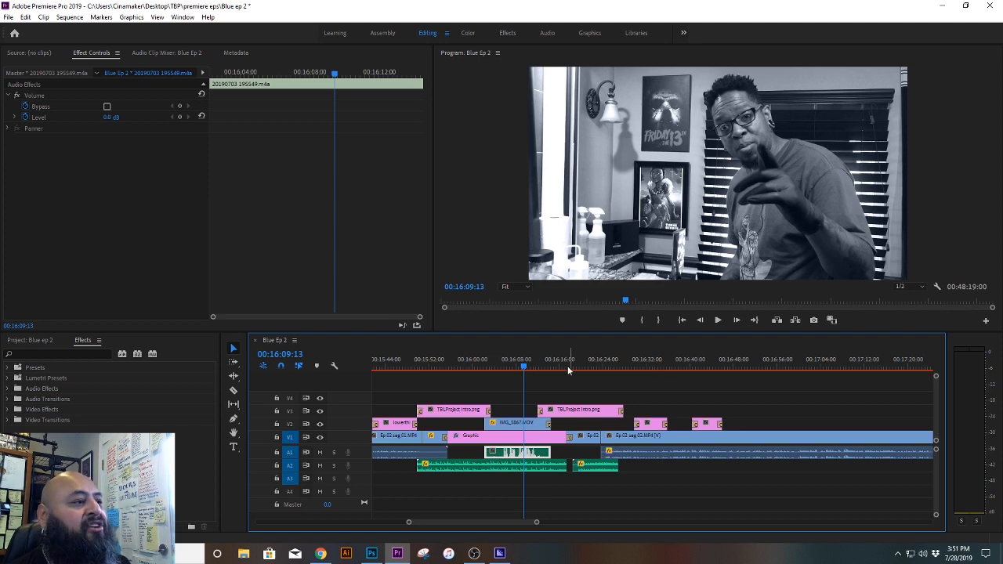
drag(524, 365, 520, 366)
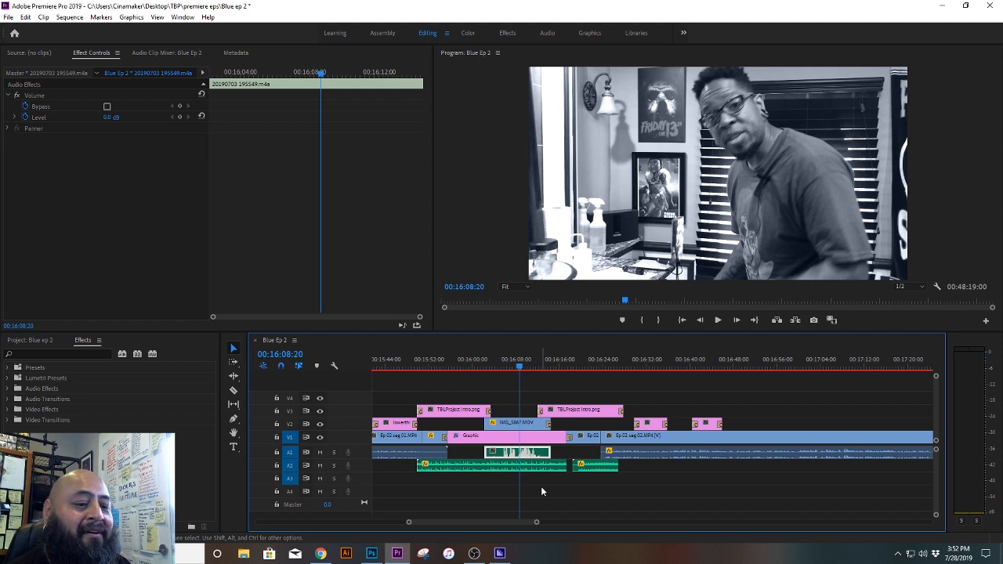
Step: Scrub through the closing title, inspect the second TBLProject Intro.png clip, and continue to the lower third at about 00:16:32
click(525, 365)
drag(525, 365, 555, 370)
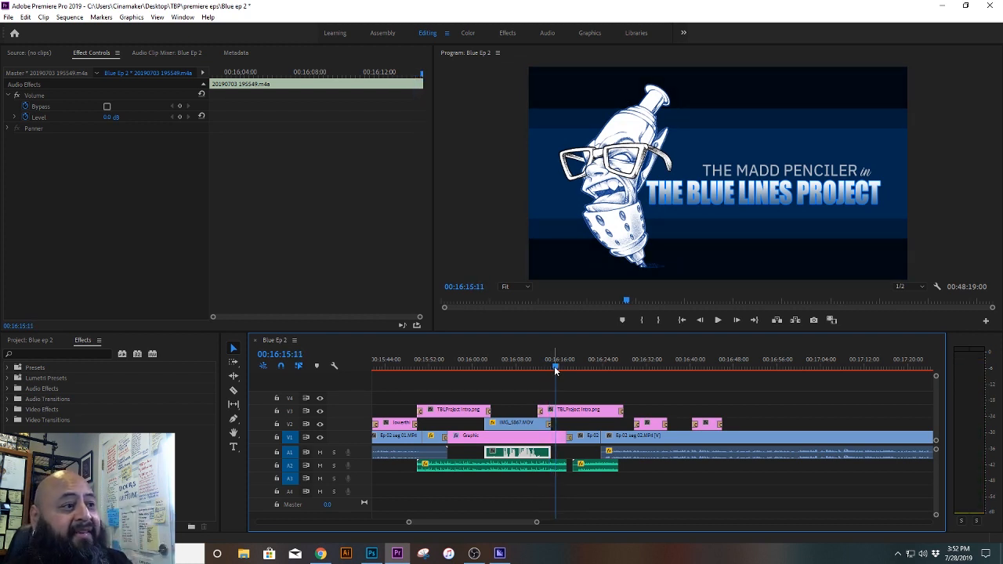
click(552, 411)
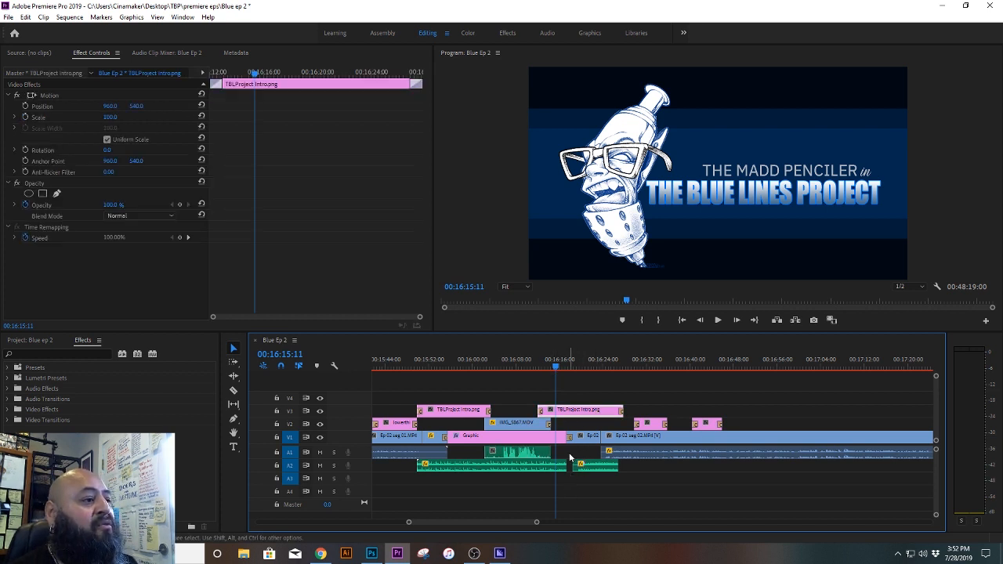
drag(556, 365, 648, 368)
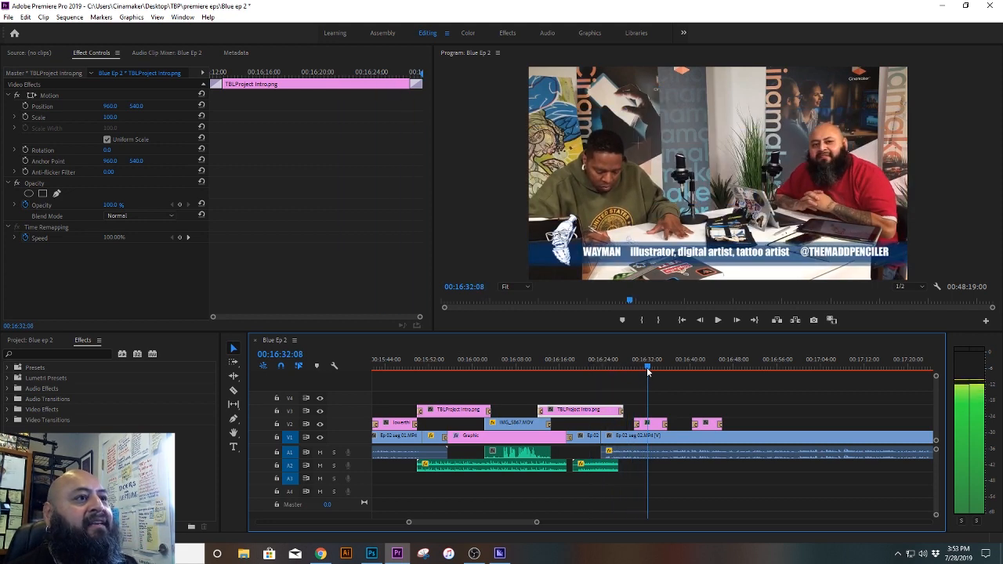
Step: Inspect the lowerthird Way.png clip, scrub to the other lower third at about 00:16:43, and return to about 00:15:44
click(654, 425)
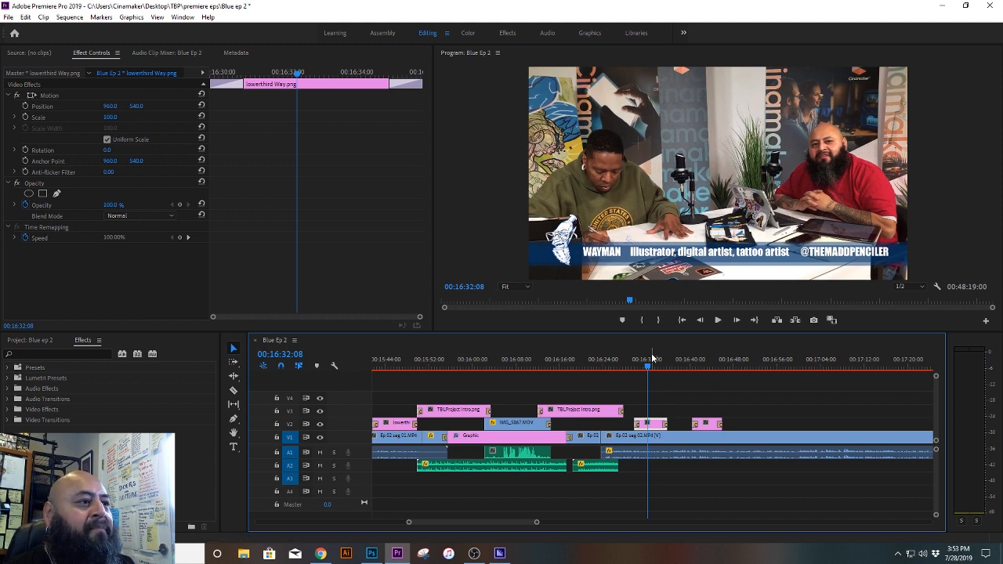
drag(647, 368, 711, 369)
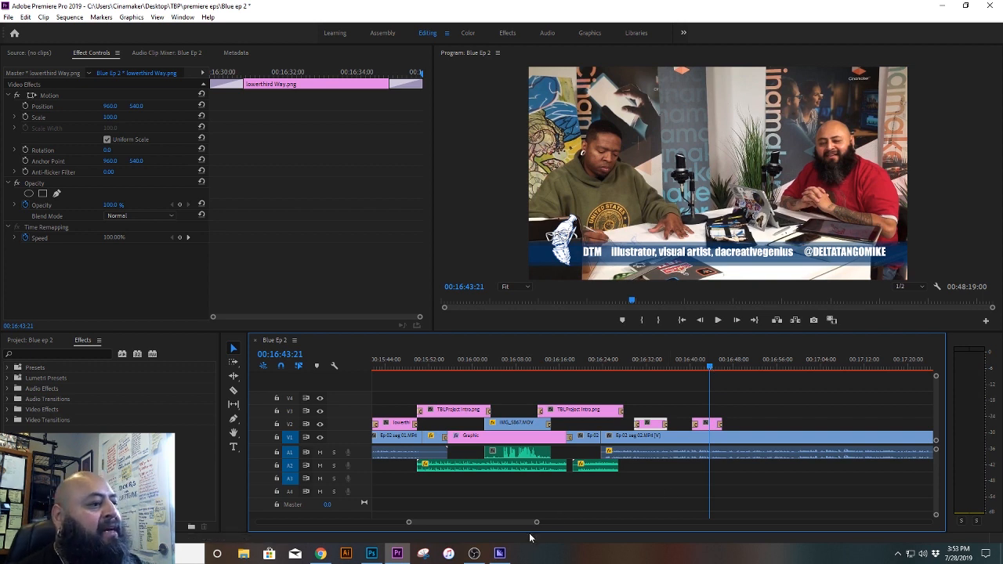
scroll(536, 525, down, 4)
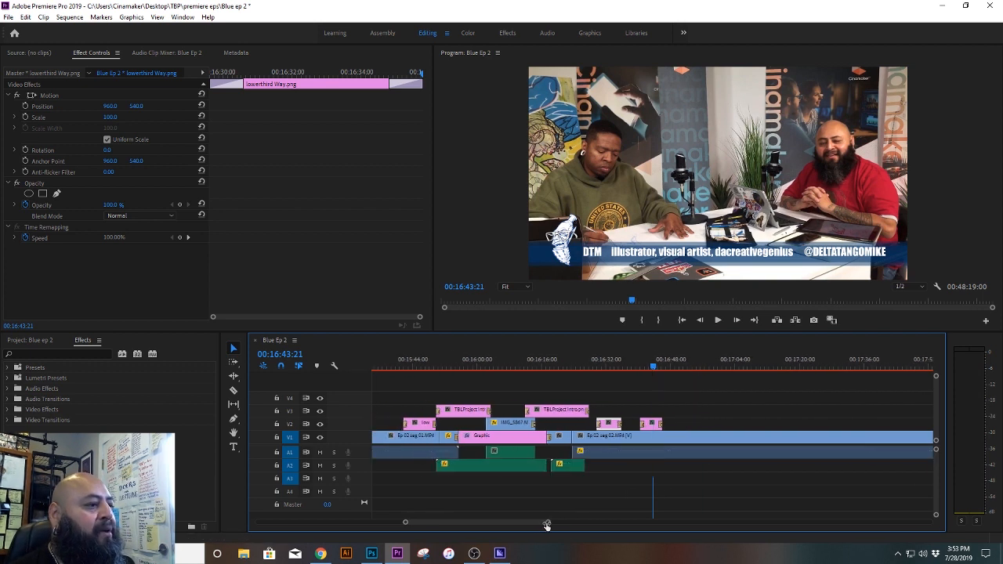
click(484, 359)
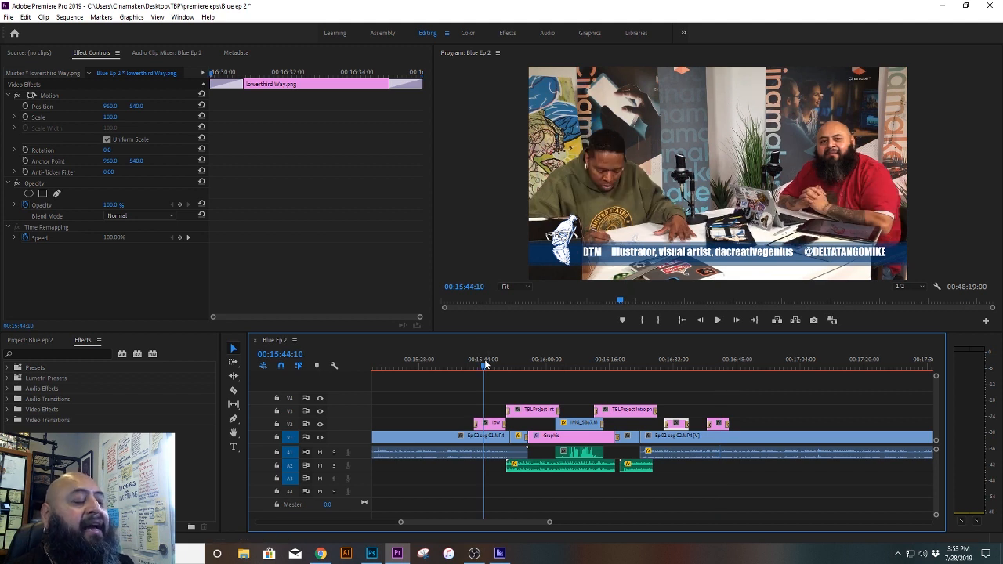
Step: Go to the start of the sequence at 00:00:00:00 and examine the opening clips up close
drag(400, 523, 376, 526)
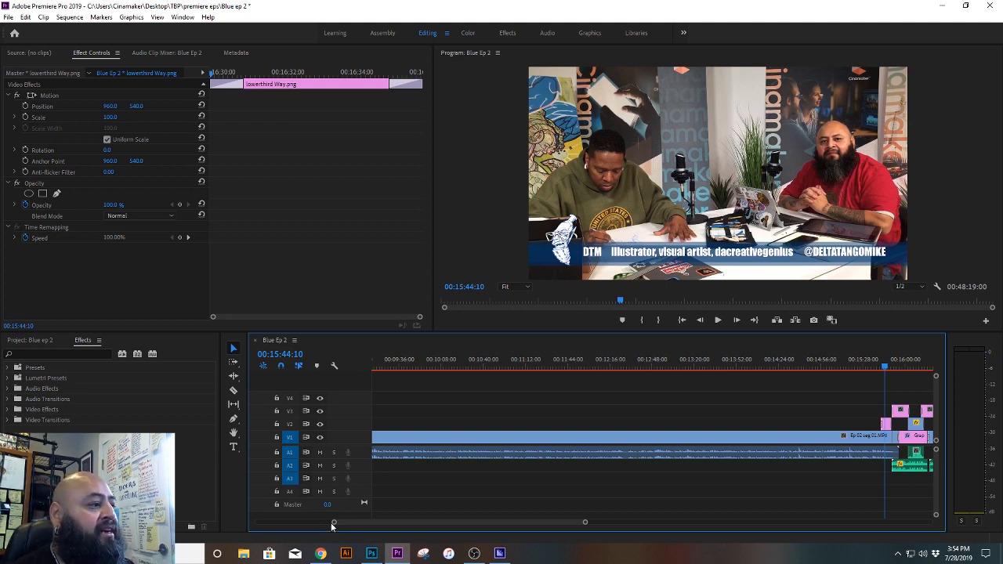
drag(332, 522, 262, 530)
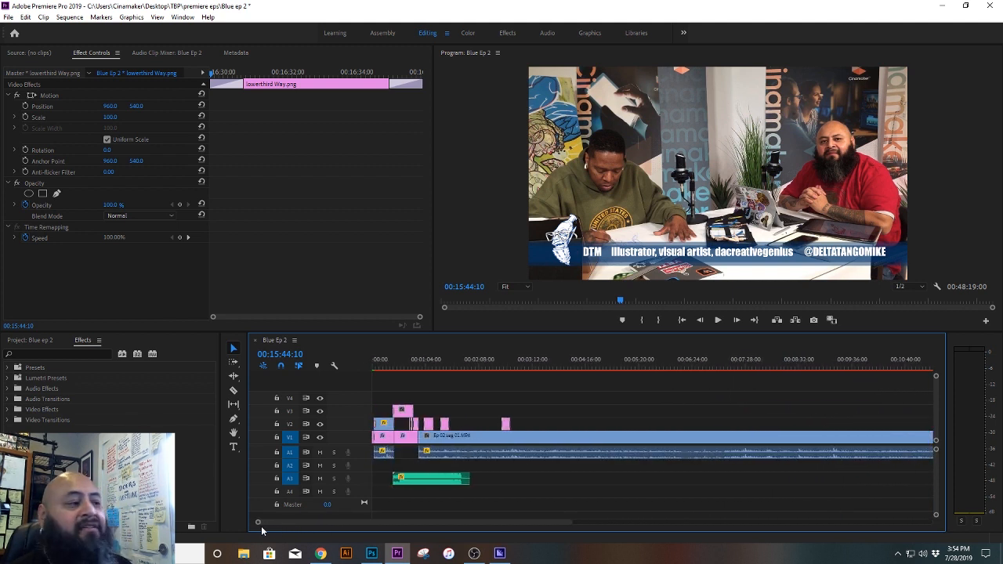
drag(390, 368, 373, 372)
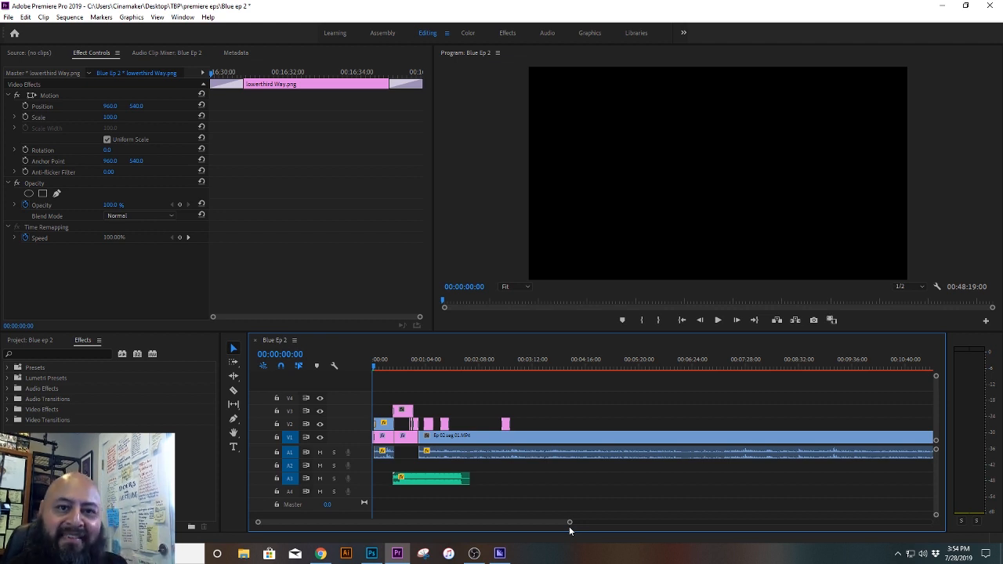
drag(569, 521, 483, 522)
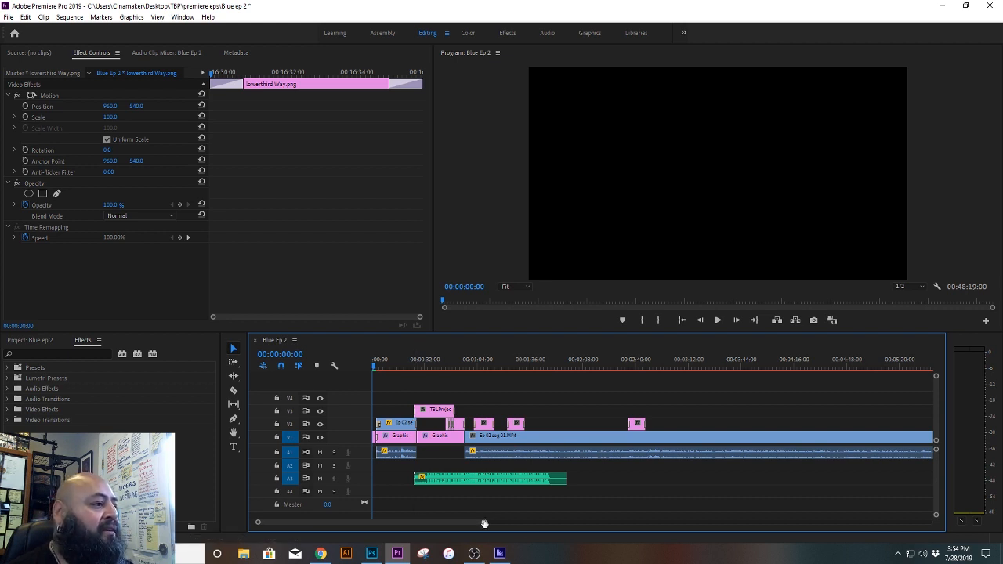
drag(484, 523, 339, 525)
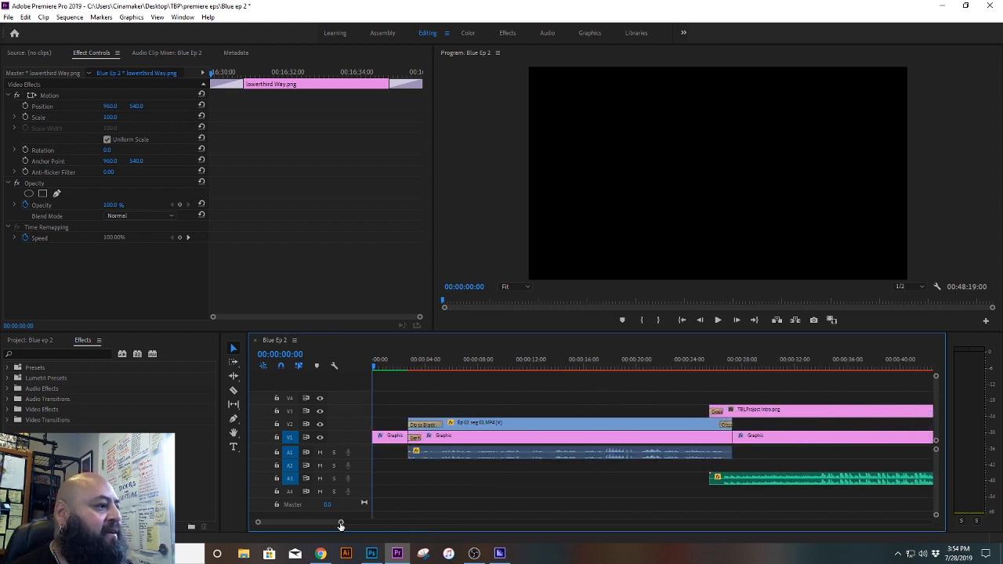
Step: Scrub through the first Graphic clip on V1 to about 00:00:01:16 and inspect its shape fill settings
click(396, 437)
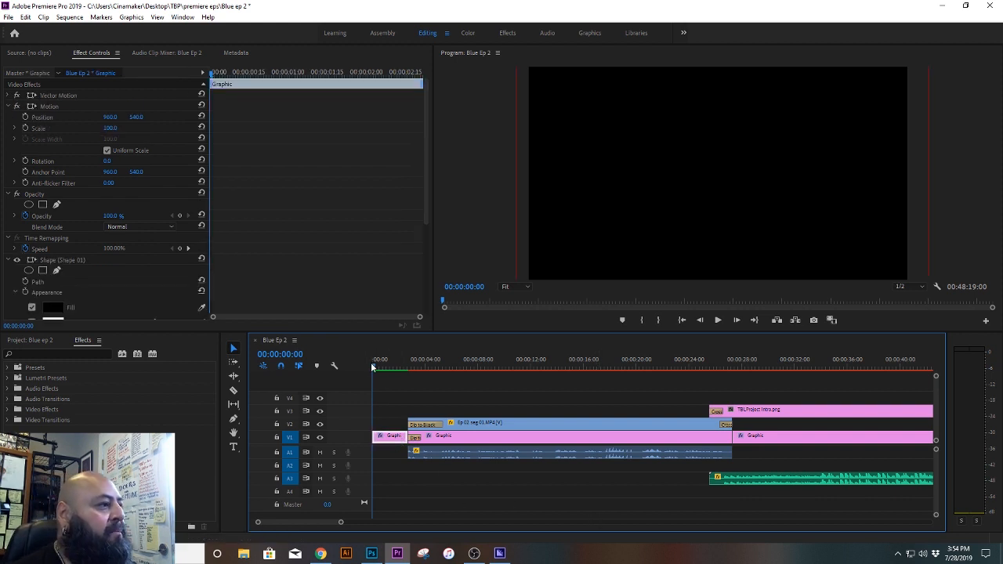
drag(374, 366, 391, 366)
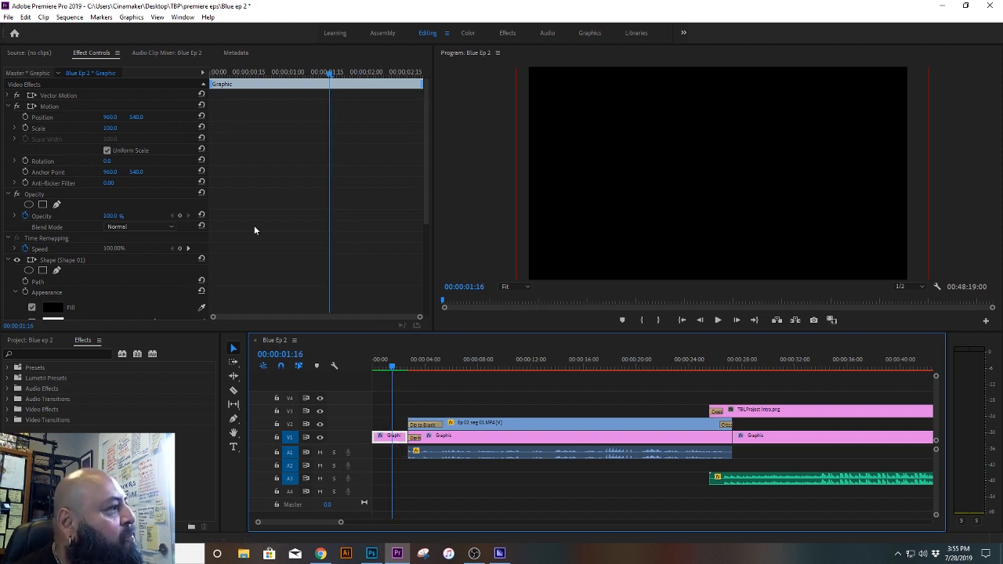
drag(428, 170, 426, 218)
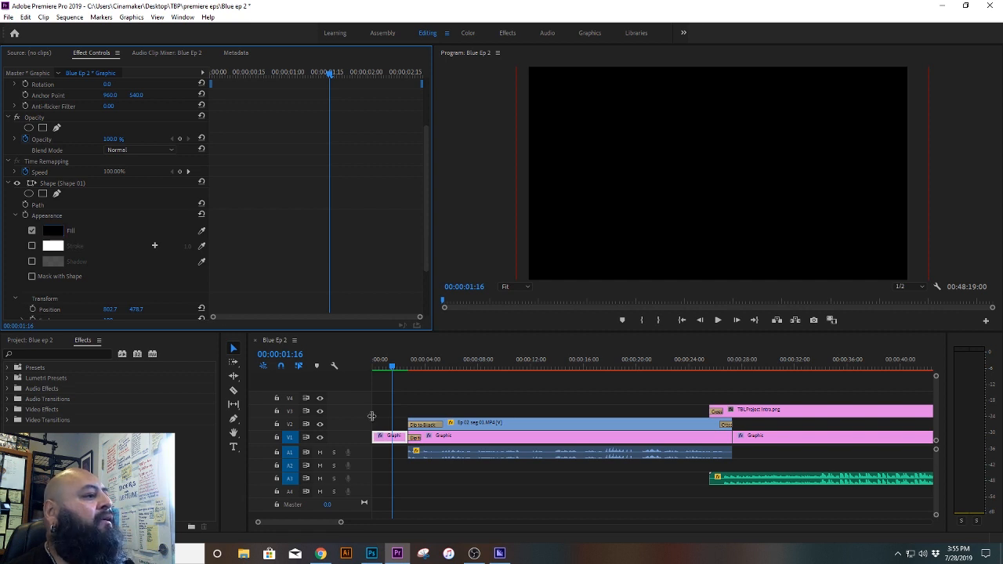
Step: Play the opening from 00:00:00:00 and stop at about 00:00:08
drag(391, 369, 370, 368)
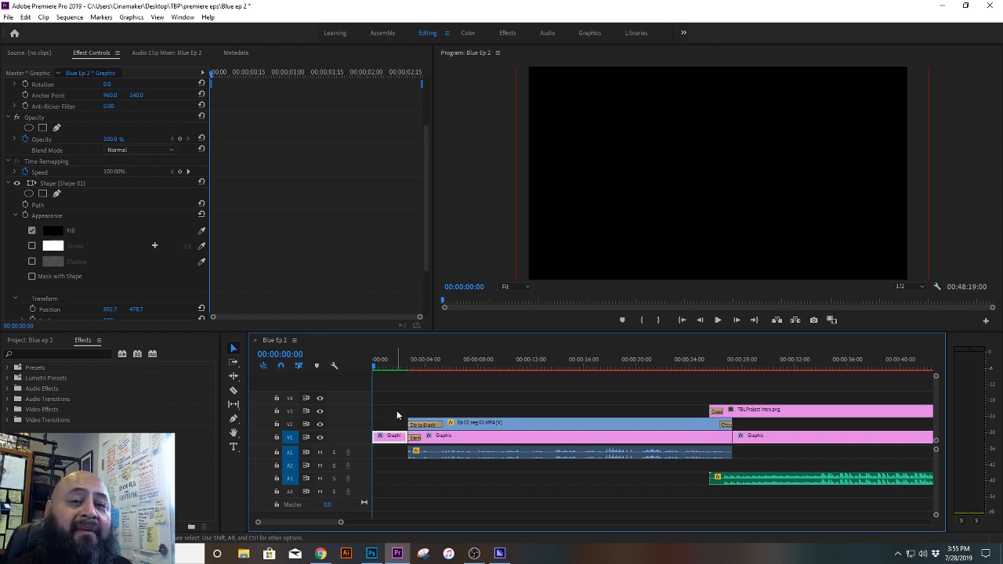
click(717, 321)
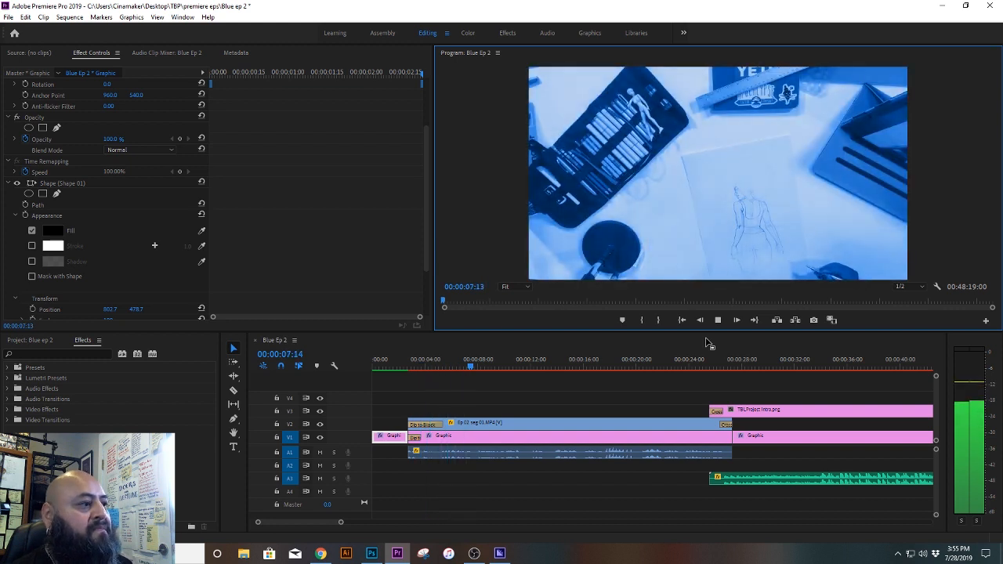
key(space)
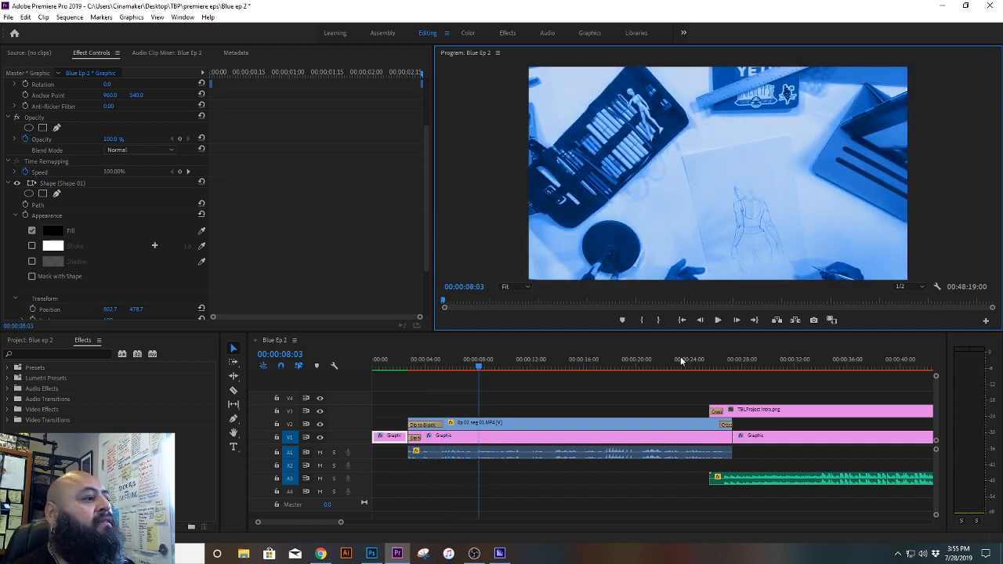
Step: Inspect the Dip to Black transition on V2 and scrub through the fade to about 00:00:06:15
click(426, 425)
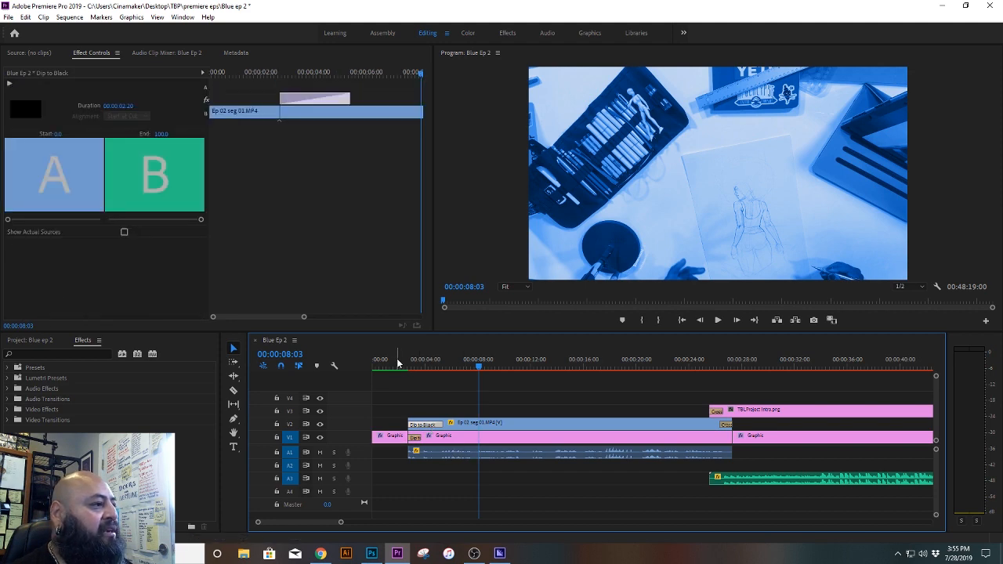
drag(405, 367, 432, 367)
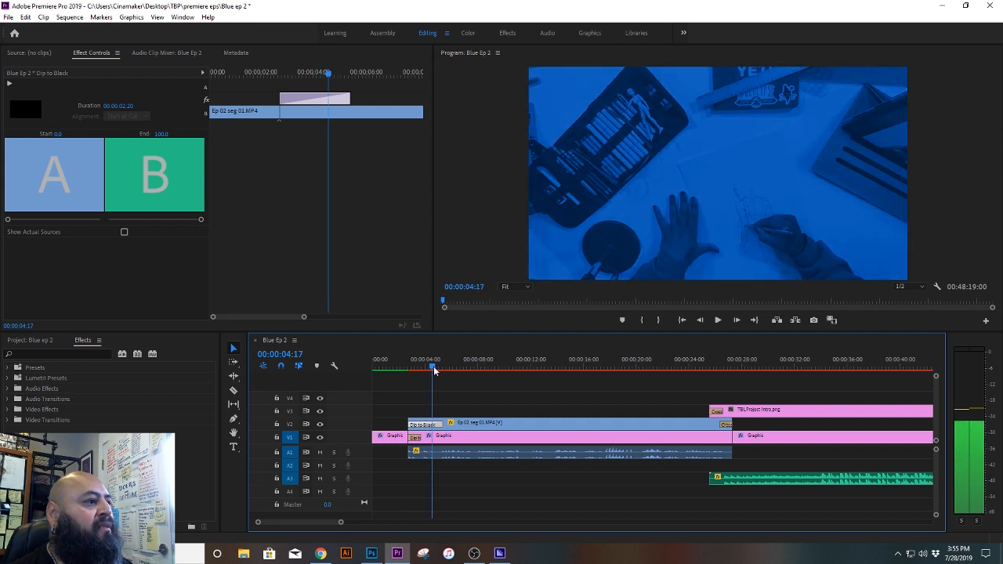
click(459, 398)
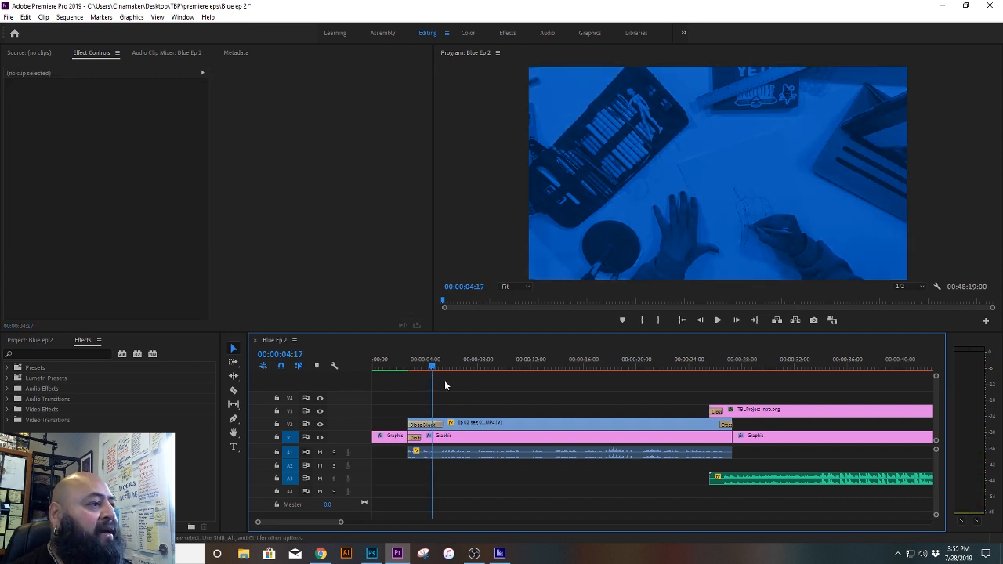
click(418, 367)
drag(419, 369, 460, 377)
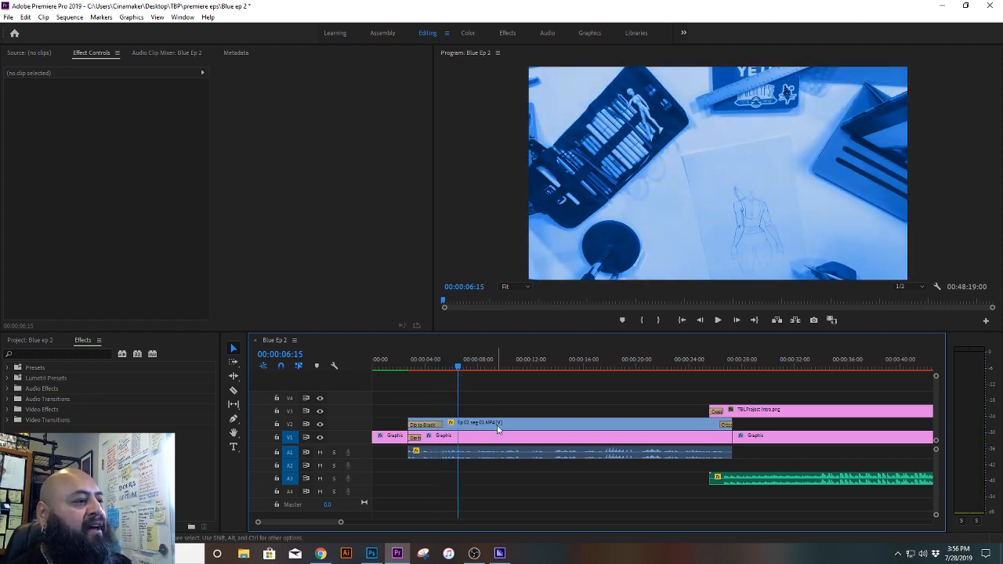
Step: Inspect the opacity and audio settings of the opening Ep 02 seg 01.MP4 clip and scrub through it to about 00:00:23
click(496, 453)
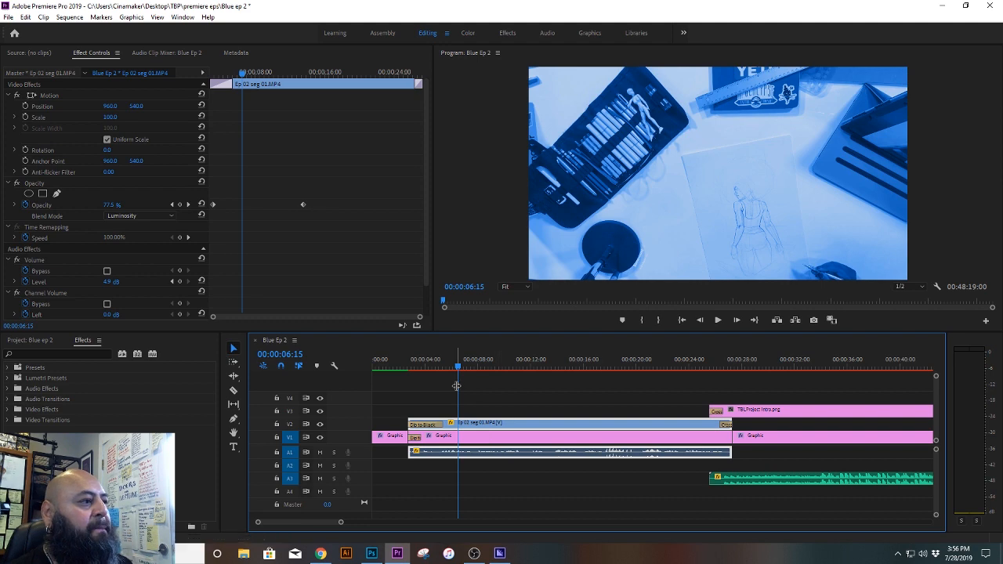
drag(697, 367, 699, 368)
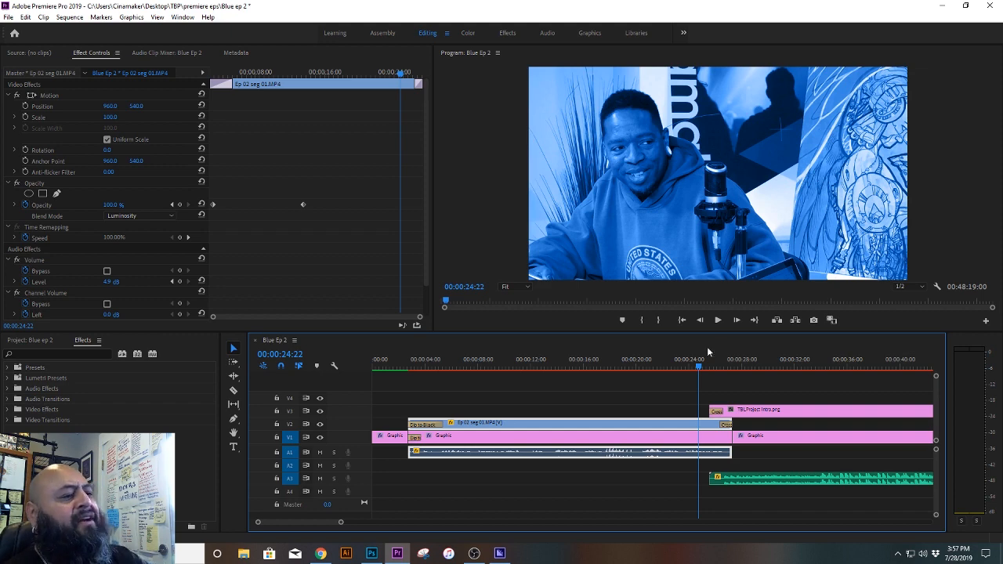
drag(475, 367, 613, 367)
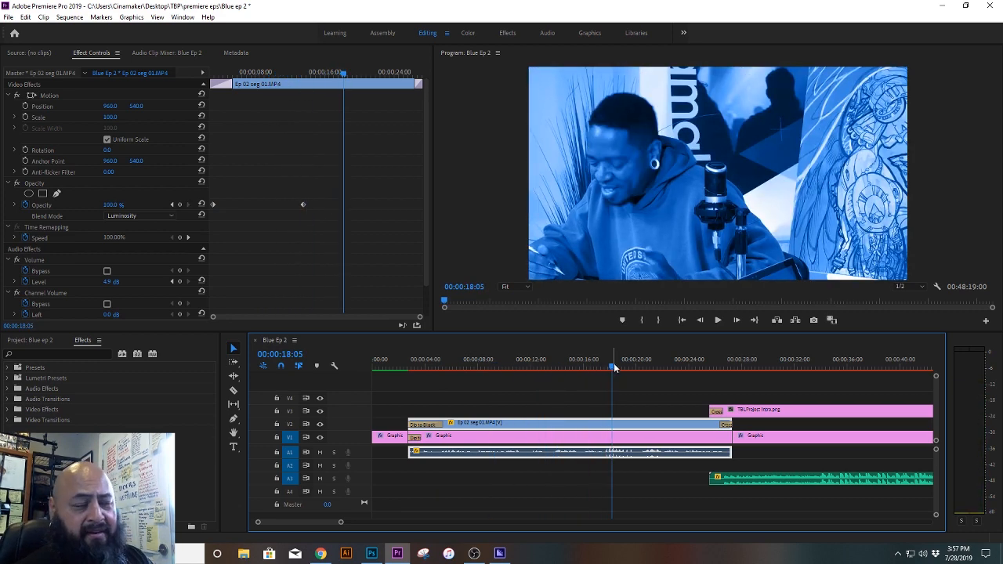
mouse_move(661, 363)
mouse_down()
mouse_move(649, 366)
mouse_move(681, 366)
mouse_up()
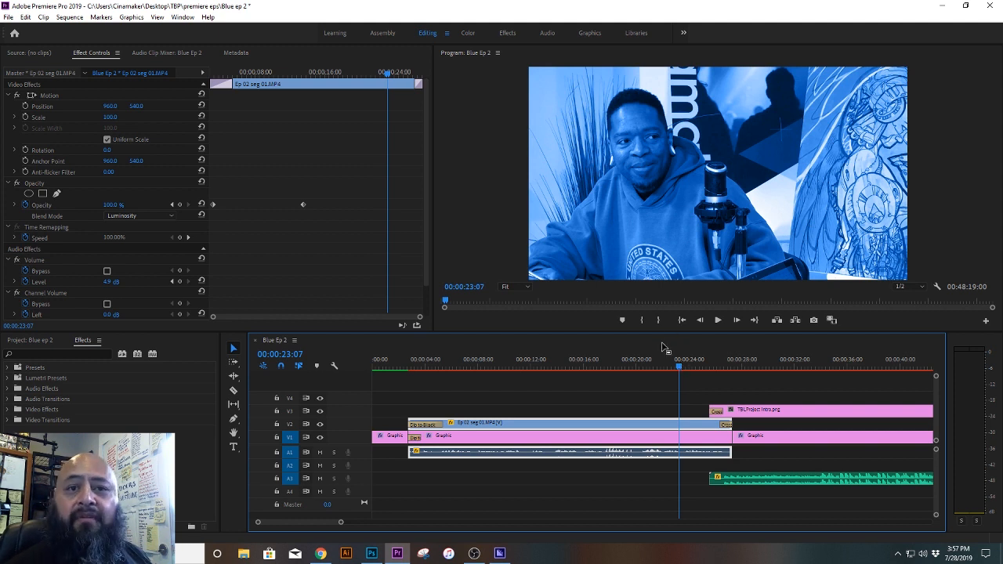
mouse_move(679, 365)
mouse_down()
mouse_move(737, 365)
mouse_move(676, 368)
mouse_up()
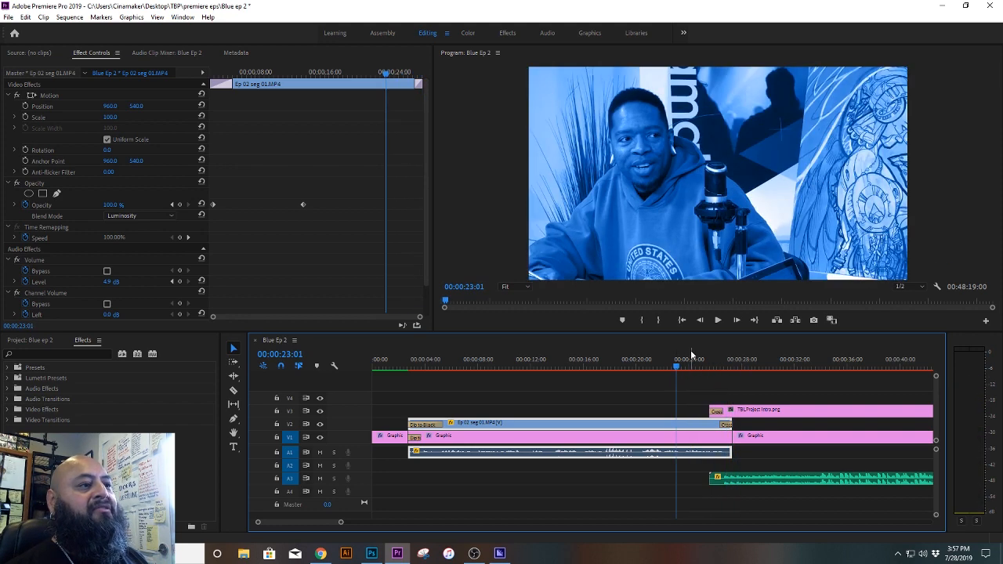
Step: Play from about 00:00:23 through the intro title and stop over the photo montage at about 00:00:49:14
key(space)
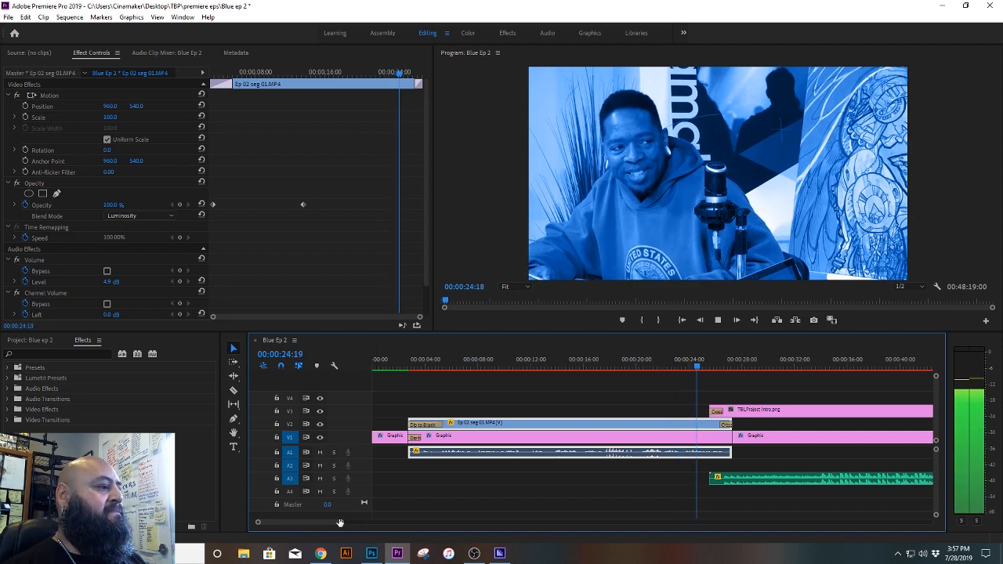
drag(339, 522, 371, 525)
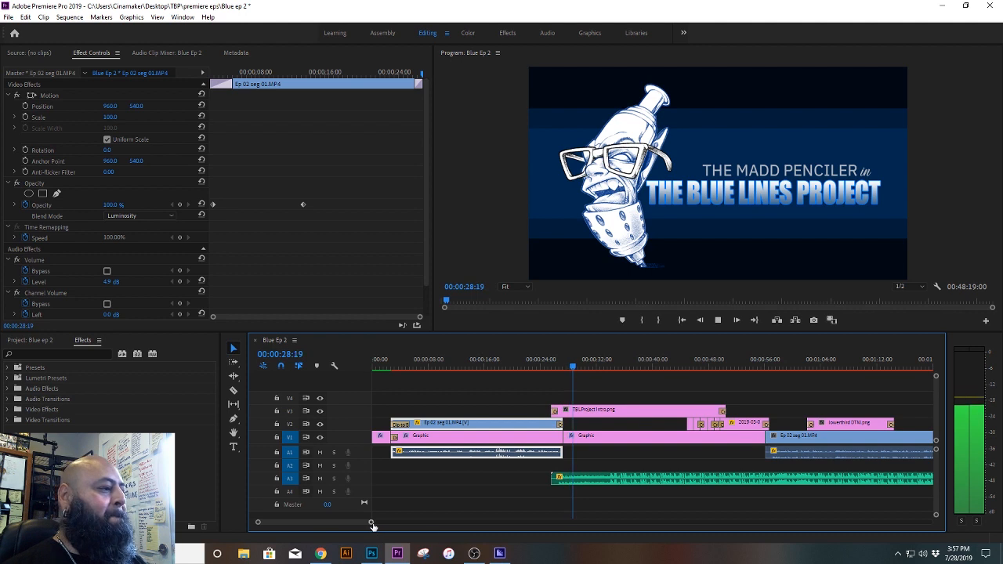
drag(370, 521, 380, 523)
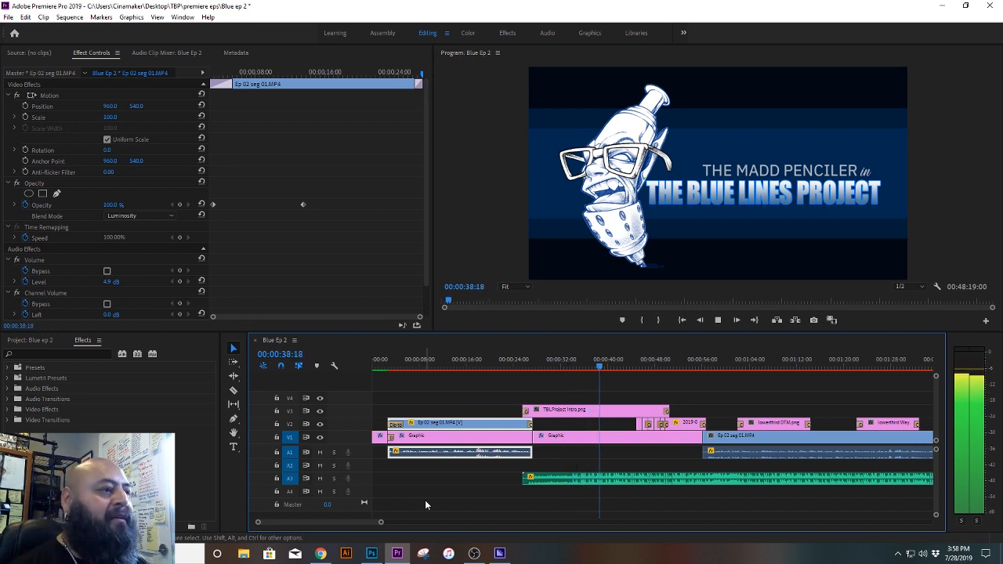
key(space)
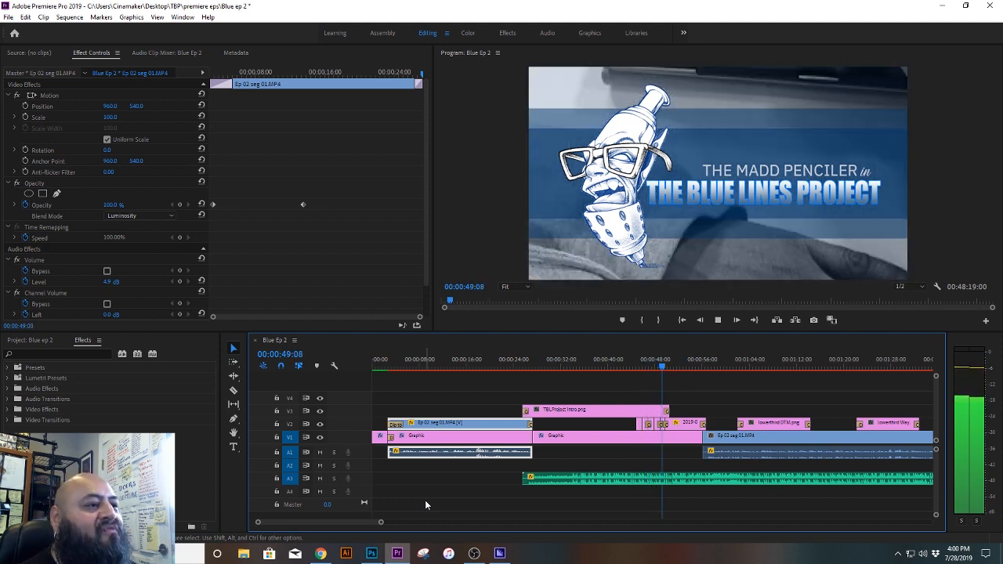
key(space)
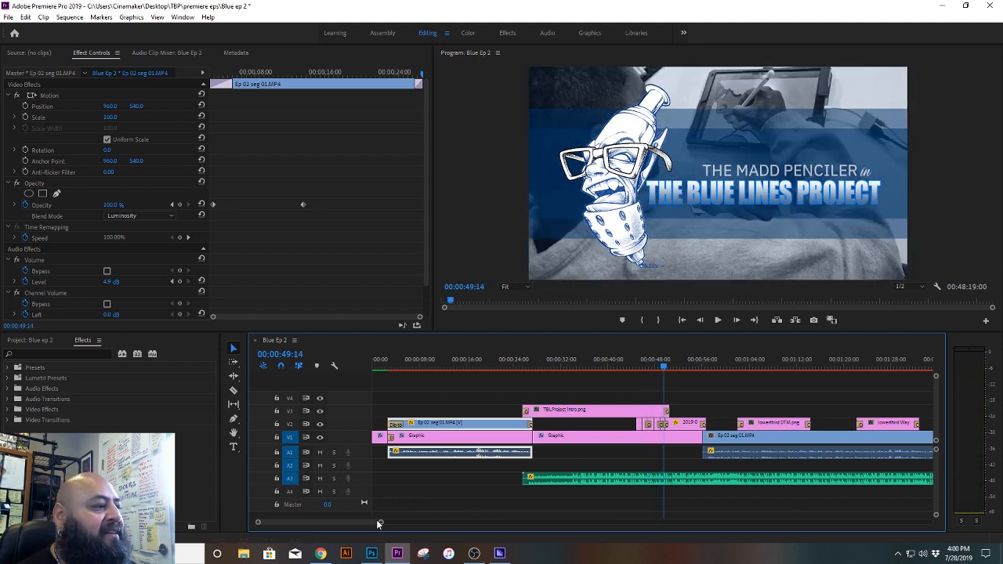
Step: Inspect the montage photos on V2, including IMG_2417.JPG, scrub through them to about 00:00:47:16, and return to the title at about 00:00:40:12
drag(380, 523, 330, 523)
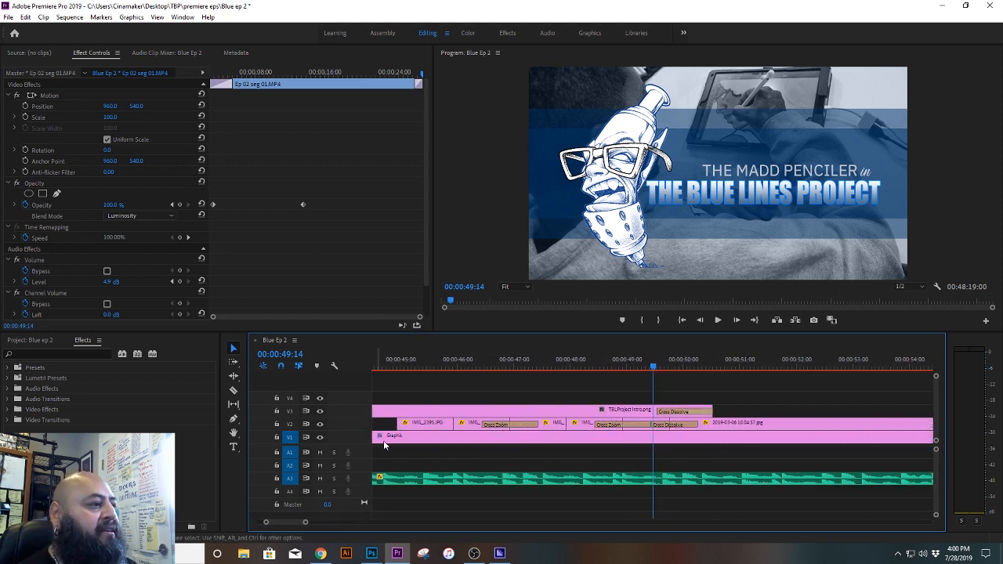
click(408, 363)
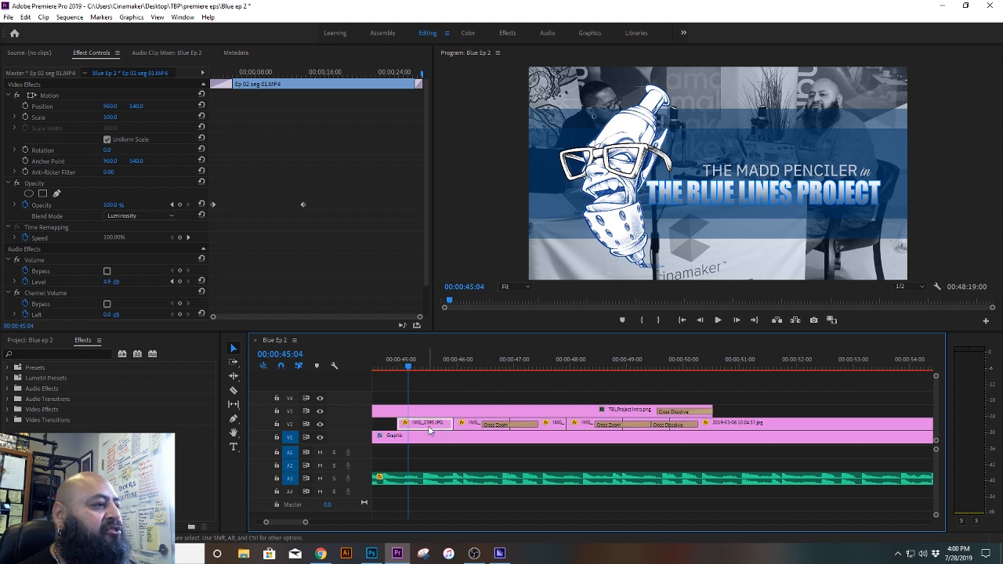
click(465, 423)
click(548, 423)
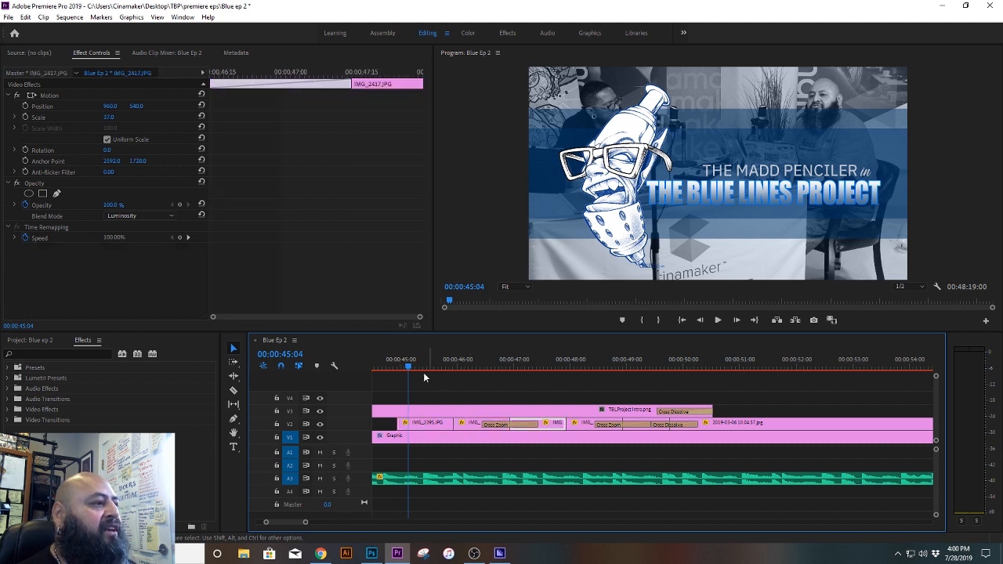
drag(423, 368, 544, 369)
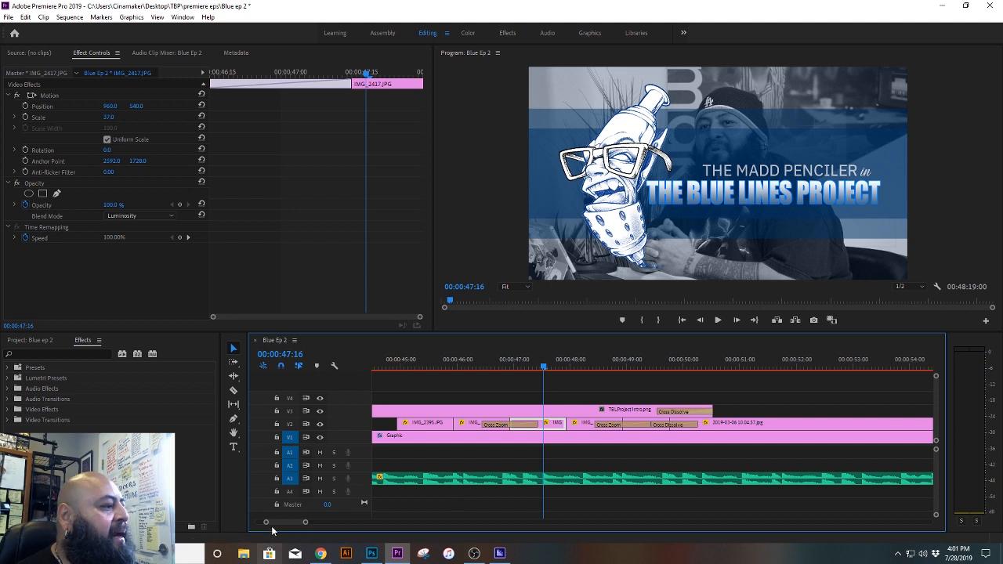
drag(266, 523, 242, 527)
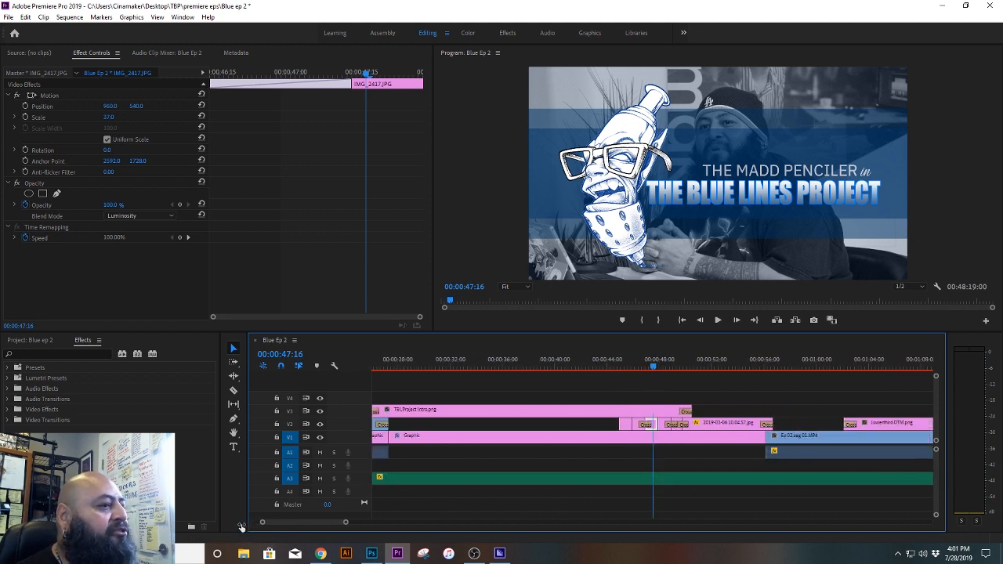
click(555, 370)
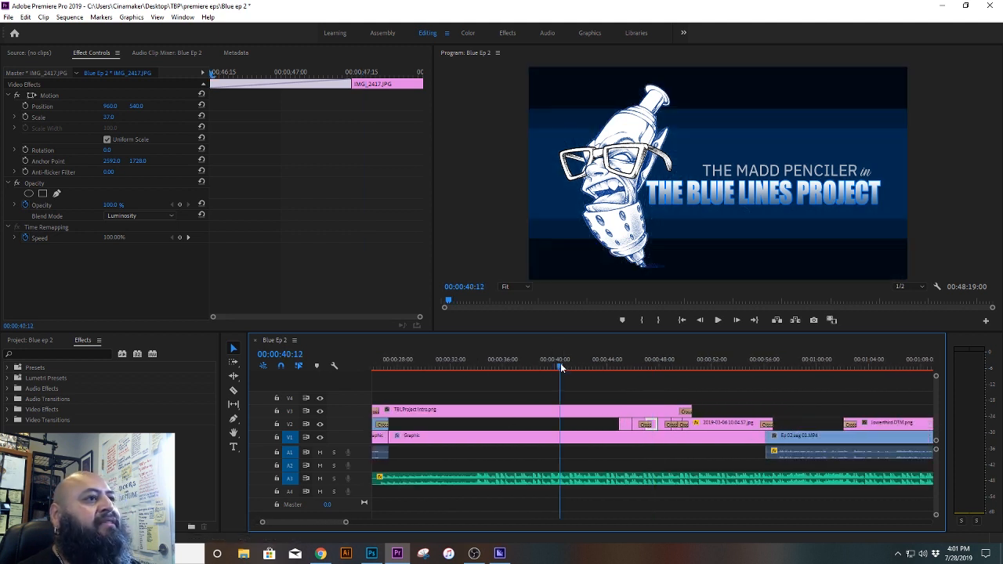
Step: Scrub through the end of the photo montage to about 00:00:52:10 and inspect the 2019-03-06 10.04.57.jpg clip on V2
click(662, 363)
key(Left)
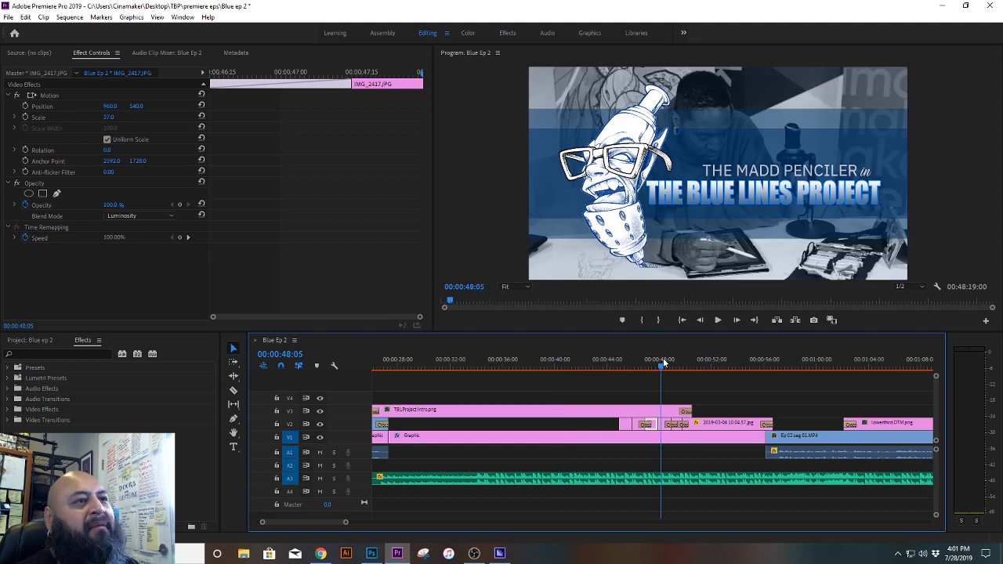
drag(665, 363, 715, 366)
click(745, 424)
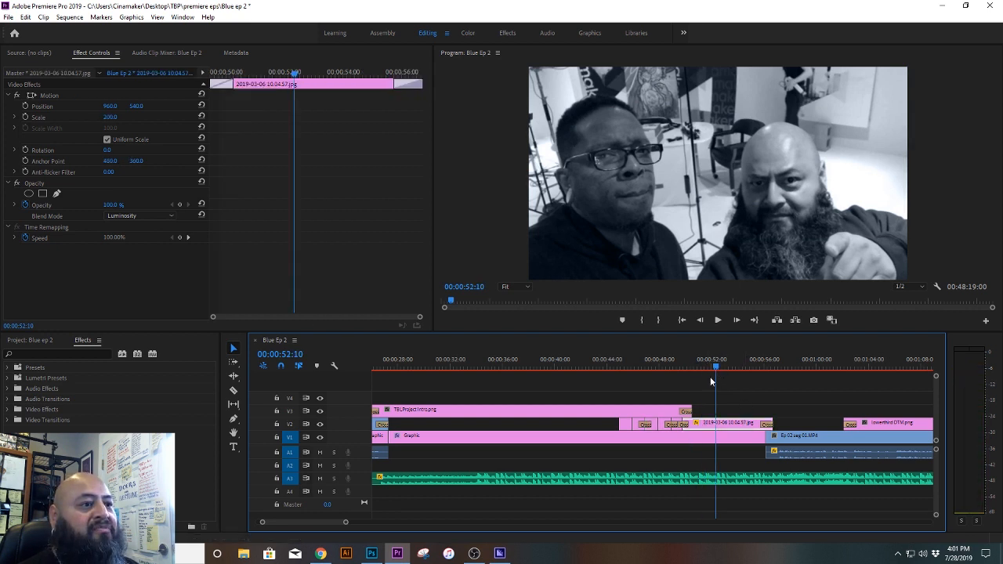
Step: Play the last montage photo up to about 00:00:55:01 and inspect the Cross Zoom transition at its end
drag(344, 523, 318, 525)
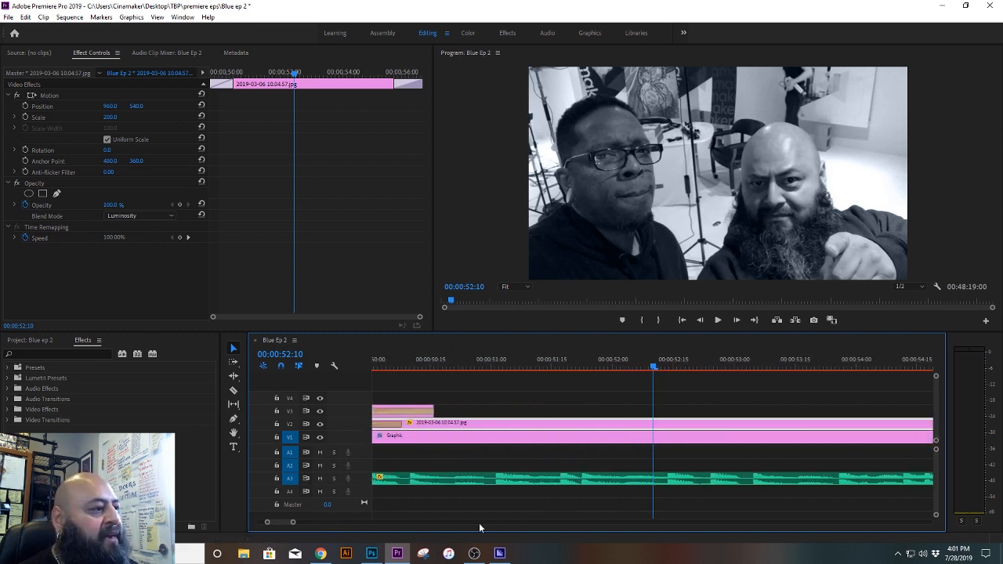
key(space)
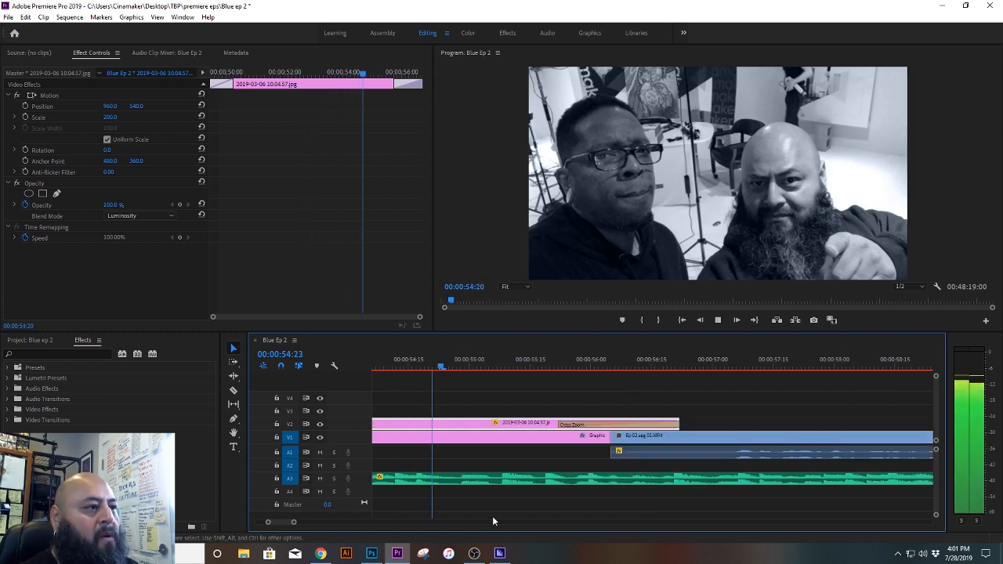
key(space)
click(571, 425)
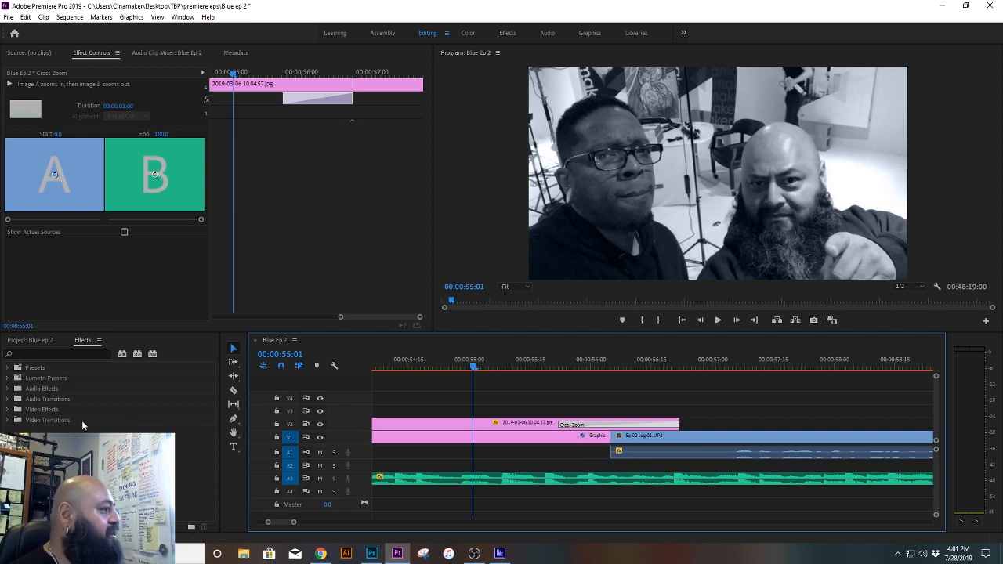
Step: Browse the Video Transitions effects category and examine the settings of the last montage photo on V2
click(7, 421)
click(43, 422)
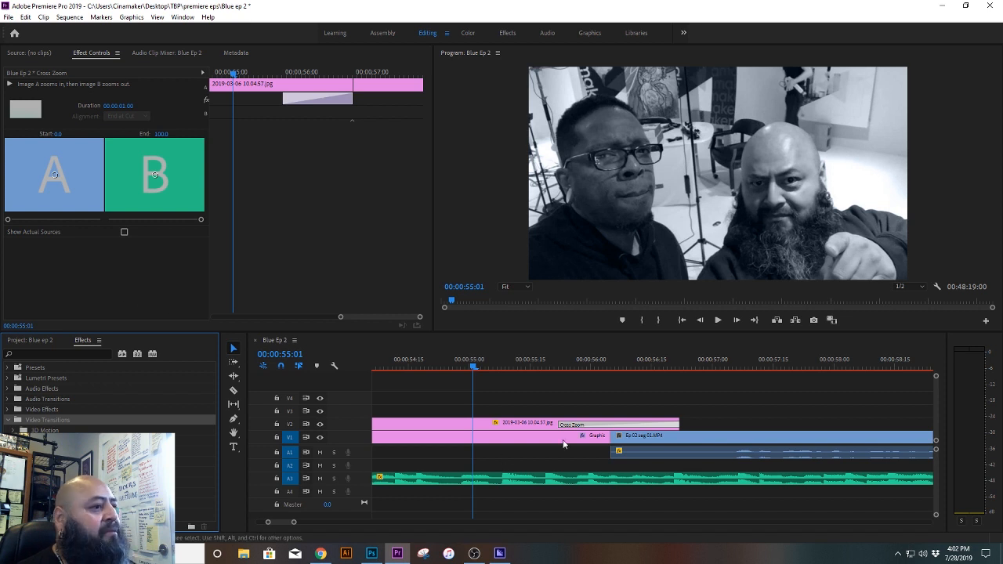
click(494, 426)
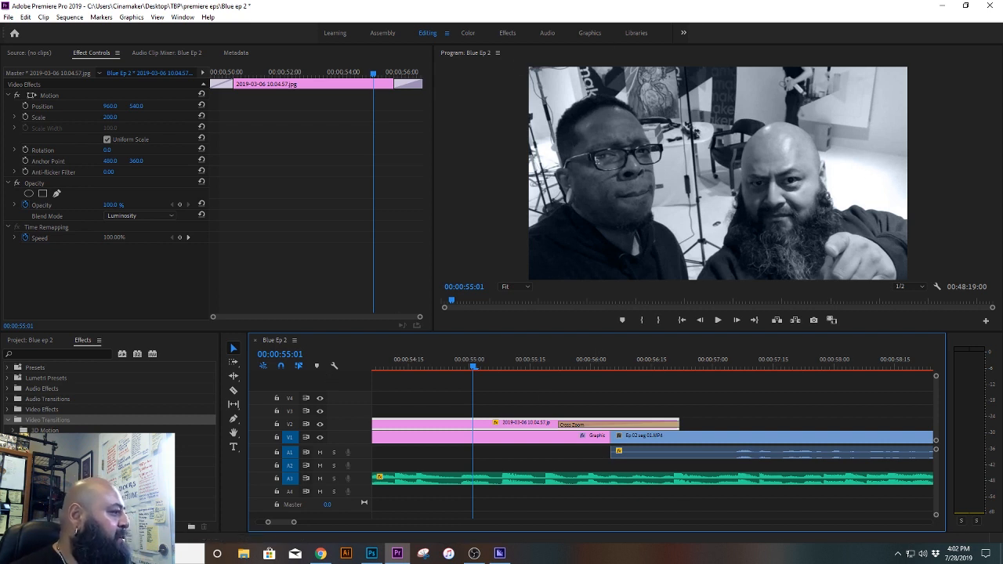
click(14, 452)
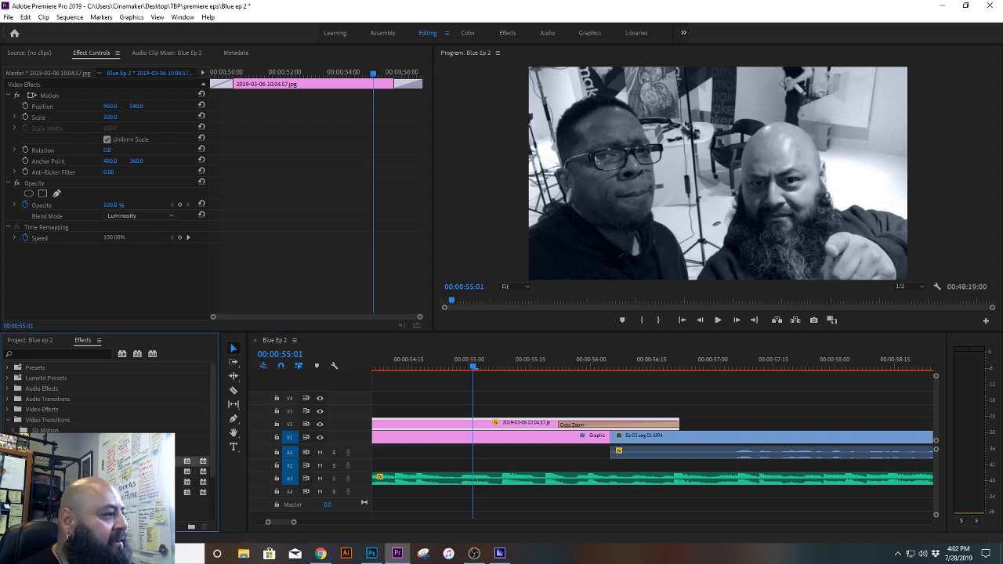
click(630, 421)
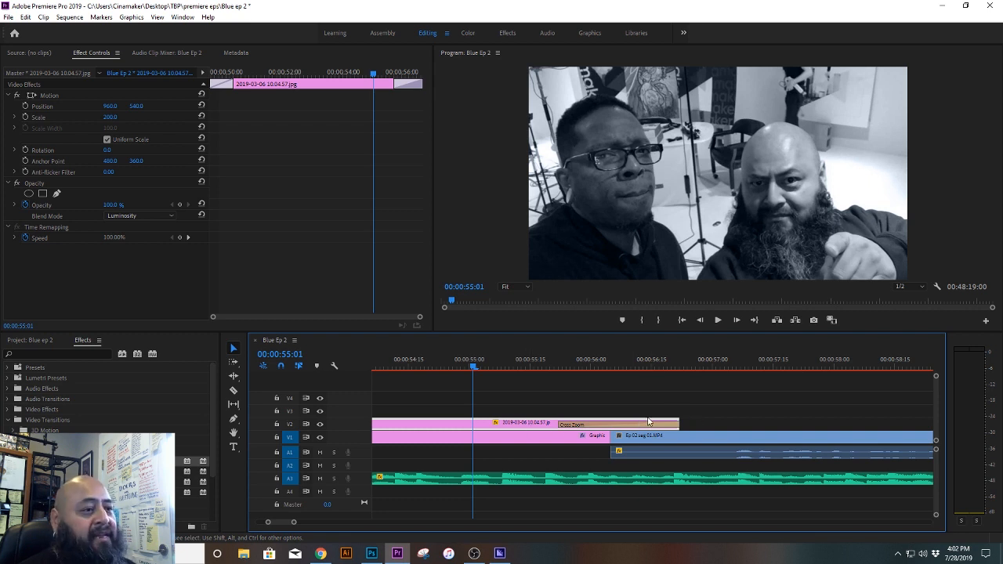
Step: Scrub through the Cross Zoom to about 00:00:57:02 and inspect the Ep 02 seg 01.MP4 clip it reveals on V1
drag(475, 369, 574, 384)
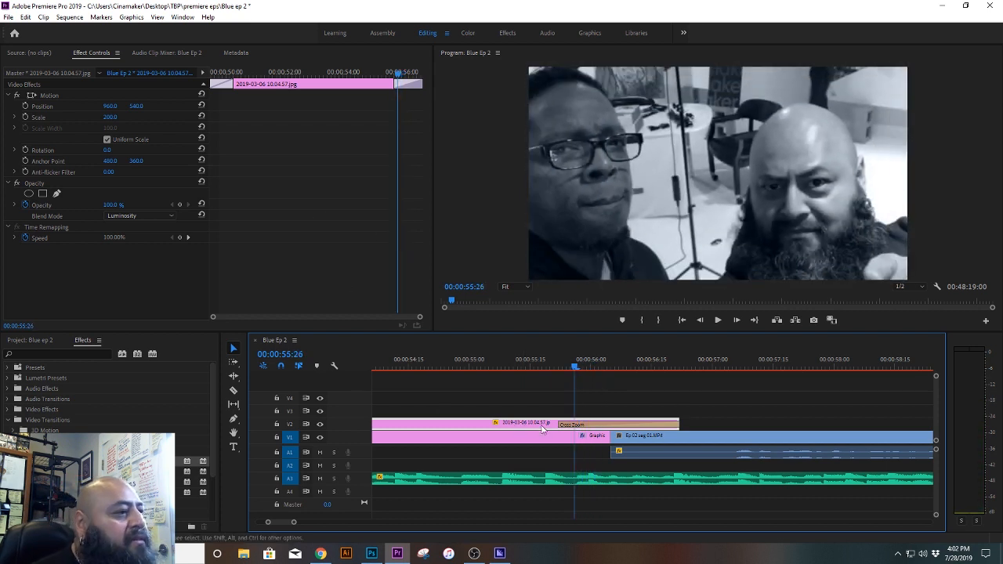
click(484, 406)
click(458, 423)
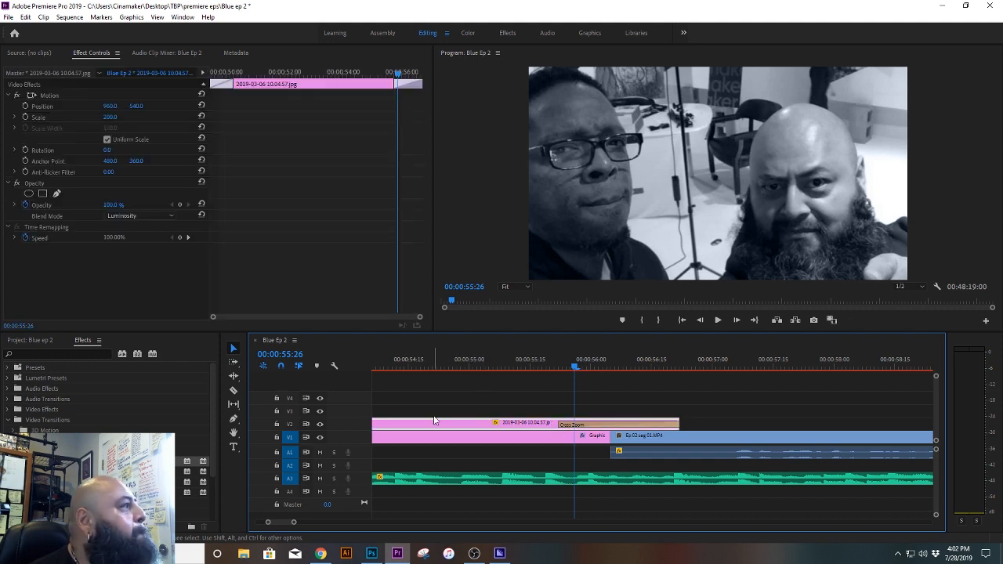
drag(573, 369, 614, 382)
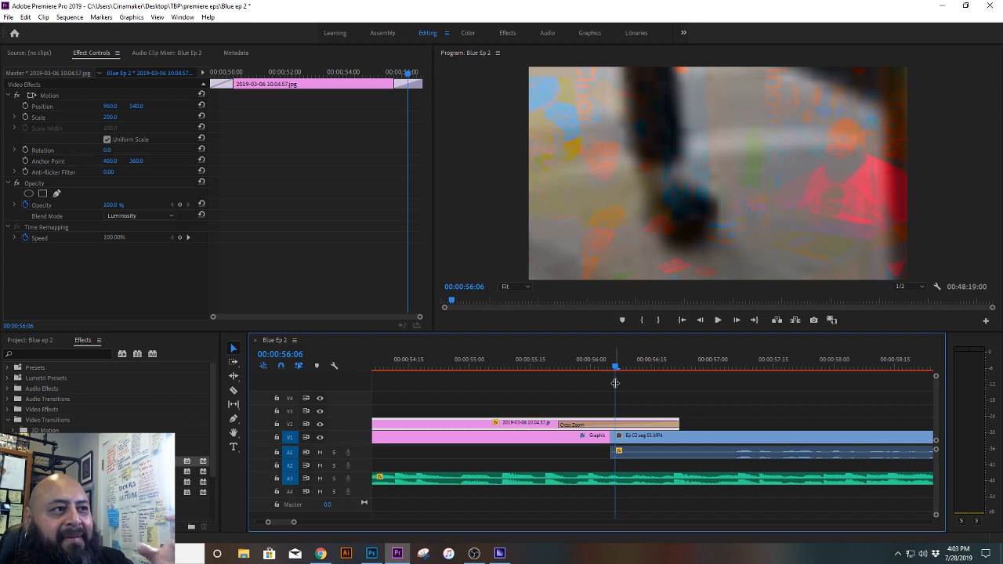
click(690, 436)
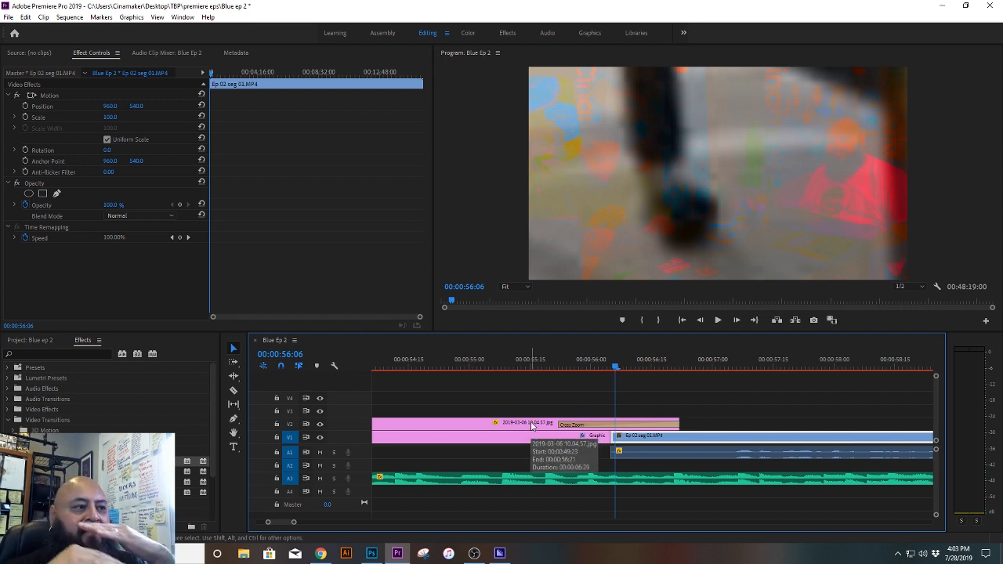
drag(615, 369, 719, 373)
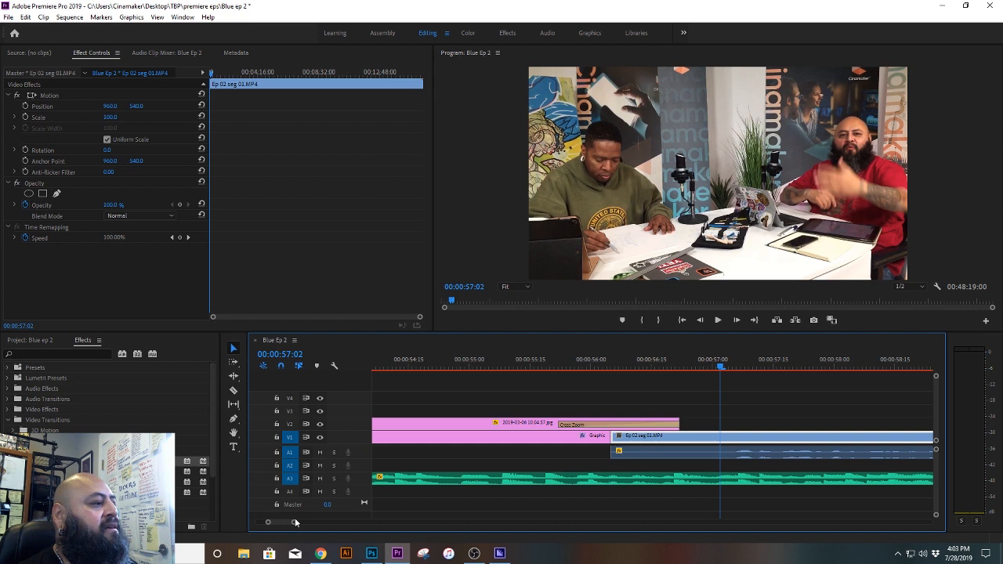
Step: Review the interview from about 00:00:57:02 to the first lower third at about 00:01:05:09
drag(295, 523, 302, 522)
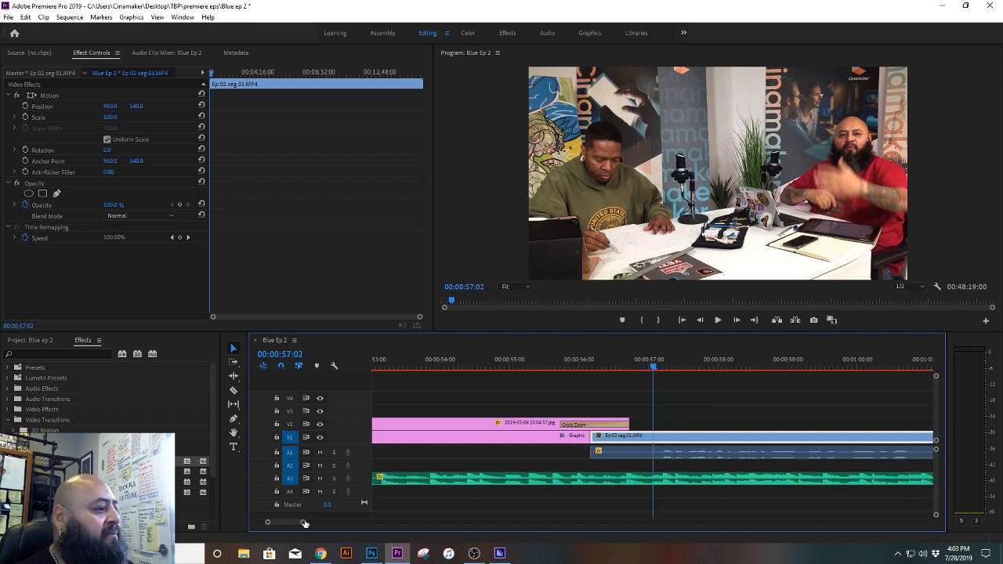
drag(306, 526, 367, 530)
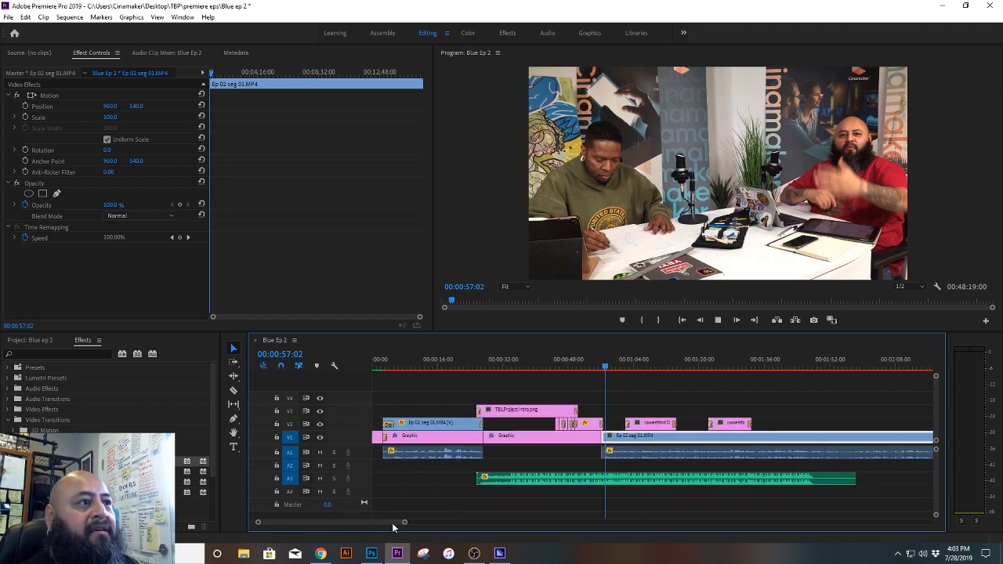
key(space)
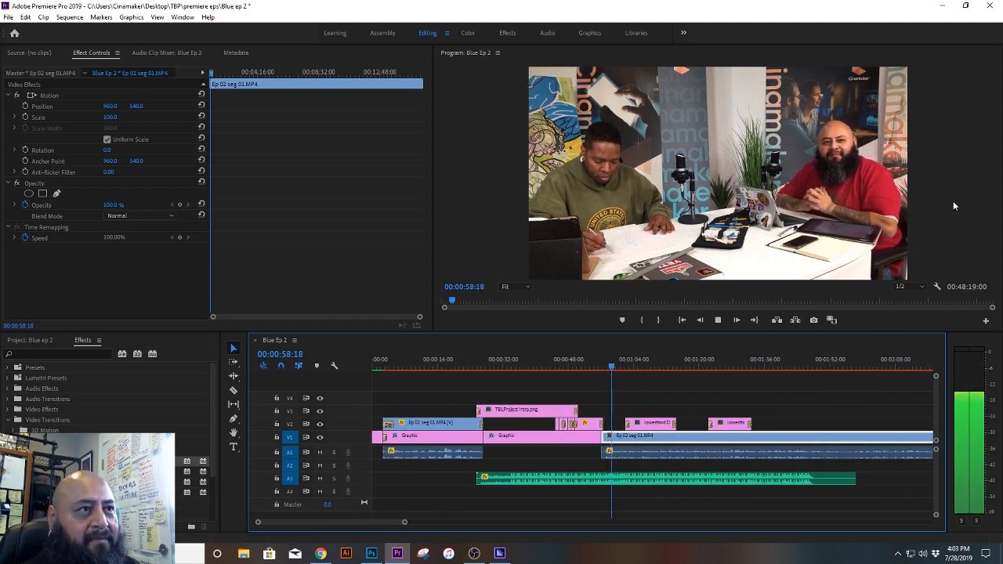
key(space)
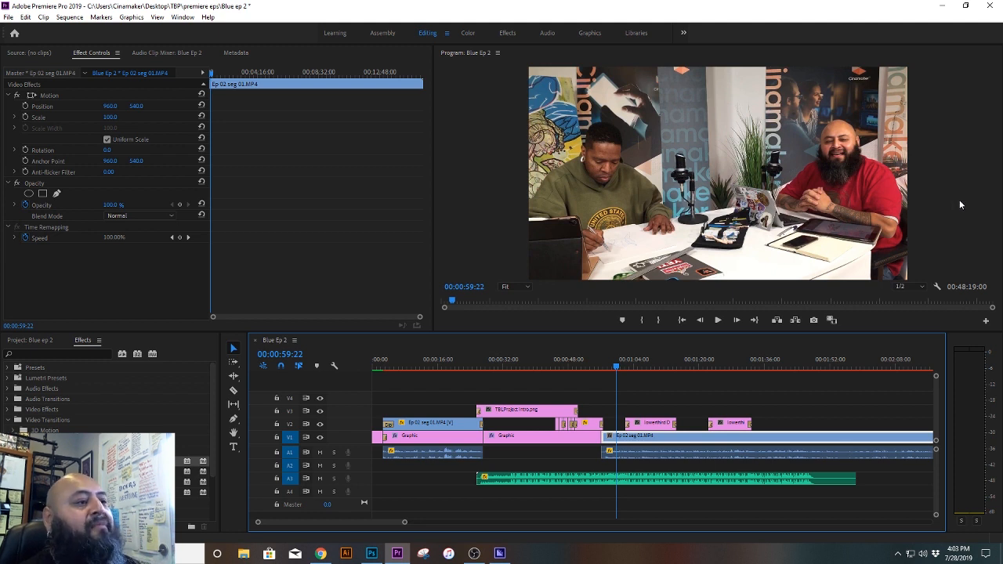
key(space)
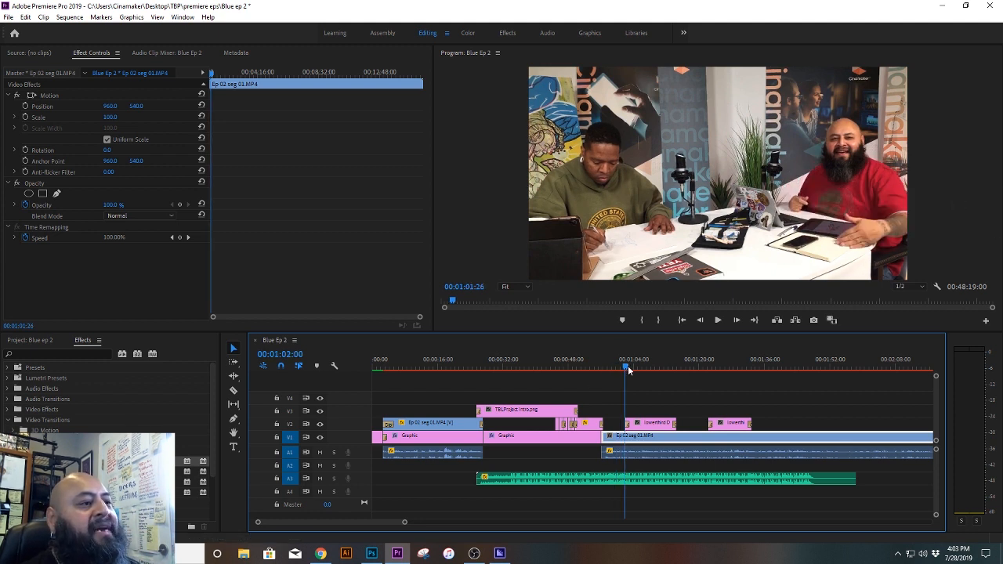
Step: Show the whole sequence and examine its main segment clips on V1 and A1, from Ep 02 seg 01 to the closing clip
drag(406, 525, 902, 531)
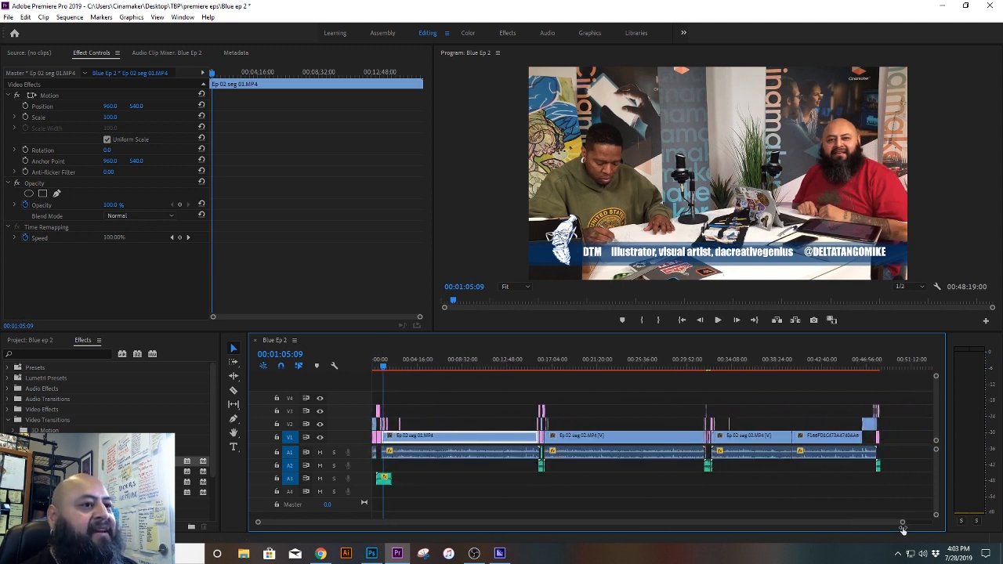
drag(464, 404, 495, 459)
click(617, 435)
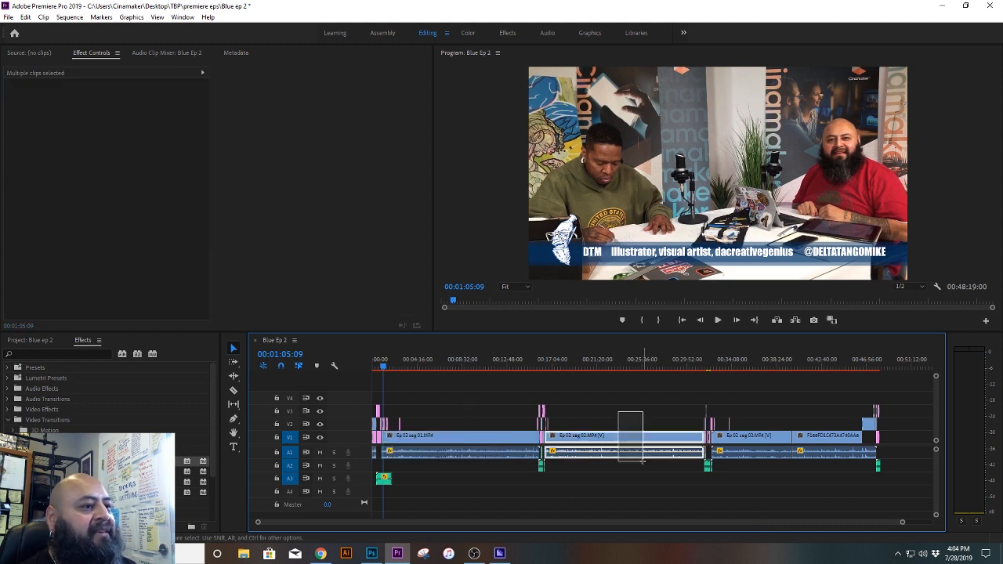
drag(783, 429, 827, 481)
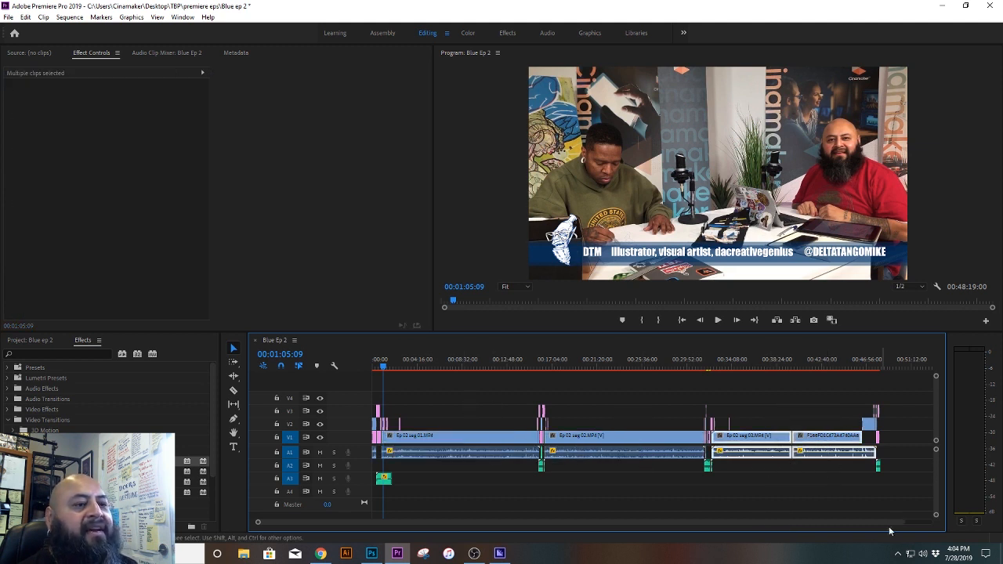
Step: Examine the cut from Ep 02 seg 03.MP4 to the overhead drawing clip and scrub around it to about 00:39:38:07
click(788, 362)
drag(903, 521, 747, 537)
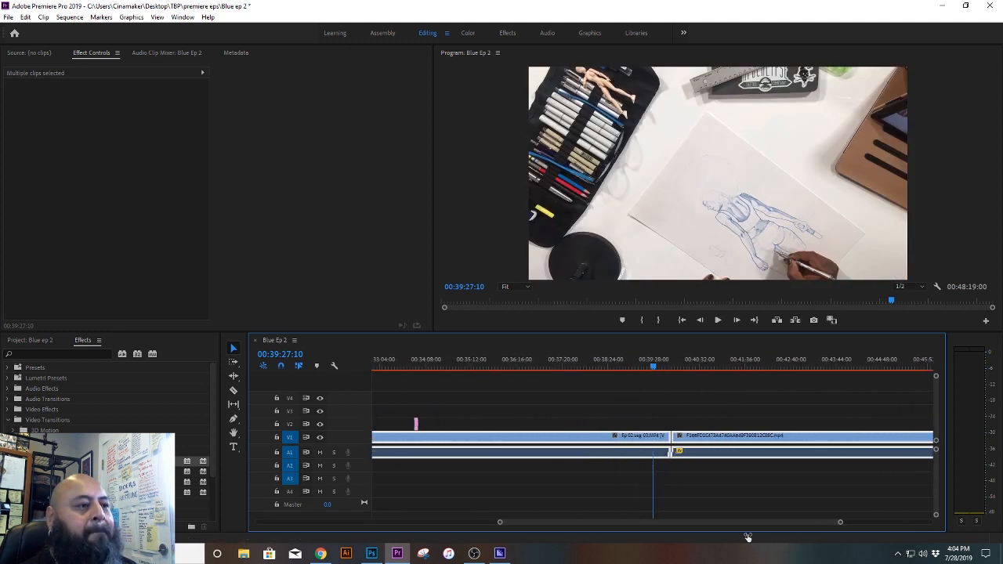
click(691, 365)
drag(692, 368, 662, 367)
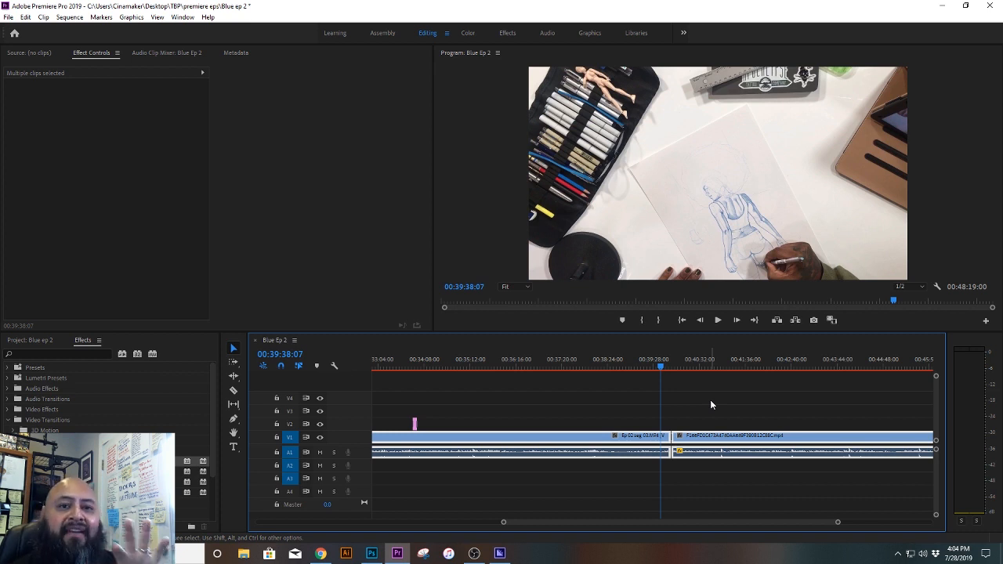
Step: Bring the entire Blue Ep 2 sequence into view and clear the clip selection
key(ctrl+s)
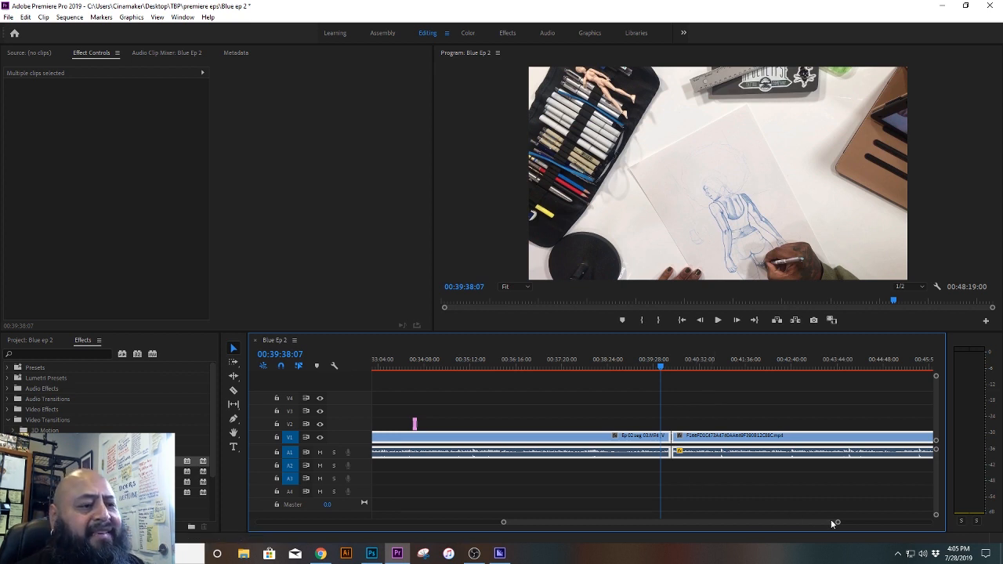
drag(837, 523, 932, 516)
drag(823, 524, 647, 533)
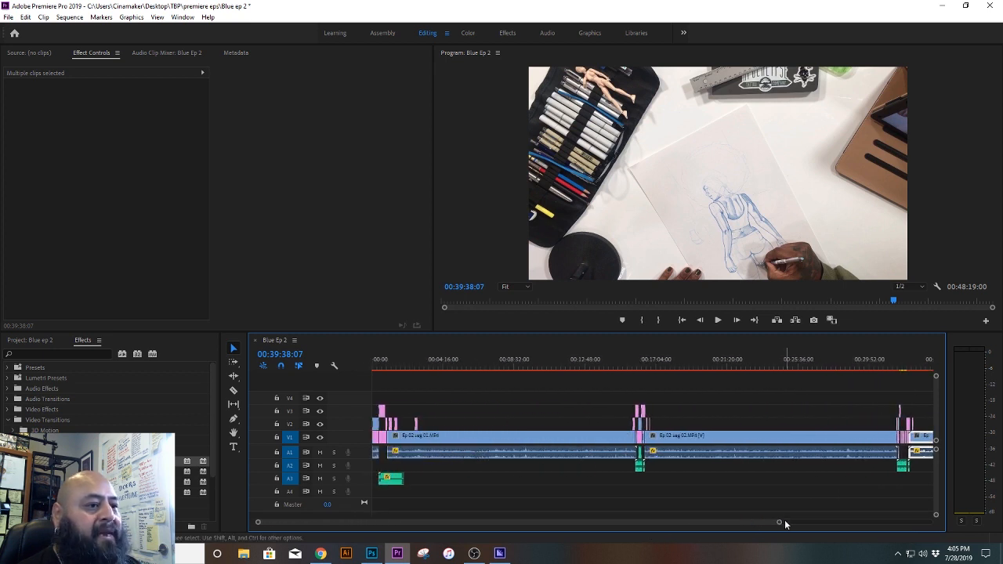
drag(779, 523, 880, 526)
click(870, 504)
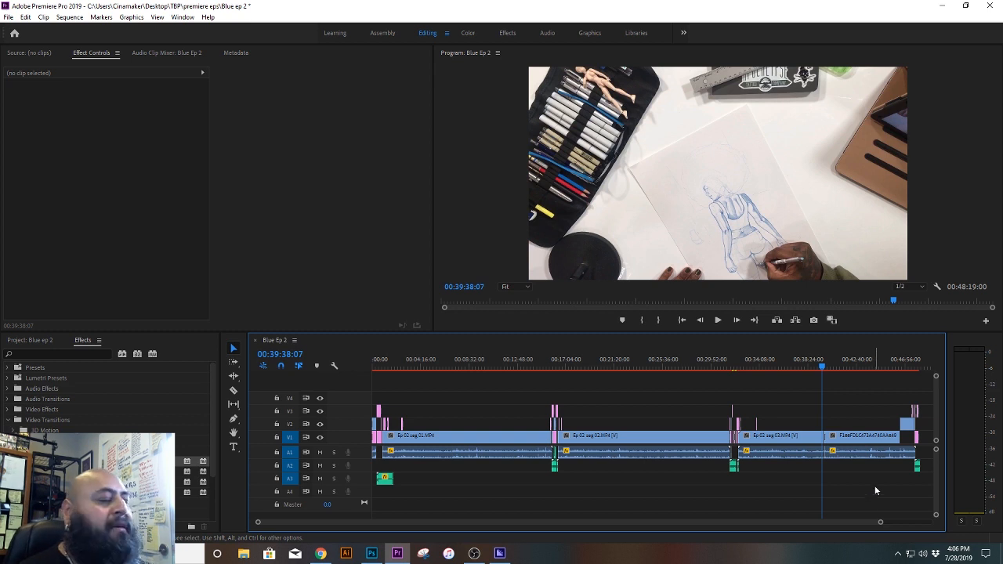
click(453, 412)
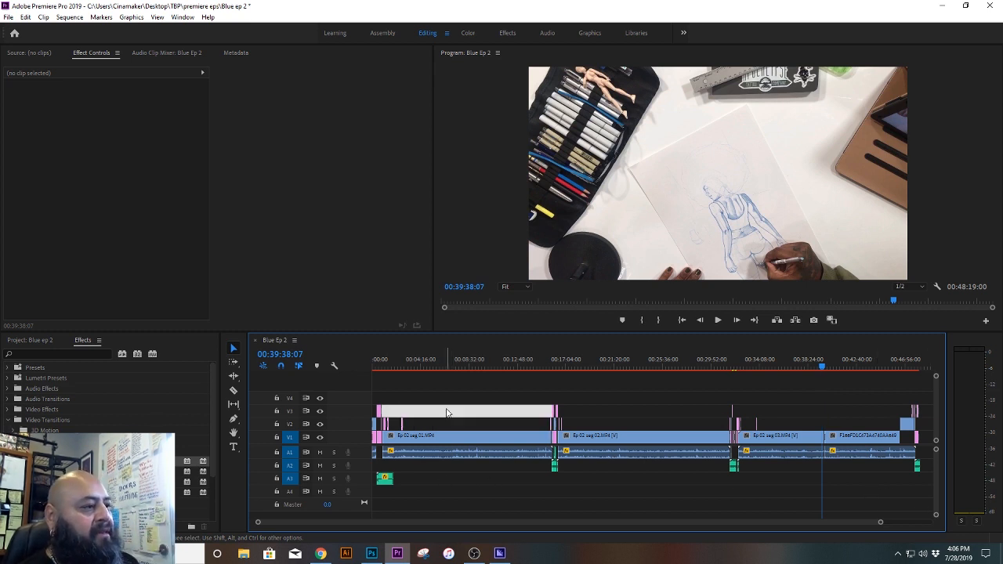
click(448, 378)
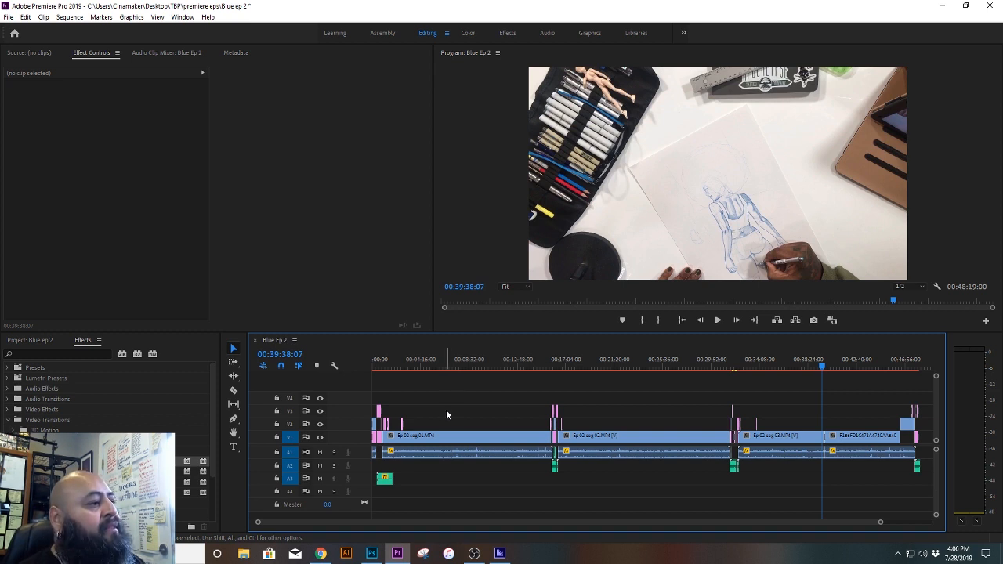
Step: Delete the main Ep 02 seg 01, 02 and 03 clips and the long clip following them from V1 and A1
drag(446, 405, 498, 511)
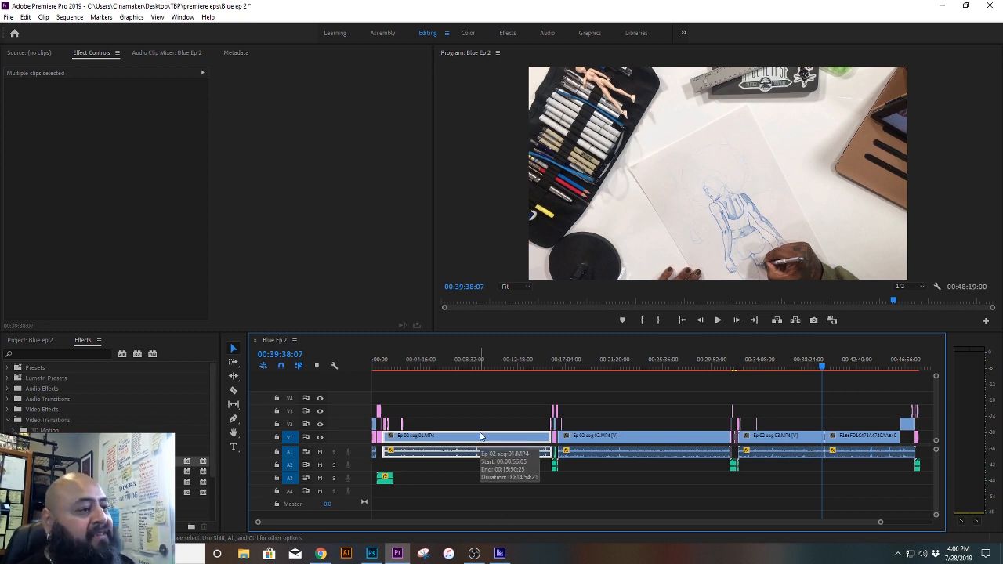
key(Delete)
drag(589, 404, 650, 485)
key(Delete)
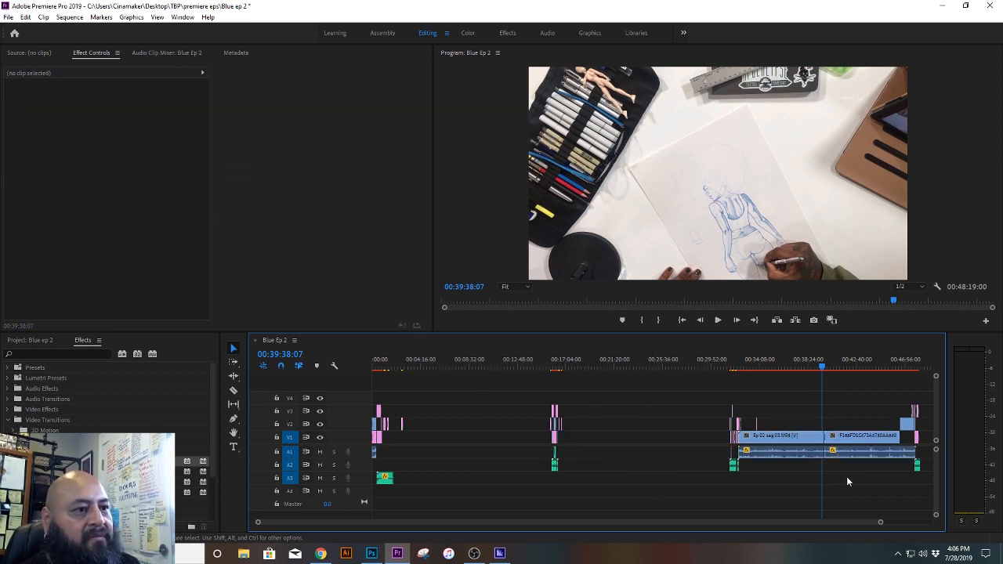
drag(847, 481, 812, 460)
key(Delete)
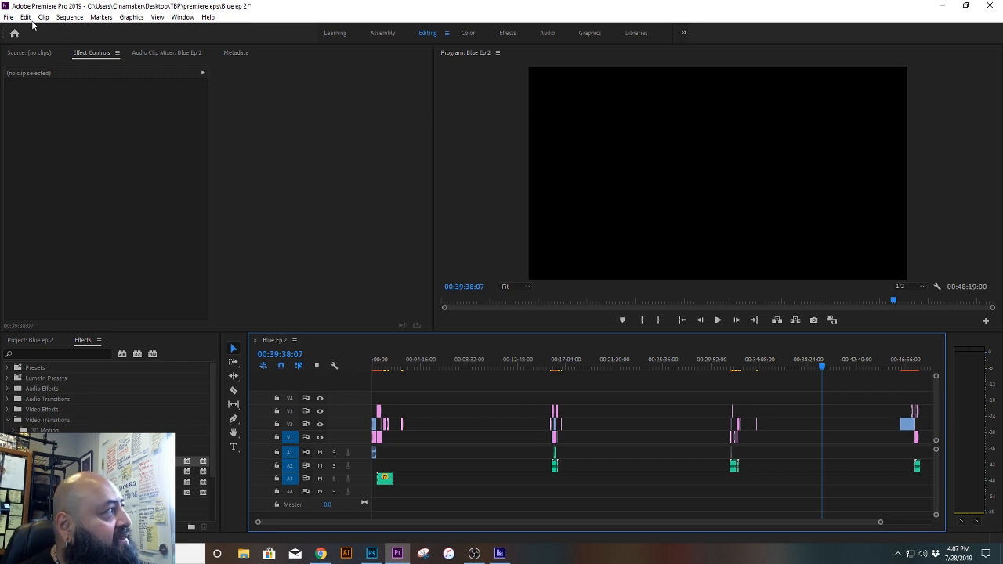
Step: Save the project under the new name Blue ep 3 in the premiere eps folder
click(8, 17)
click(43, 147)
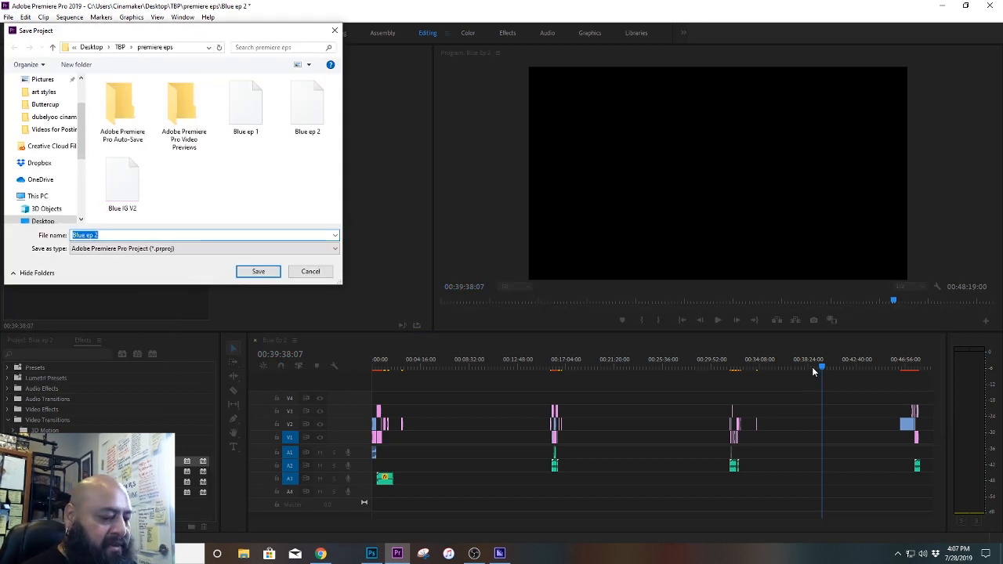
key(End)
key(BackSpace)
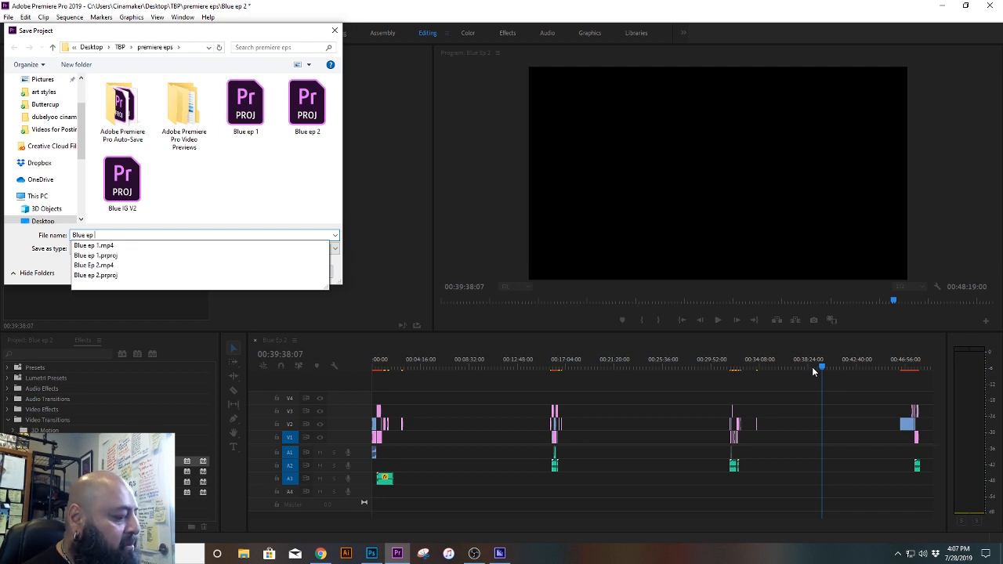
text(3)
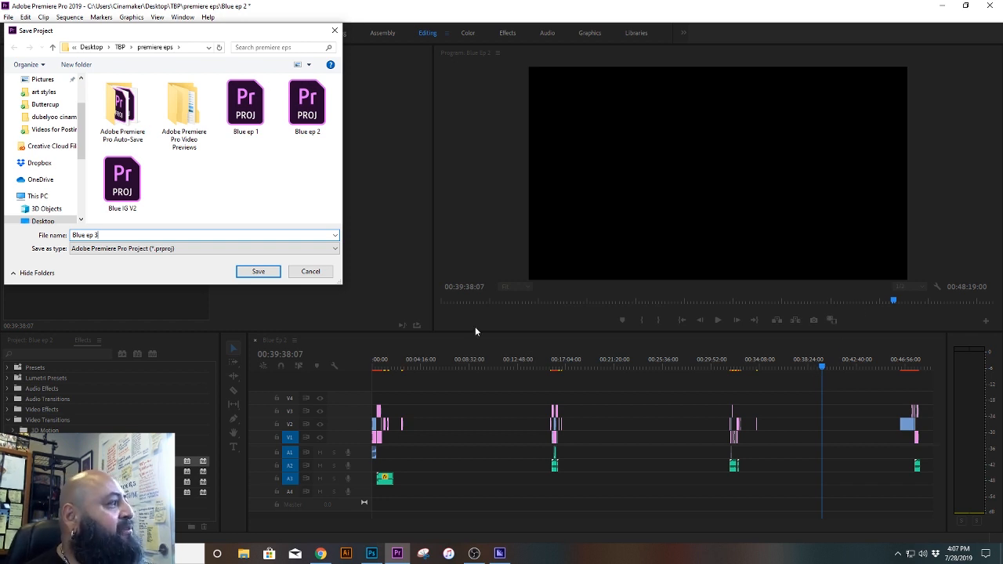
click(257, 272)
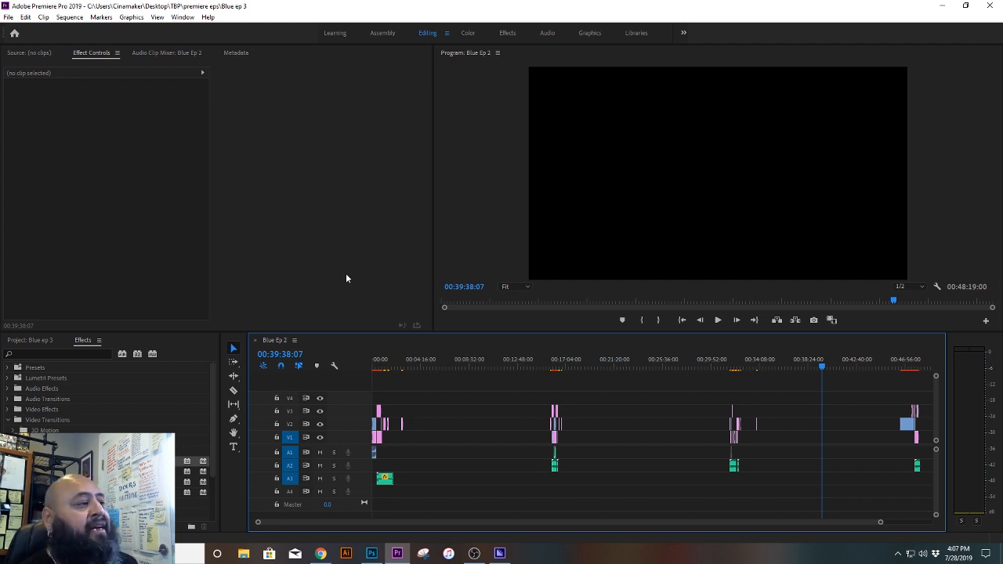
right_click(275, 339)
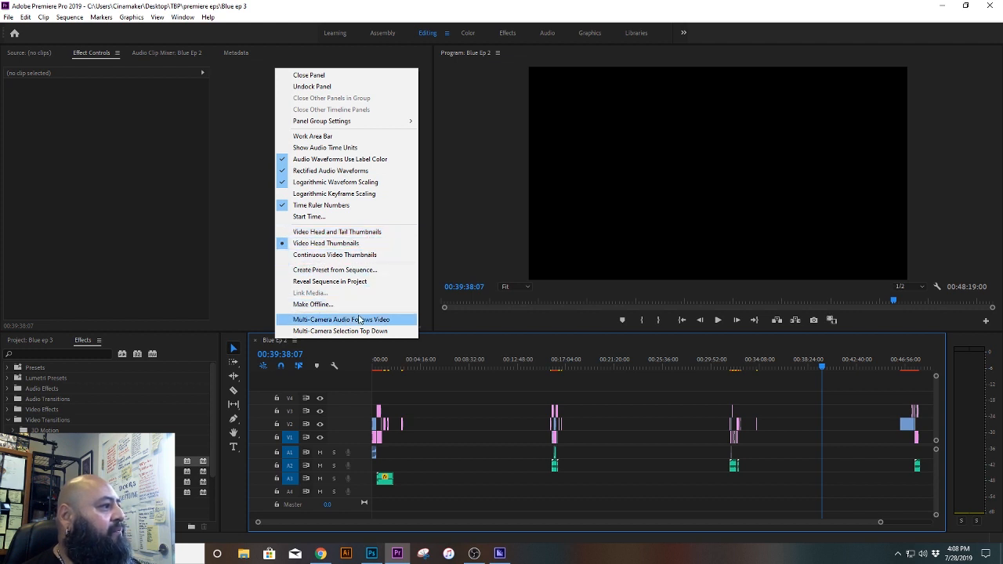
click(470, 339)
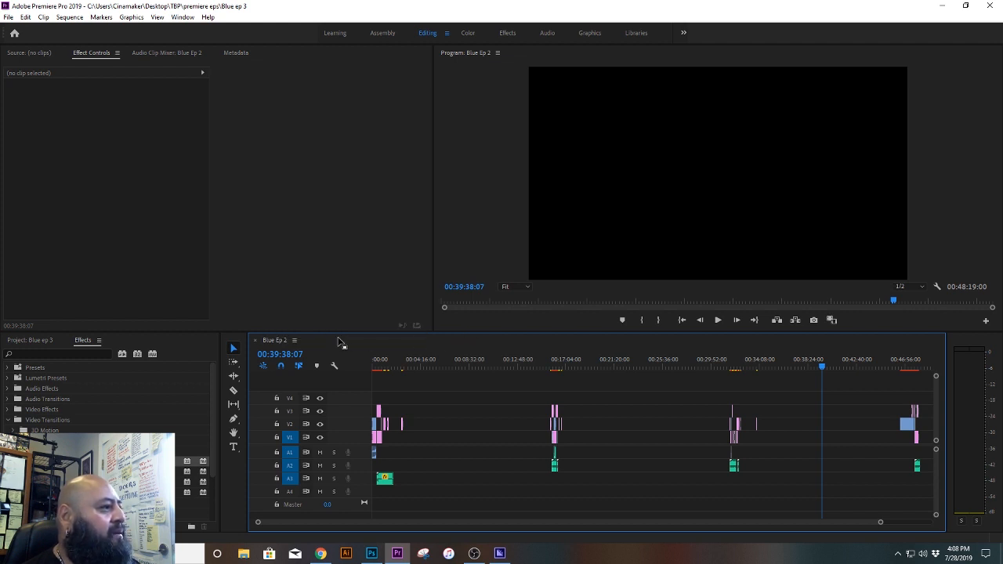
click(295, 341)
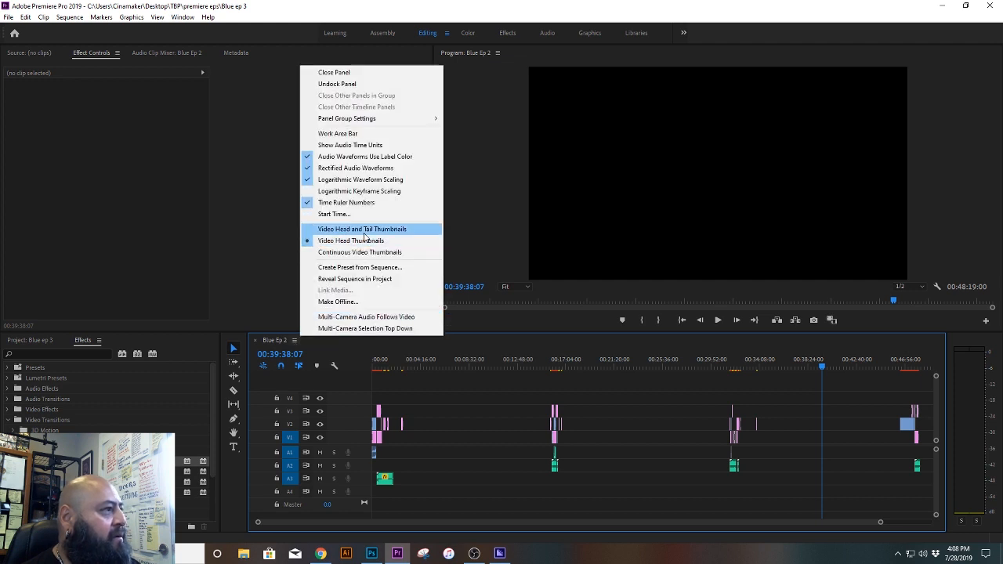
click(484, 344)
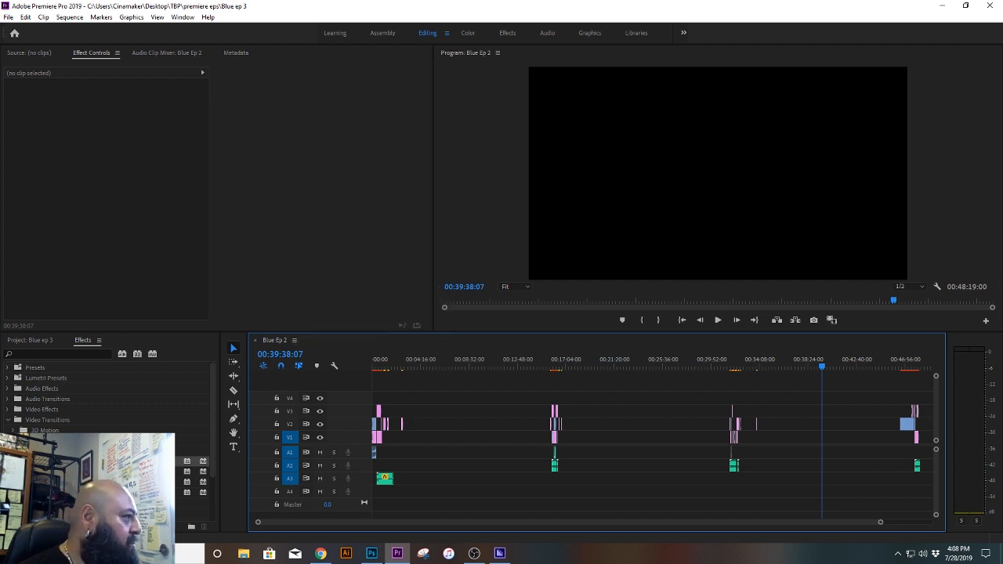
Step: Rename the Blue Ep 2 sequence in the project as Blue Ep 3 and save the project
click(40, 339)
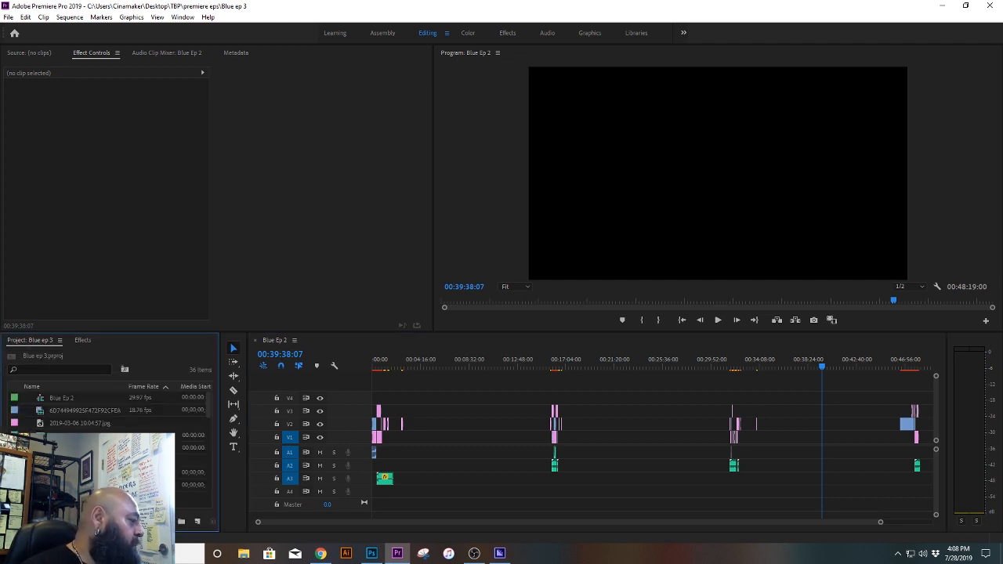
click(63, 400)
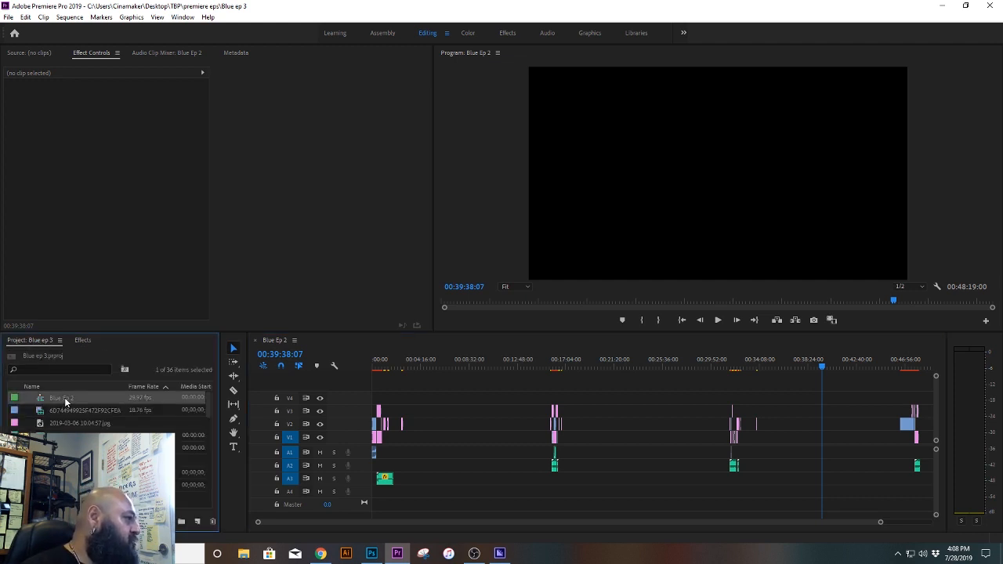
click(66, 400)
click(103, 398)
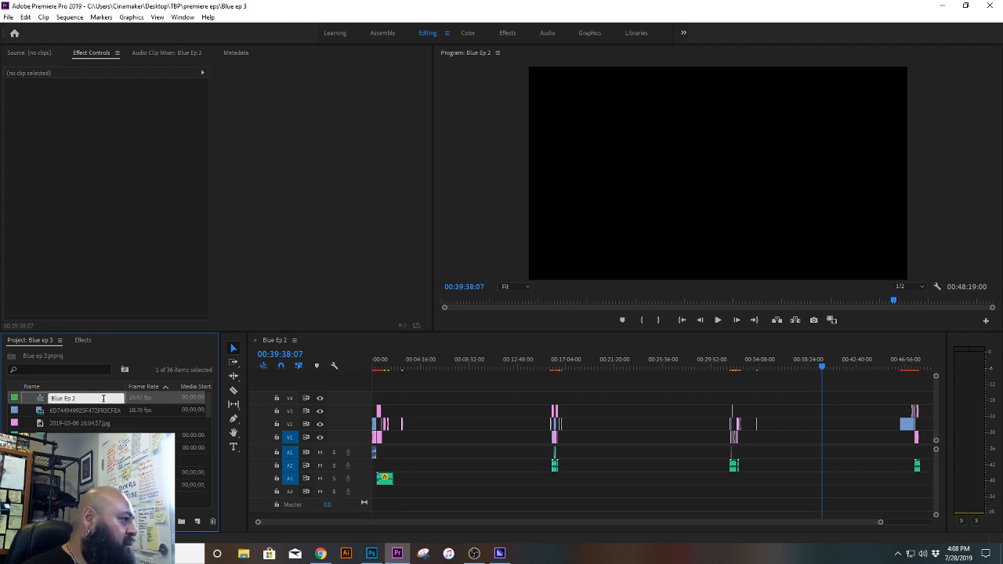
key(BackSpace)
text(3)
key(Return)
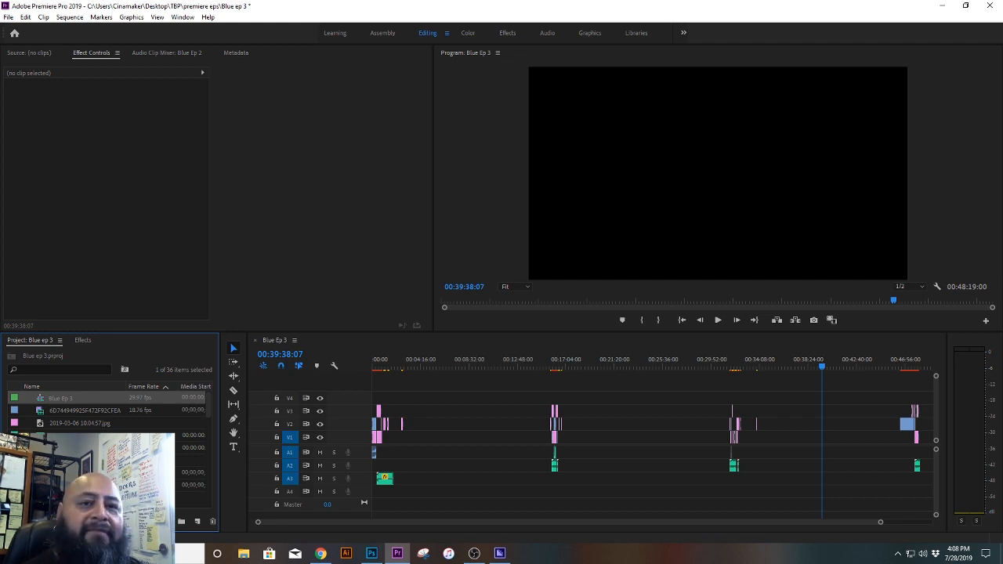
right_click(61, 342)
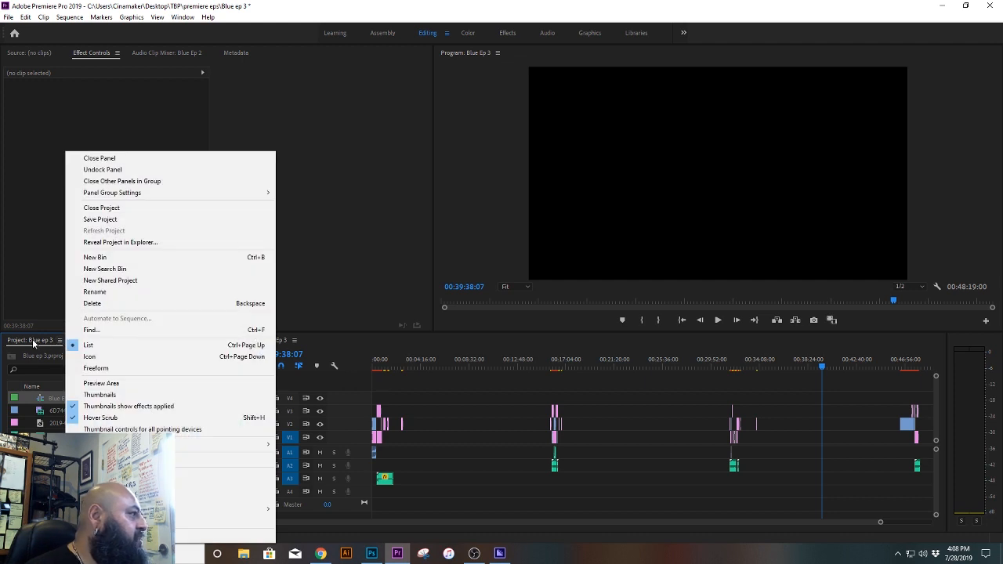
click(33, 343)
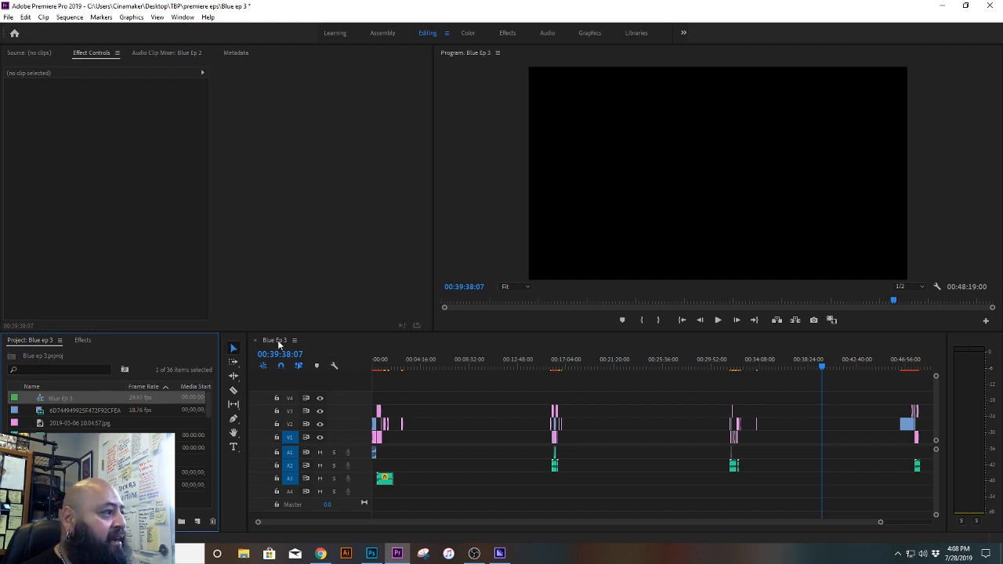
click(324, 345)
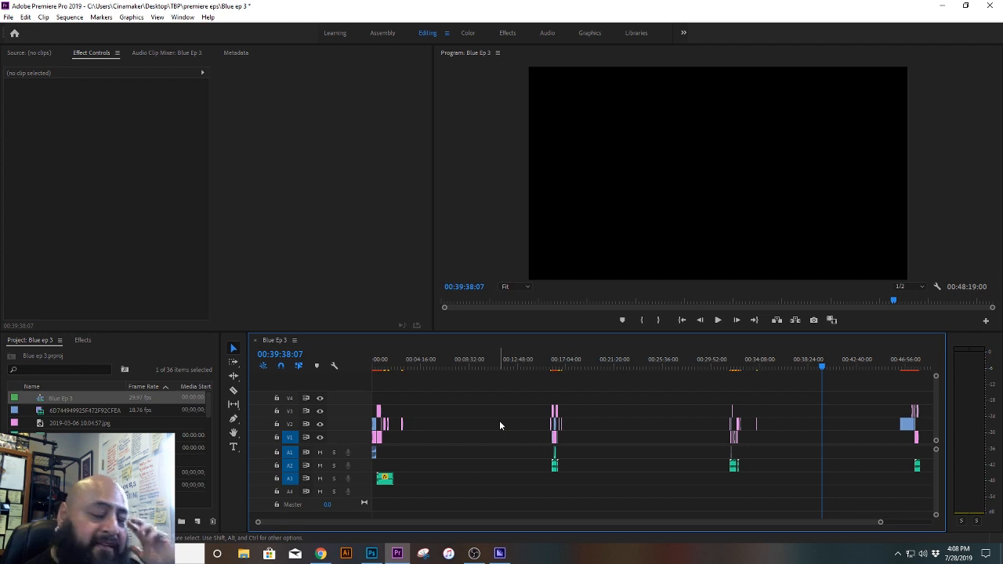
key(ctrl+s)
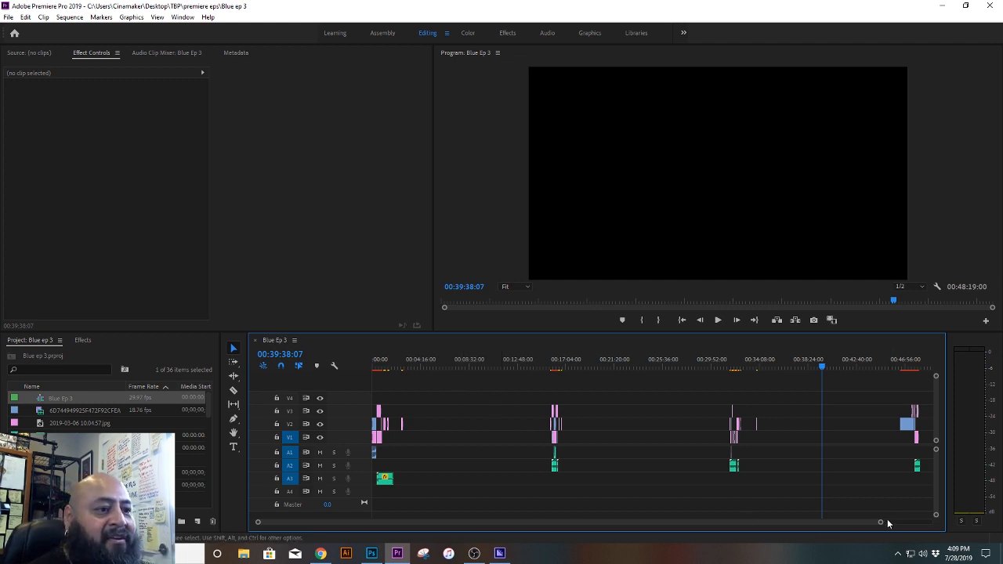
Step: Select all clip groups after the opening clips and move them about 9 minutes later in the sequence
drag(881, 523, 926, 522)
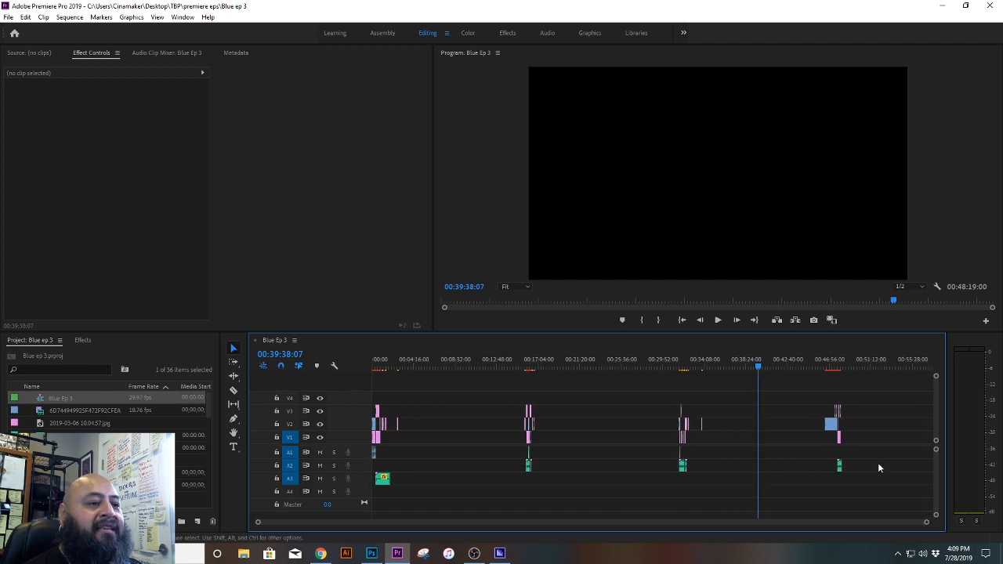
drag(876, 489, 511, 398)
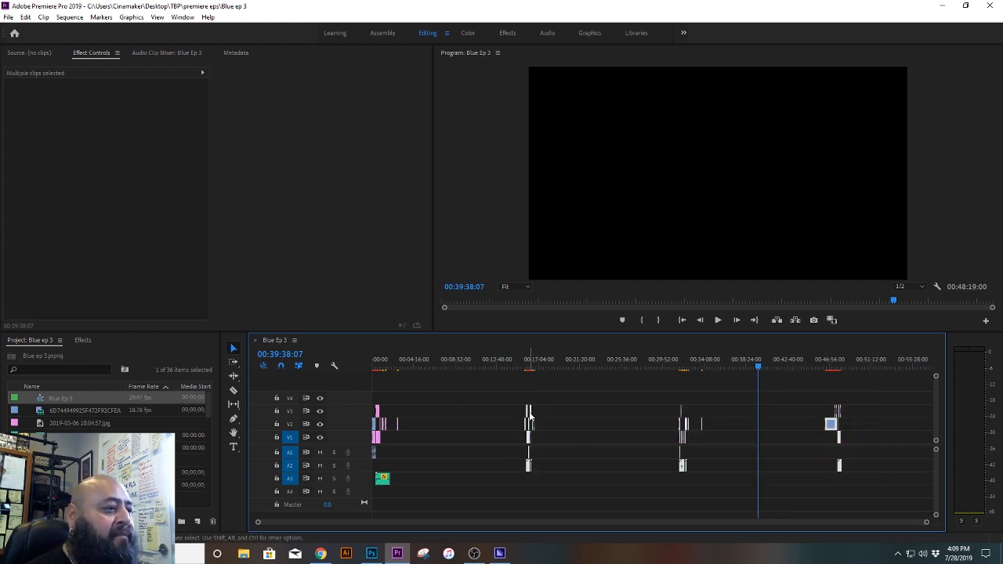
click(529, 416)
drag(509, 396, 880, 515)
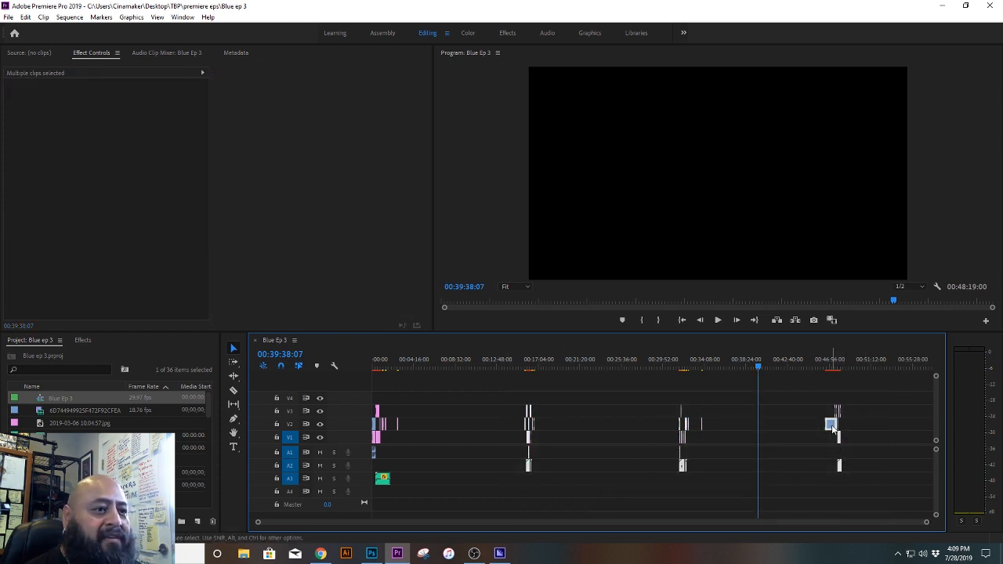
drag(831, 427, 924, 429)
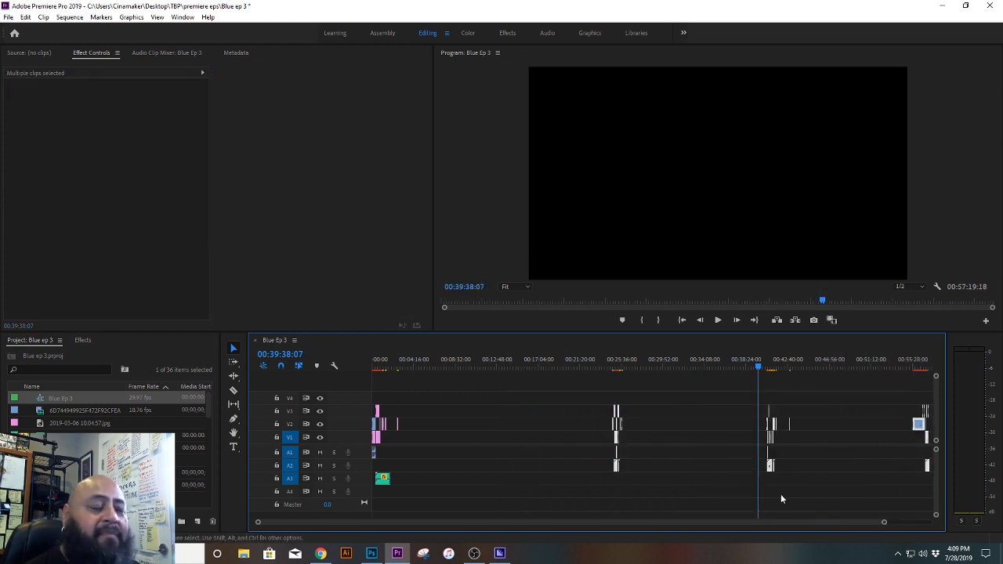
Step: Move the selected clip groups about 8 min 40 s further along and place the playhead just after the opening clips, at about 00:03:07:21
click(505, 357)
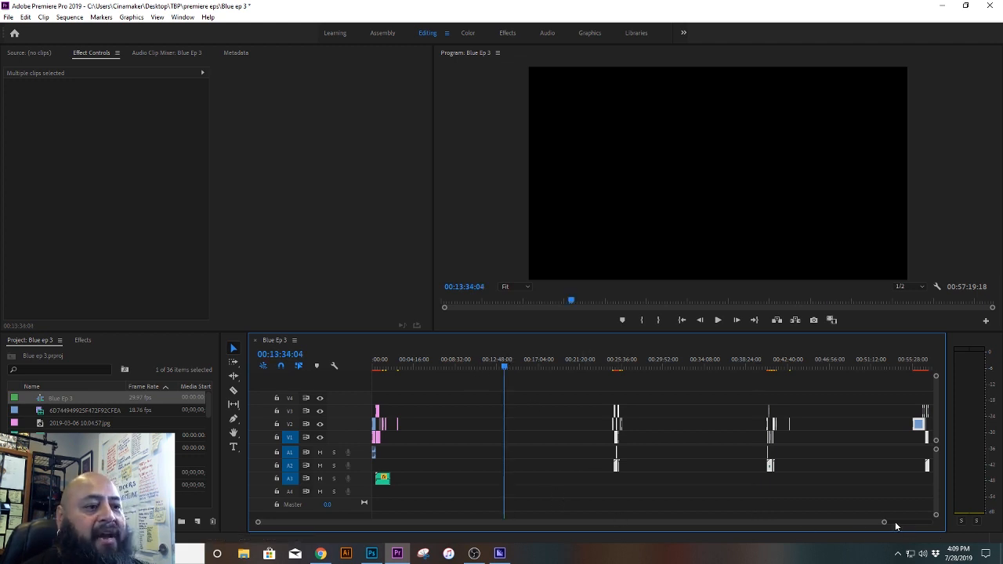
drag(884, 522, 929, 522)
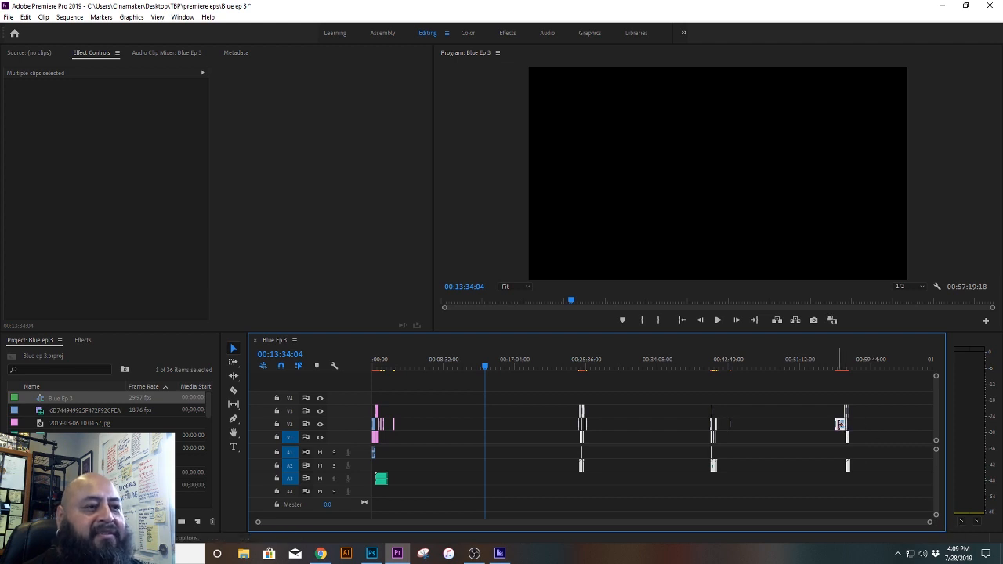
drag(840, 424, 913, 424)
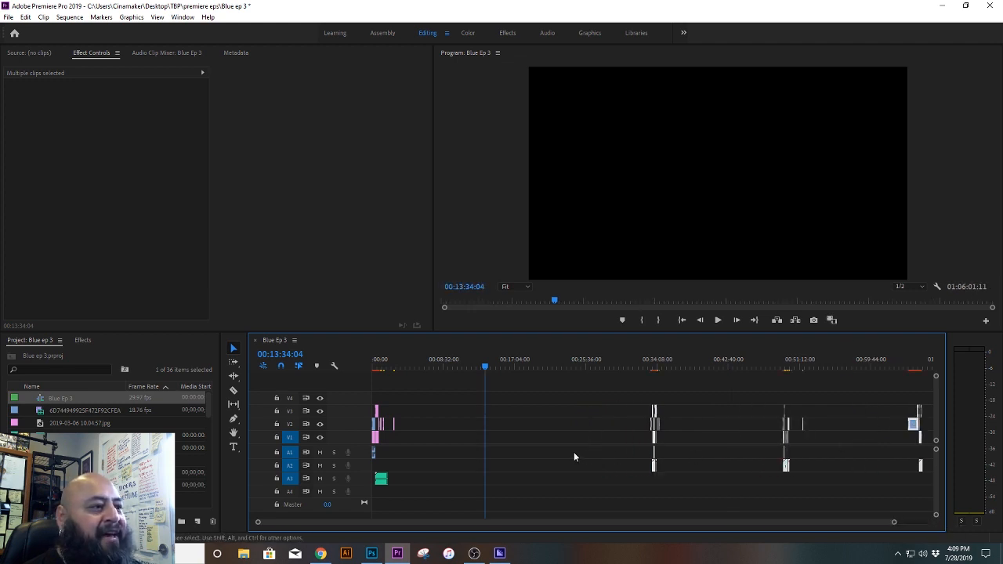
click(398, 364)
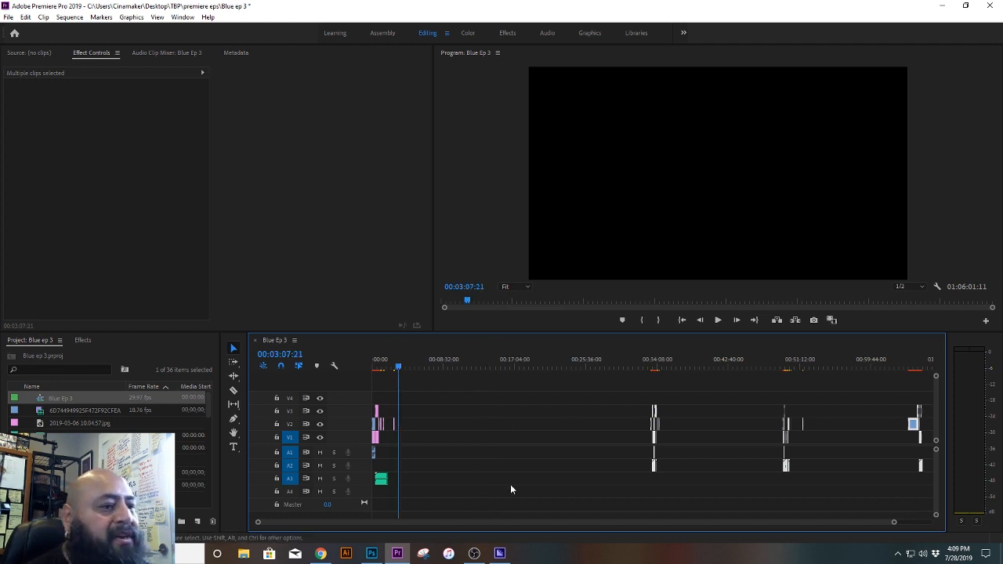
drag(894, 525, 820, 528)
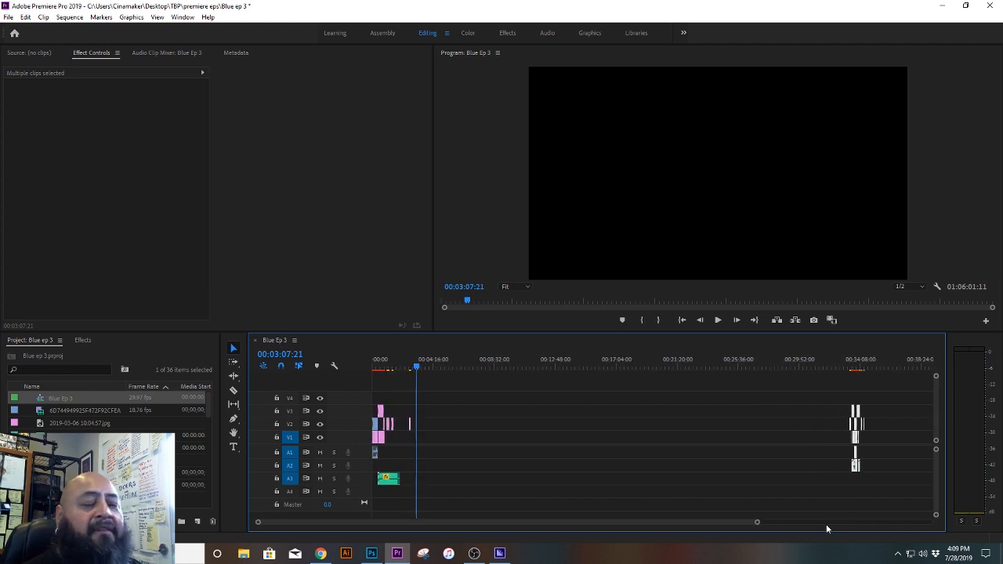
Step: Switch to File Explorer and open the BlueLinesProject folder inside 2019 on the DTM2TB (F:) drive
click(241, 553)
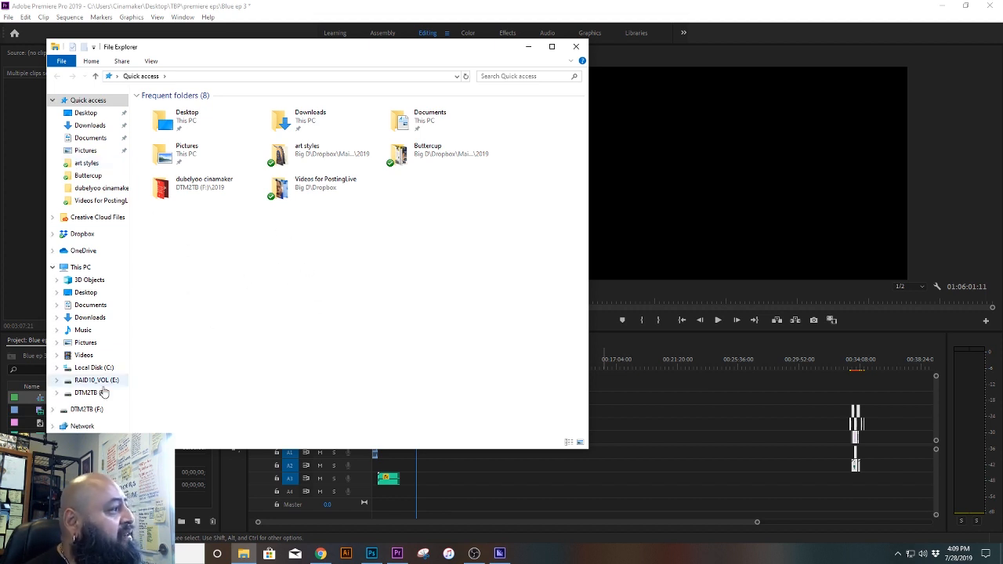
click(87, 409)
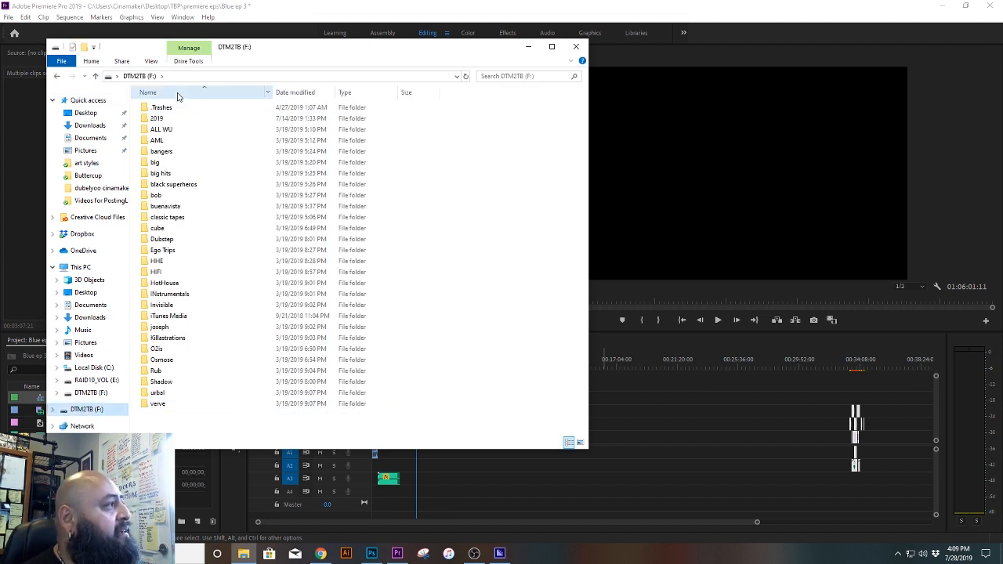
double_click(174, 118)
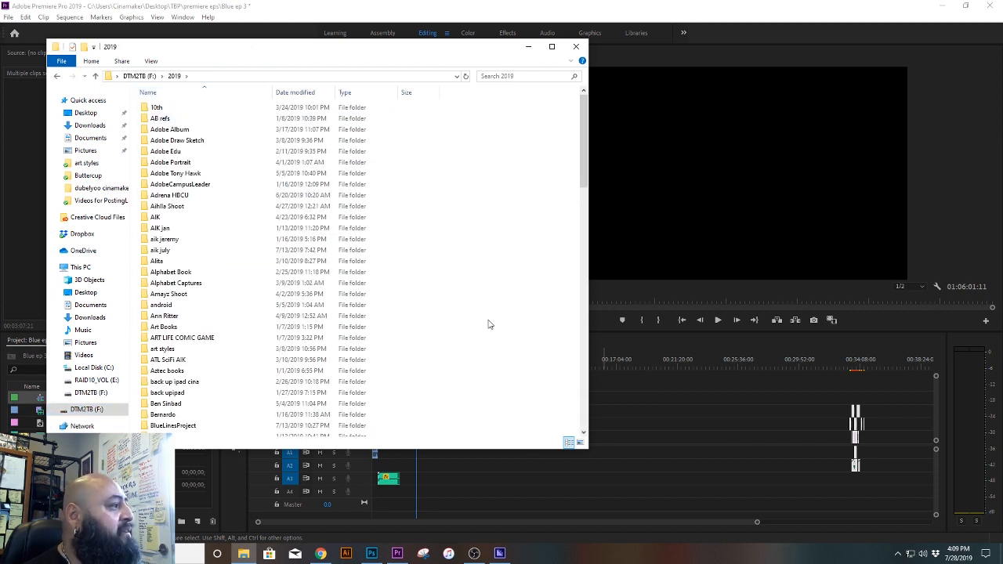
scroll(487, 324, down, 5)
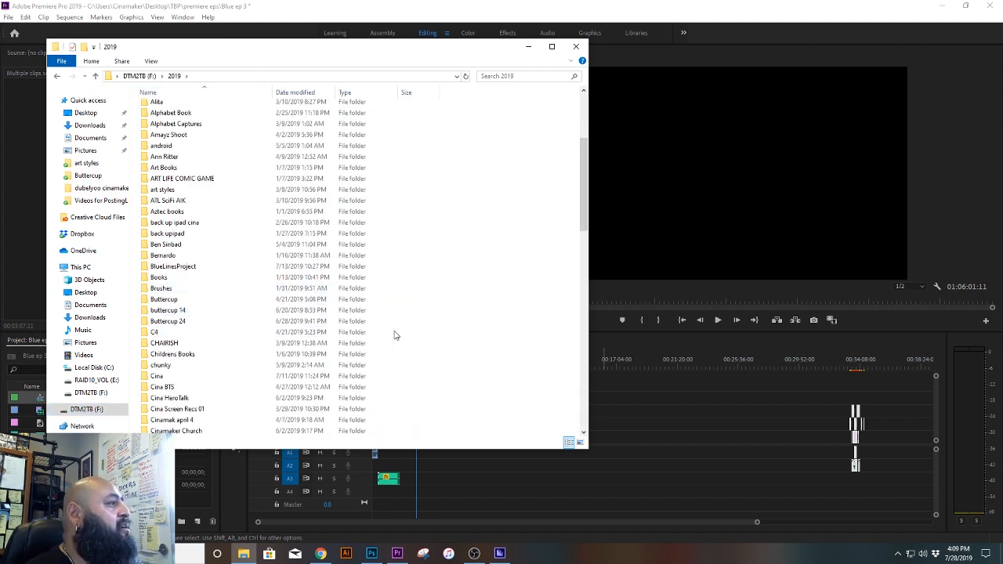
double_click(189, 270)
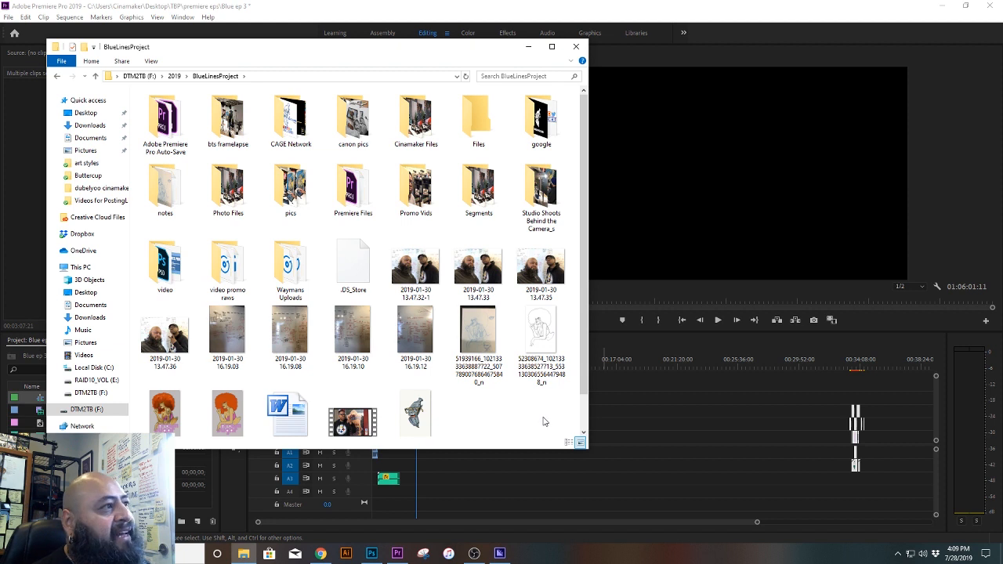
Step: Review the contents of the Adobe Premiere Pro Auto-Save and bts framelapse folders, returning to BlueLinesProject and selecting the CAGE Network folder
click(165, 121)
double_click(164, 121)
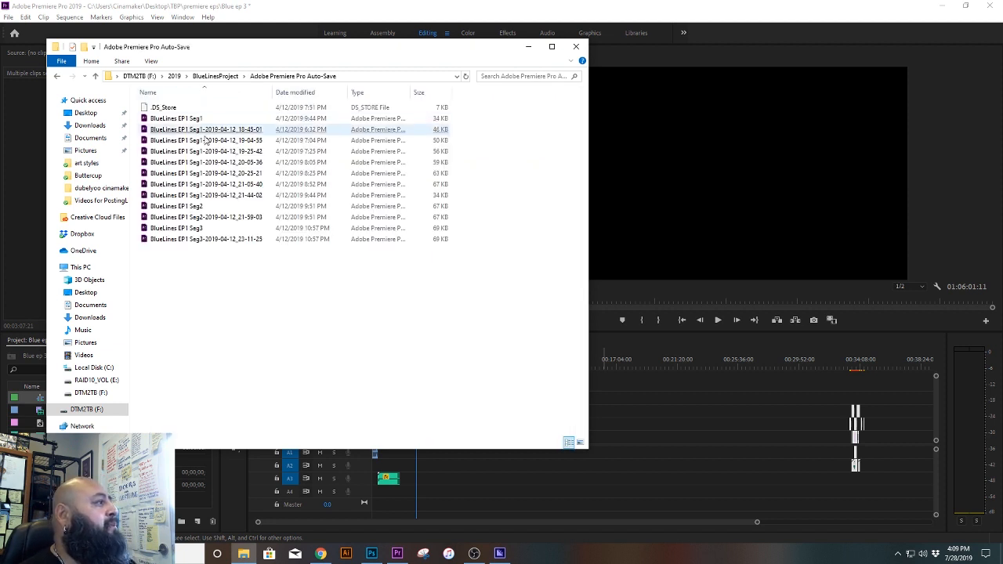
click(225, 76)
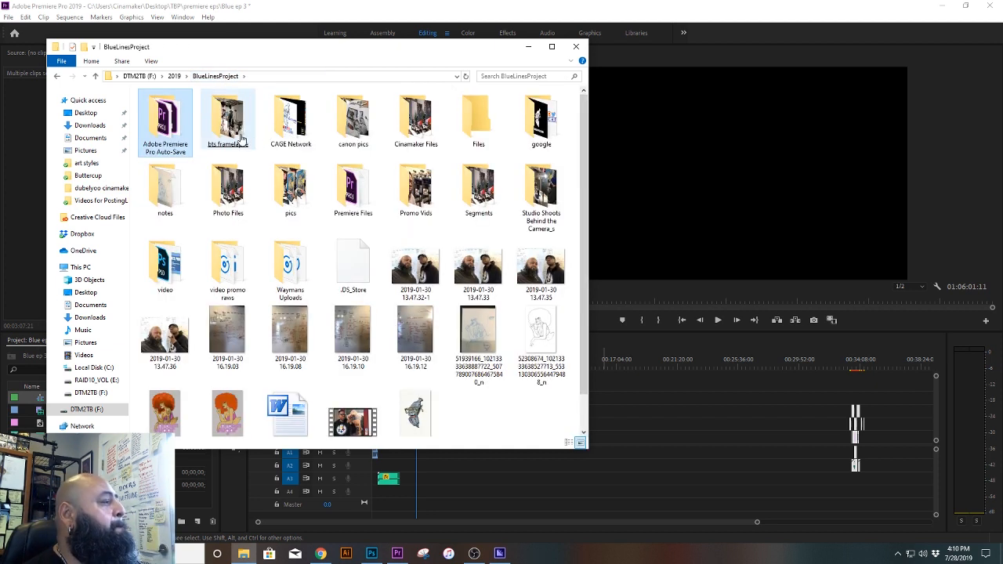
click(241, 137)
double_click(241, 138)
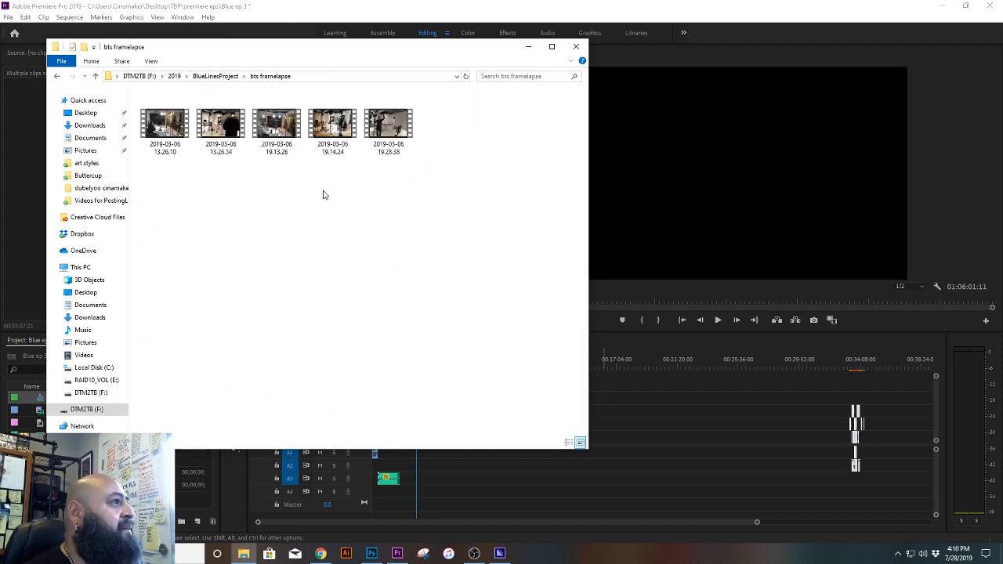
click(215, 76)
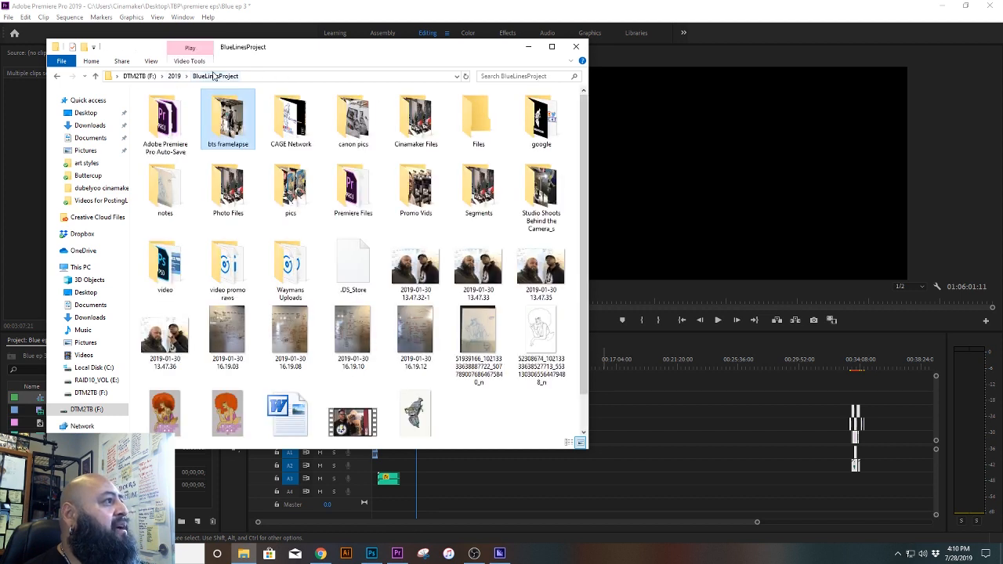
click(300, 132)
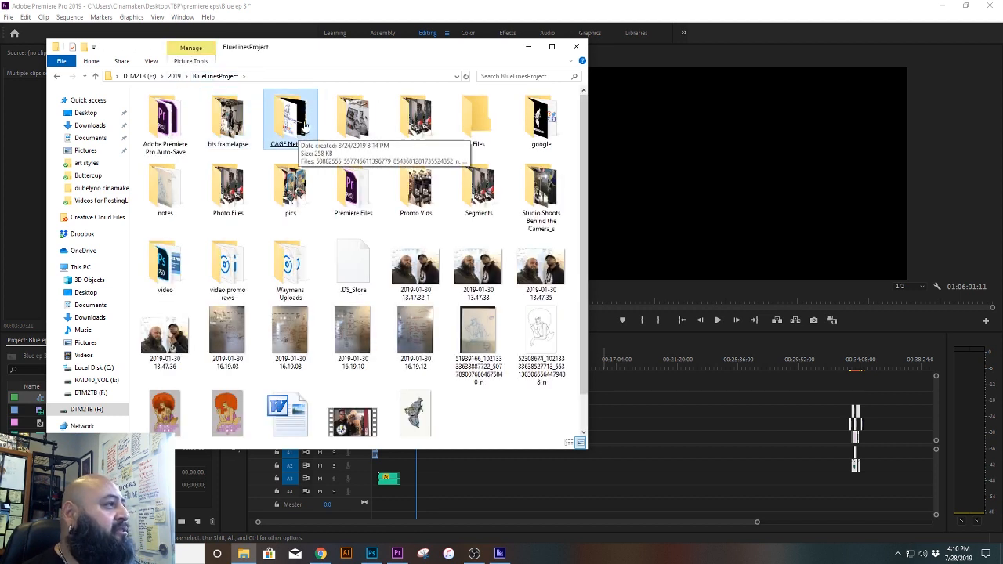
Step: Browse the photos in the canon pics folder from IMG_2395 through IMG_2407, then close the viewer and return to BlueLinesProject
double_click(353, 123)
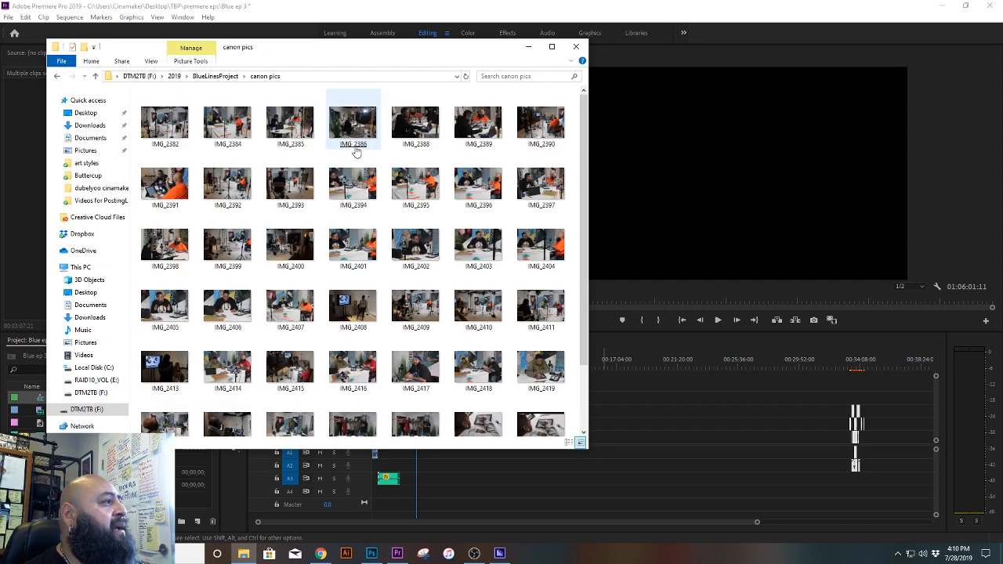
double_click(423, 188)
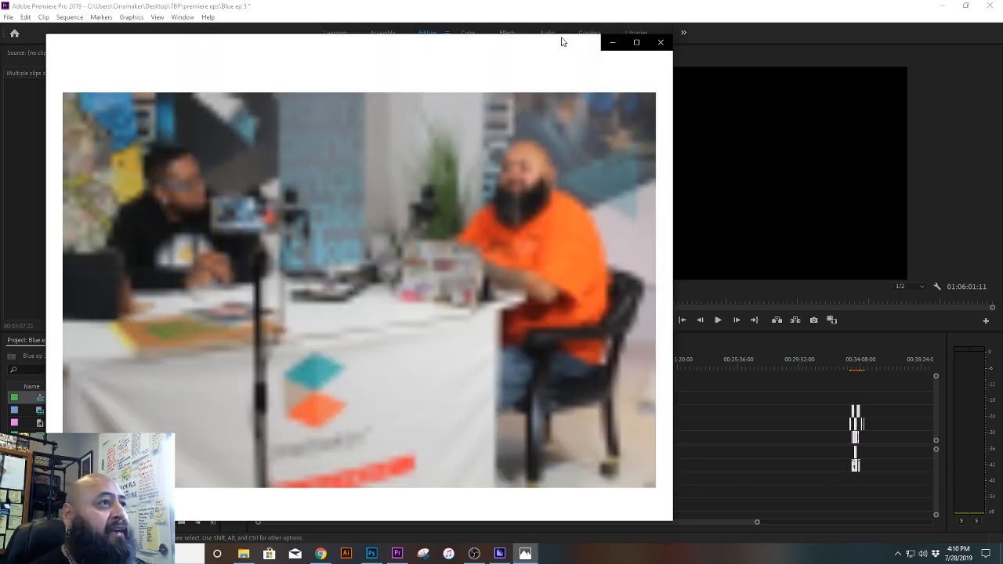
drag(497, 45, 688, 37)
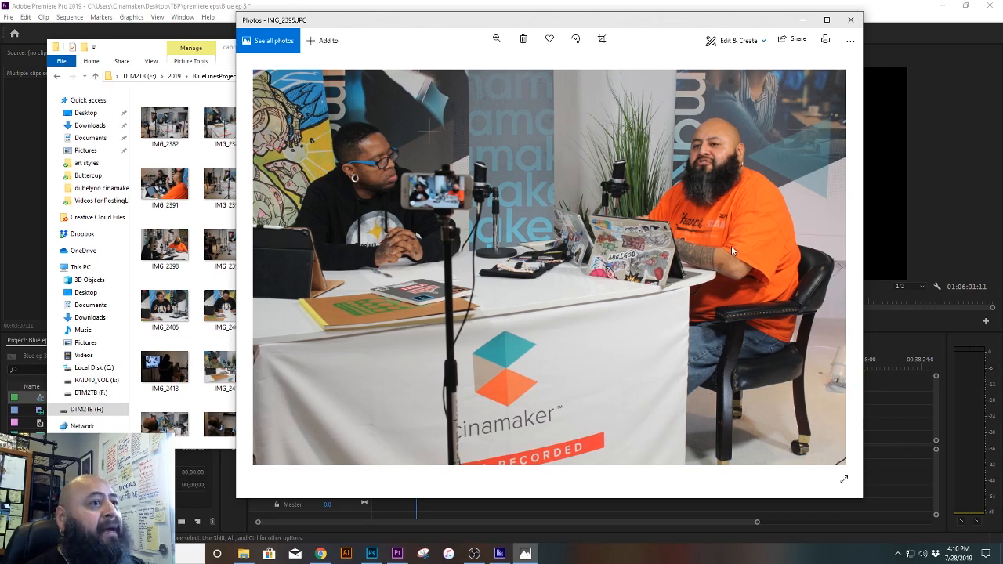
key(Right)
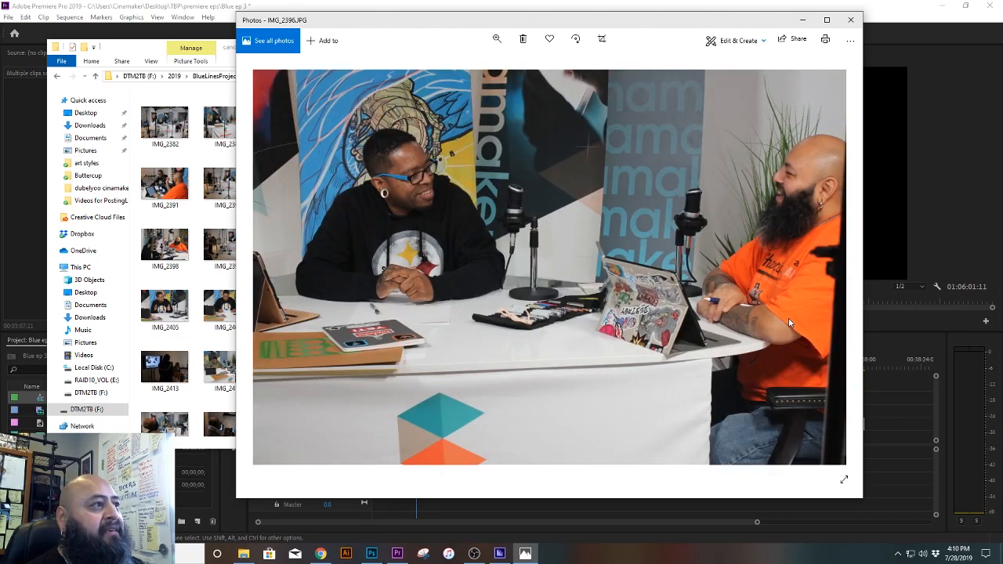
key(Right)
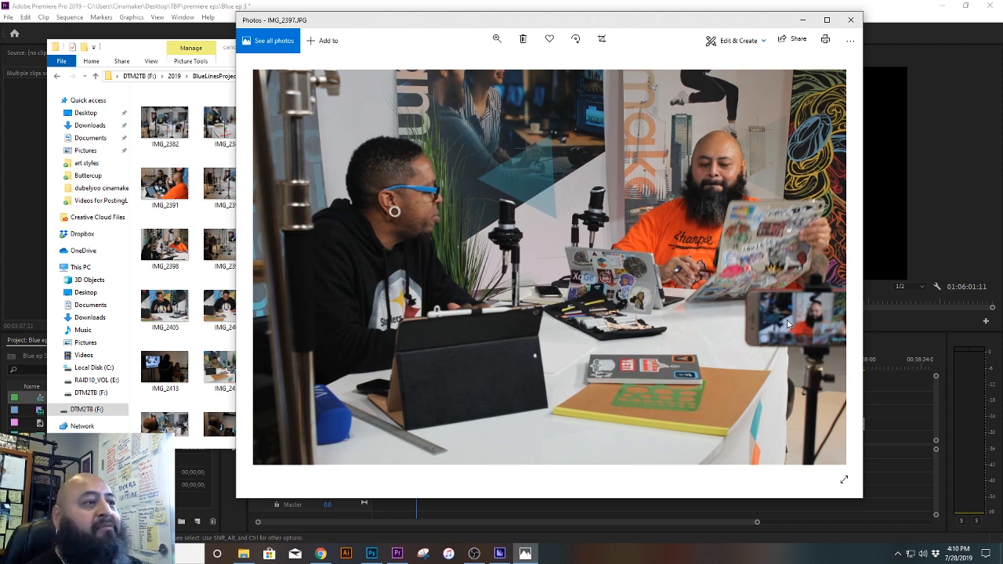
key(Right)
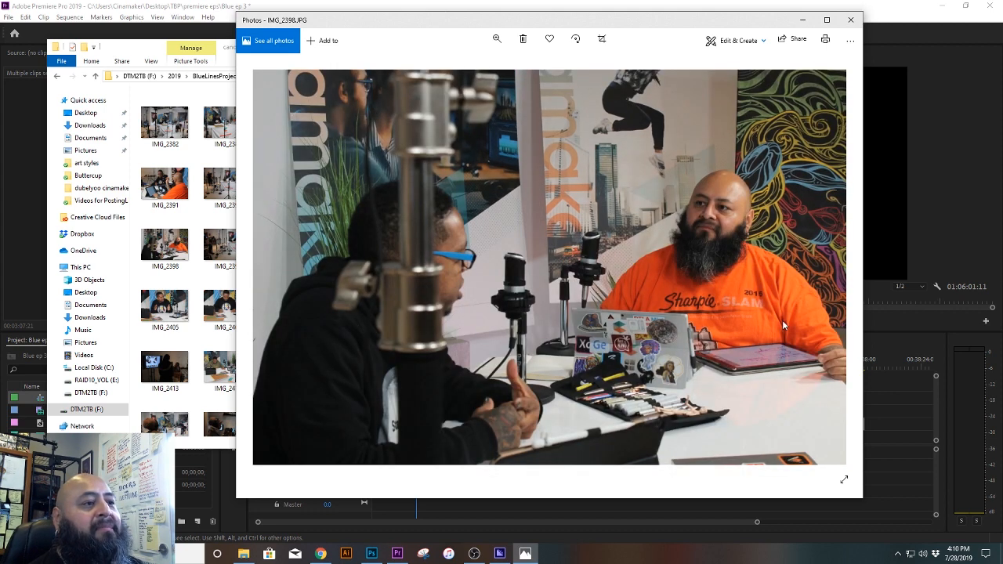
key(Right)
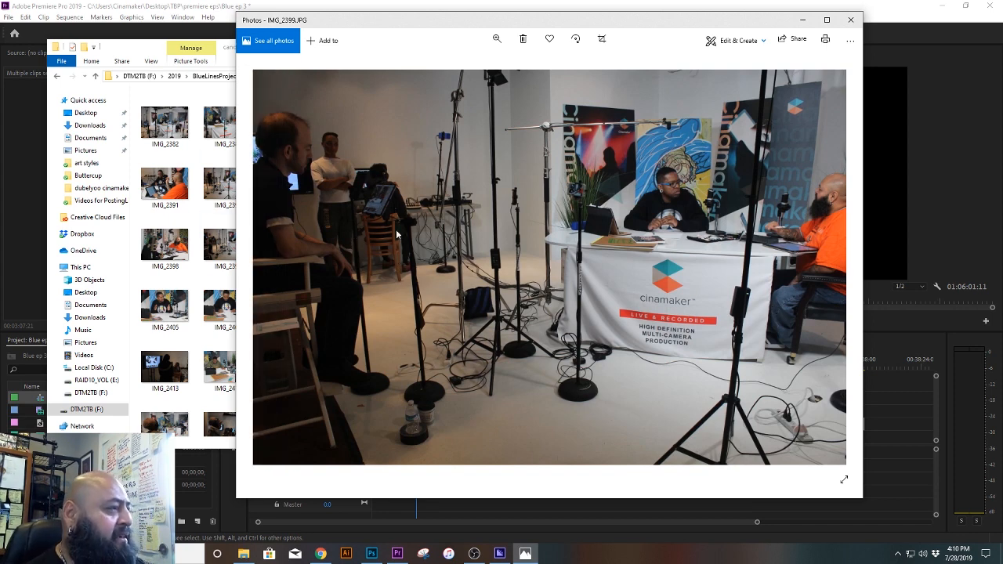
key(Right)
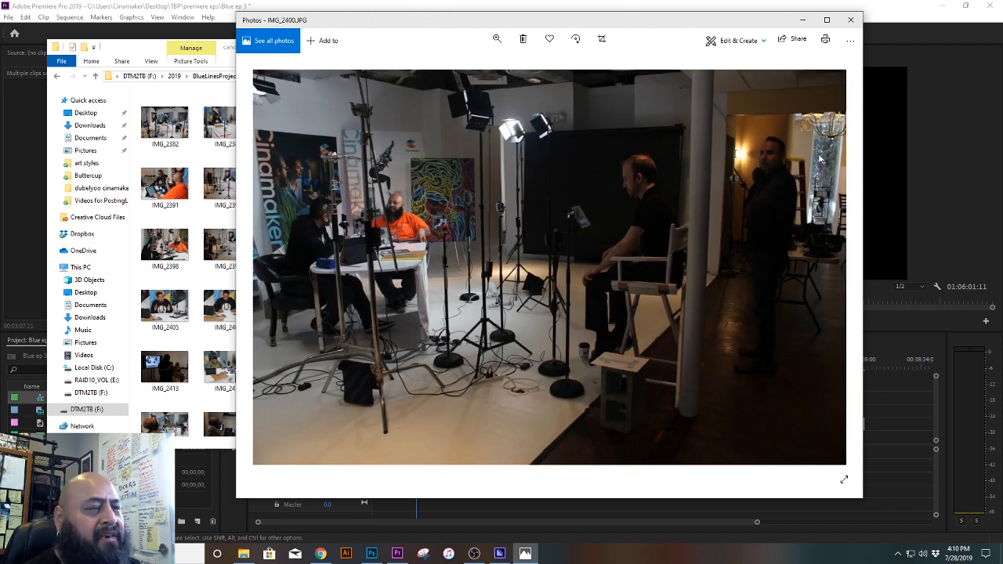
key(Right)
key(Right)
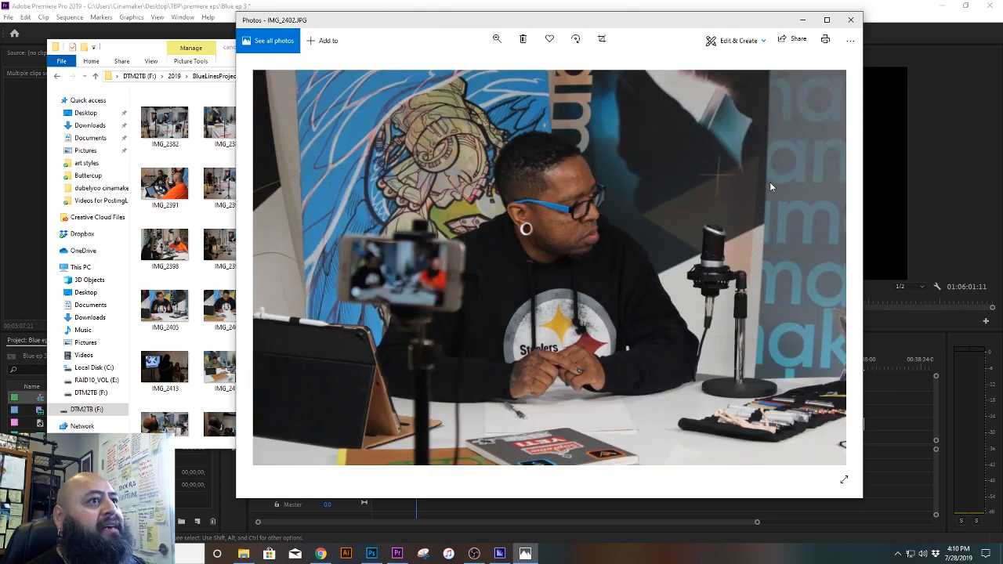
key(Right)
key(Right)
key(Right)
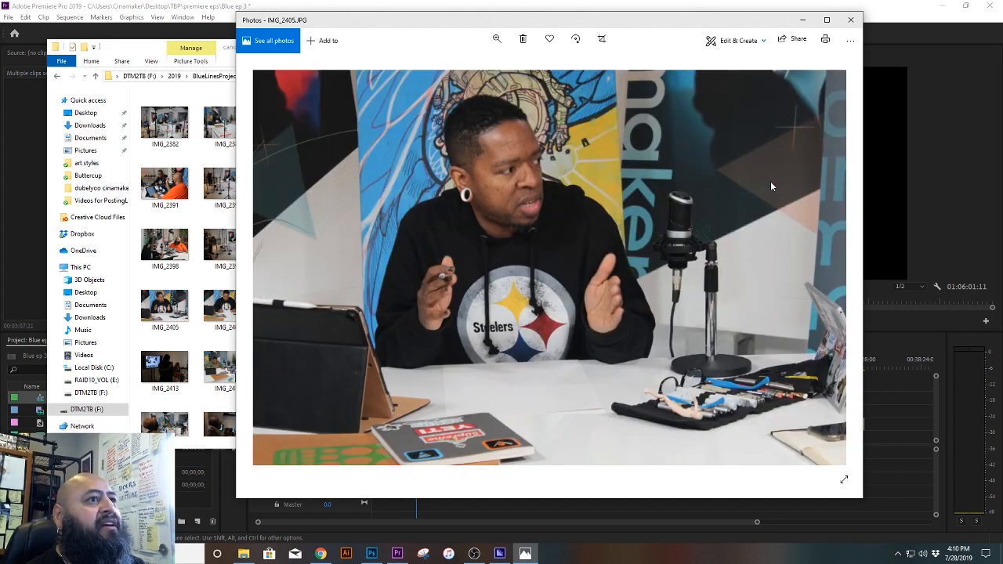
key(Right)
key(Right)
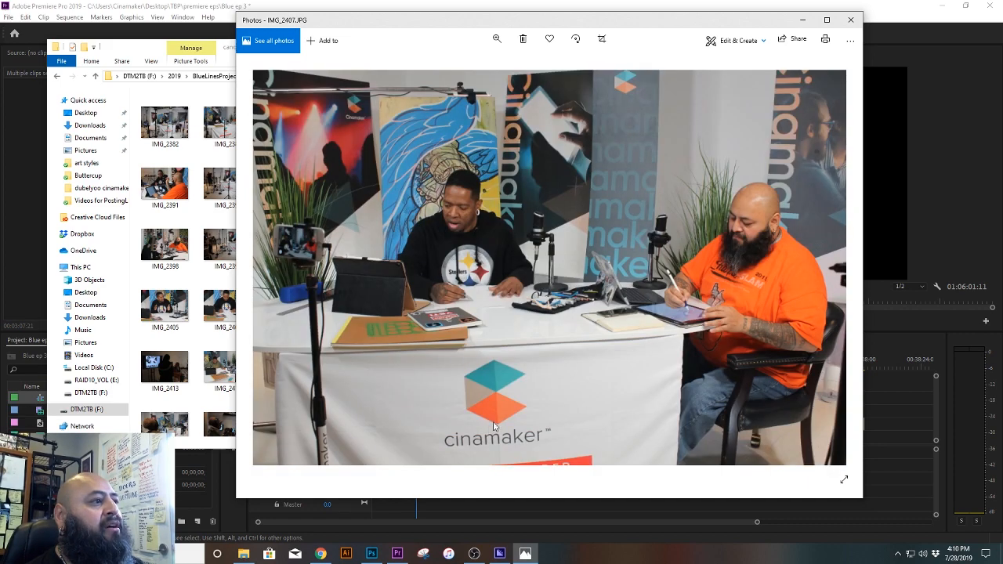
click(851, 19)
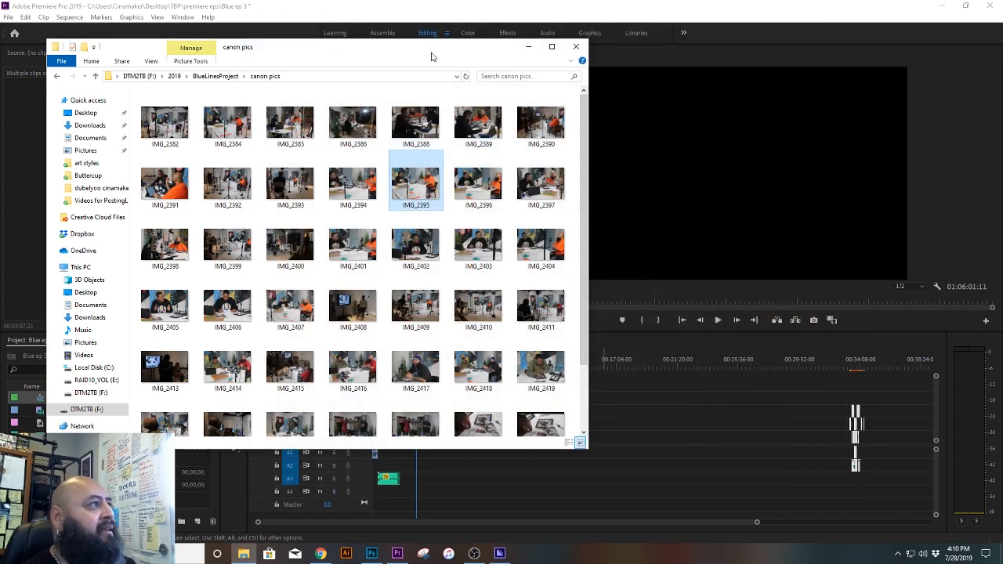
click(218, 76)
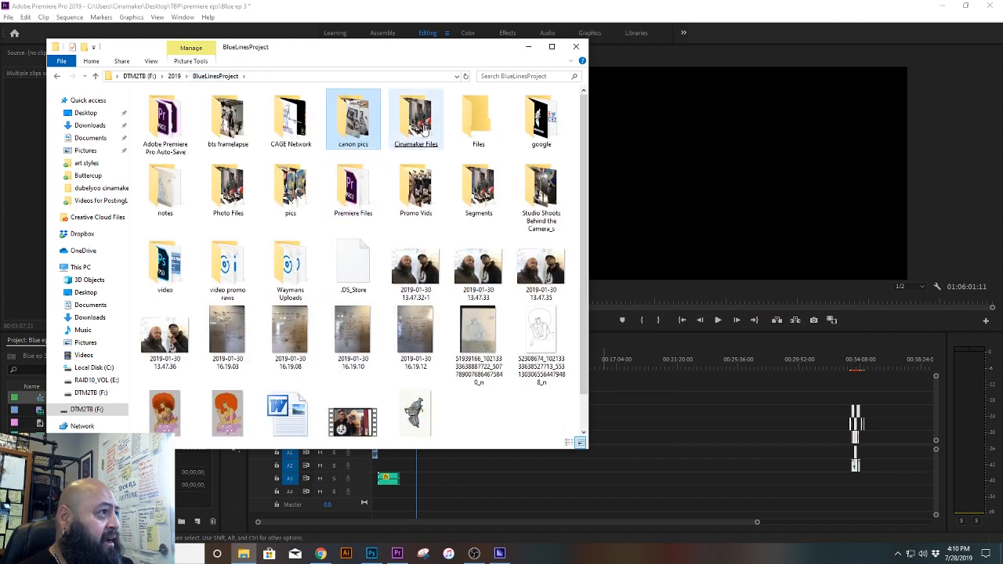
double_click(424, 129)
scroll(551, 302, down, 5)
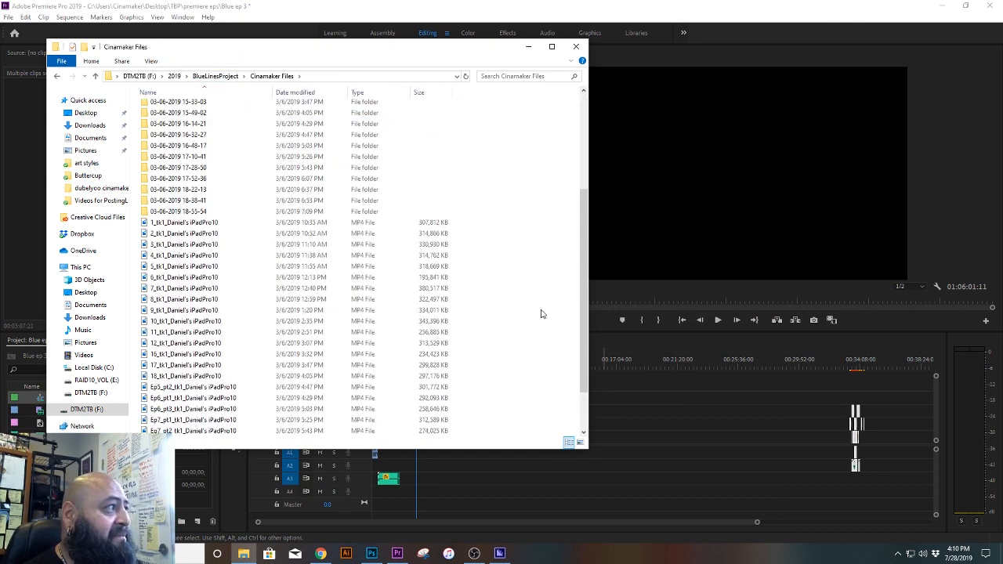
scroll(541, 314, up, 4)
double_click(181, 336)
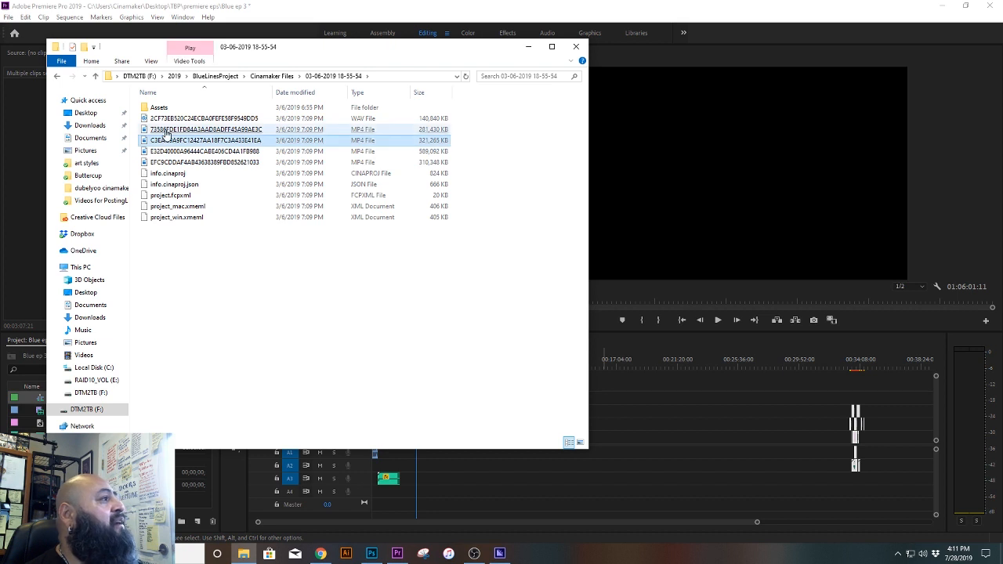
click(168, 119)
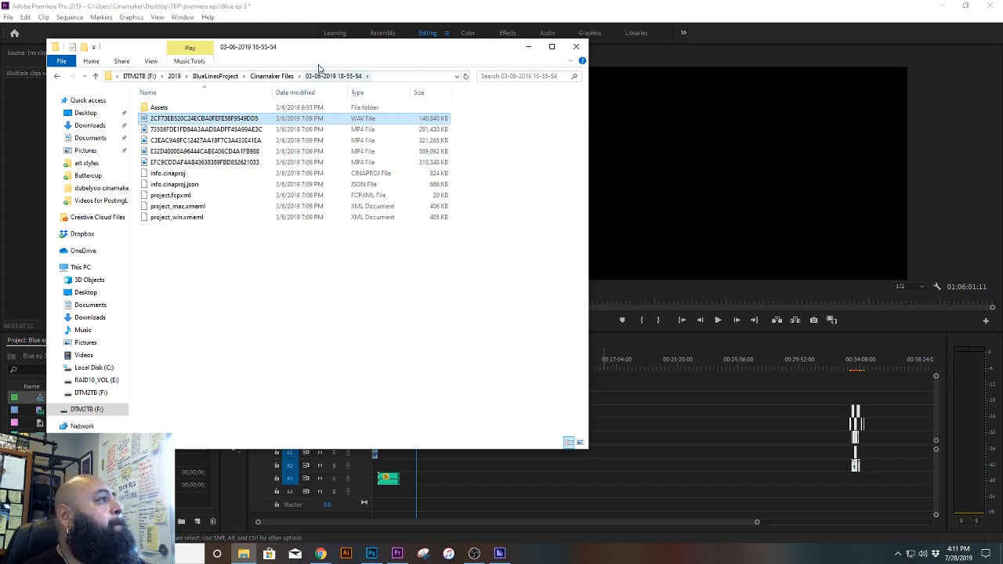
click(276, 77)
click(222, 77)
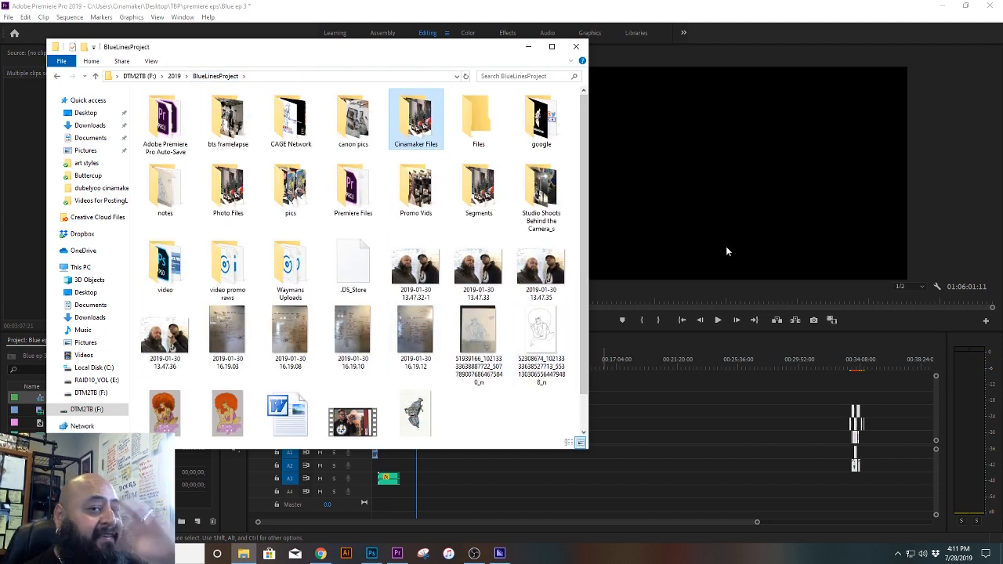
Step: Check the contents of the Files, google and notes folders one after another, returning to BlueLinesProject
double_click(479, 122)
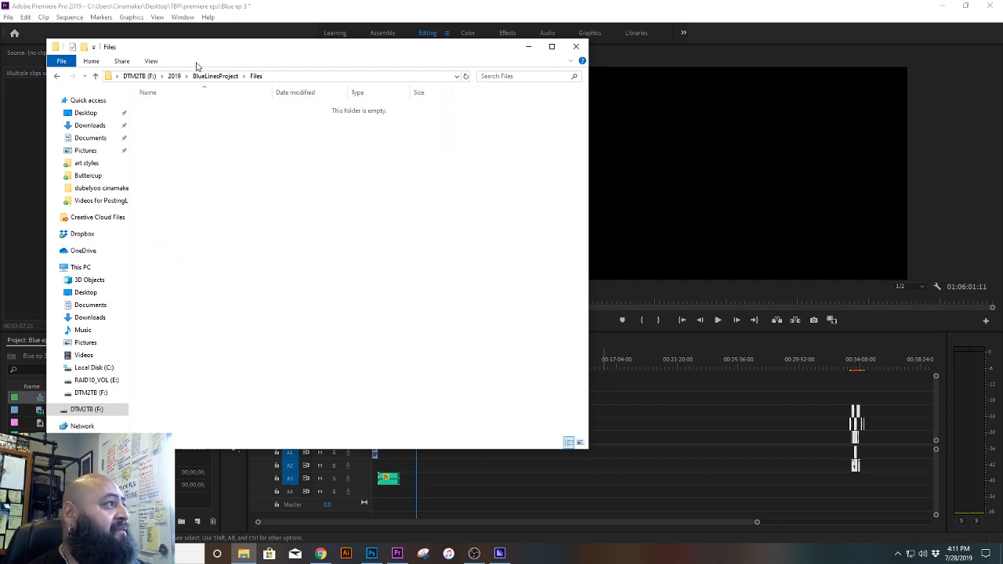
click(223, 76)
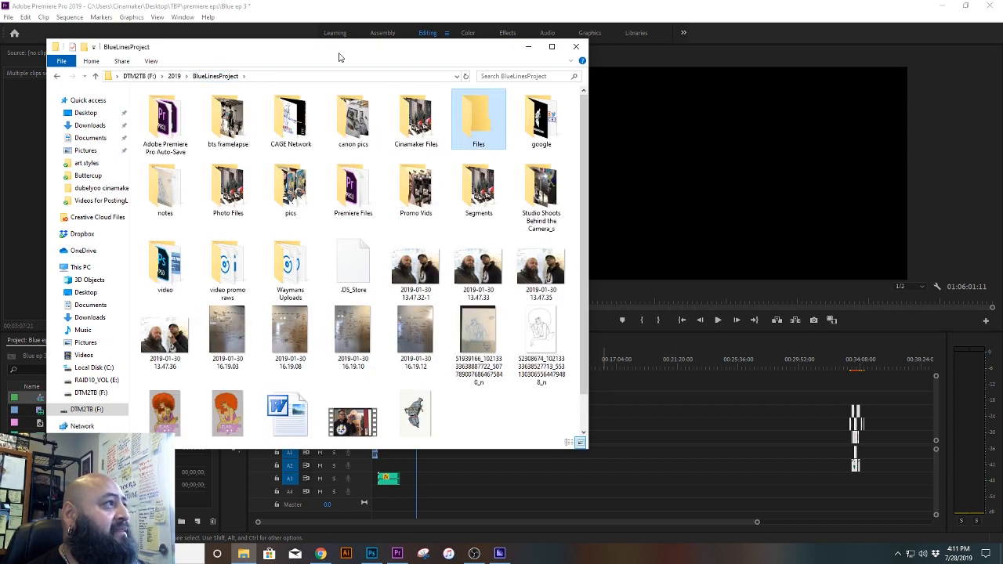
double_click(553, 135)
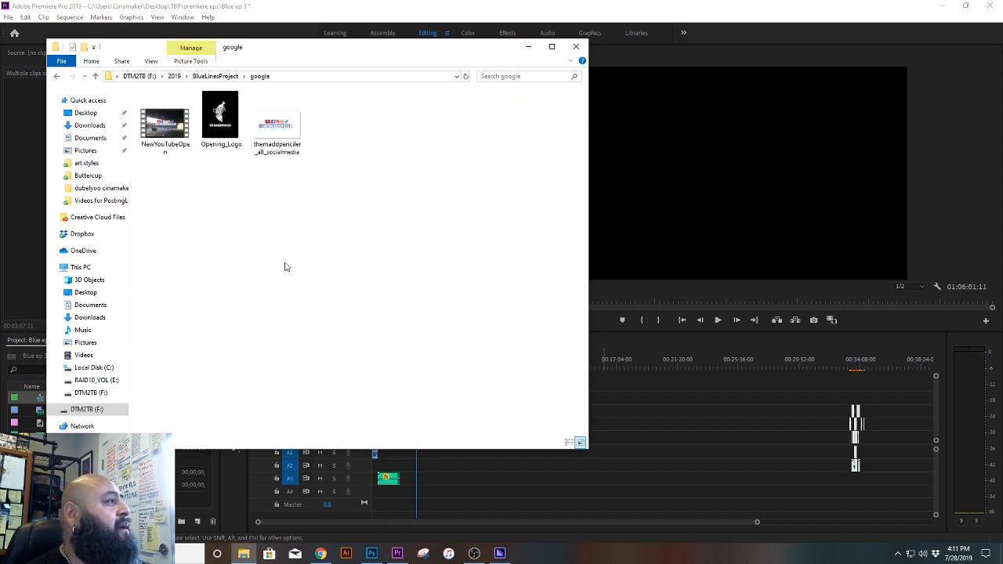
click(216, 76)
double_click(182, 195)
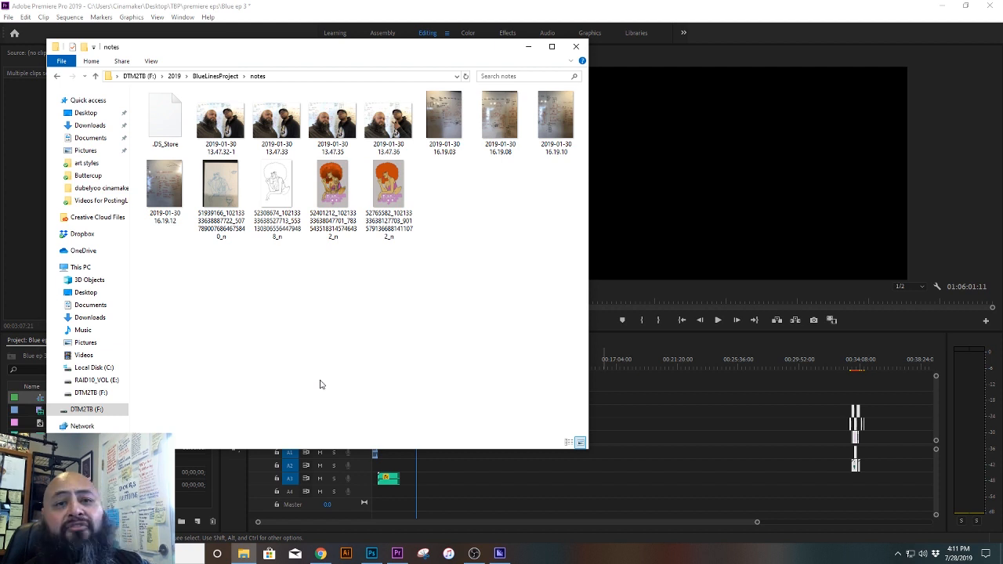
click(193, 78)
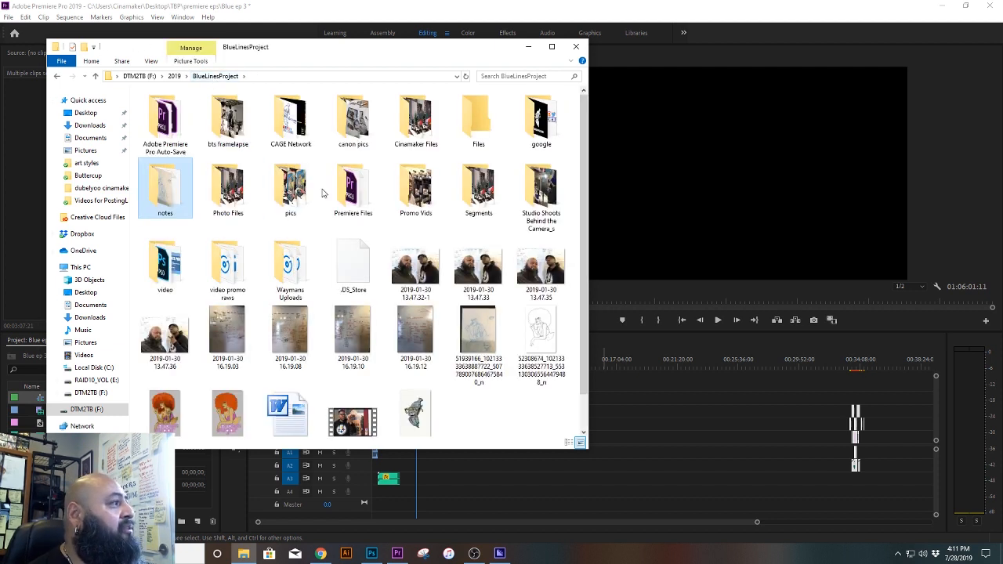
Step: Preview the RVVI7195 video in the Photo Files folder, close the player and return to BlueLinesProject
double_click(222, 192)
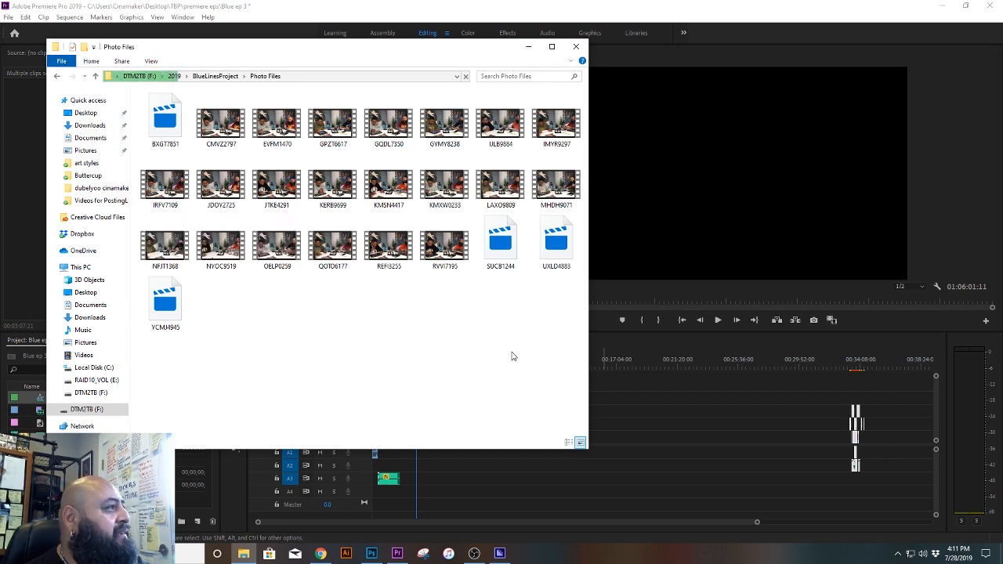
double_click(445, 250)
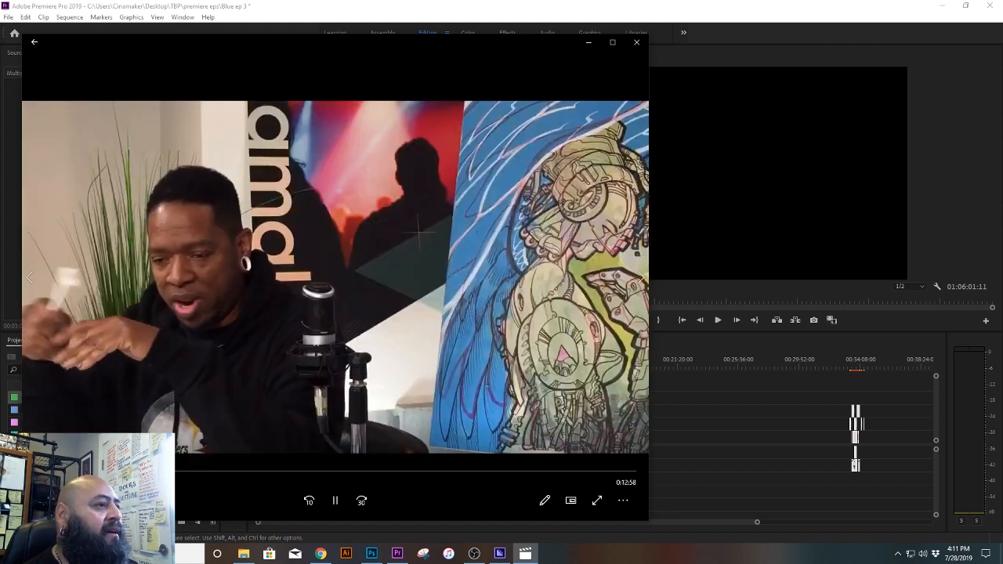
click(636, 41)
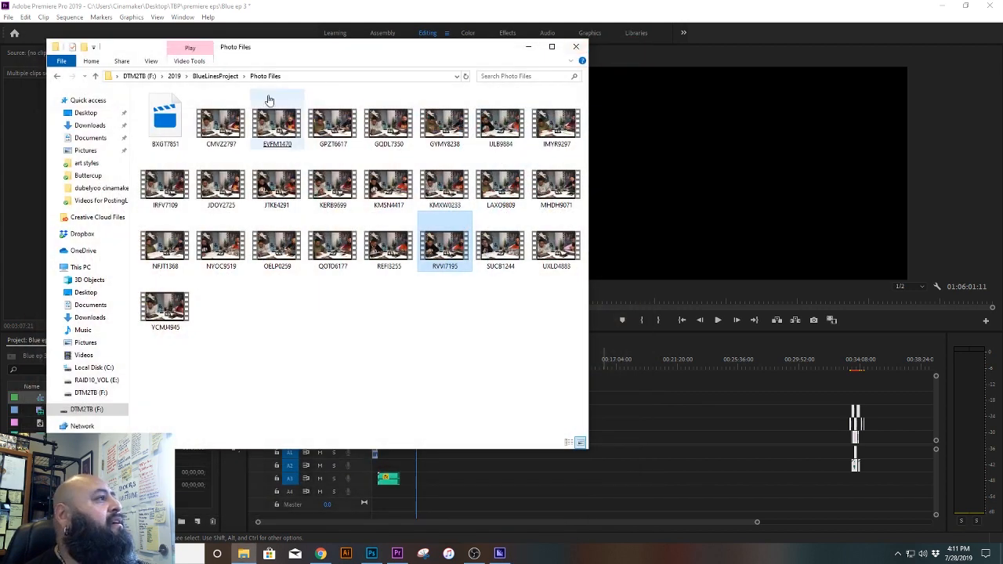
click(213, 76)
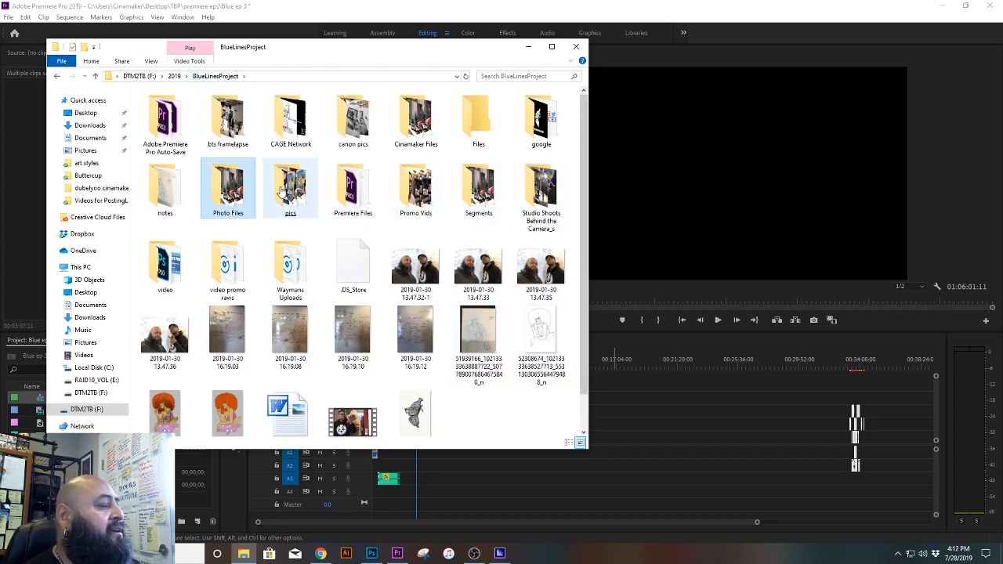
Step: View the photos 2019-03-06 10.04.57 and 2019-03-06 12.21.37 in the pics folder and close the viewer
double_click(282, 192)
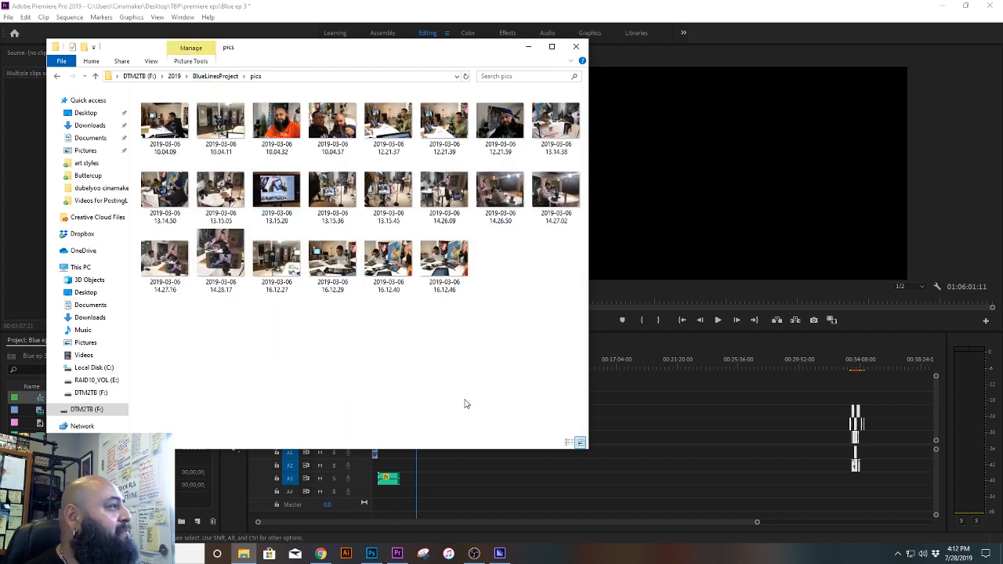
double_click(333, 122)
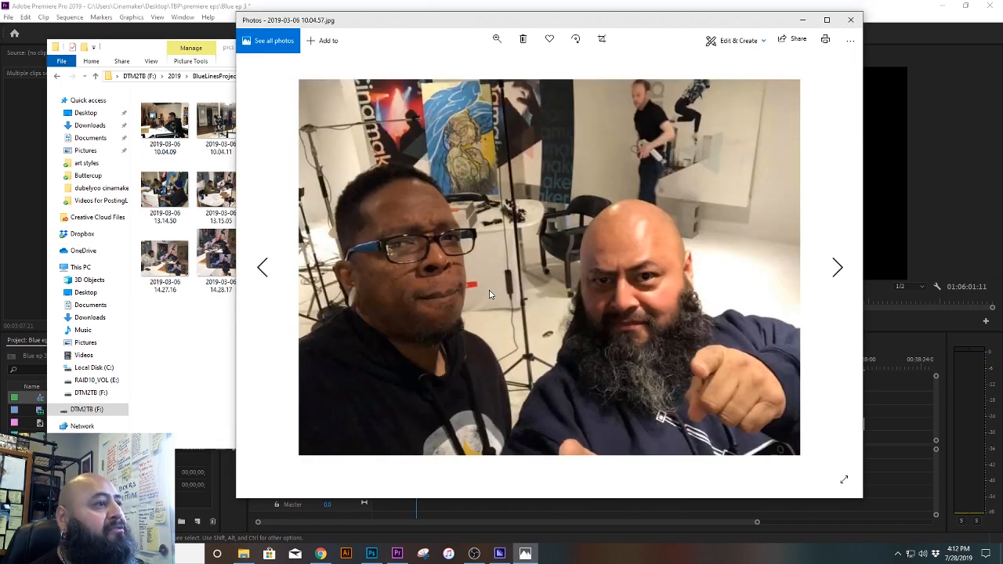
key(Right)
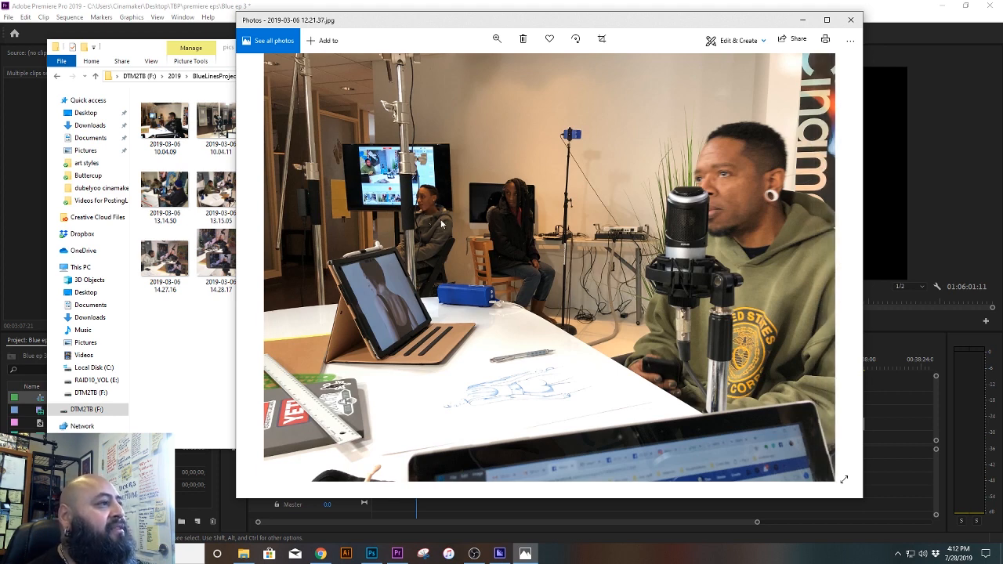
click(850, 20)
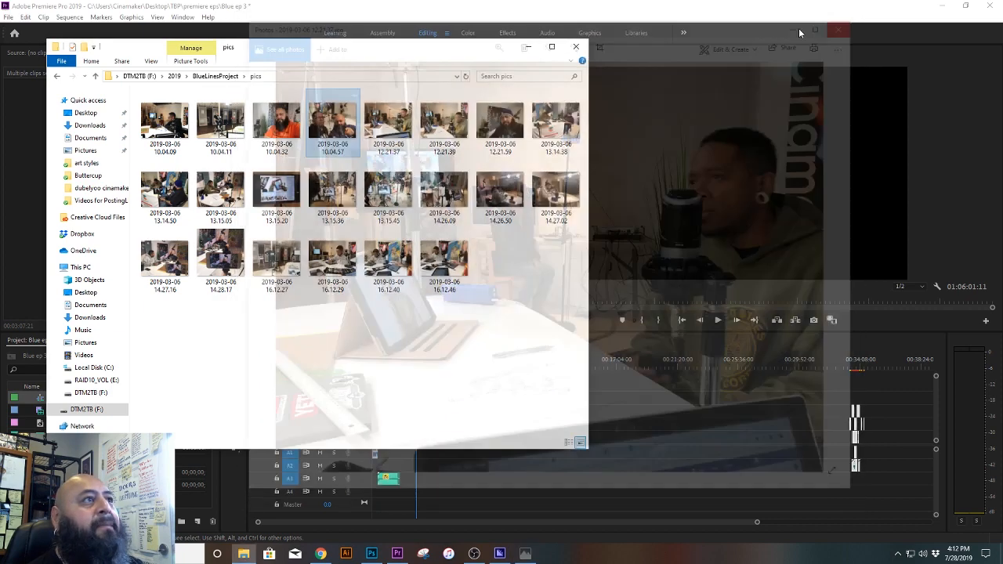
Step: Return to BlueLinesProject and check the contents of the Premiere Files and Promo Vids folders, going back to BlueLinesProject after each
click(220, 76)
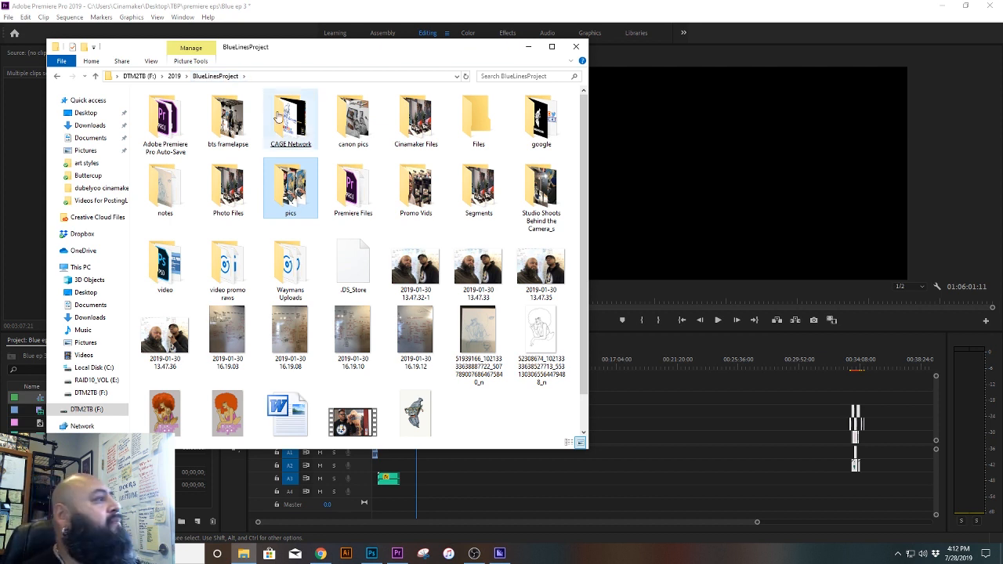
double_click(353, 192)
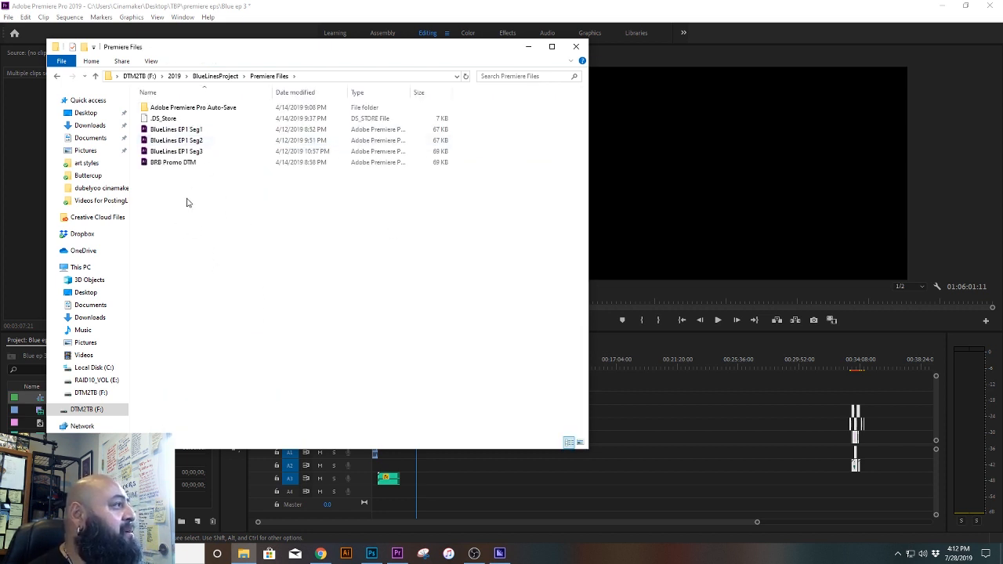
click(217, 76)
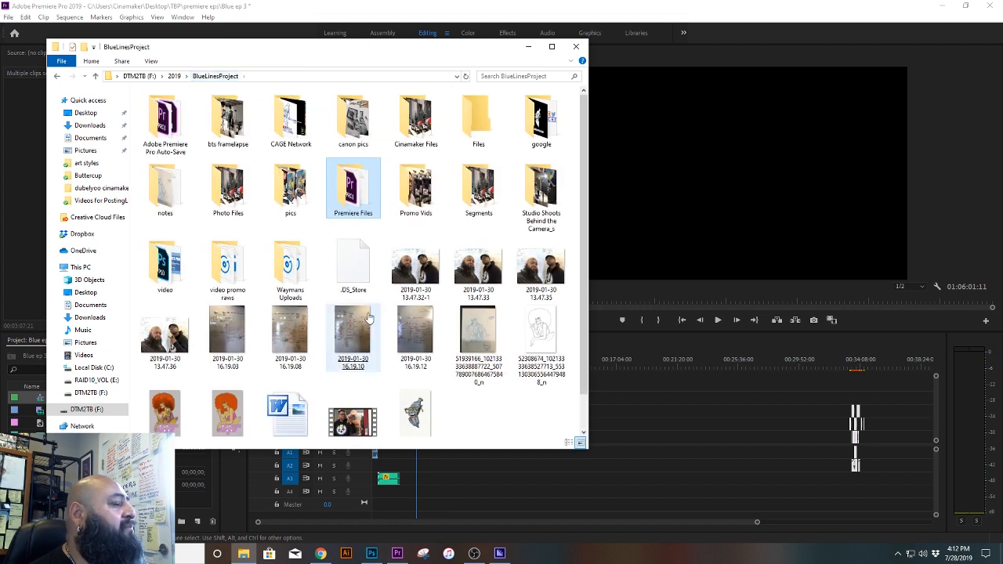
double_click(429, 184)
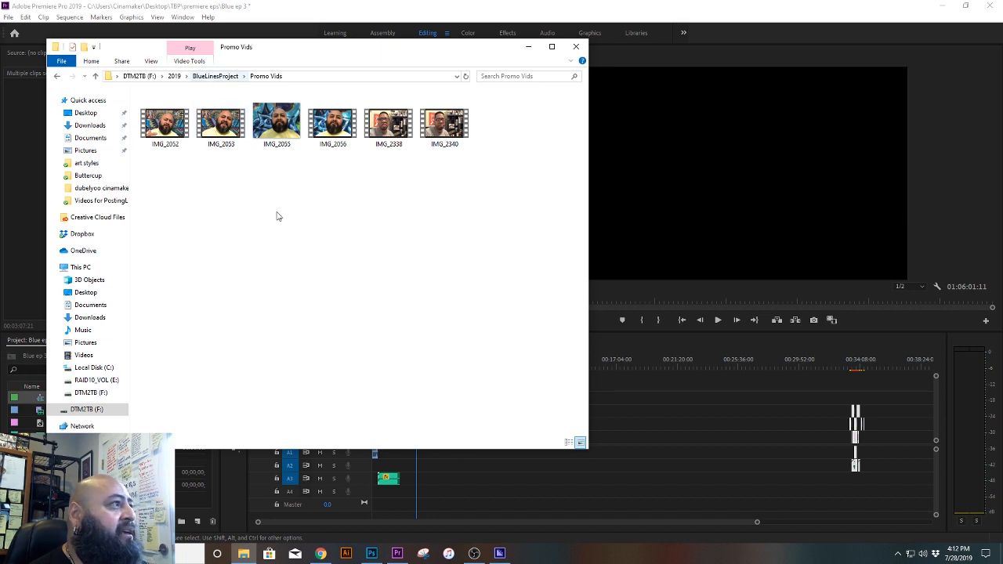
click(225, 76)
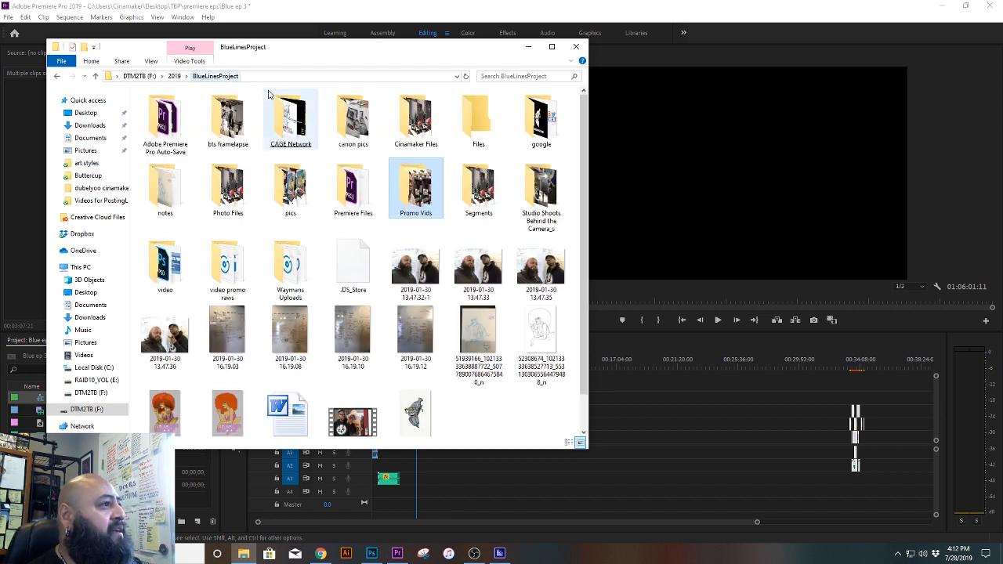
Step: Examine how the episode segment clips are named and numbered in the Segments folder, and return to BlueLinesProject
double_click(481, 185)
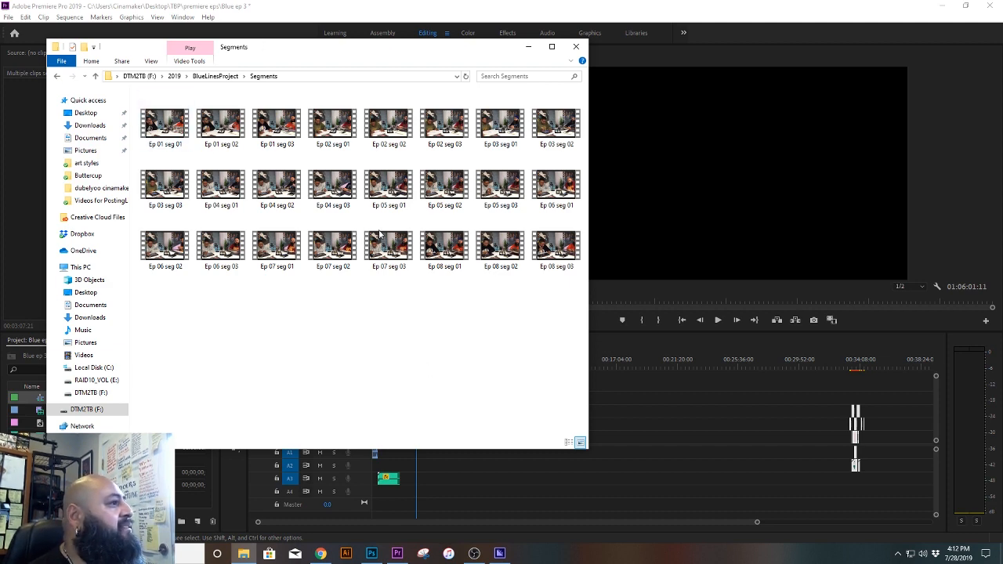
drag(562, 327, 139, 91)
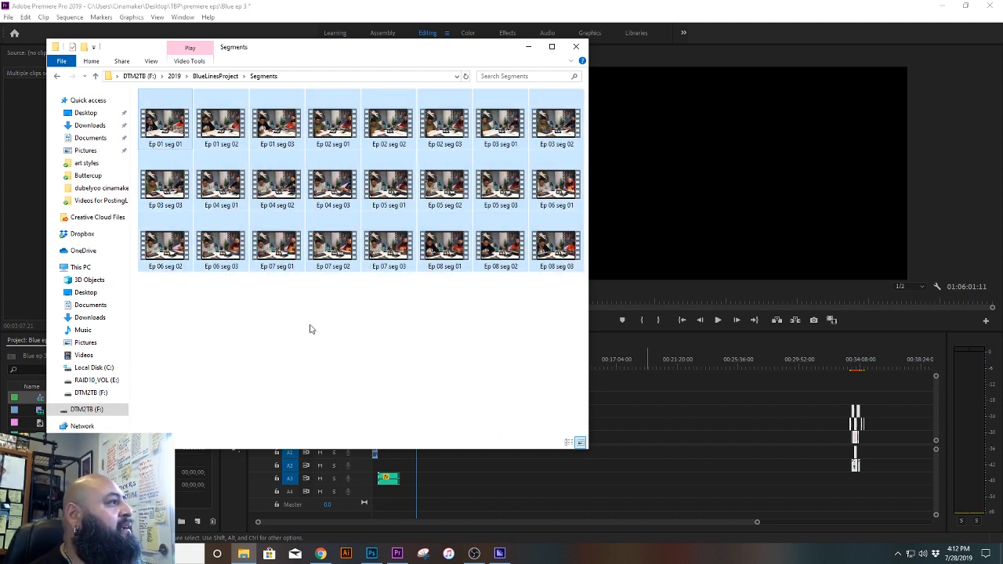
click(329, 365)
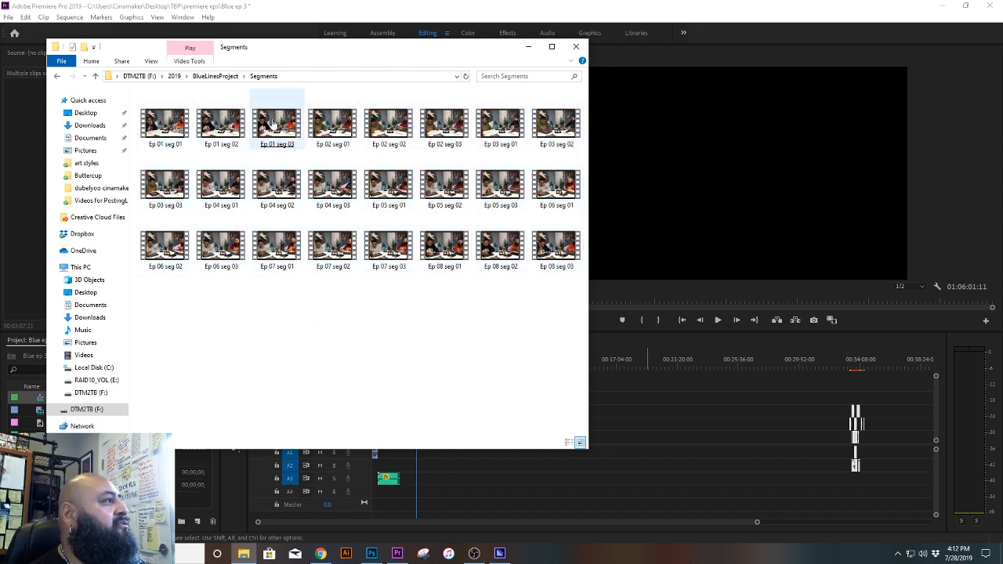
click(335, 131)
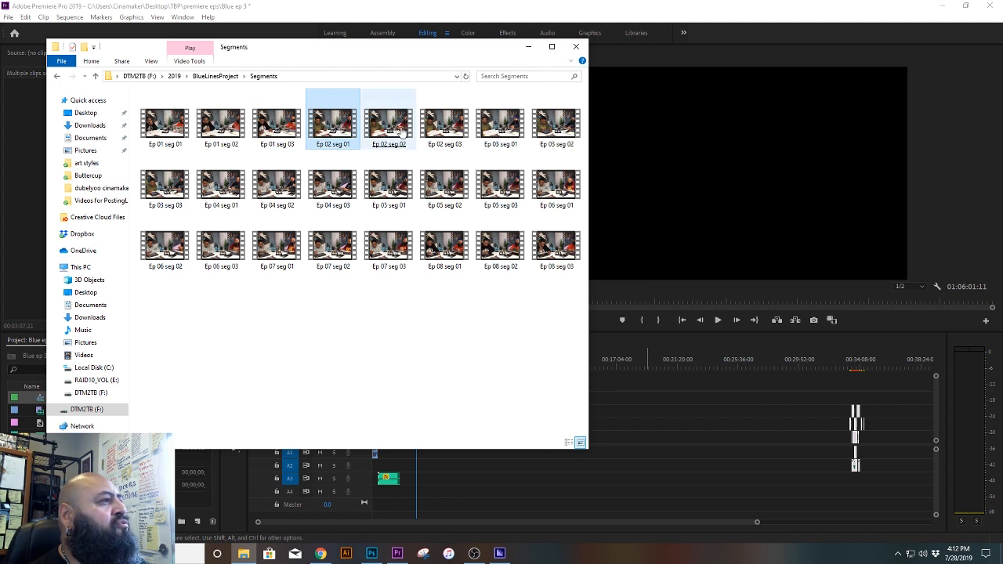
click(501, 133)
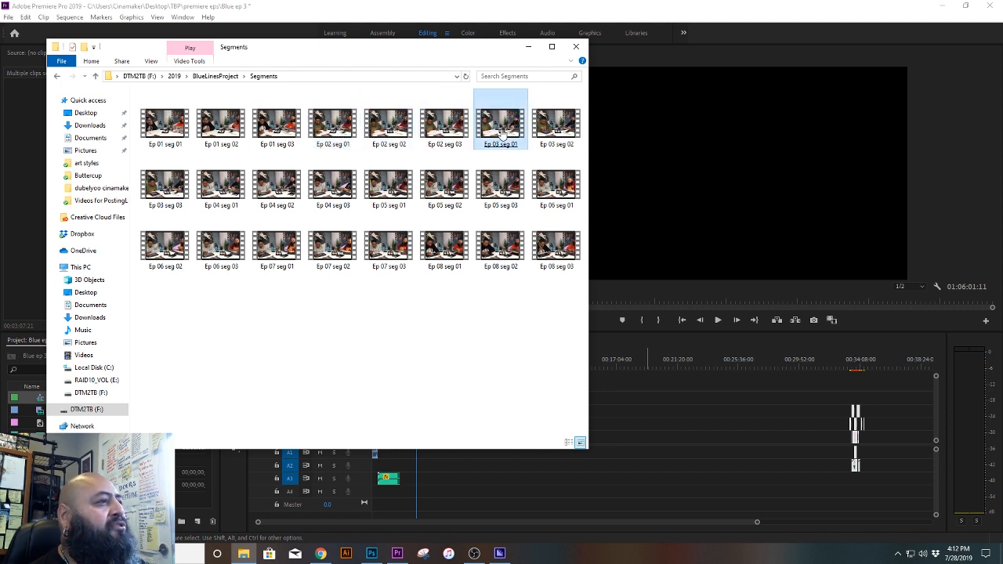
click(168, 179)
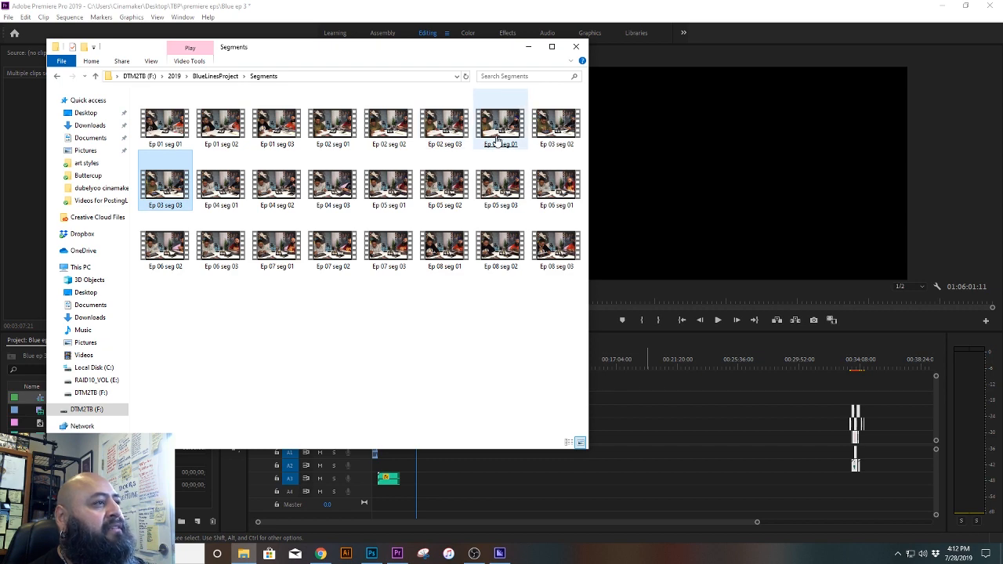
click(215, 76)
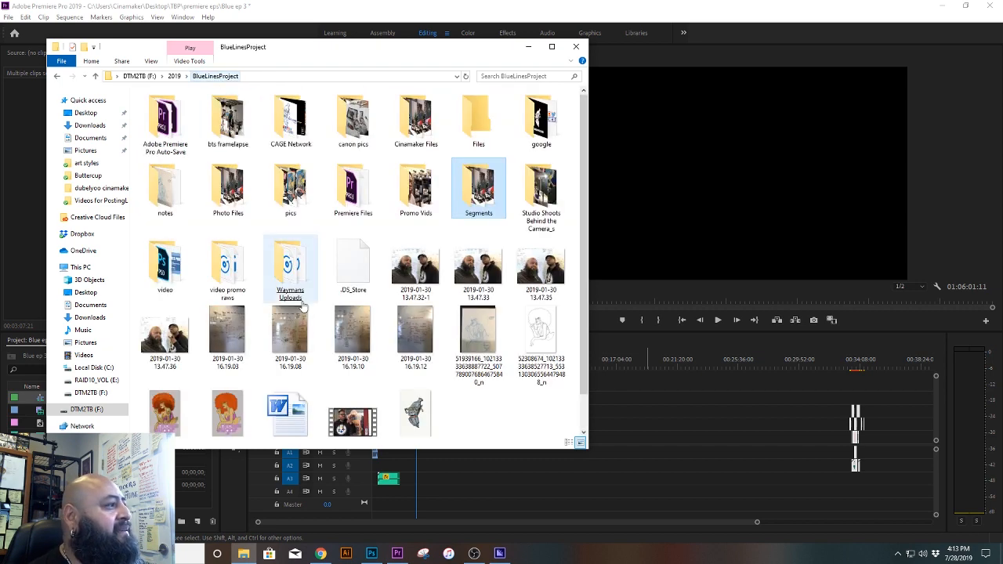
Step: Check the music files in the uploads folder with the Name column widened to show full file names, and return to BlueLinesProject
click(424, 427)
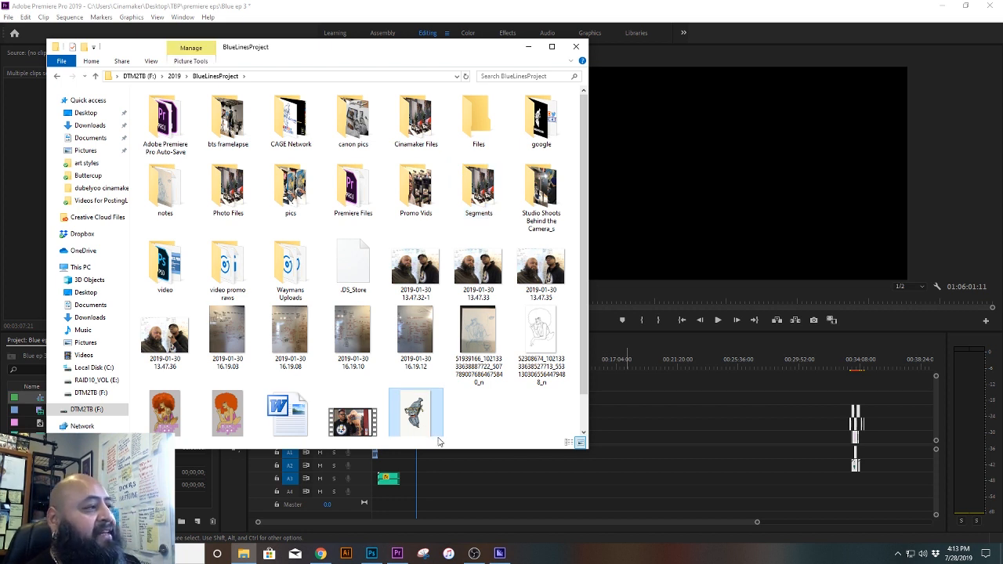
double_click(295, 287)
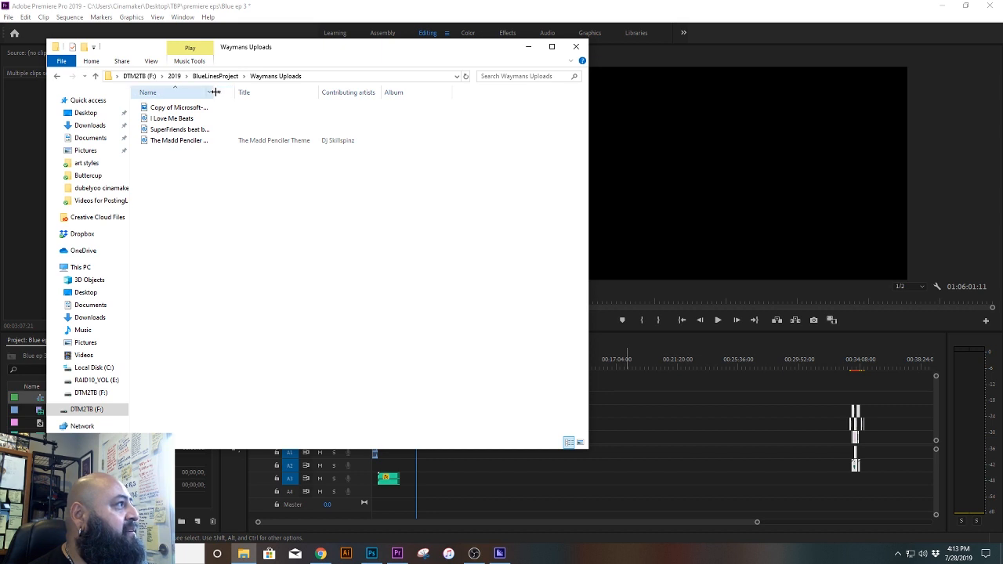
drag(215, 91, 287, 92)
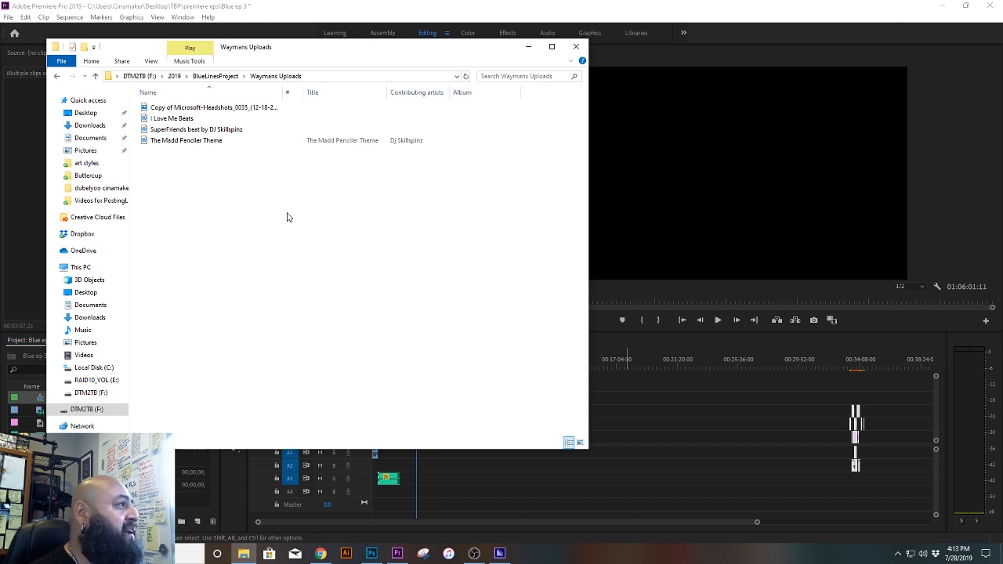
click(215, 76)
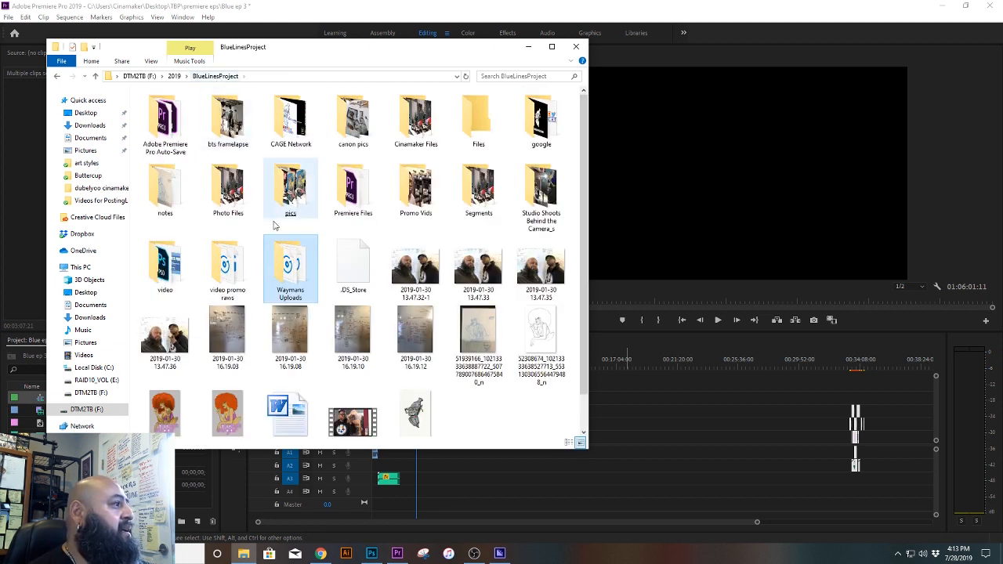
Step: Check the contents of the video promo raws and video folders, returning to BlueLinesProject after each
double_click(213, 274)
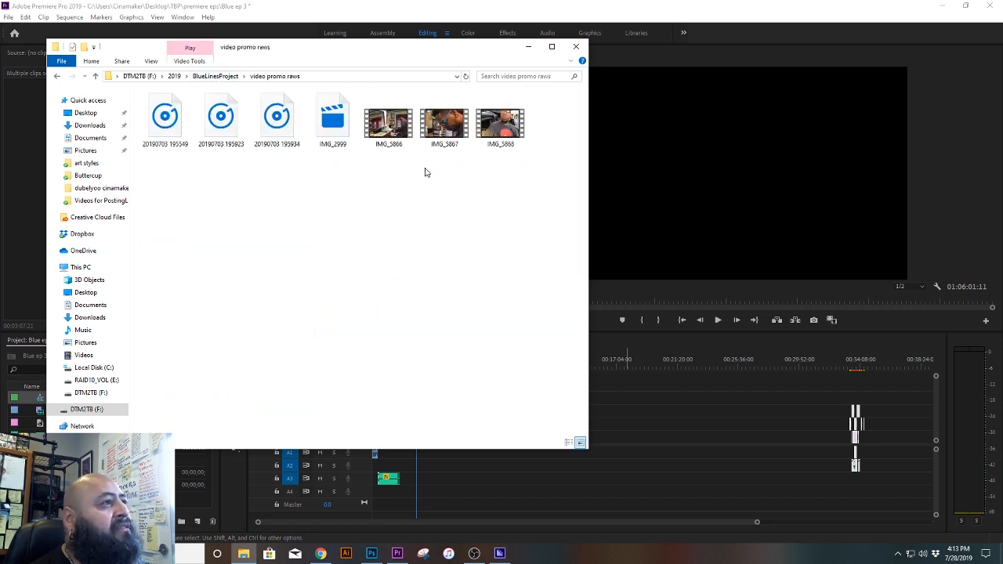
click(504, 146)
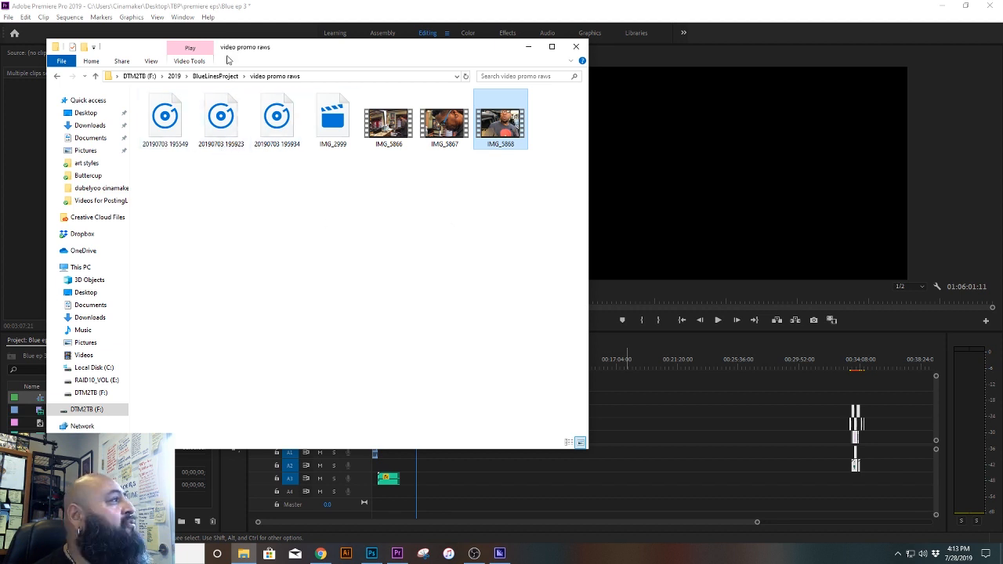
click(228, 81)
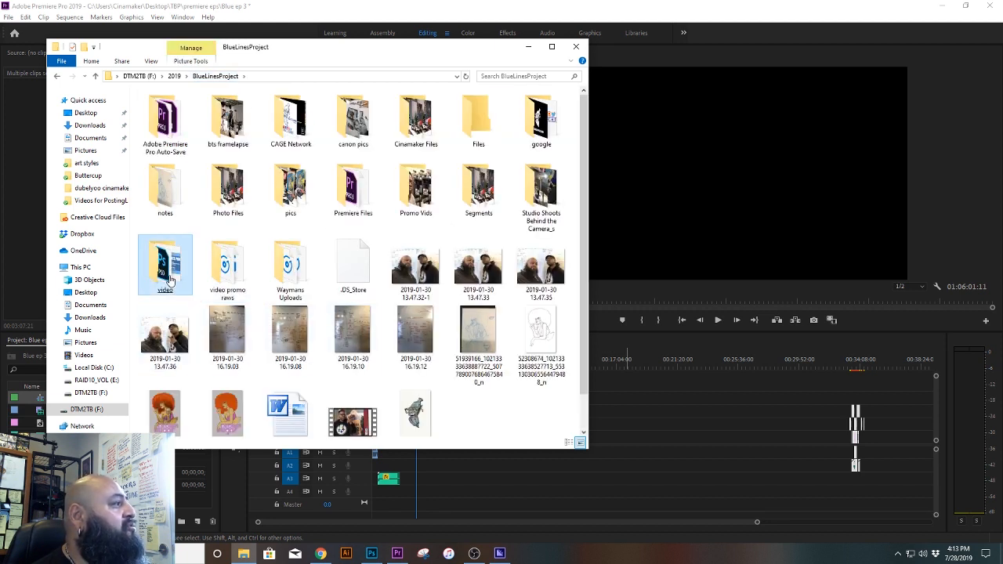
double_click(165, 260)
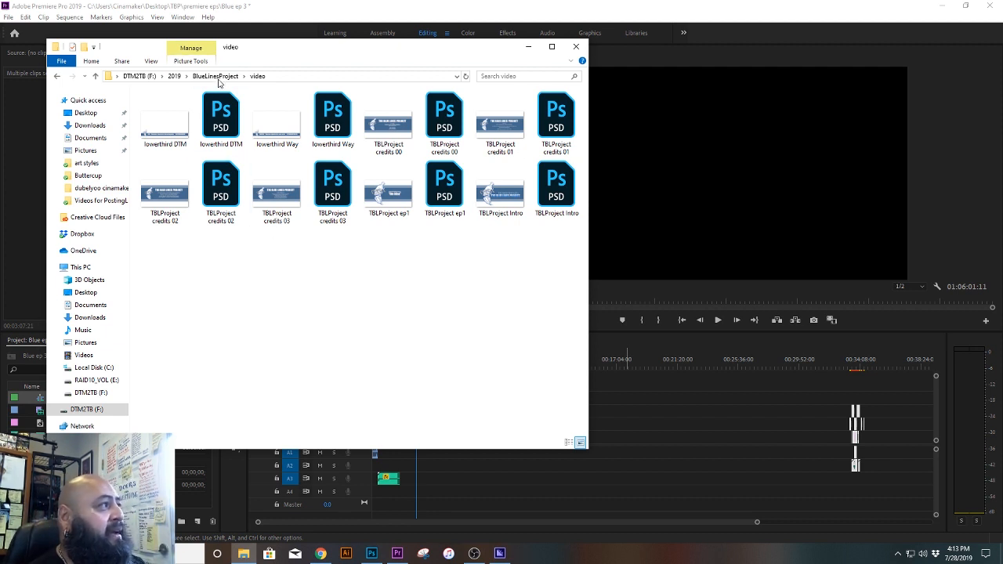
click(216, 76)
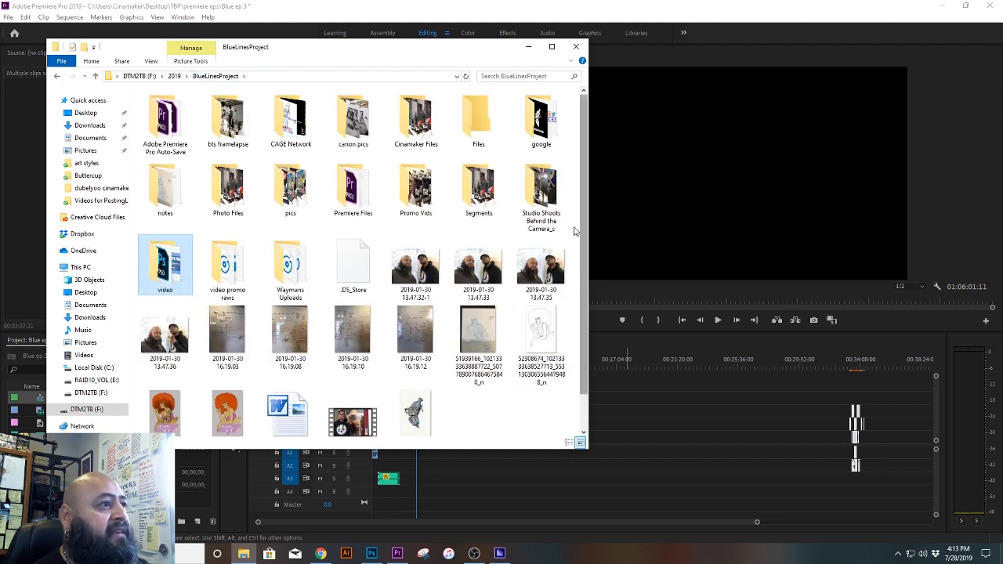
Step: View the photo IMG_7592 in the Studio Shoots Behind the Camera_s folder, close the viewer and return to BlueLinesProject
double_click(542, 181)
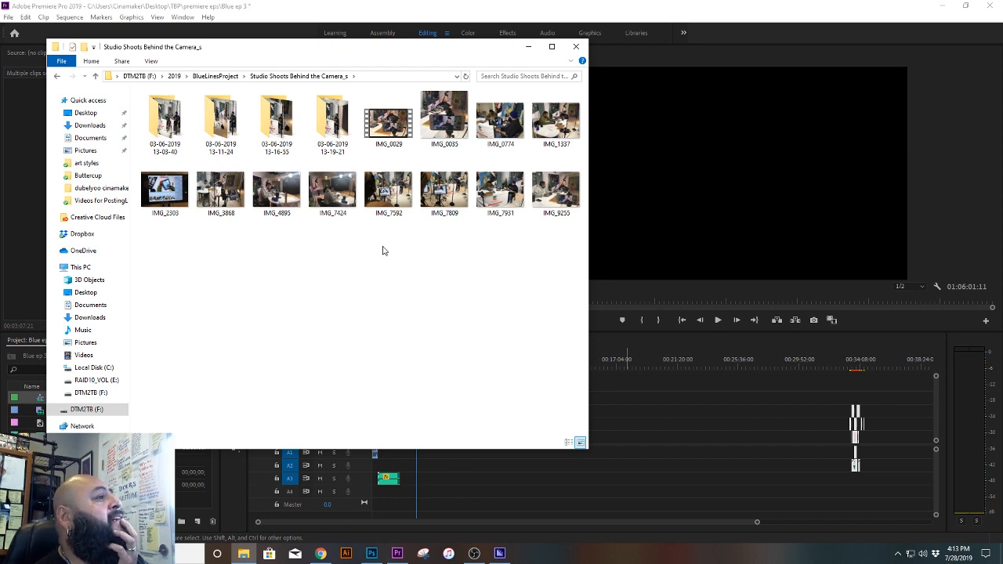
double_click(388, 190)
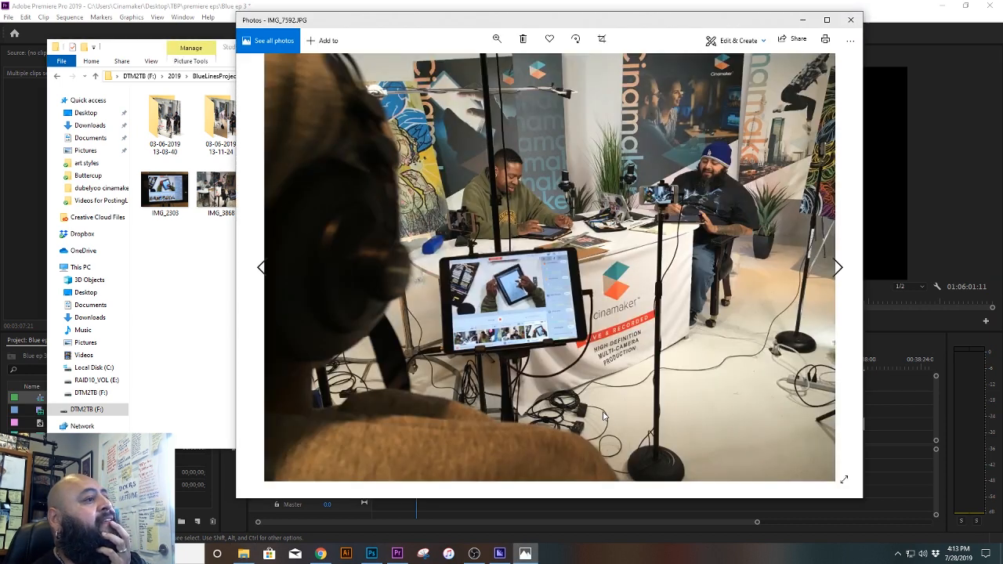
click(850, 20)
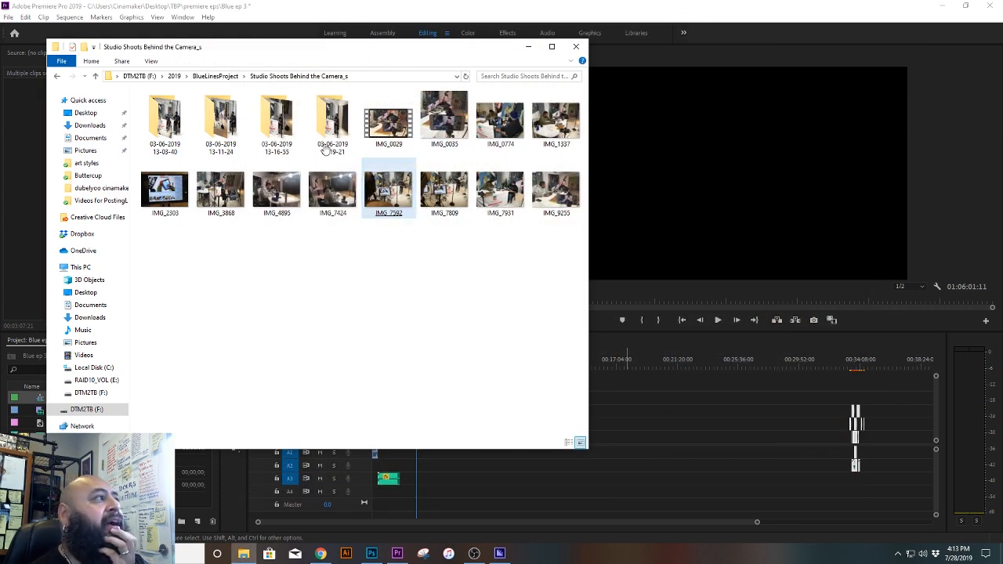
click(216, 76)
click(508, 431)
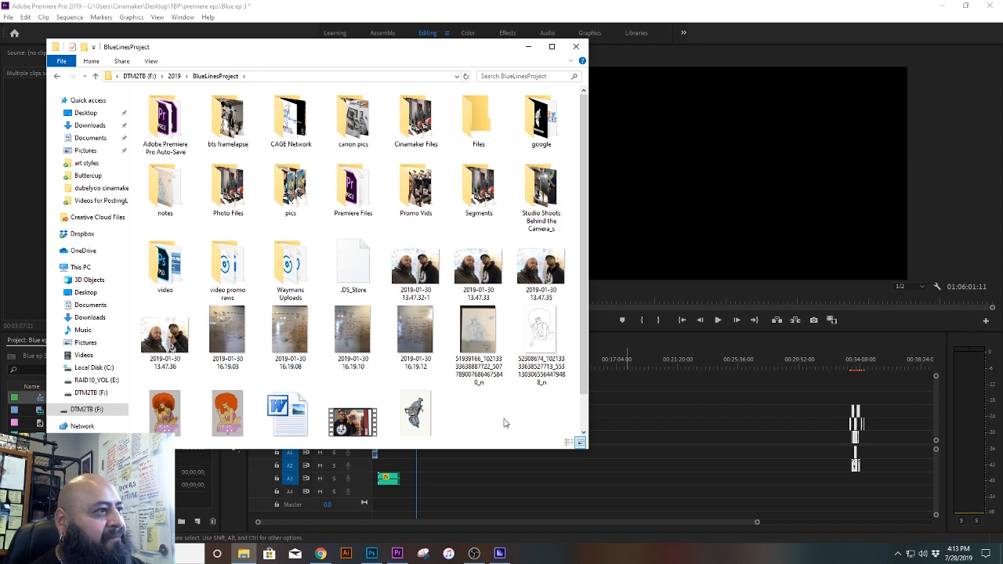
Step: Add the Ep 03 seg 01 clip from the Segments folder to the Blue Ep 3 timeline, between the opening and closing clips
double_click(468, 189)
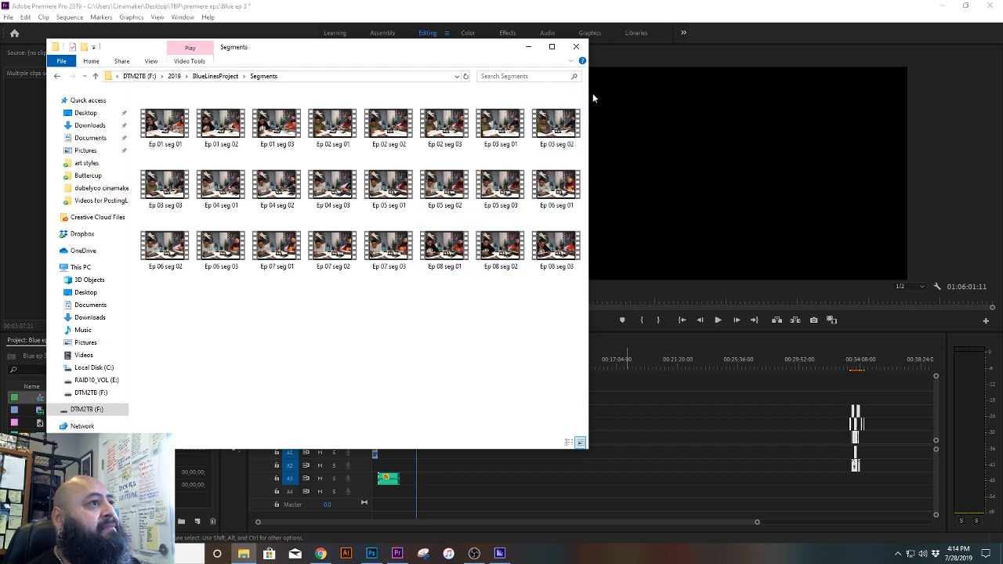
drag(589, 94, 509, 95)
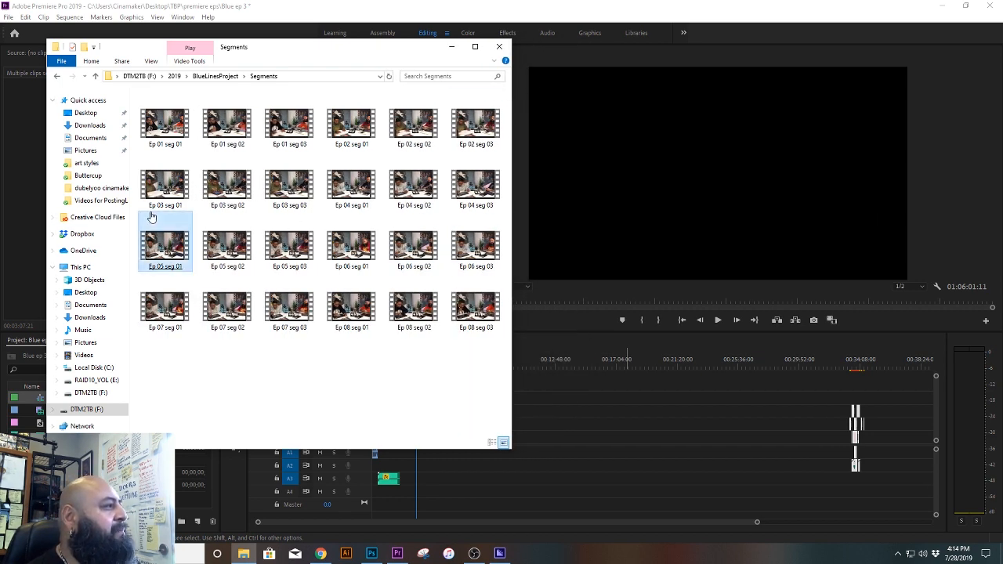
drag(162, 198, 541, 439)
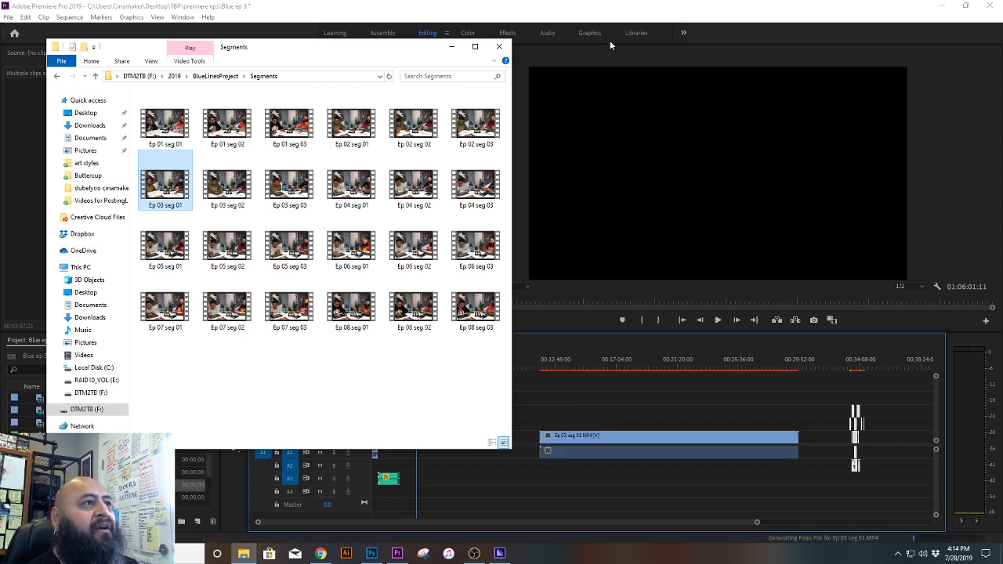
click(633, 9)
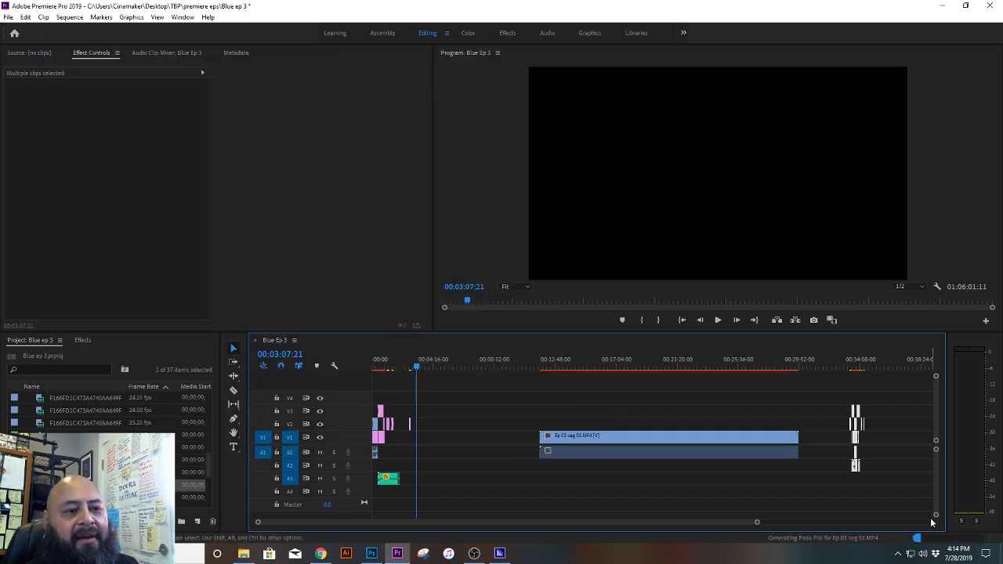
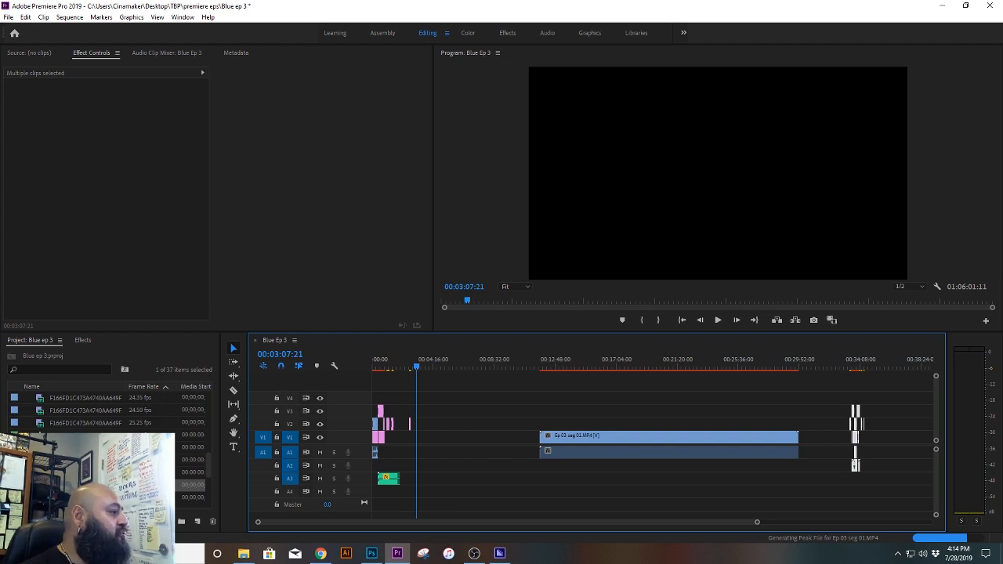
Step: Delete three leftover media items from the Blue ep 3 project list, including their clip references in the sequence
click(88, 472)
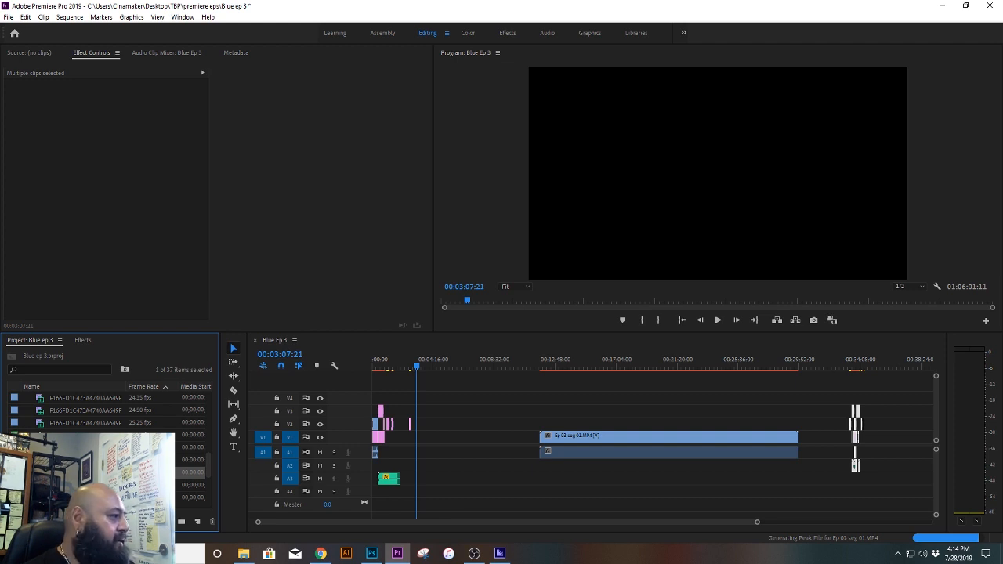
key(Delete)
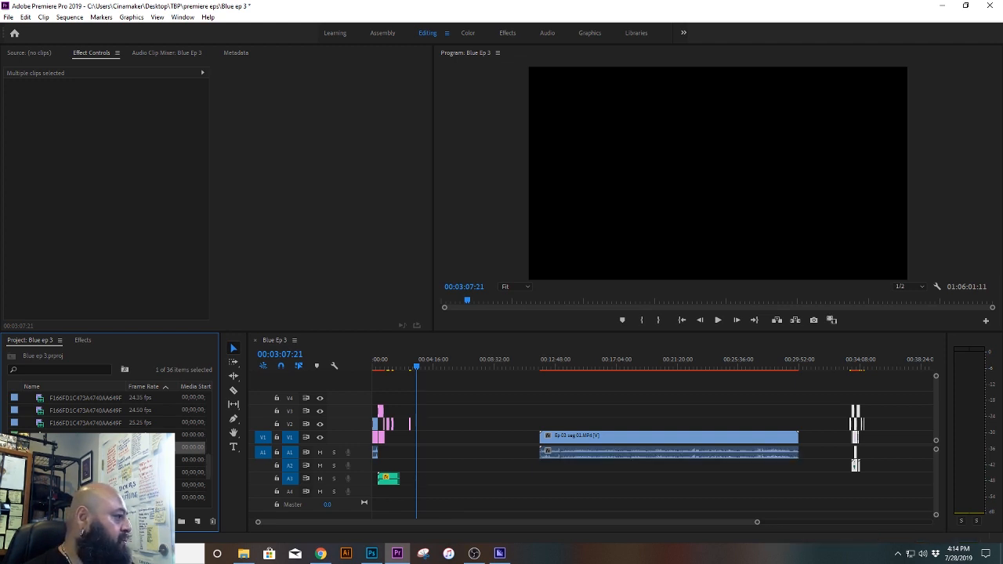
key(Delete)
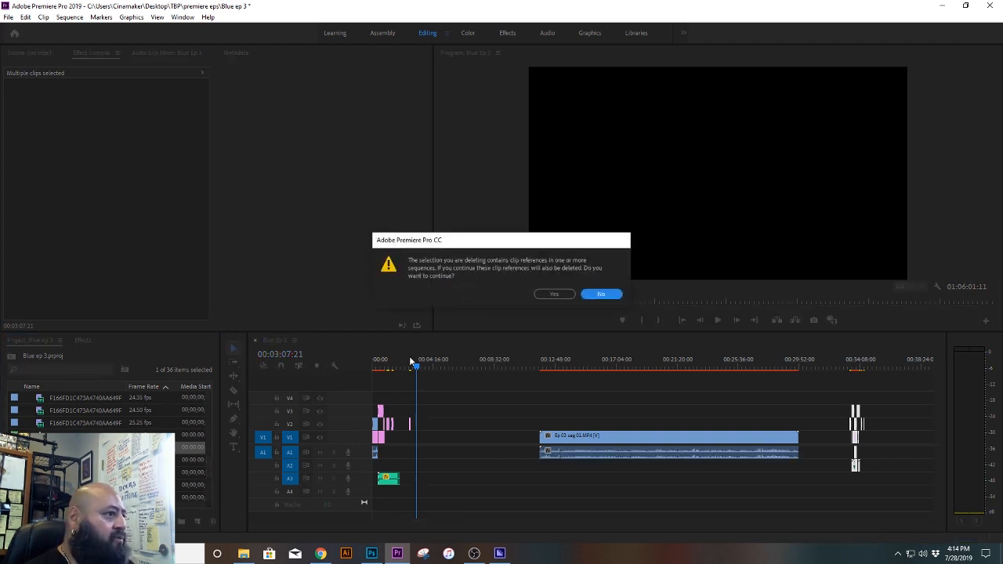
click(558, 295)
click(102, 447)
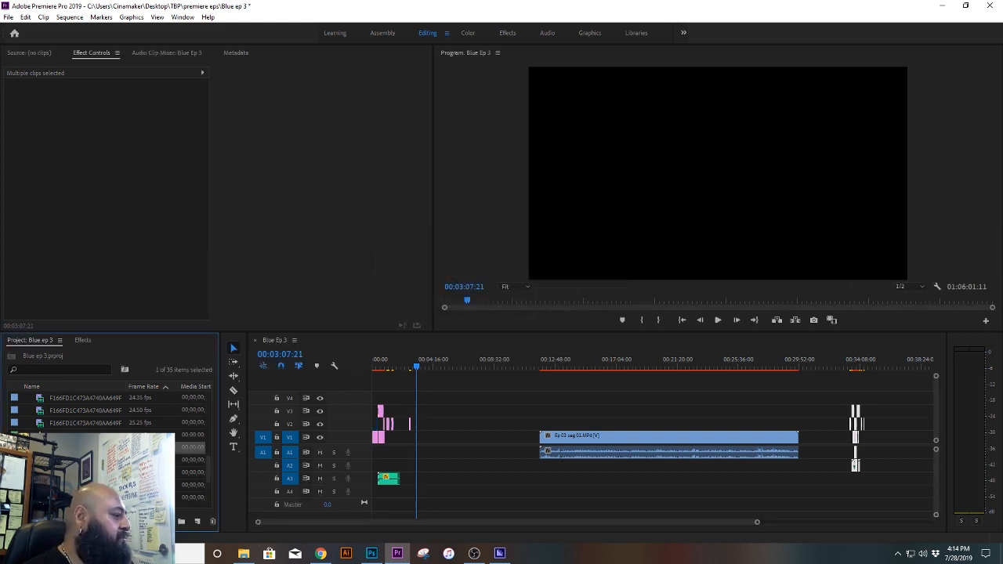
key(Delete)
key(Escape)
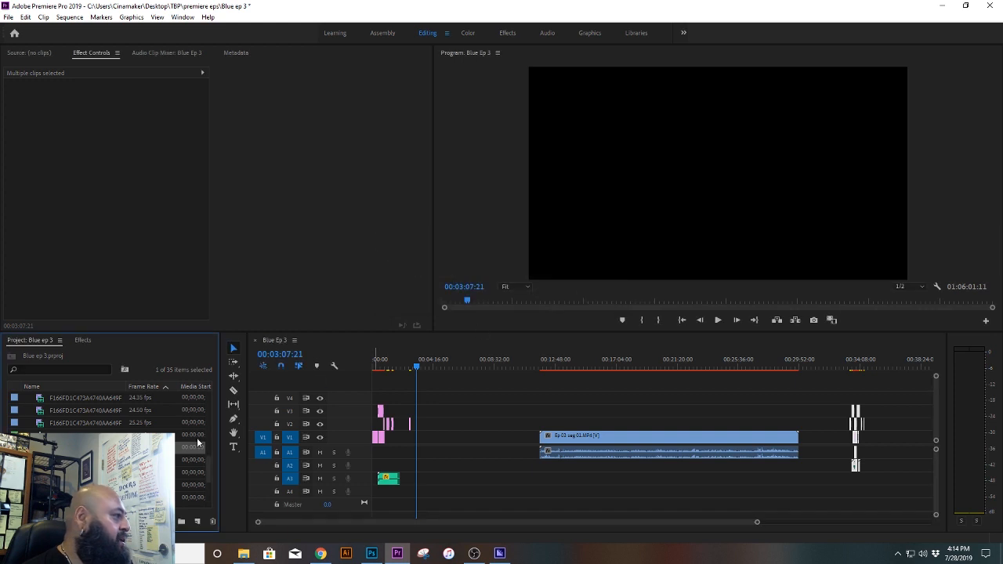
key(Delete)
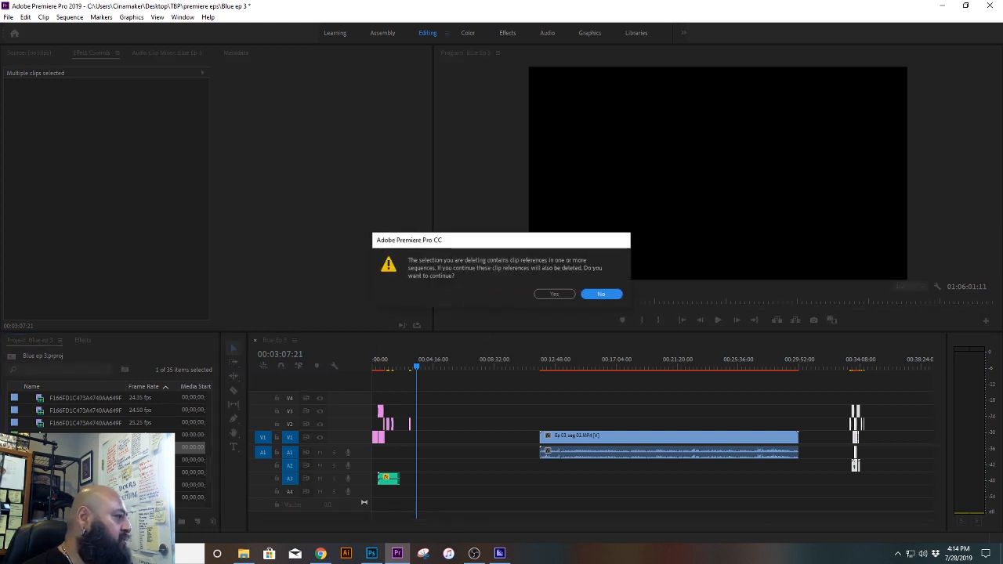
click(570, 293)
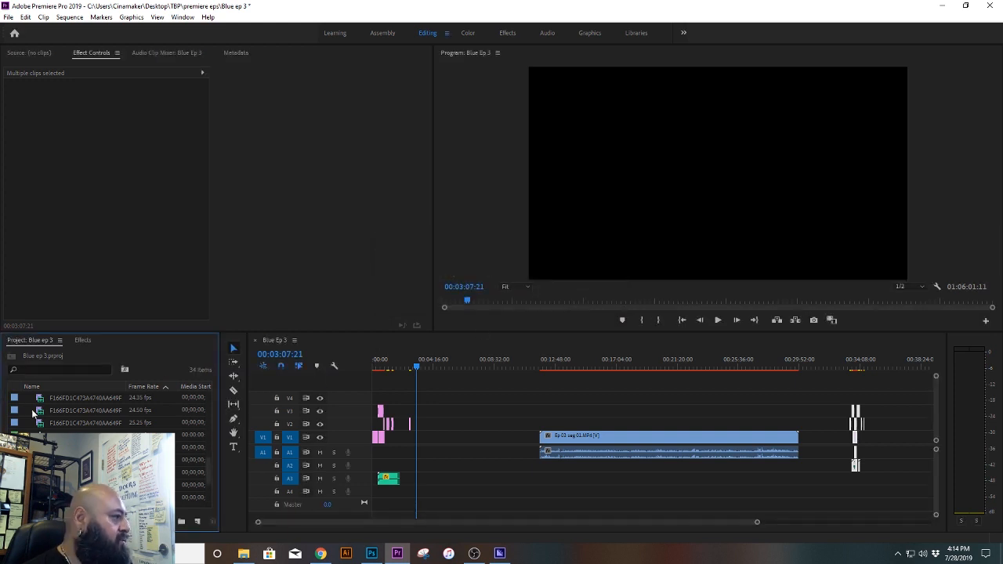
click(86, 447)
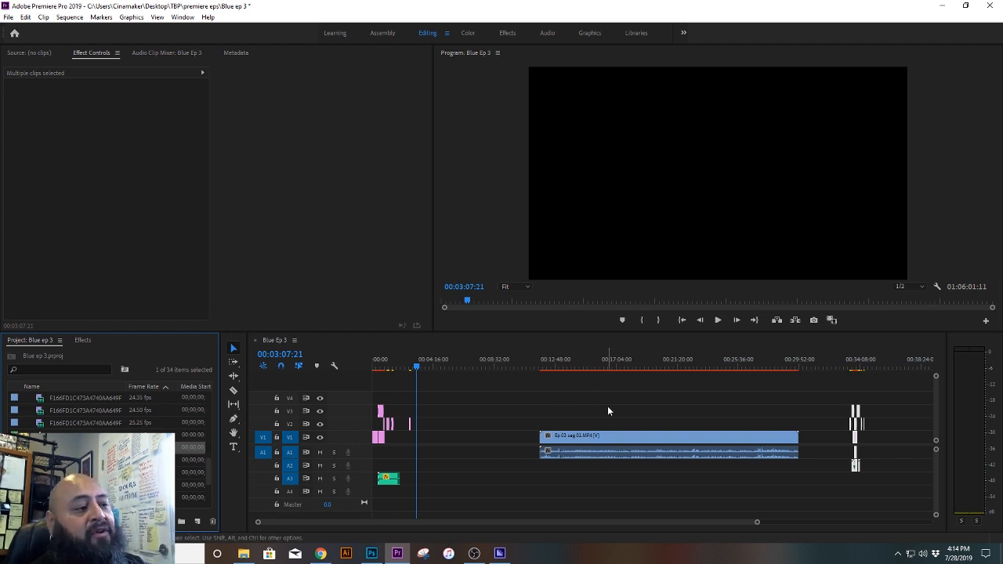
Step: Save the project and preview the Ep 03 seg 01 clip from about 00:19:19
click(647, 454)
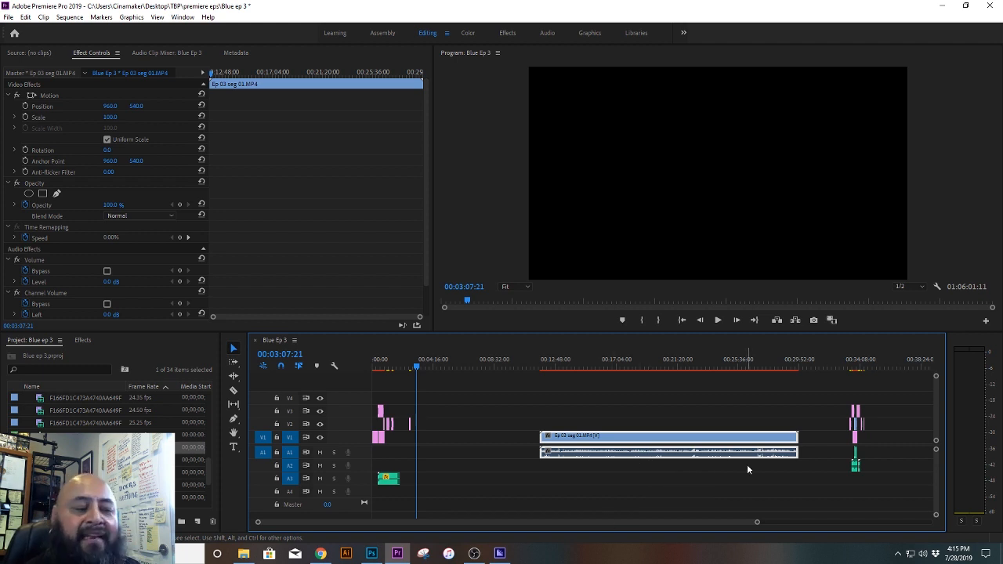
click(648, 363)
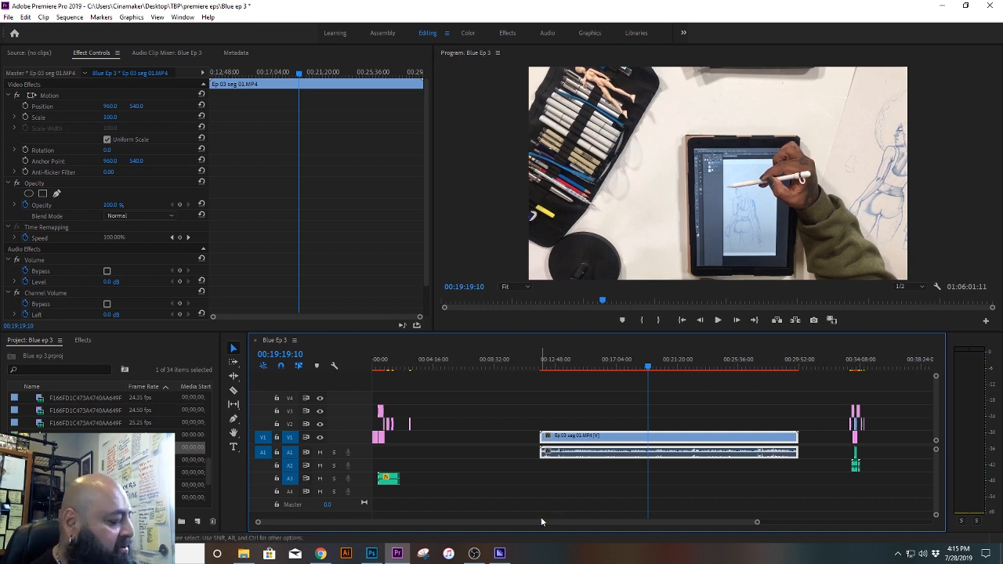
key(ctrl+s)
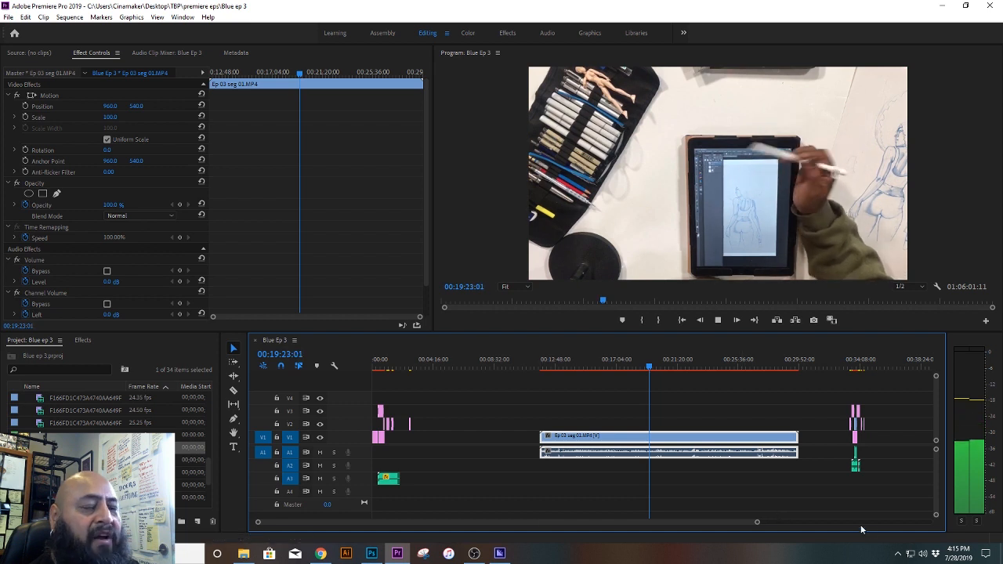
key(space)
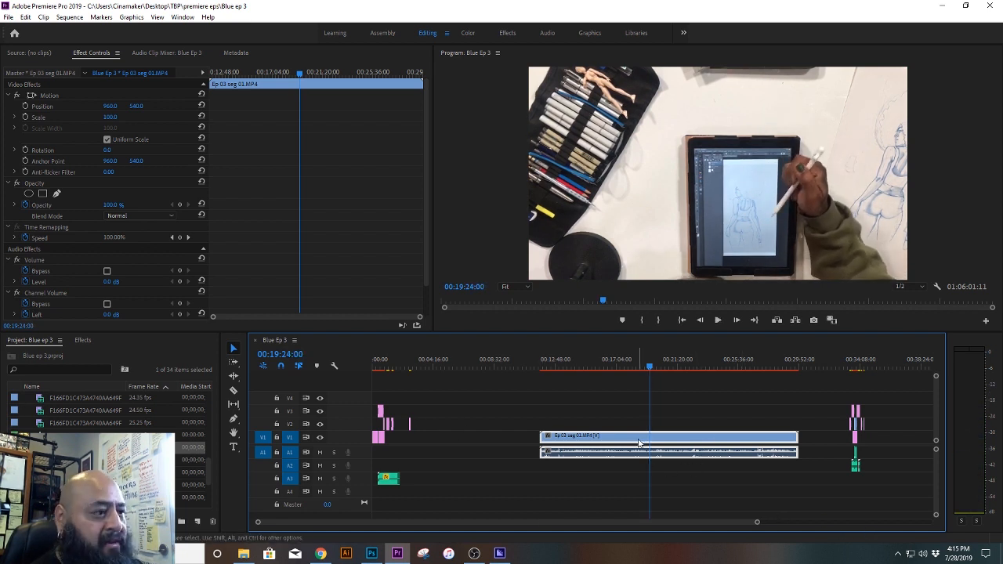
Step: Shift the Ep 03 seg 01 clip earlier on the timeline and set its volume level to 6.0 dB, with the keyframe at the clip's start
drag(636, 443, 598, 443)
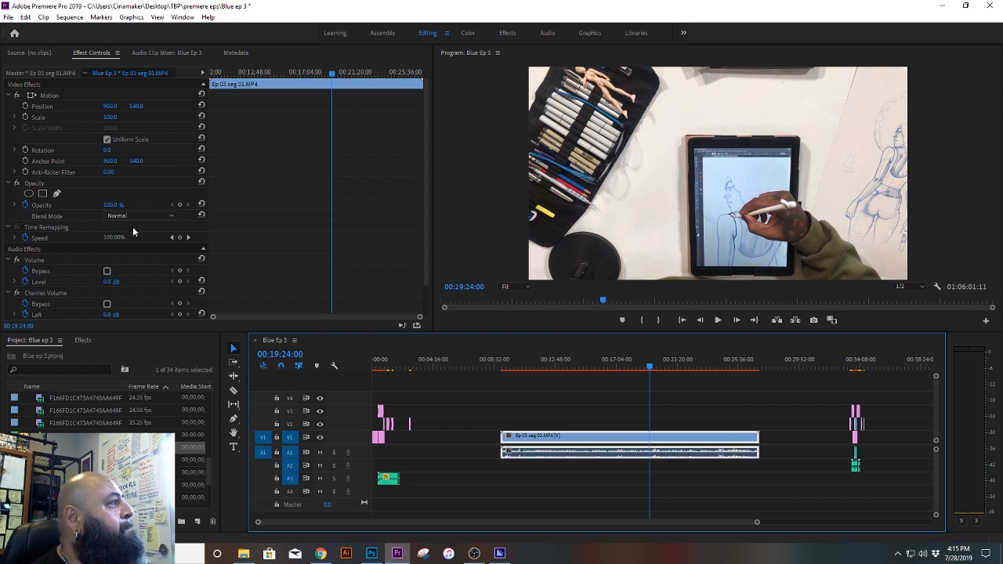
drag(426, 160, 429, 223)
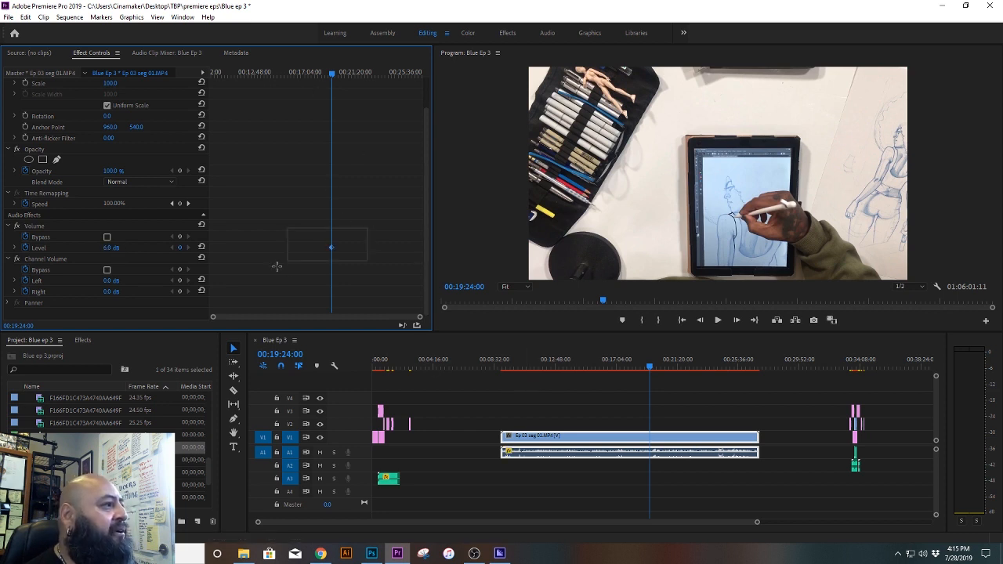
drag(331, 248, 189, 250)
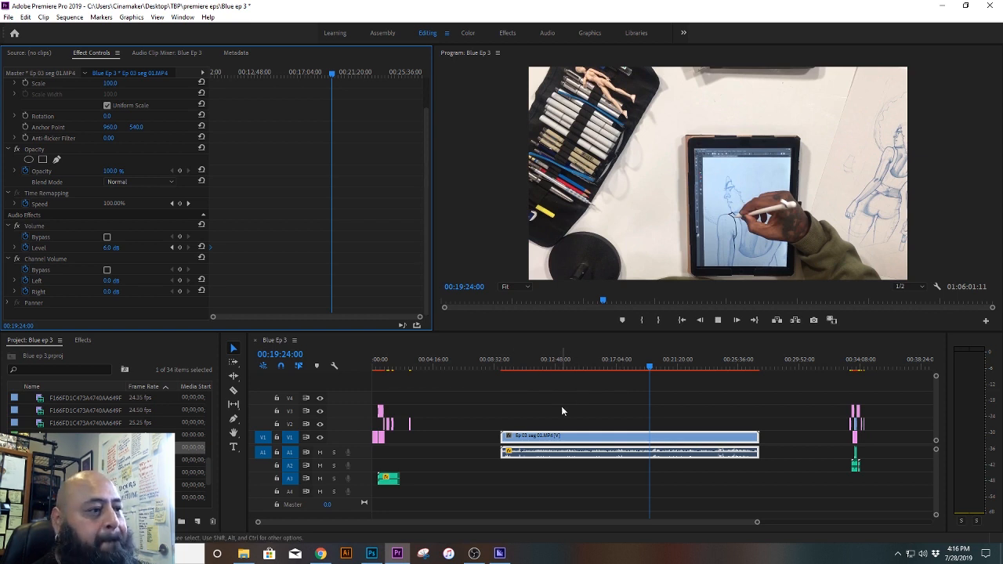
Step: Listen to the Ep 03 seg 01 audio at several points around 00:19 to check its level
key(space)
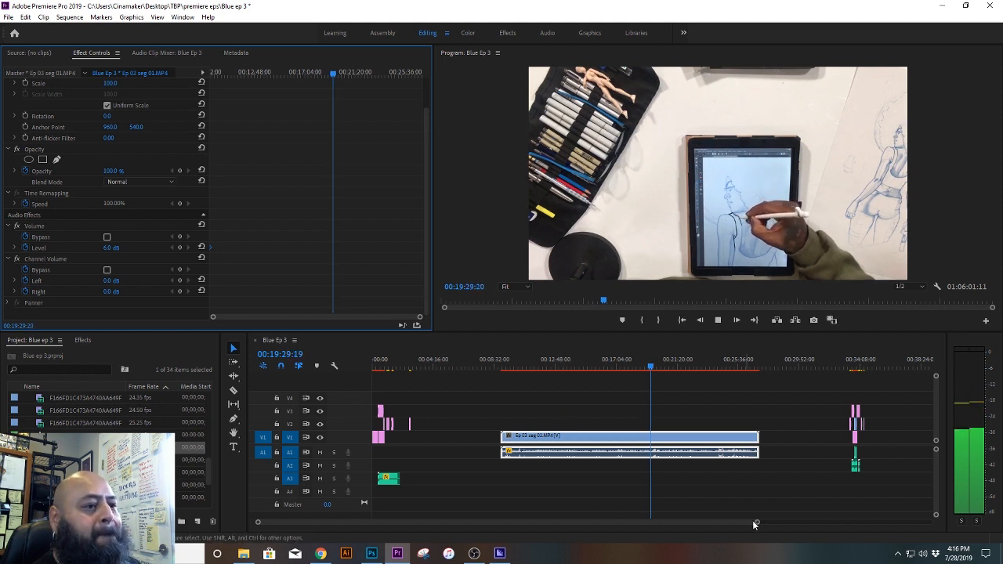
drag(754, 523, 638, 533)
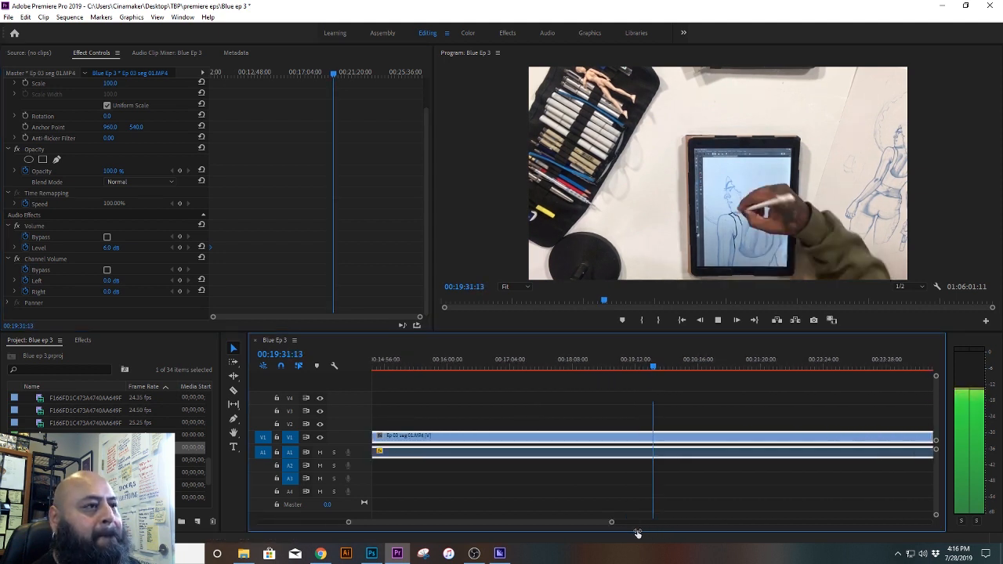
click(628, 366)
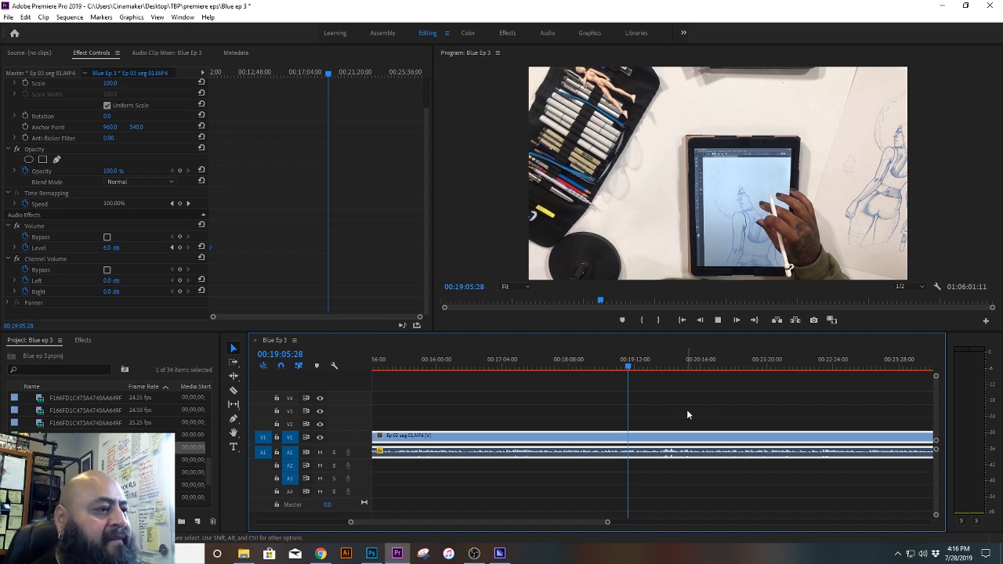
key(space)
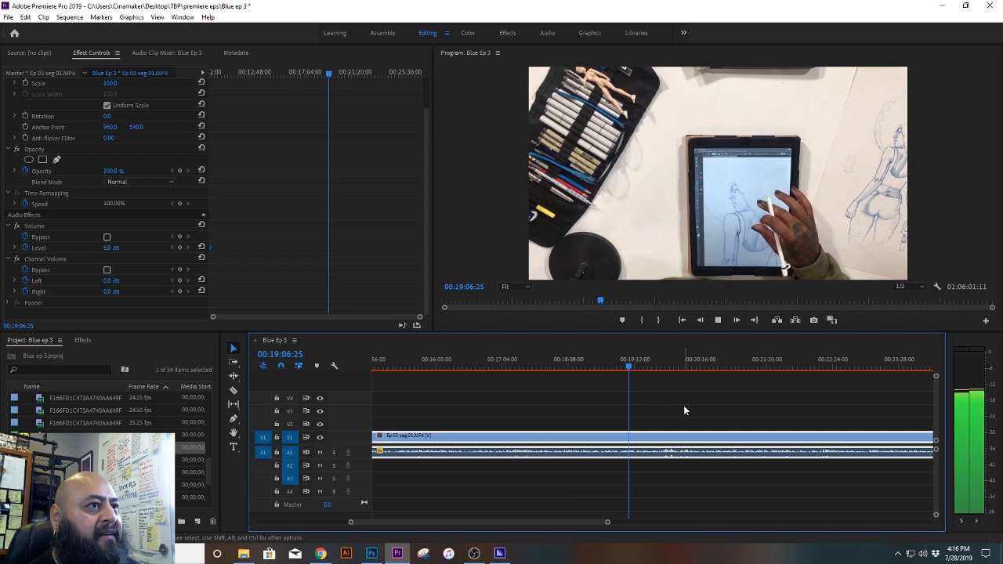
click(647, 365)
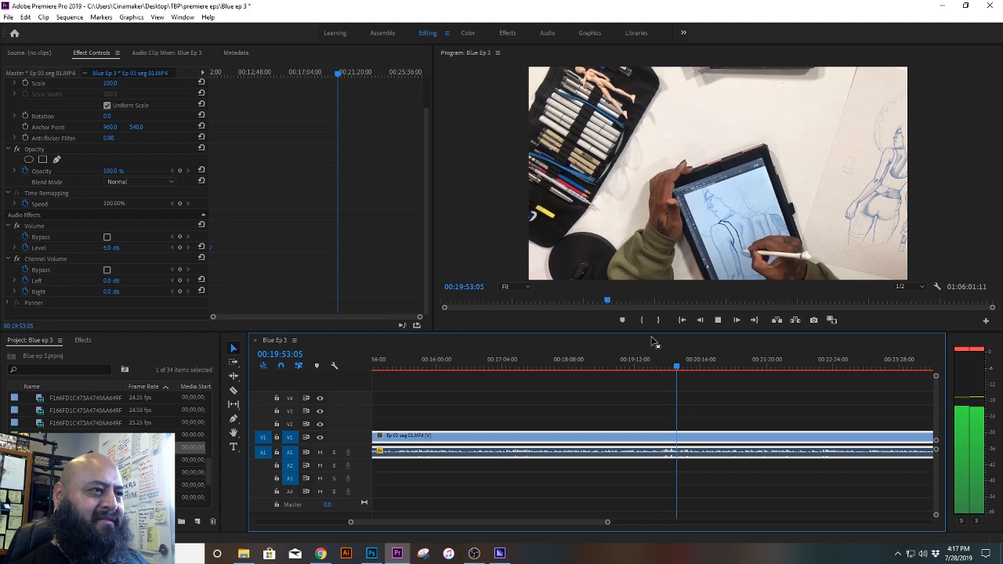
key(space)
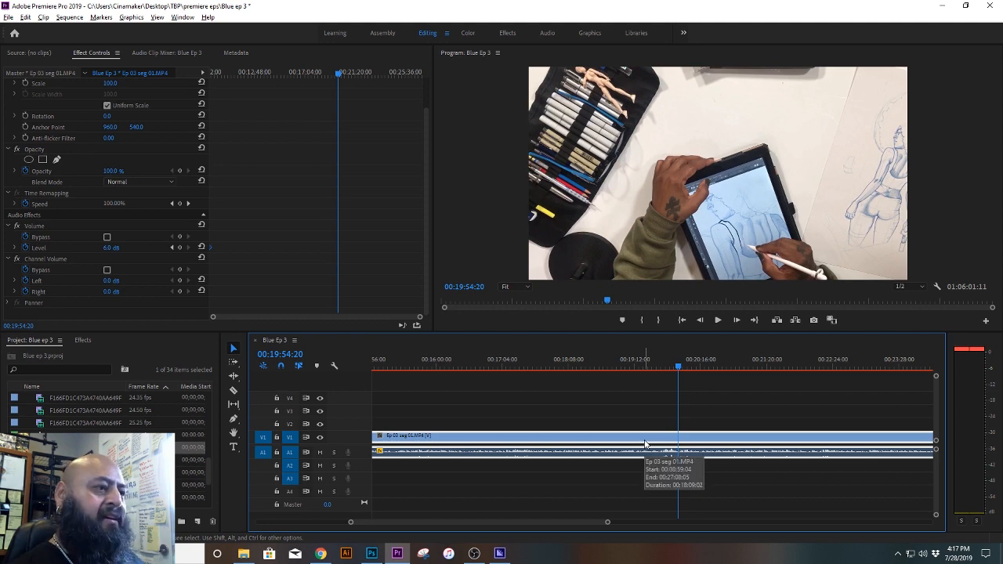
Step: Try duplicating the Ep 03 seg 01 clip onto track V3 with its audio on a lower track, and undo the copies
drag(646, 440, 654, 474)
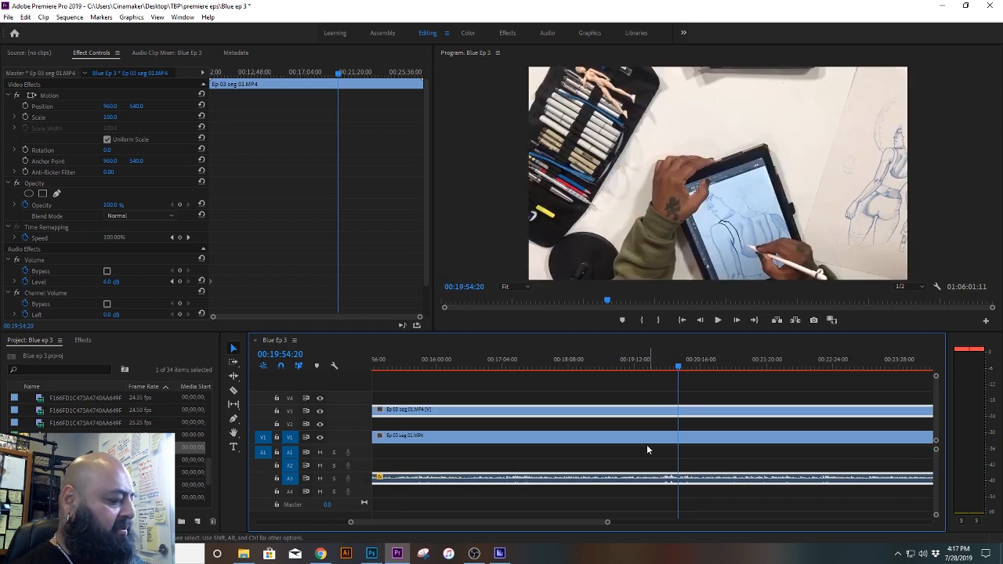
key(ctrl+z)
drag(649, 453, 647, 471)
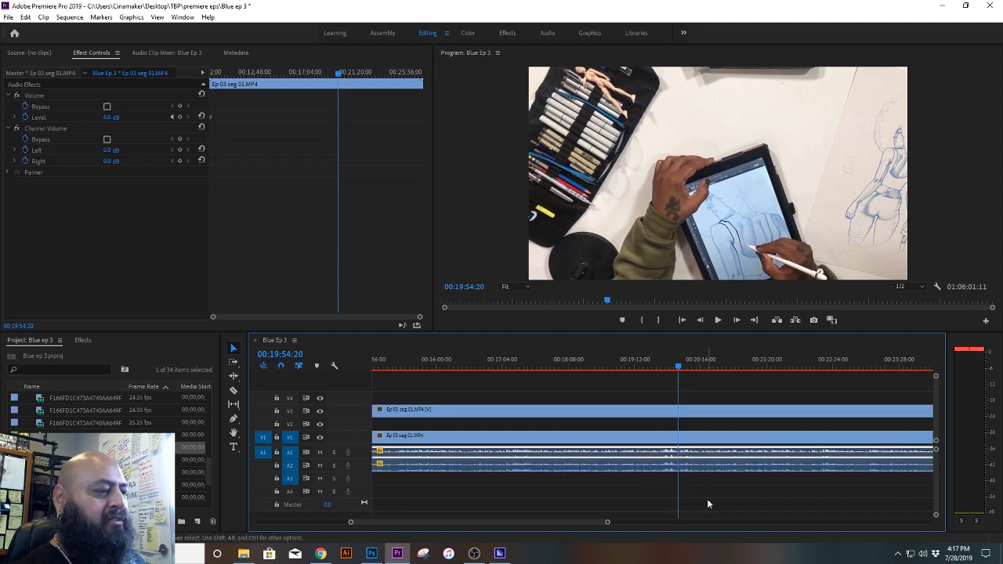
click(633, 439)
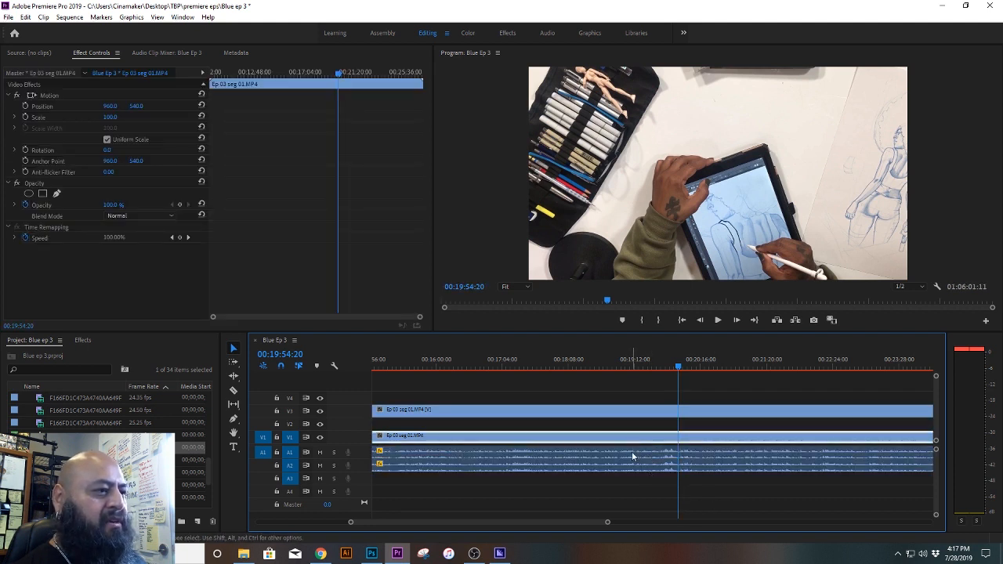
shift+click(633, 456)
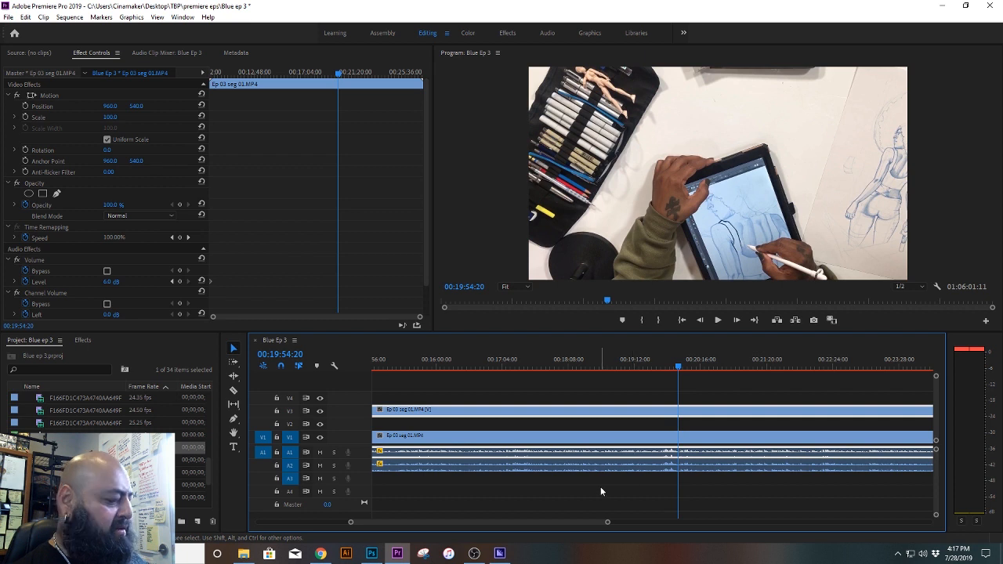
key(ctrl+z)
key(ctrl+z)
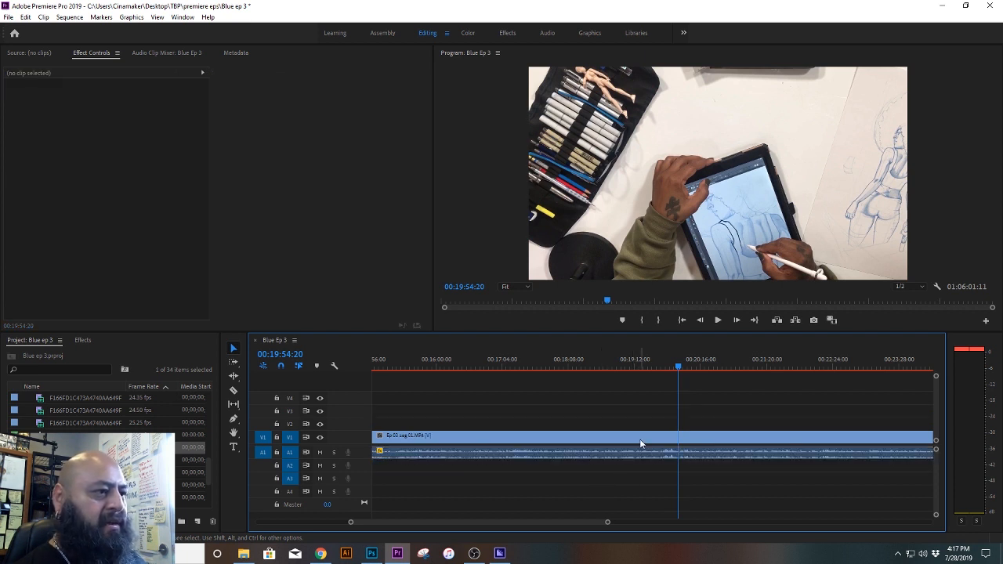
Step: Try duplicating only the Ep 03 seg 01 audio from track A1 onto A2, and undo the copy
click(640, 444)
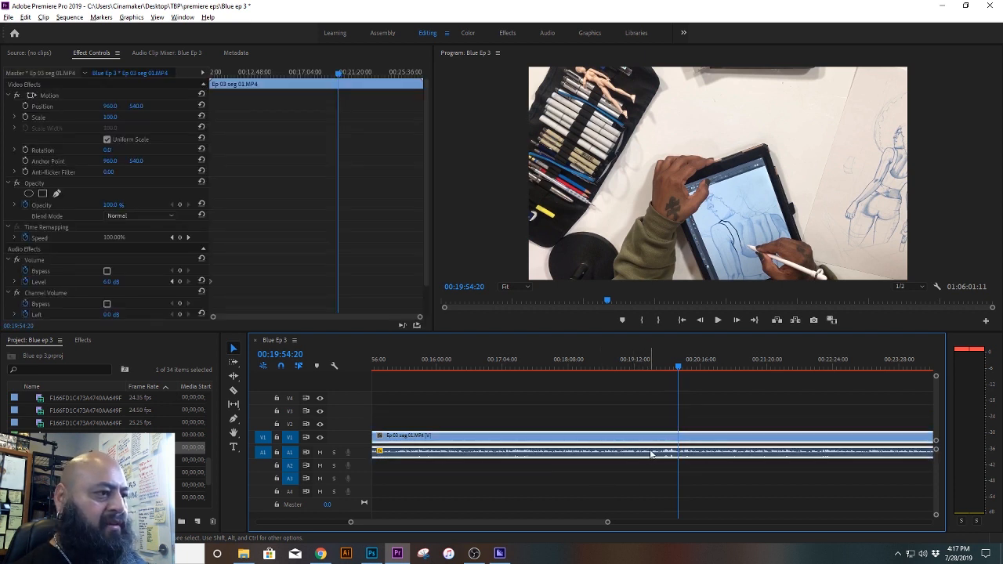
drag(650, 452, 654, 423)
key(ctrl+z)
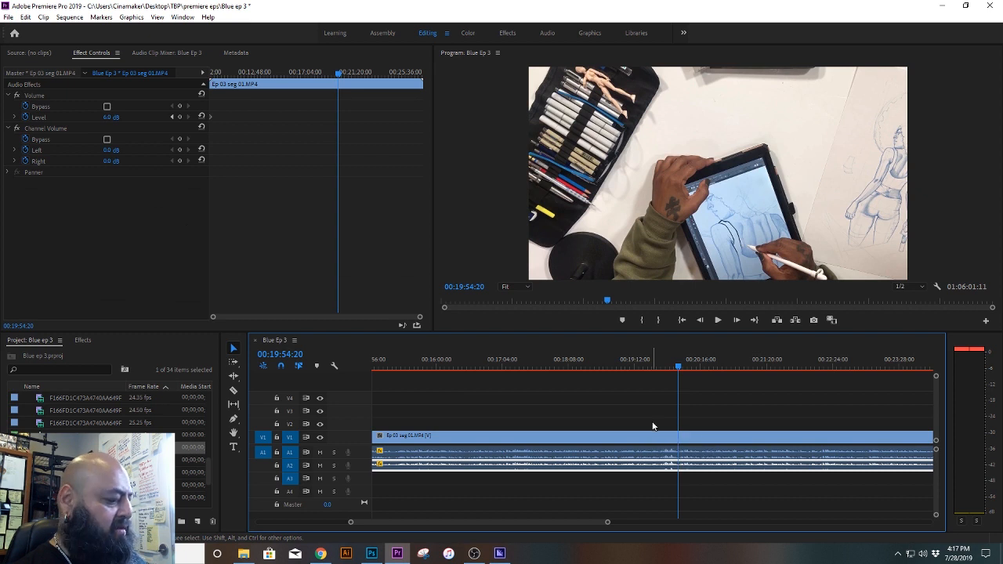
key(ctrl+z)
Step: Place a copy of the Ep 03 seg 01 clip with its audio on V1 and A1, after the last clips in the sequence
click(647, 437)
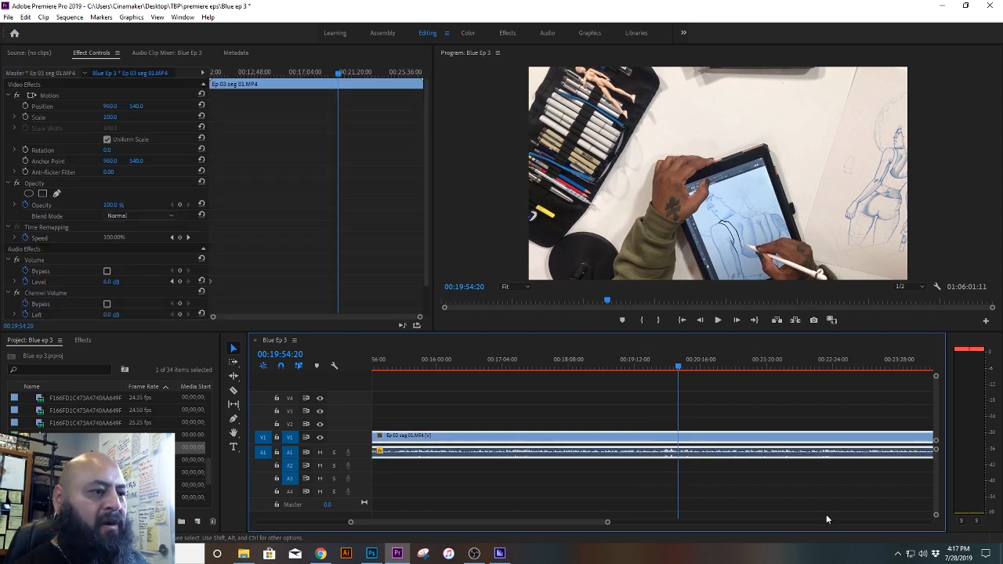
drag(610, 523, 843, 509)
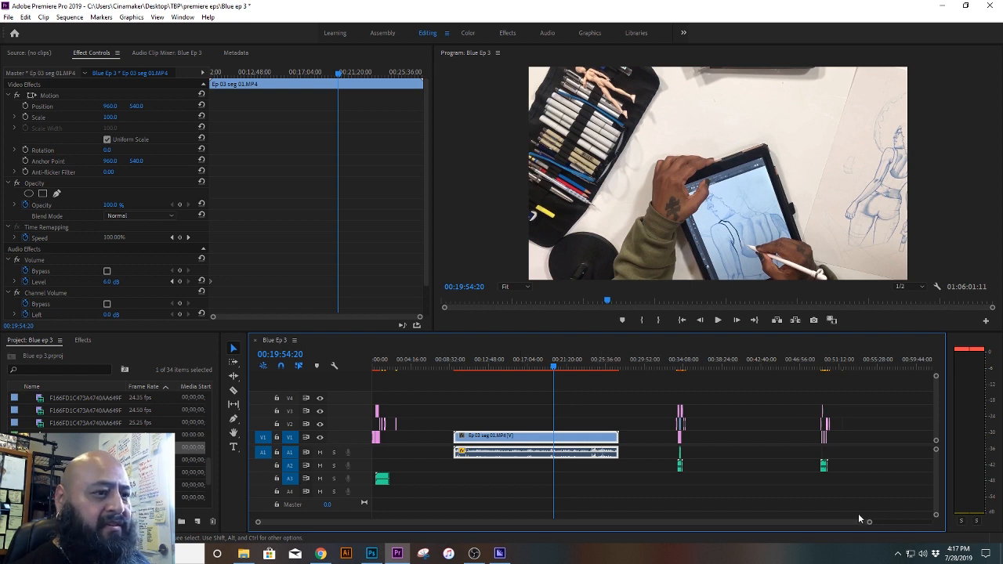
drag(868, 521, 922, 516)
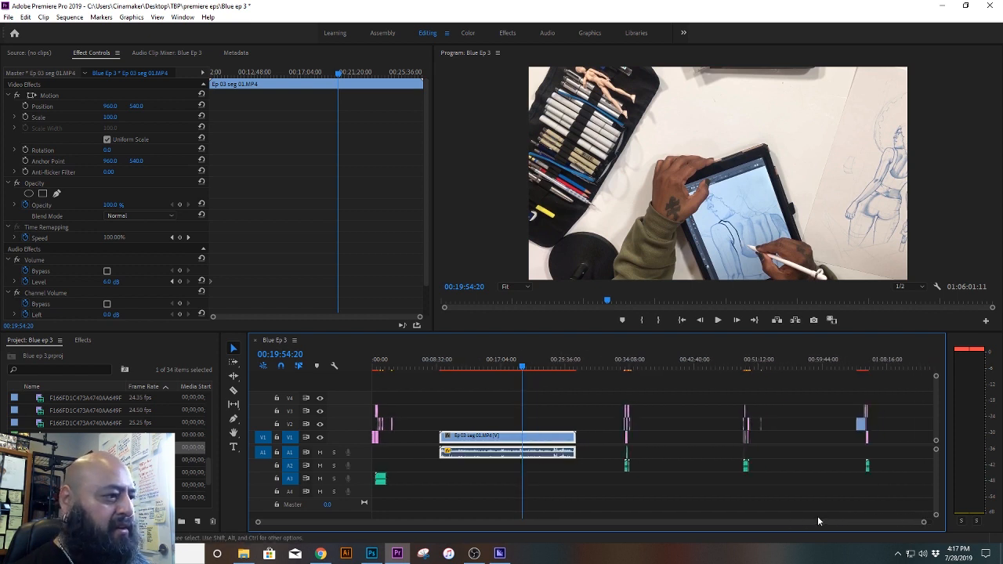
drag(545, 435, 900, 387)
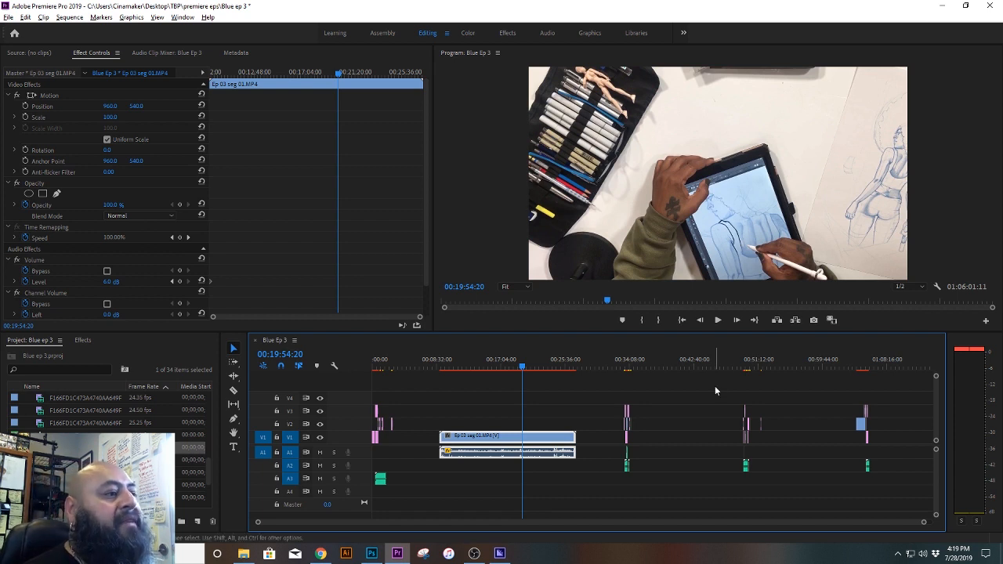
drag(923, 522, 948, 523)
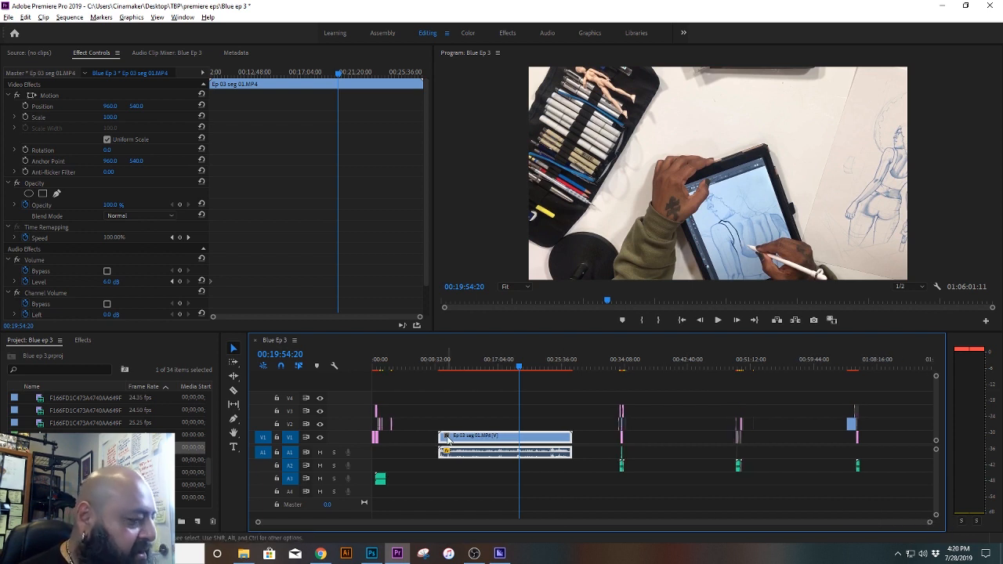
drag(447, 440, 893, 447)
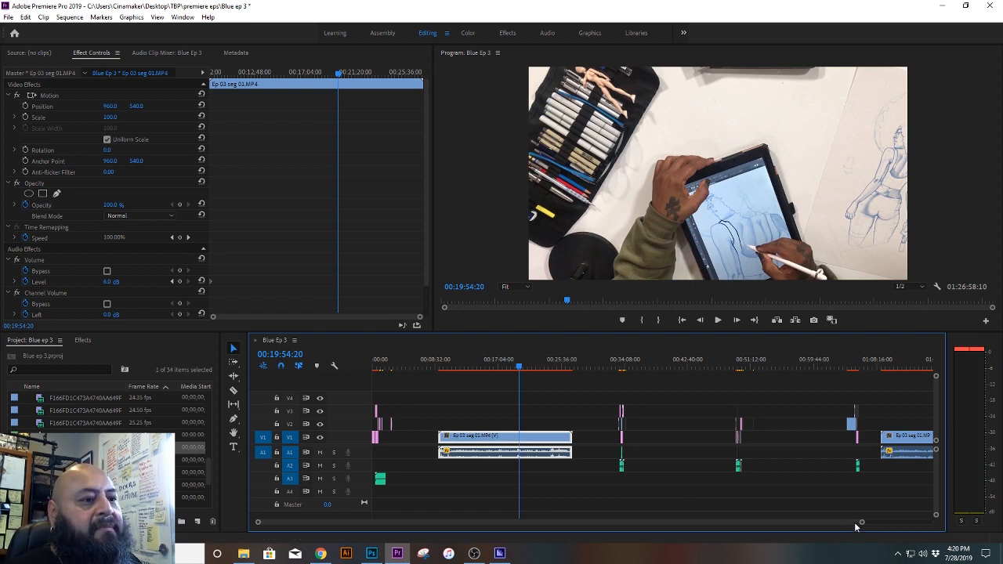
key(=)
key(=)
key(=)
key(=)
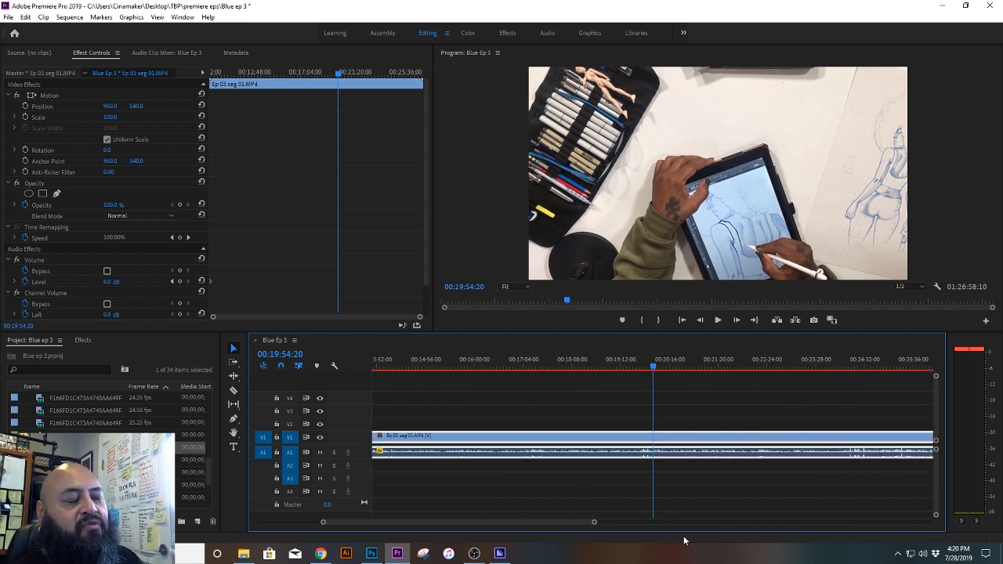
Step: Split the copied Ep 03 seg 01 clip at 00:19:54:20 and delete the part after the cut
click(232, 390)
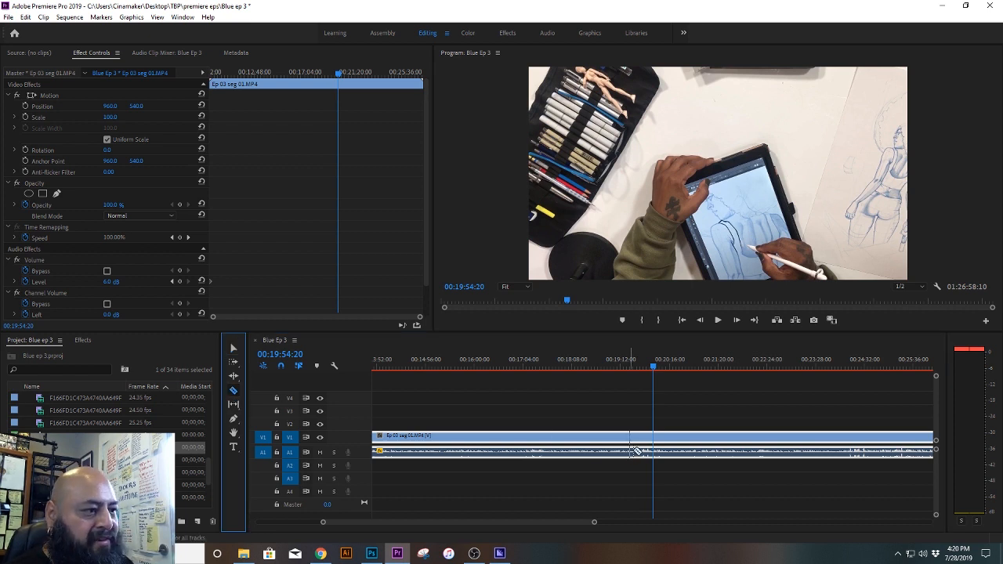
click(654, 440)
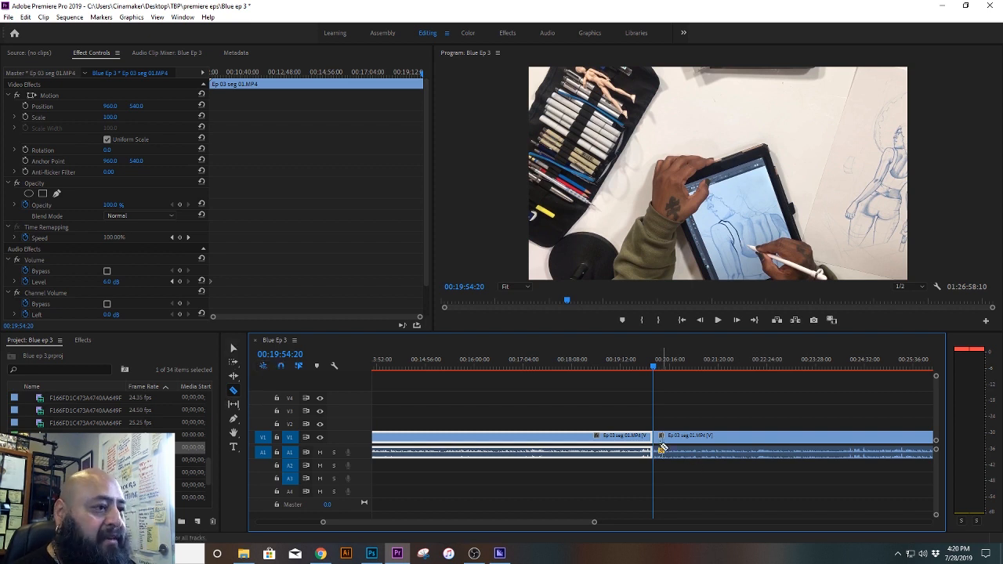
key(v)
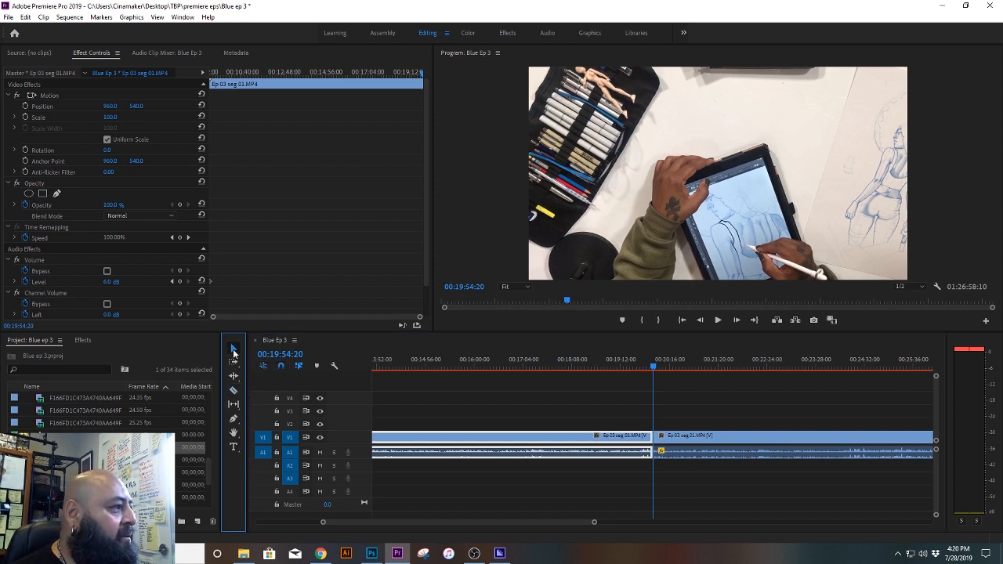
click(736, 440)
key(Delete)
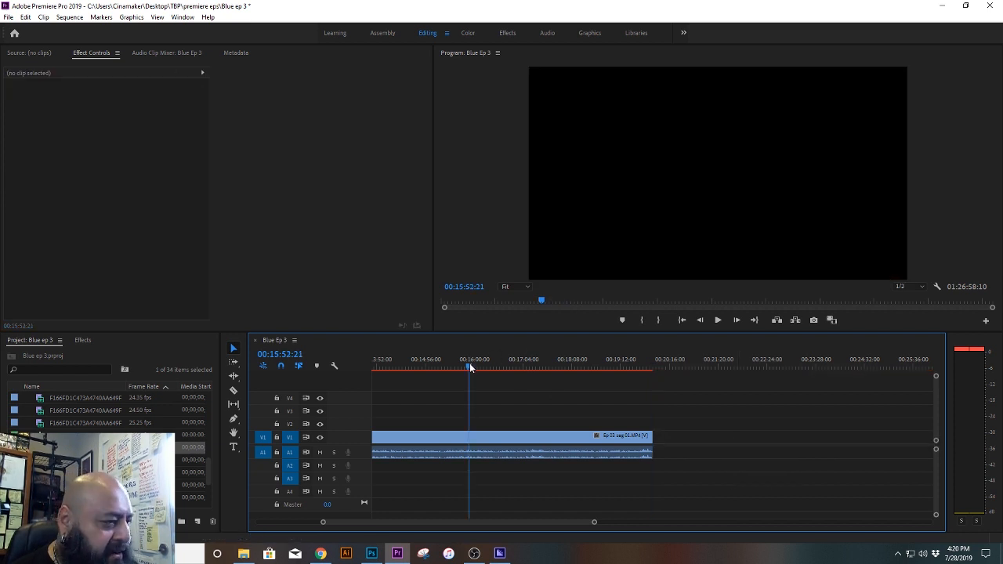
Step: Check the clip's new end and play the stretch around 00:19:30 to find where the intro excerpt should start
click(651, 363)
drag(654, 365, 654, 368)
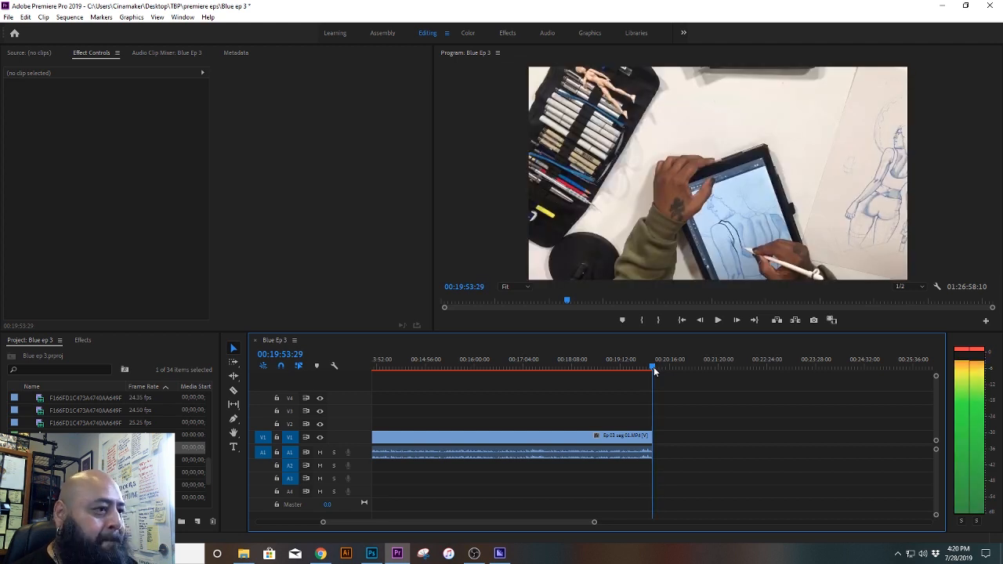
drag(654, 368, 656, 368)
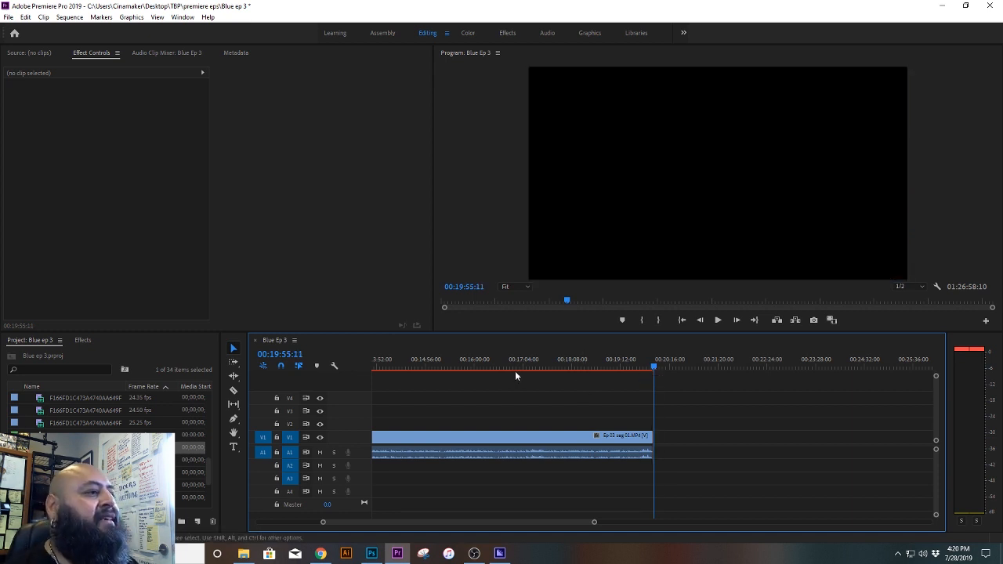
drag(523, 365, 635, 375)
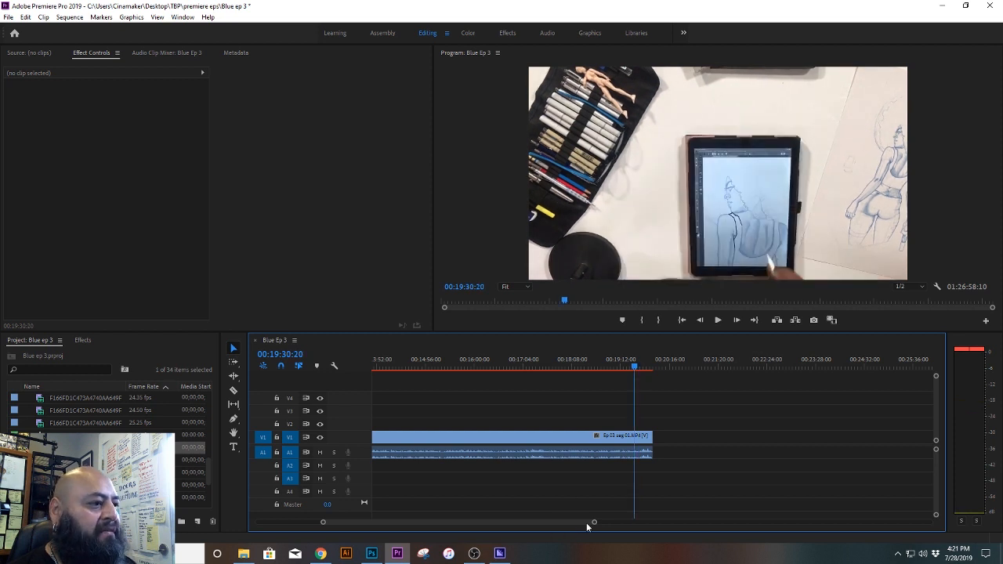
drag(593, 523, 544, 522)
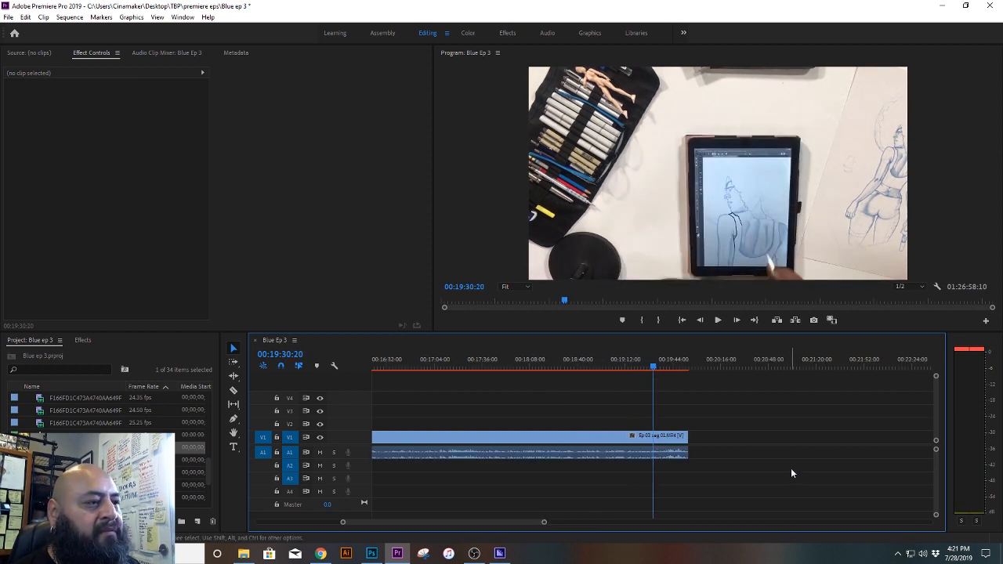
key(space)
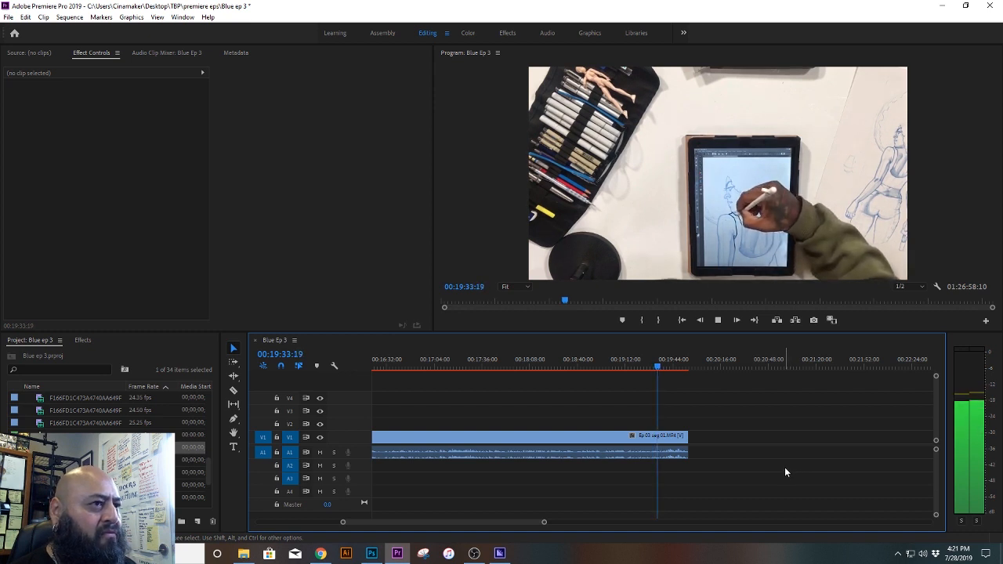
key(space)
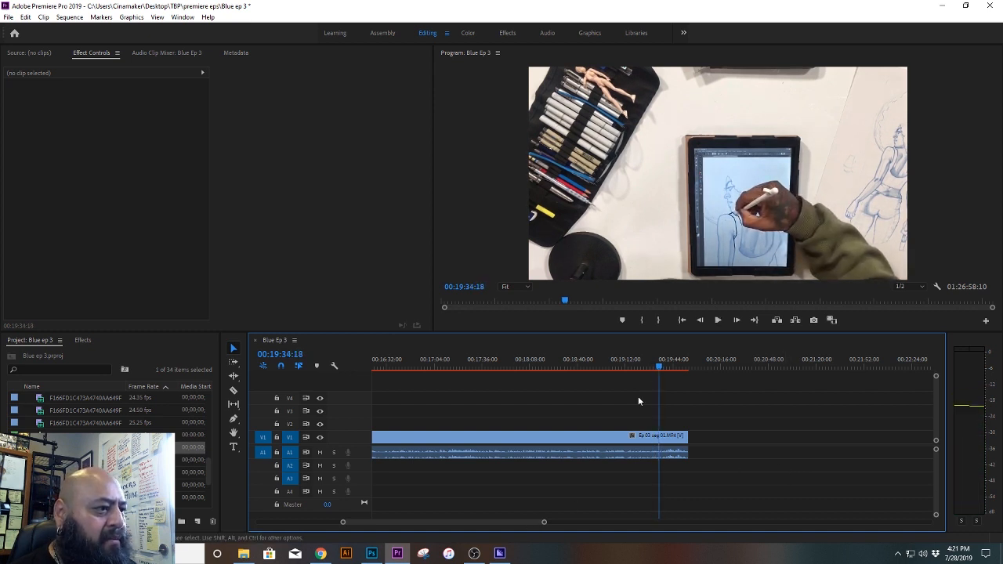
drag(657, 366, 650, 366)
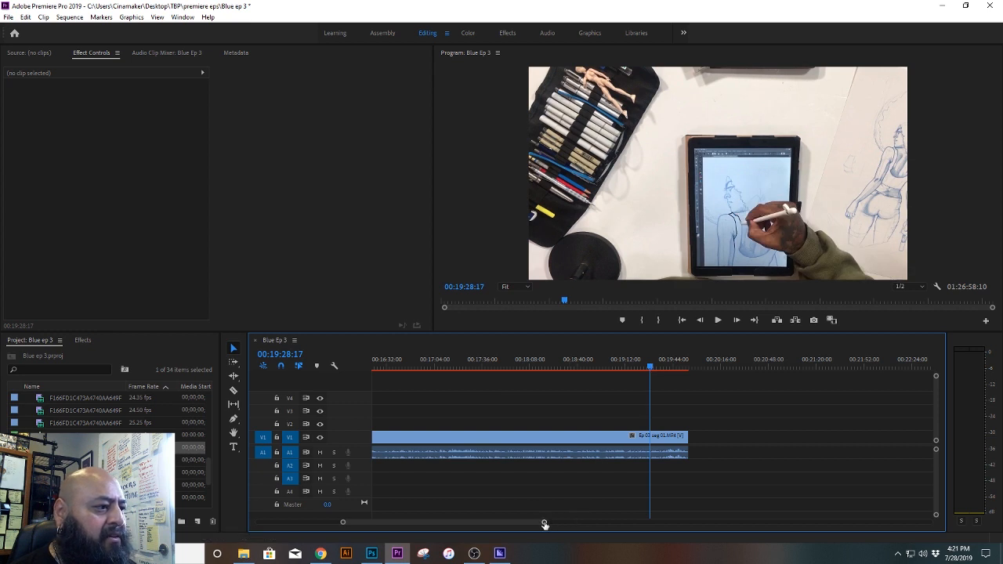
drag(544, 522, 519, 523)
drag(513, 526, 471, 528)
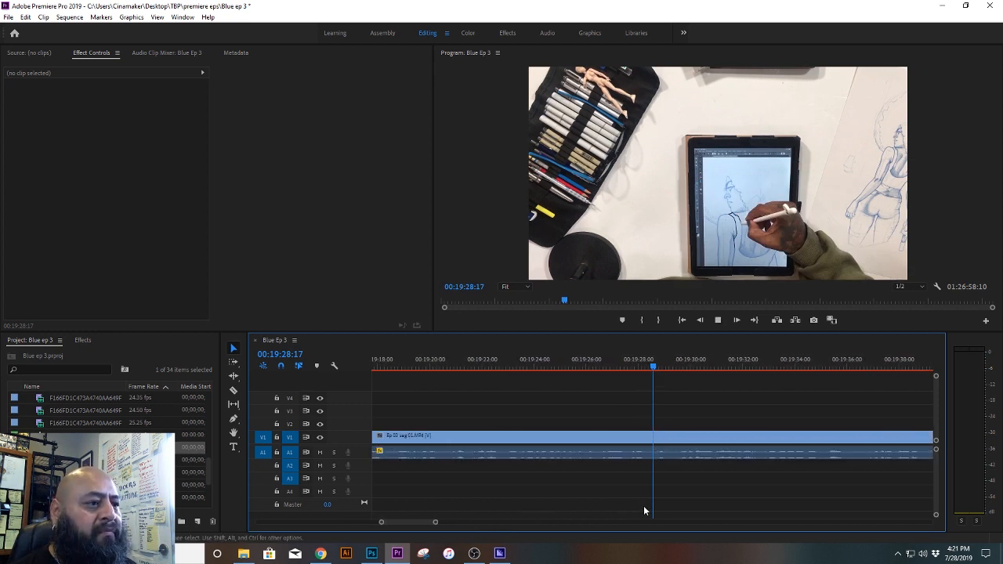
key(space)
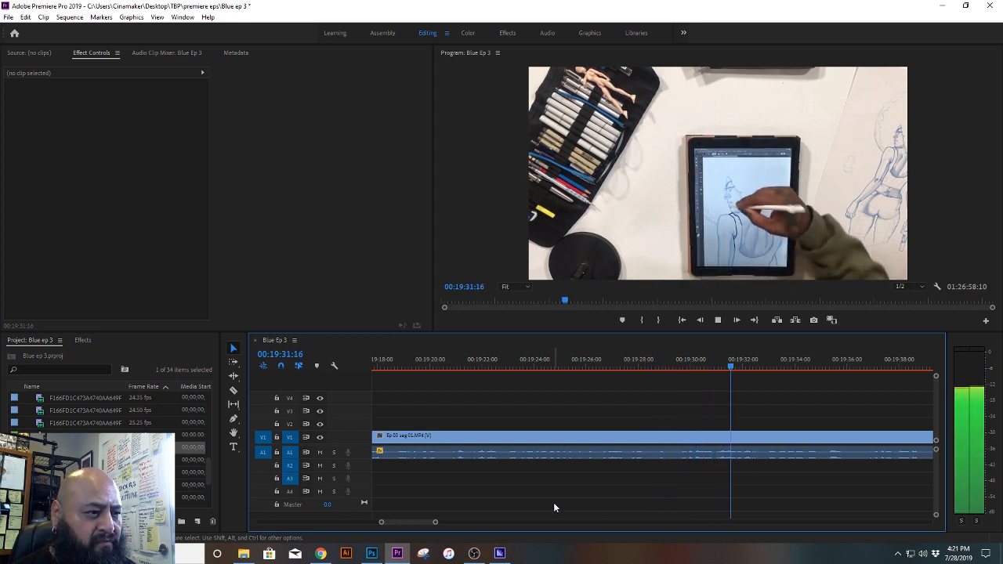
key(space)
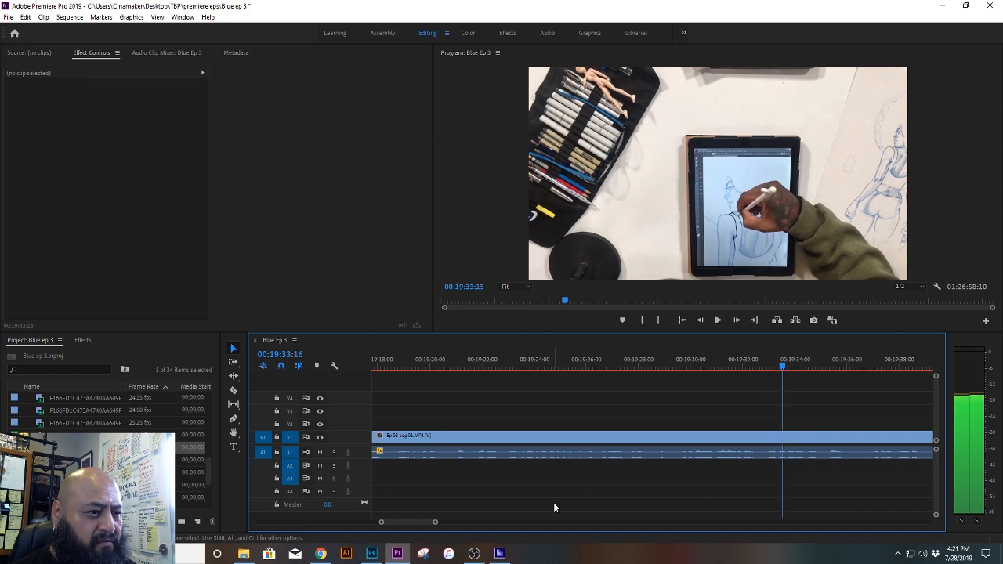
Step: Split the Ep 03 seg 01 copy at 00:19:32:21 and delete the part before the cut
click(761, 367)
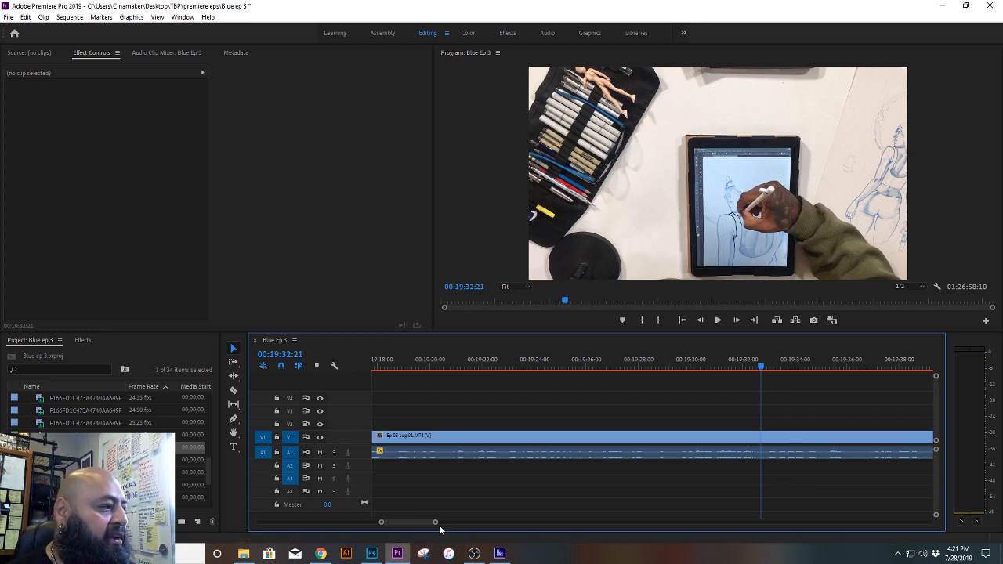
drag(436, 525, 476, 528)
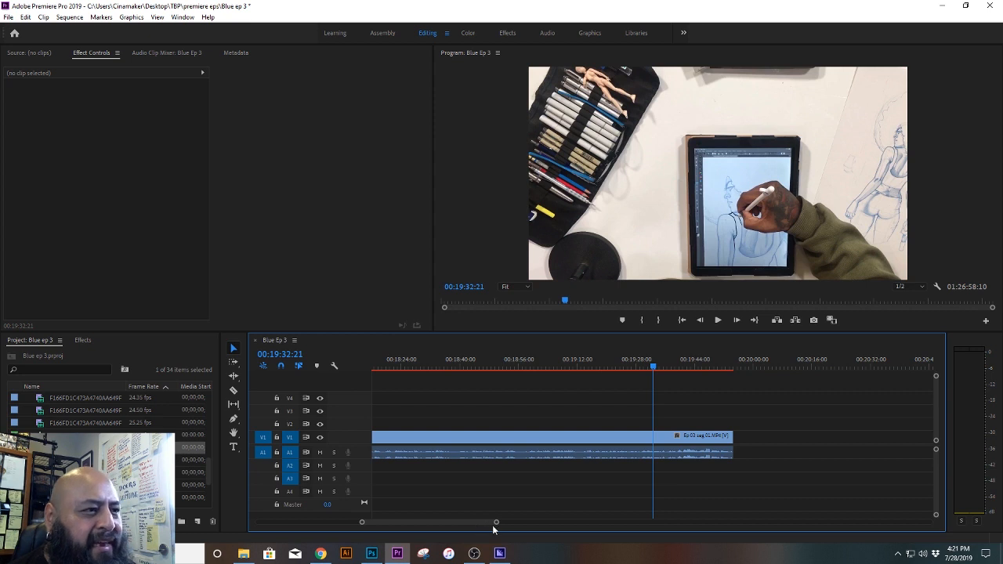
click(231, 391)
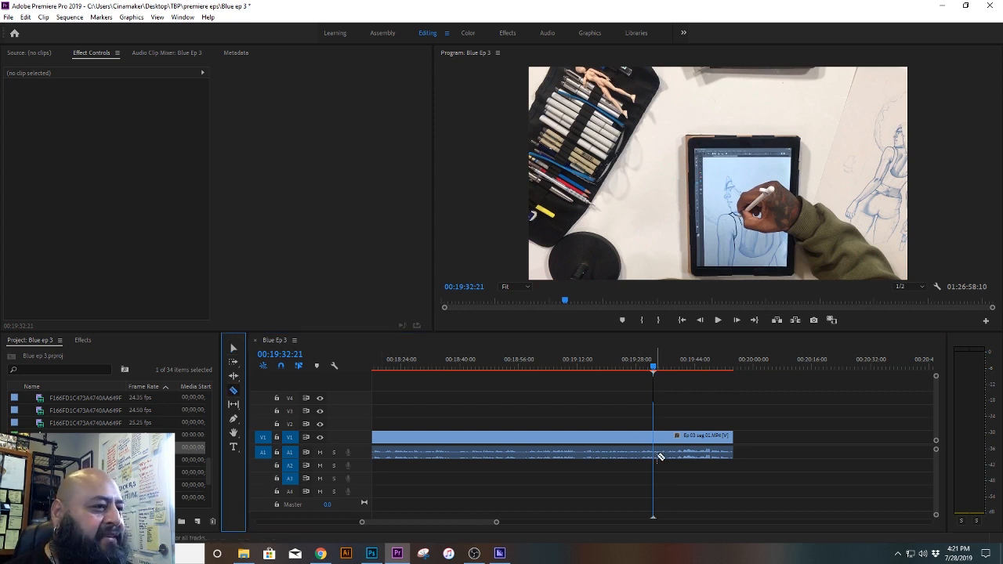
click(656, 445)
key(v)
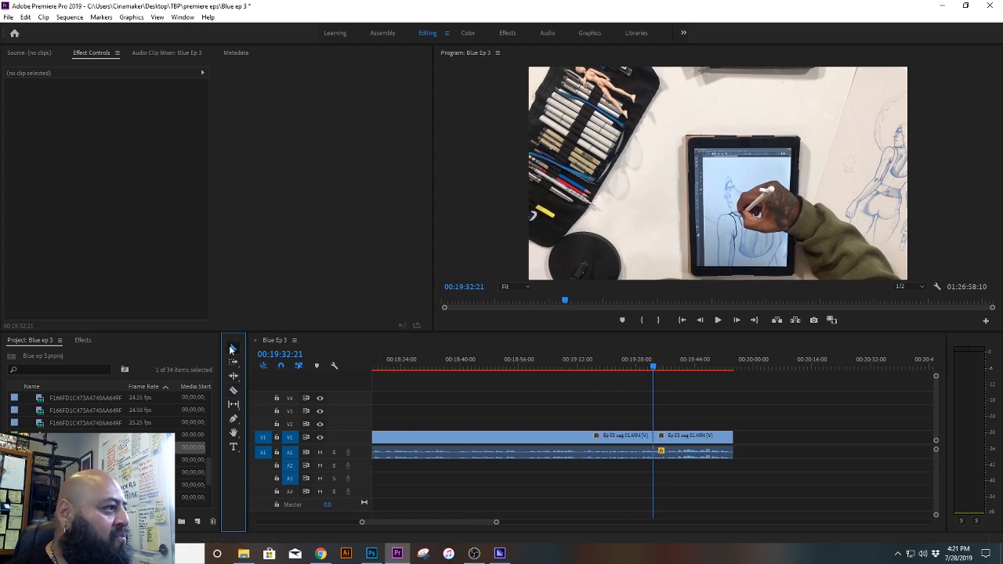
click(510, 451)
key(Delete)
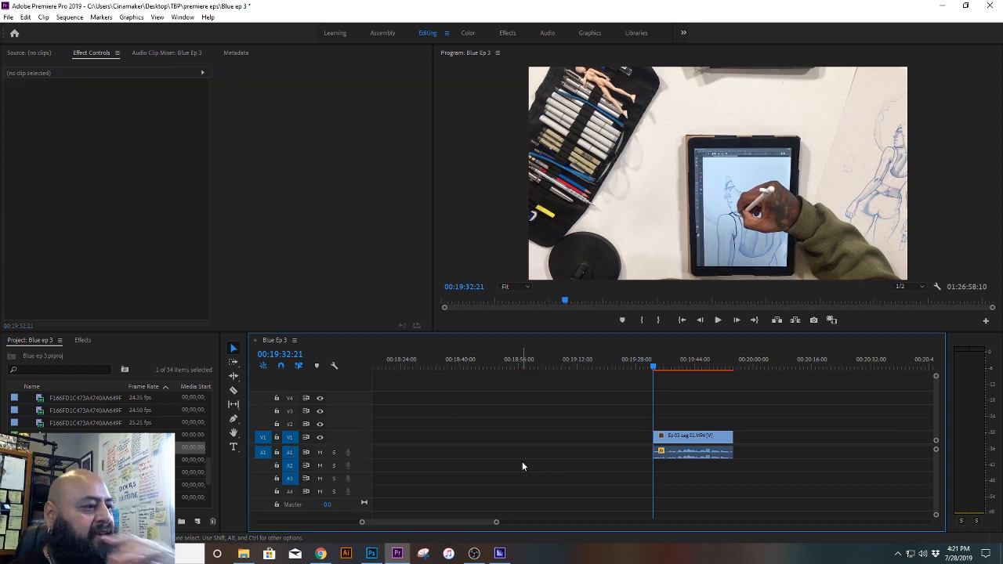
Step: Move the trimmed Ep 03 seg 01 excerpt to track V2 at about 00:00:23, beneath TBLProject Intro.png, with its audio on A1
drag(495, 522, 559, 532)
drag(661, 442, 406, 443)
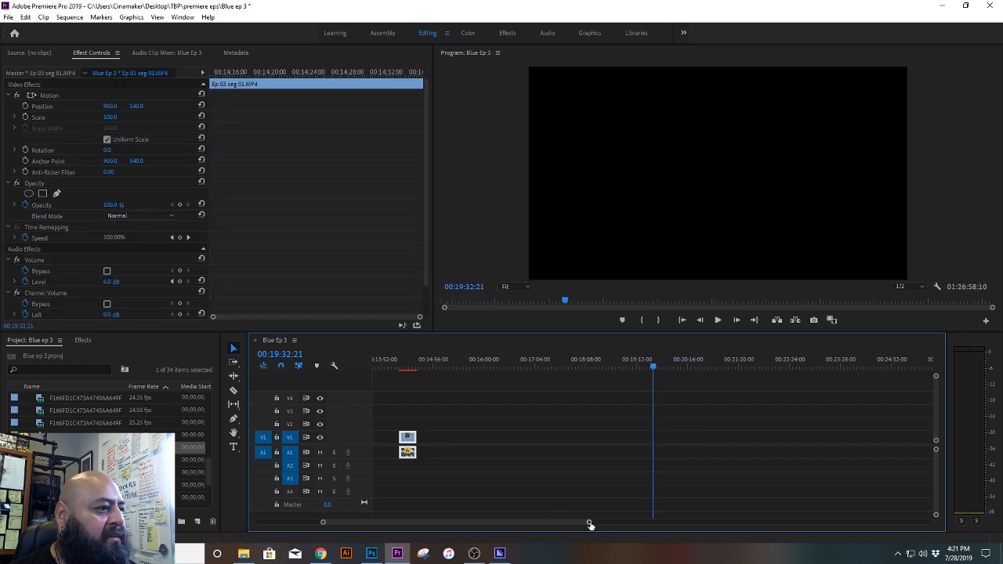
drag(590, 525, 560, 529)
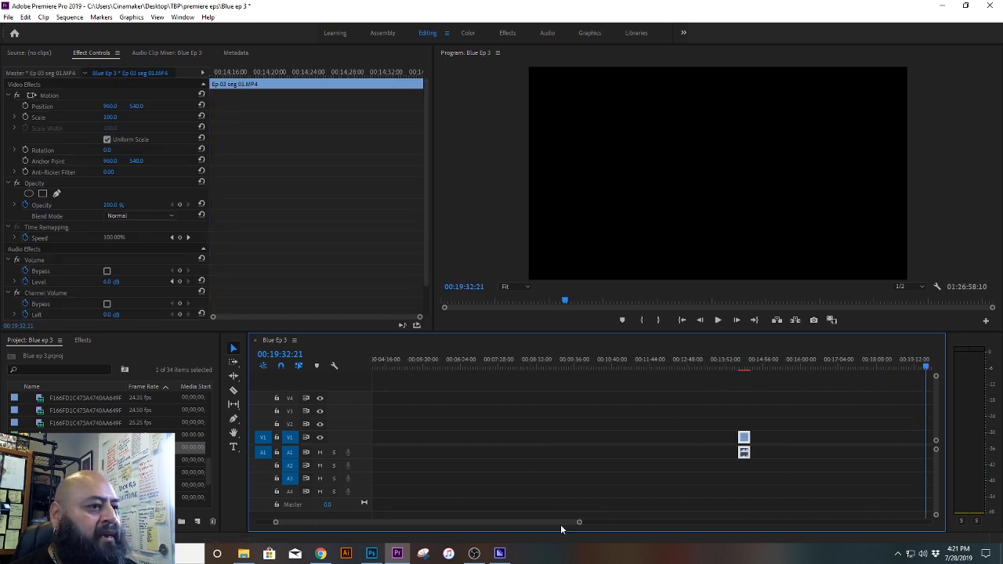
drag(734, 443, 421, 443)
drag(455, 522, 428, 527)
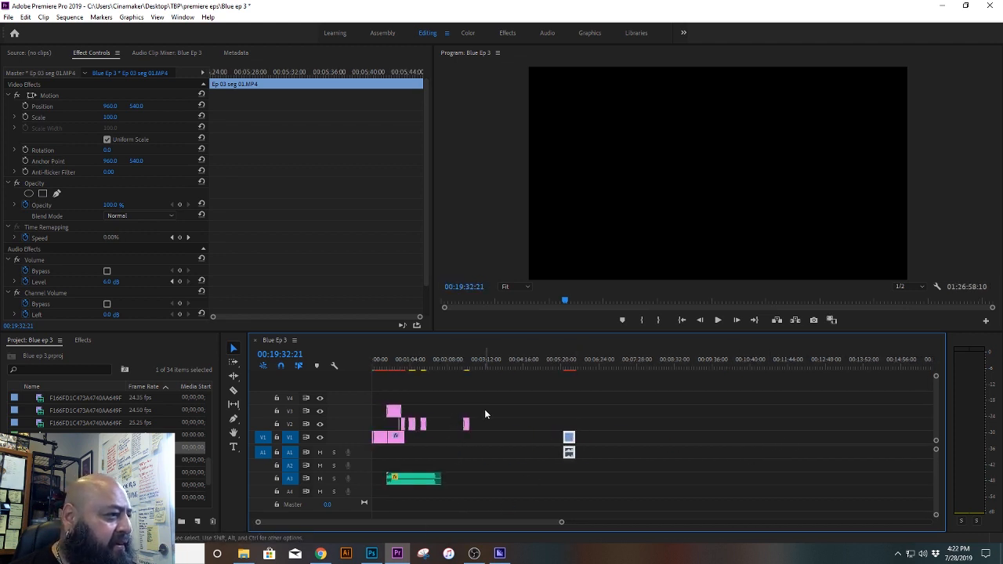
drag(500, 394, 393, 505)
click(647, 425)
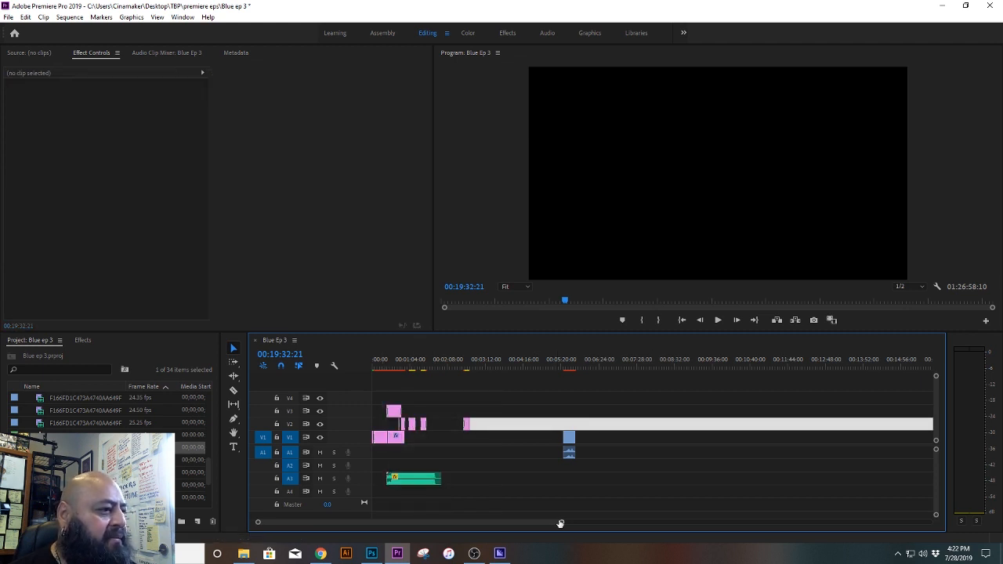
click(463, 361)
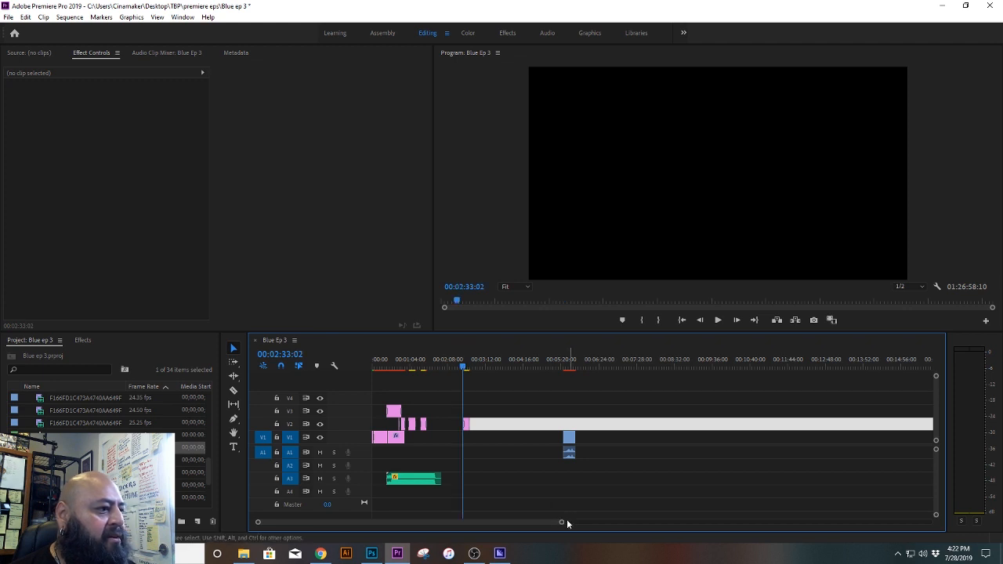
drag(561, 524, 534, 526)
click(558, 490)
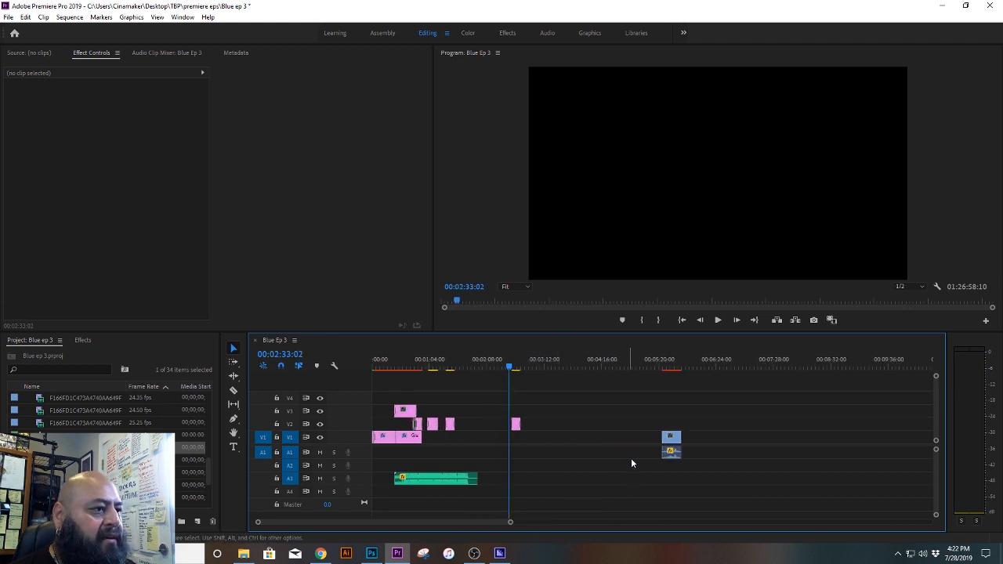
drag(669, 441, 400, 432)
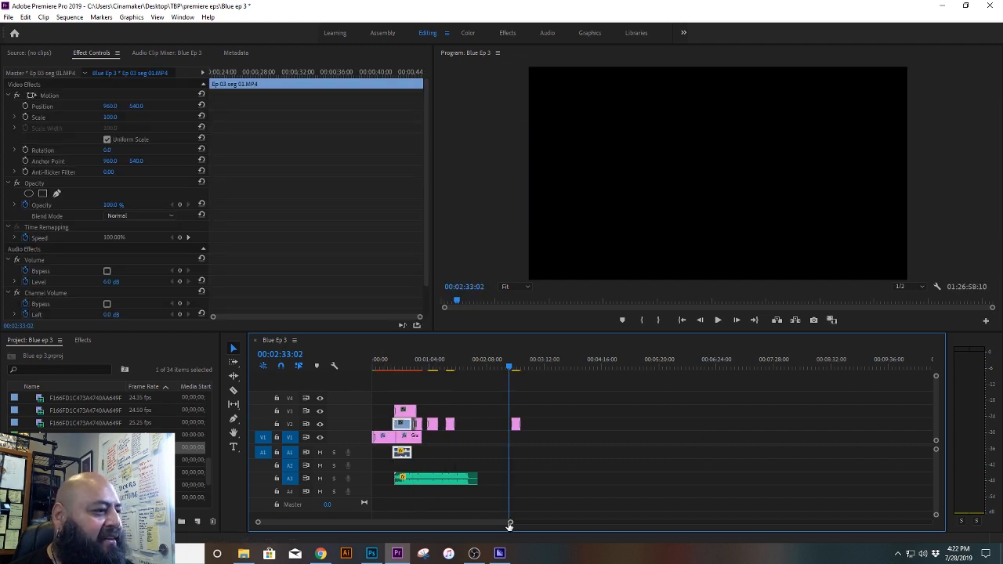
Step: Review the intro from the excerpt's end back to its start at about 00:00:23
drag(509, 525, 454, 525)
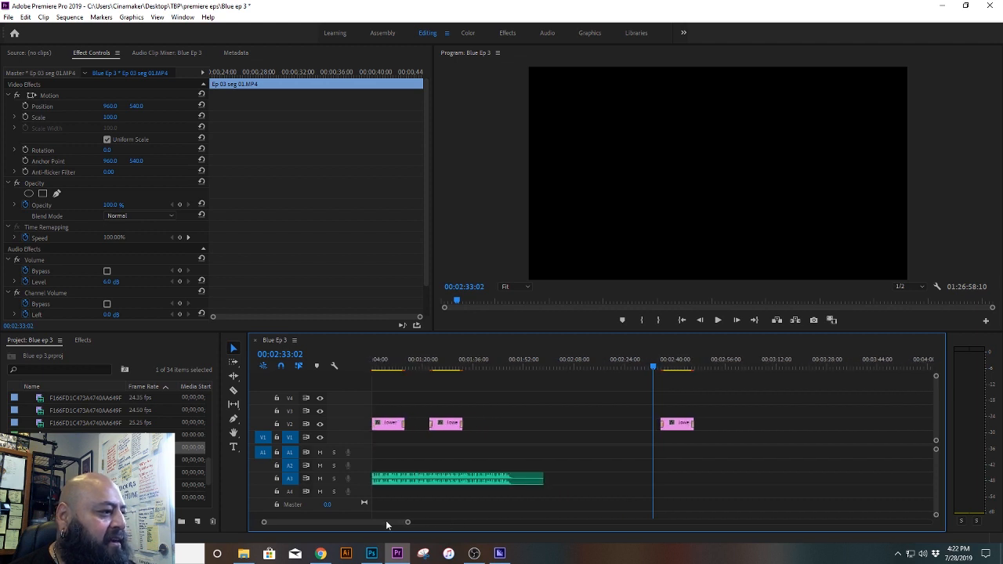
drag(385, 520, 349, 524)
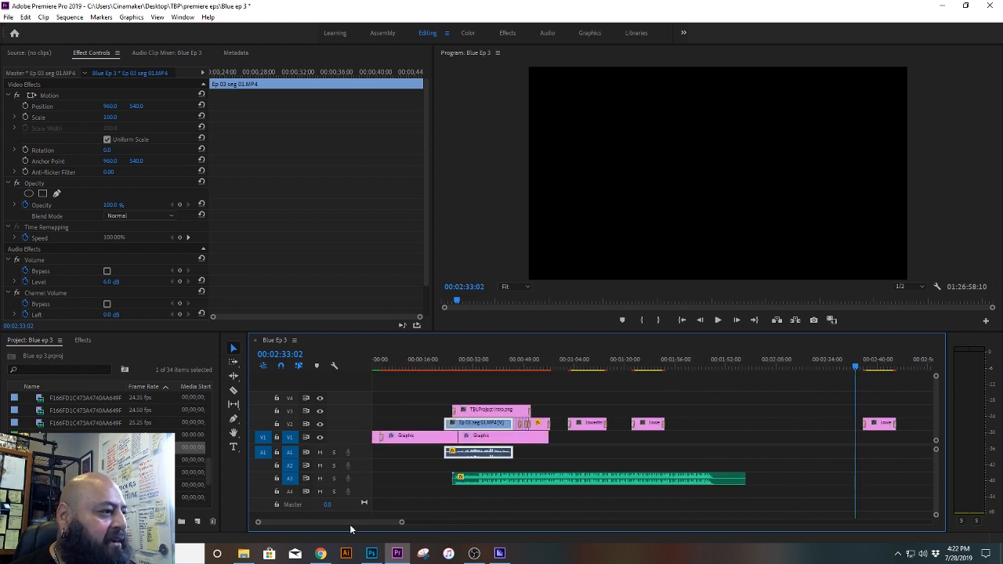
click(514, 363)
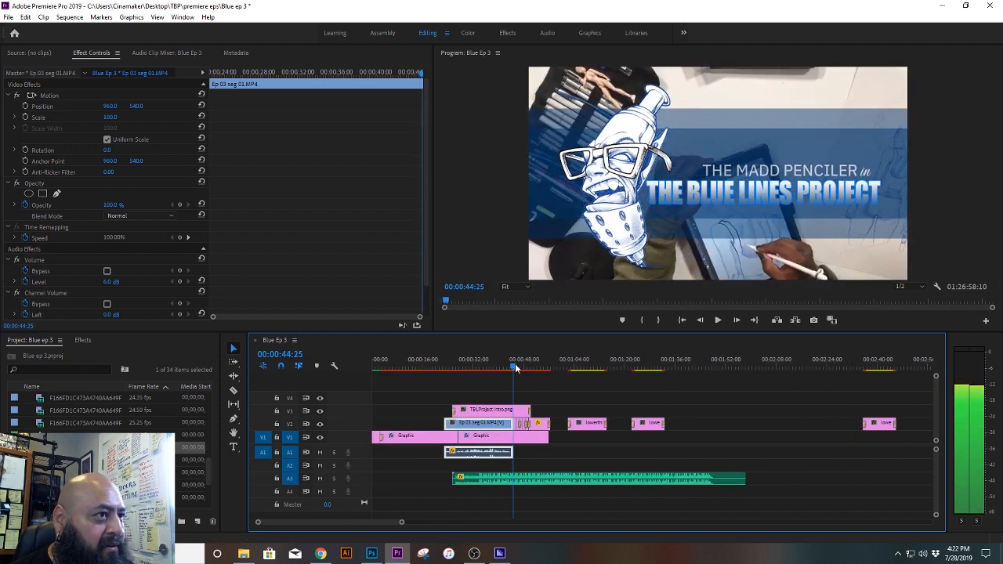
mouse_move(516, 368)
mouse_down()
mouse_move(416, 370)
mouse_move(444, 374)
mouse_up()
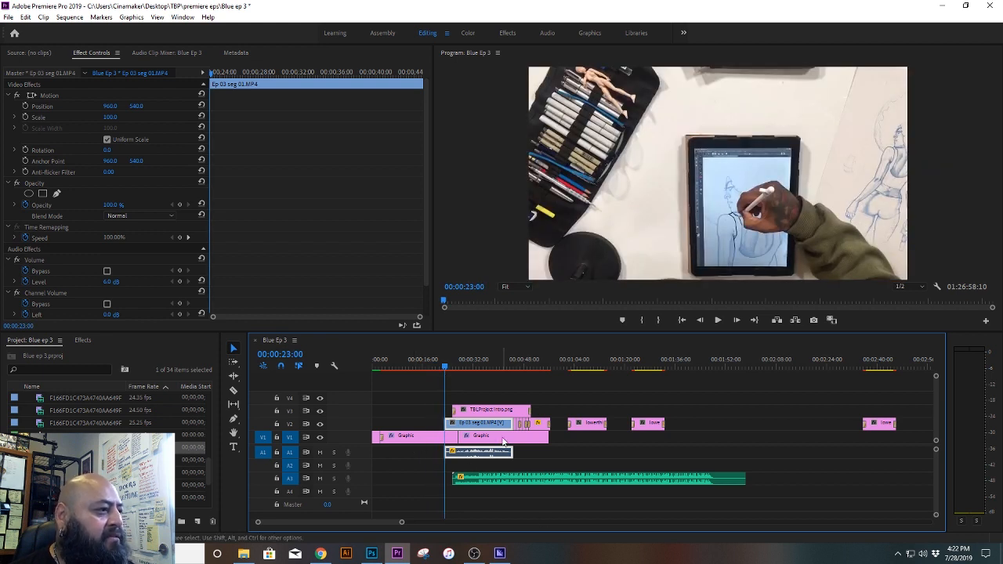
click(447, 368)
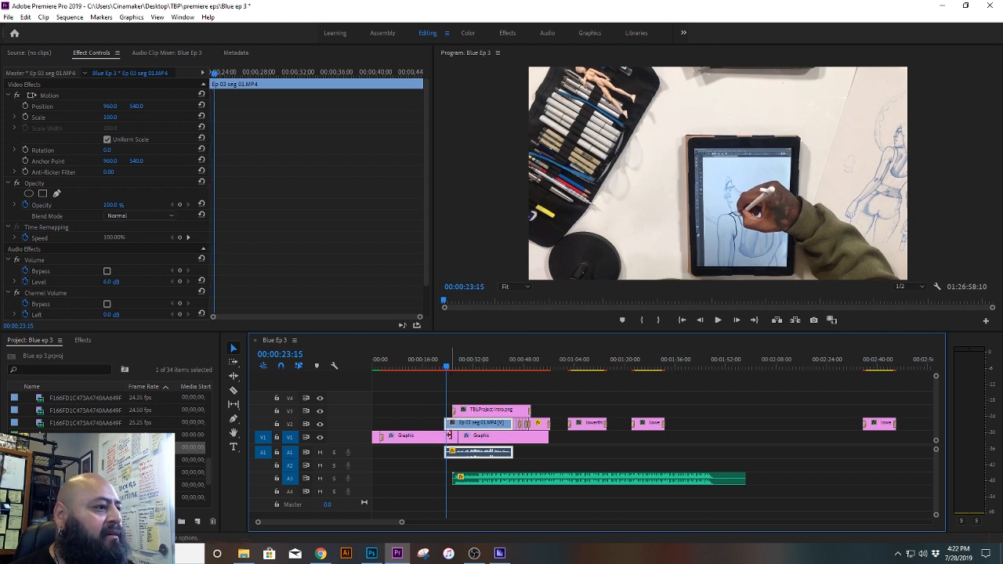
Step: Delete the long Graphic clip before the excerpt on V1 and extend the following Graphic clip back to the excerpt's start
click(431, 437)
key(Delete)
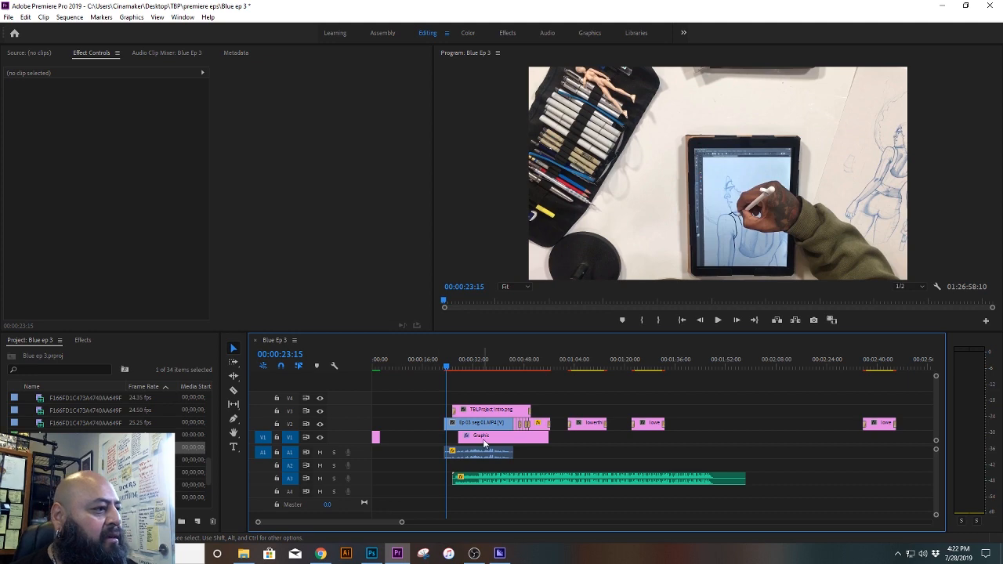
click(503, 437)
drag(462, 438, 445, 438)
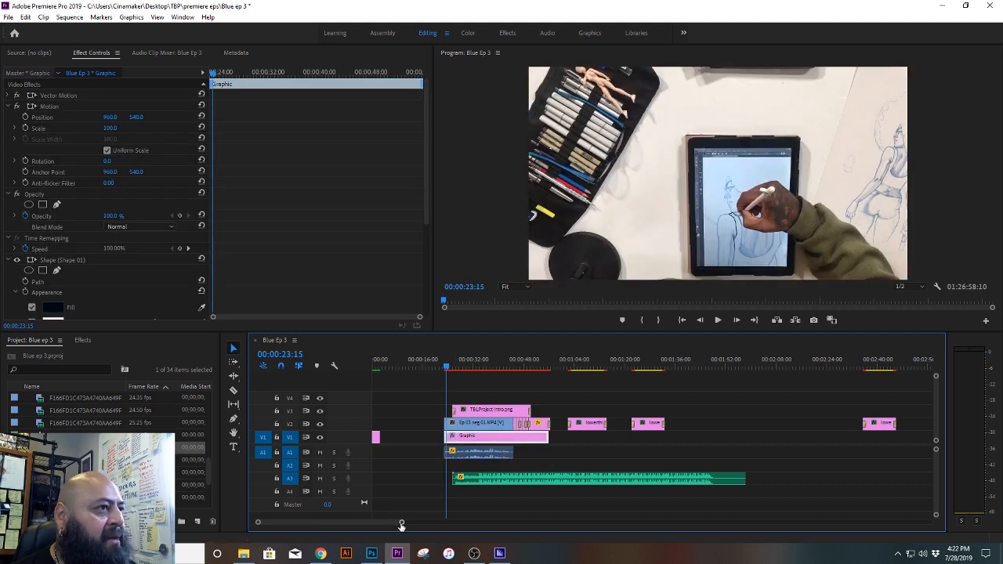
Step: Try moving the seg 01 excerpt, its Graphic, TBLProject Intro.png and the music back to follow the opening Graphic clip
drag(401, 525, 382, 525)
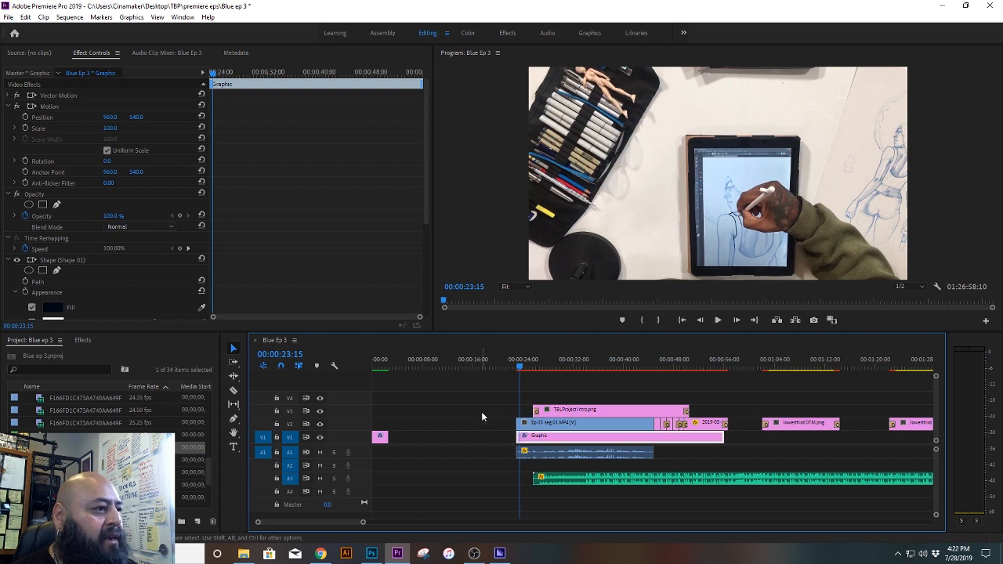
drag(481, 392, 642, 470)
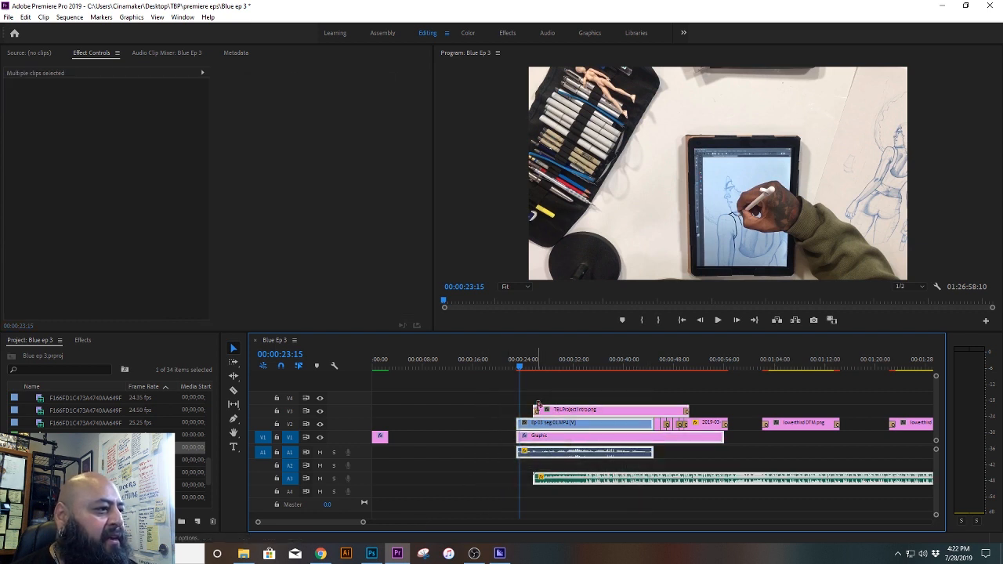
drag(572, 416, 430, 427)
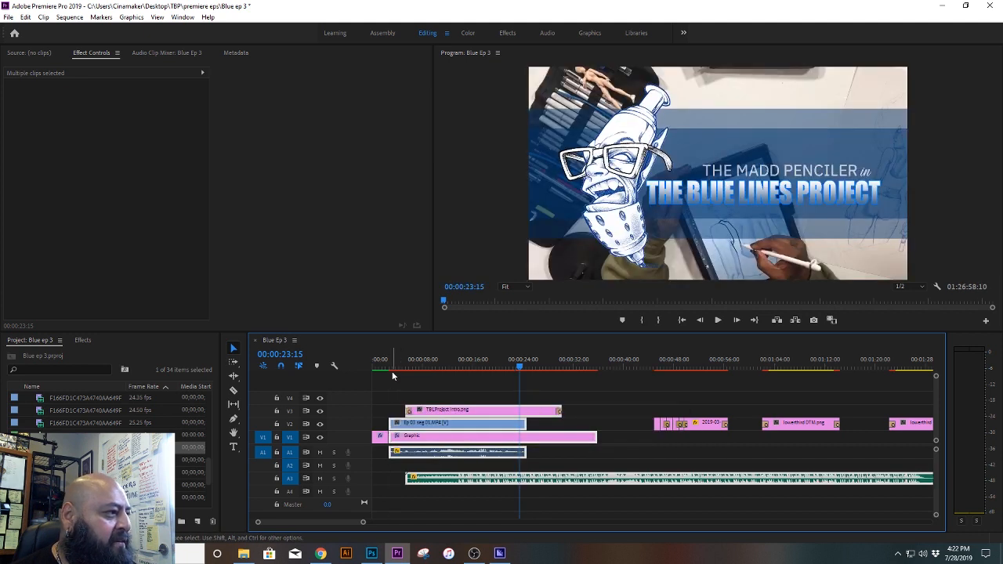
Step: Save the project, play the intro from the sequence start, and undo the clip move
drag(392, 372, 365, 364)
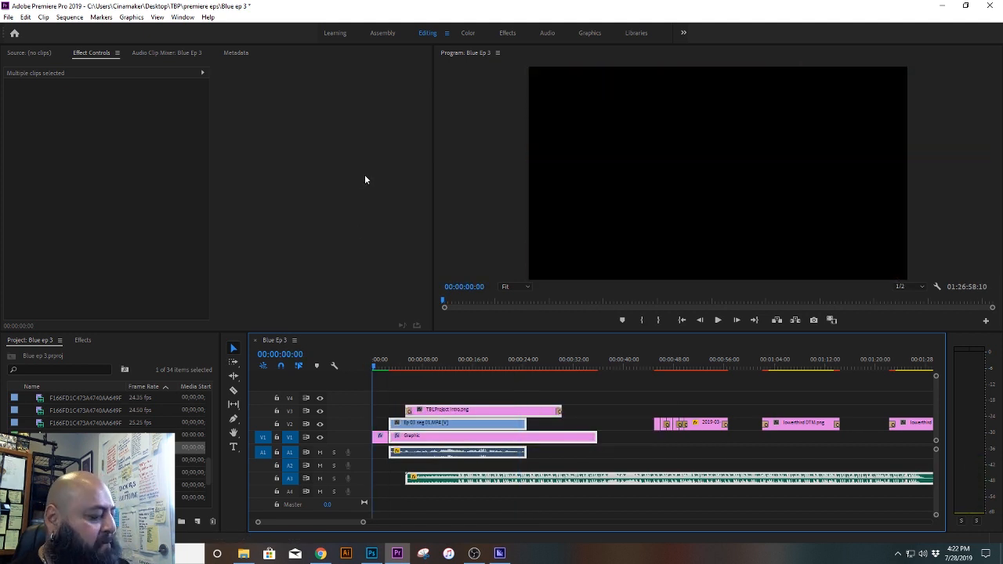
key(ctrl+s)
key(ctrl+s)
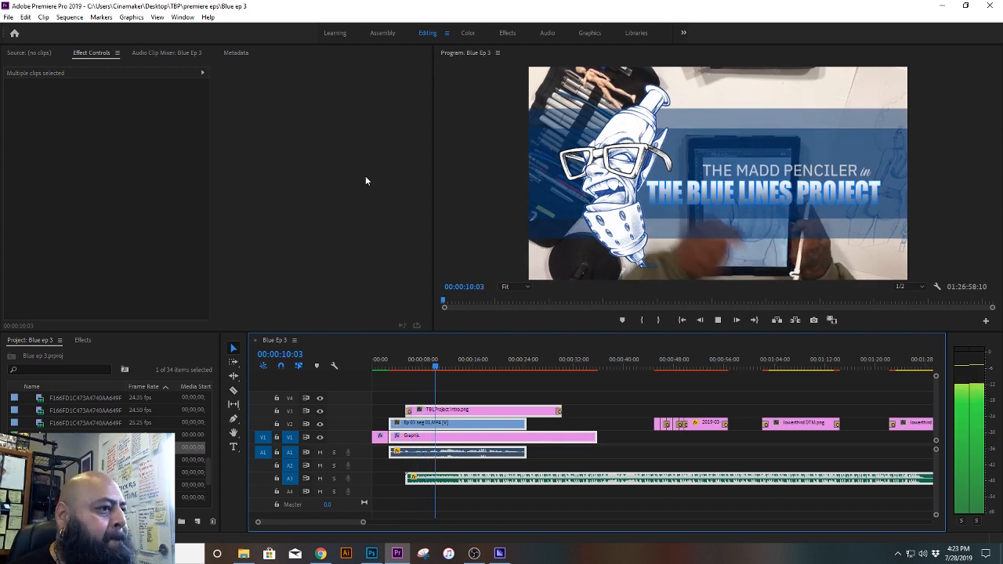
key(space)
key(ctrl+z)
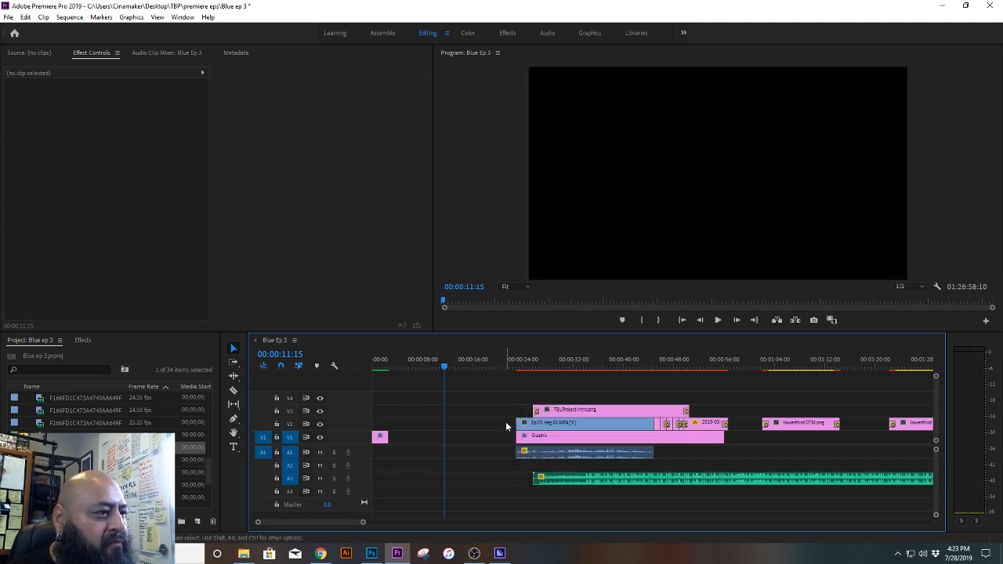
Step: Move the seg 01 excerpt, the intro photos after it and the underlying Graphic earlier to start at about 00:00:06
drag(503, 419, 726, 442)
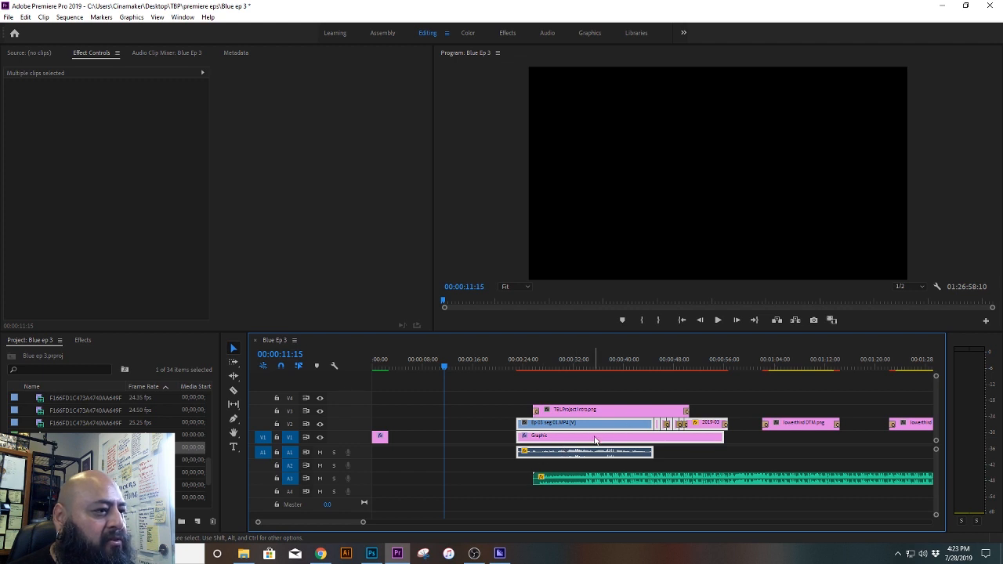
drag(595, 441, 500, 444)
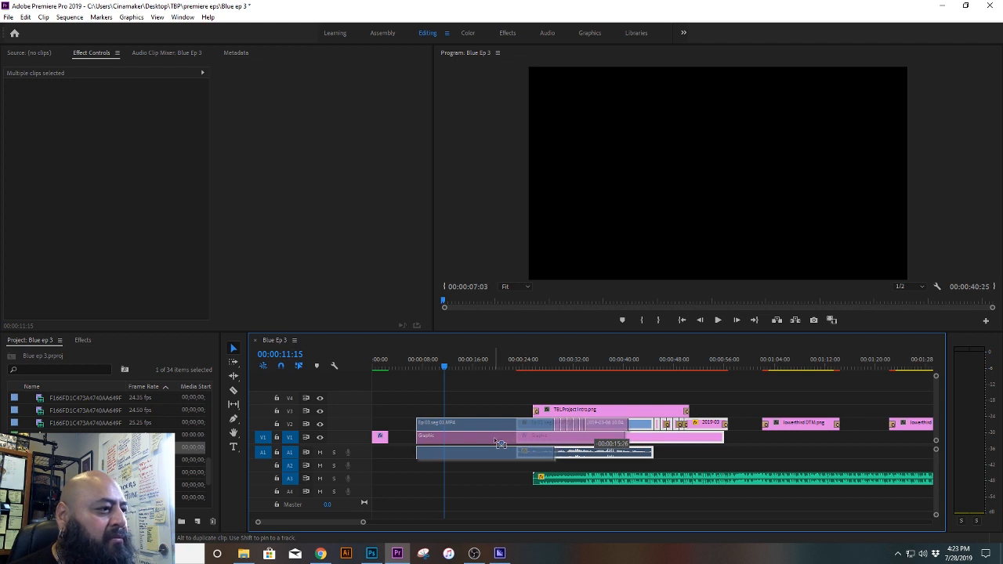
drag(499, 444, 491, 439)
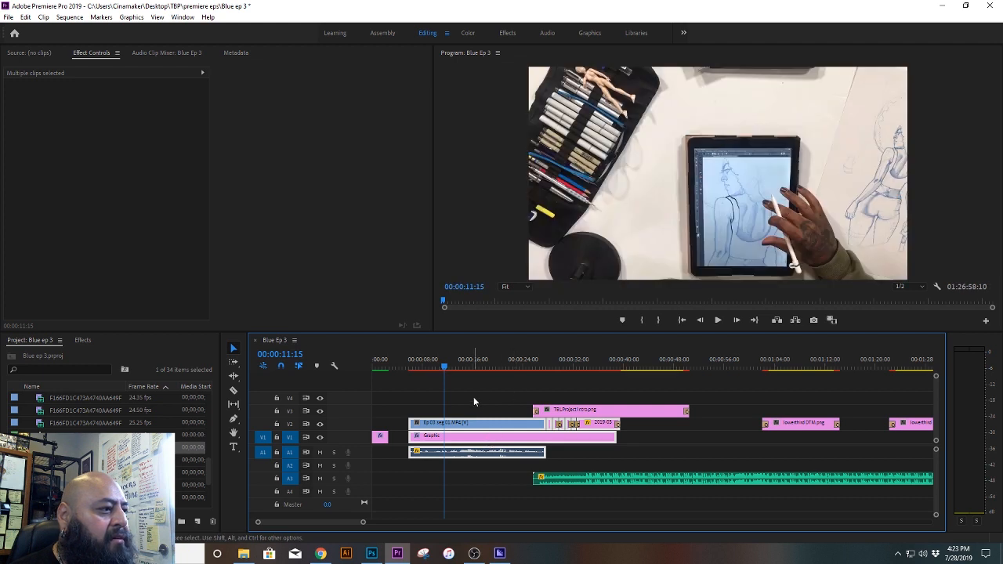
Step: Move those clips together with TBLProject Intro.png and the A3 music back so the excerpt directly follows the opening Graphic
drag(475, 391, 734, 508)
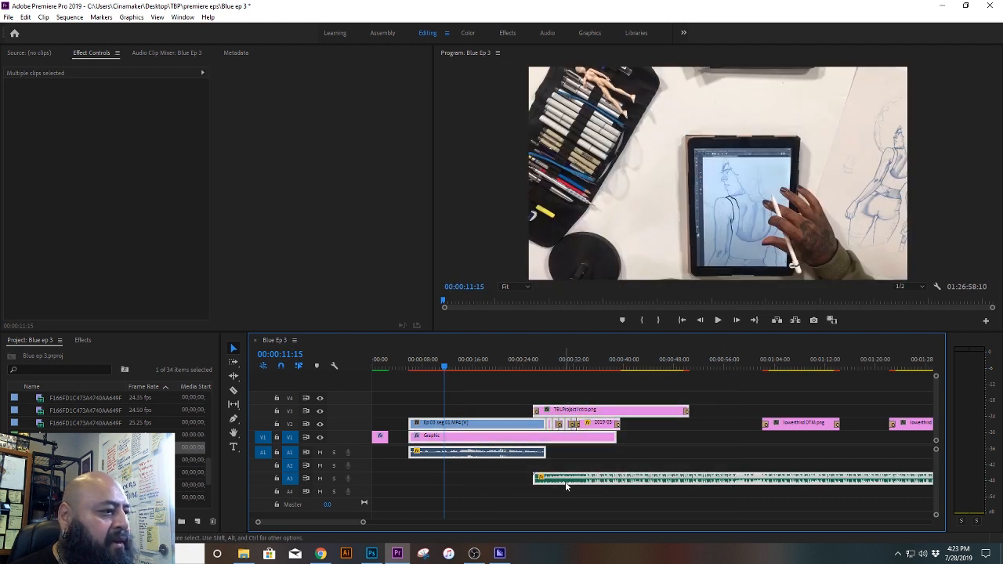
drag(565, 481, 543, 487)
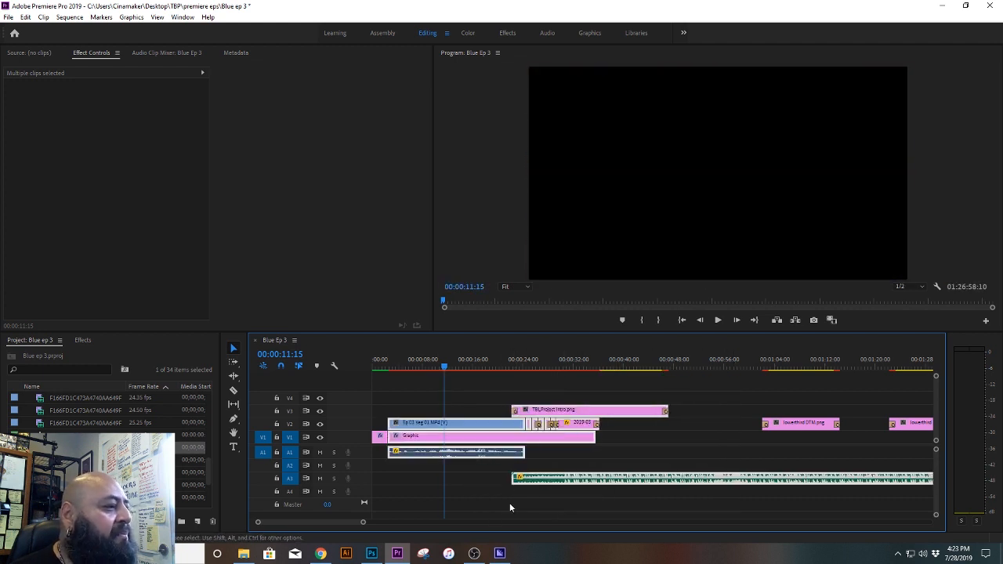
click(408, 496)
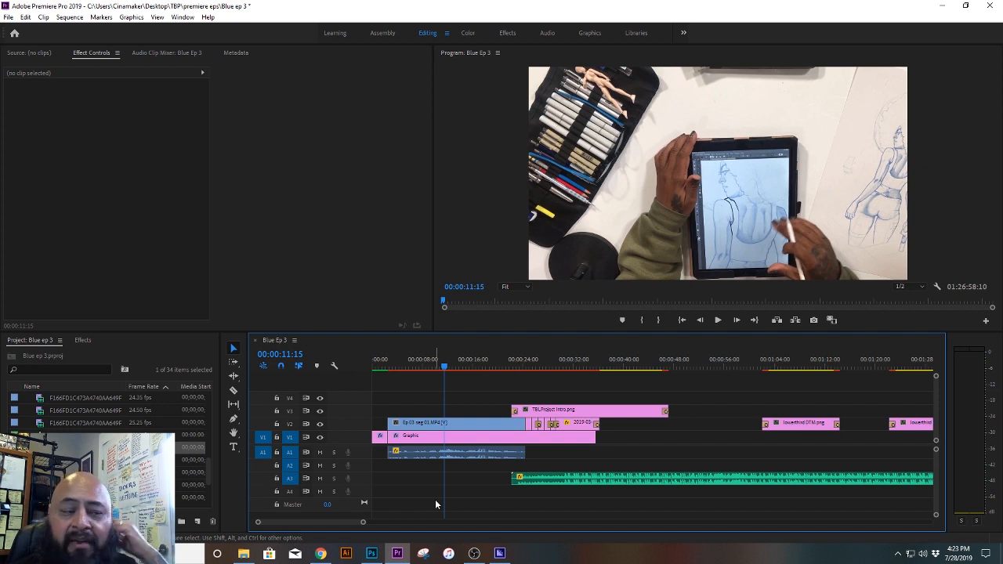
Step: Save the project and play the intro from the sequence start through the title's appearance
click(503, 366)
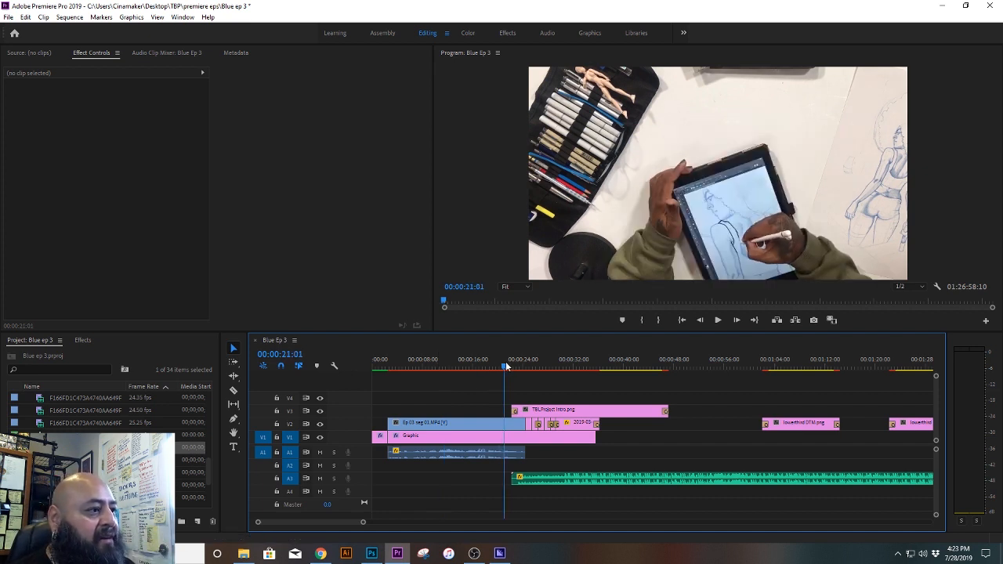
drag(505, 365, 341, 376)
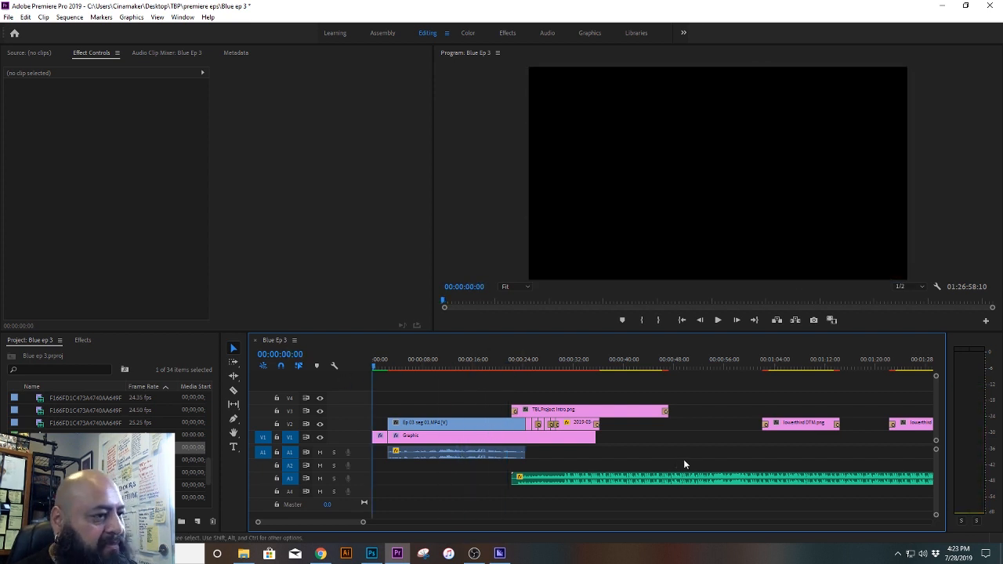
key(ctrl+s)
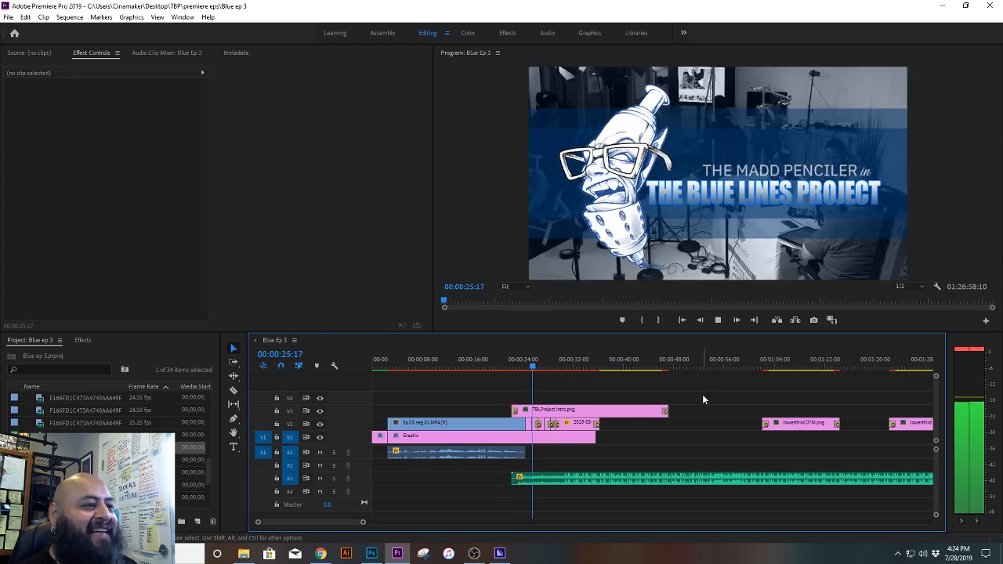
key(space)
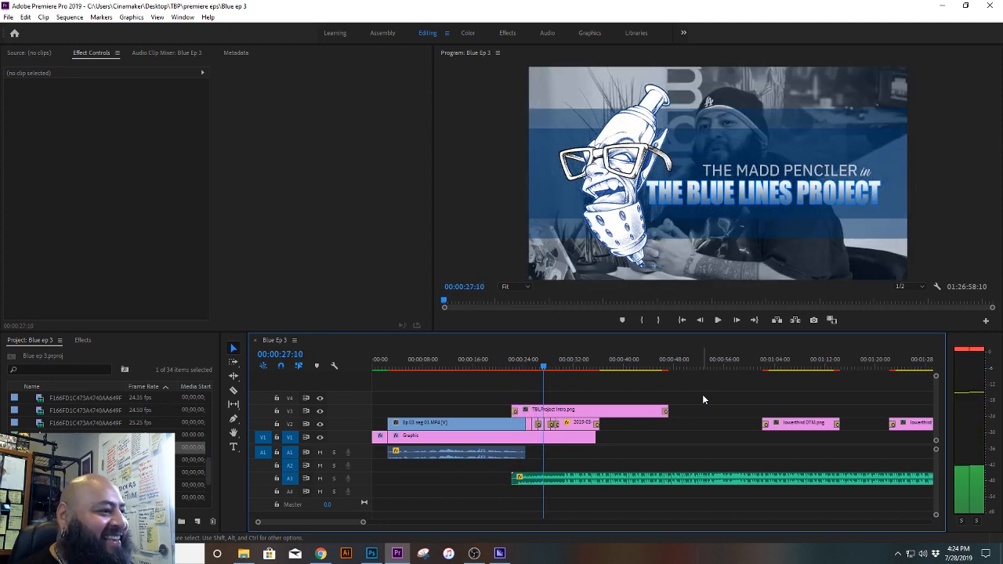
Step: Add a Cross Dissolve between the Ep 03 seg 01 excerpt and the first intro photo, and play back the transition
click(521, 368)
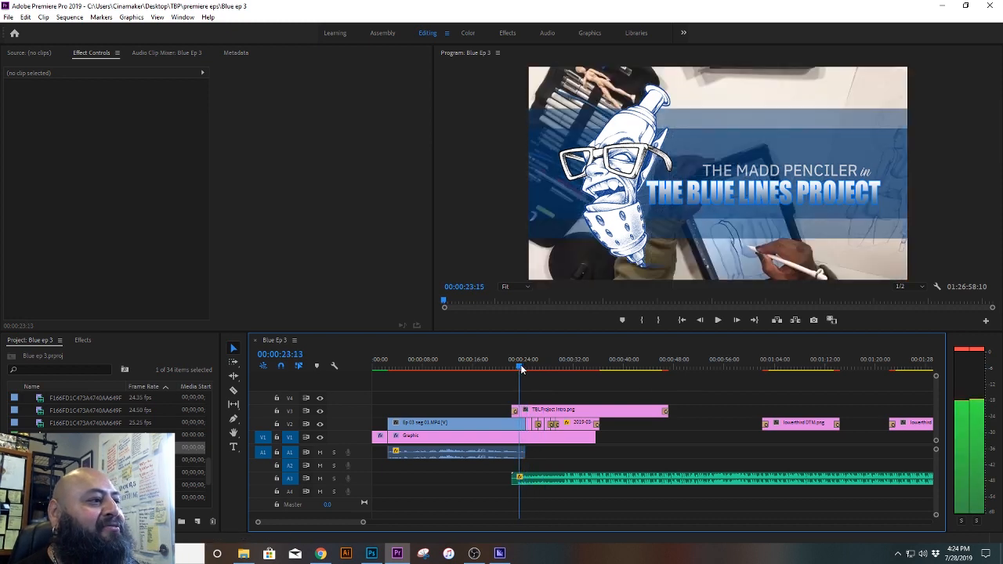
mouse_move(521, 367)
mouse_down()
mouse_move(532, 368)
mouse_move(520, 367)
mouse_up()
drag(362, 524, 298, 523)
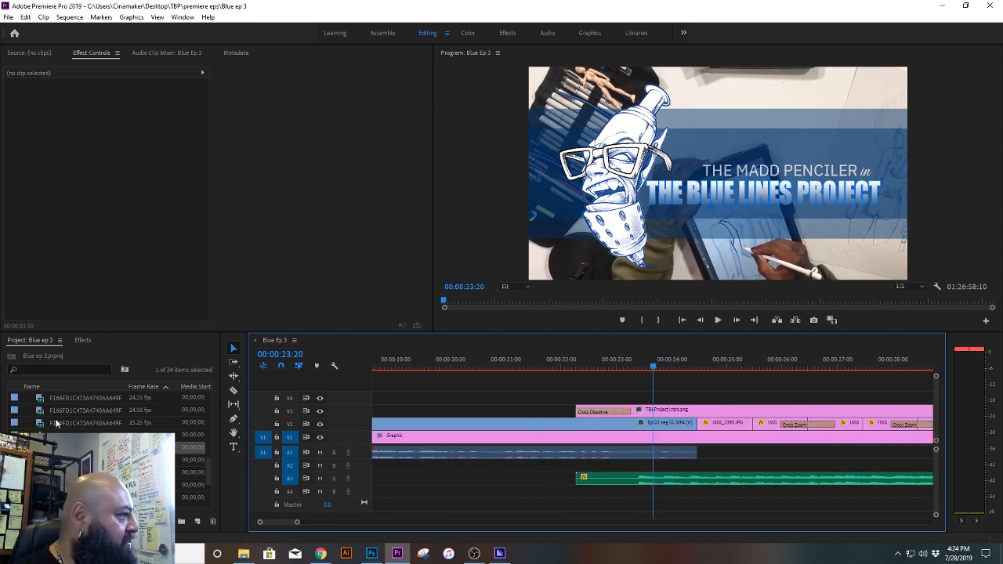
click(82, 340)
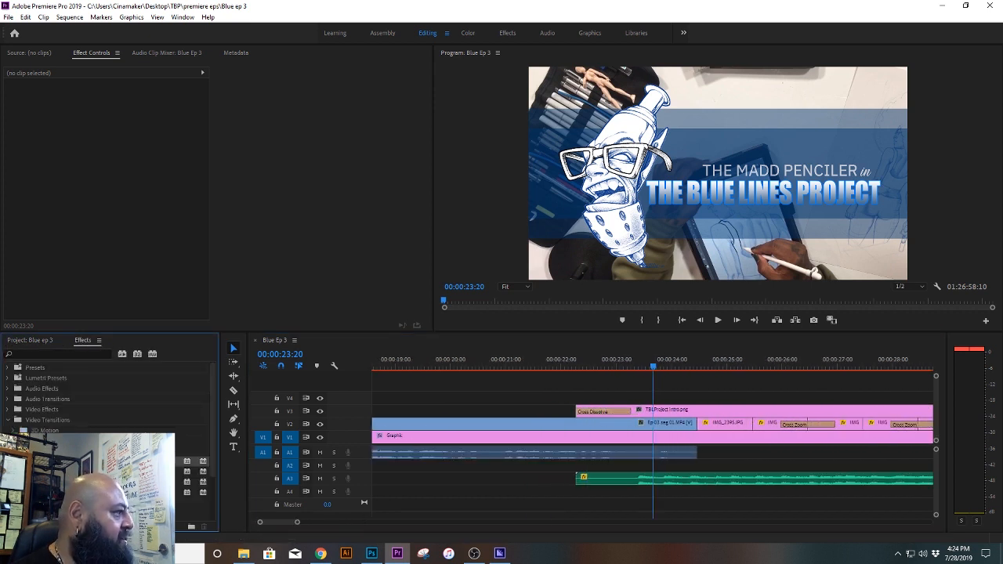
drag(632, 432, 698, 426)
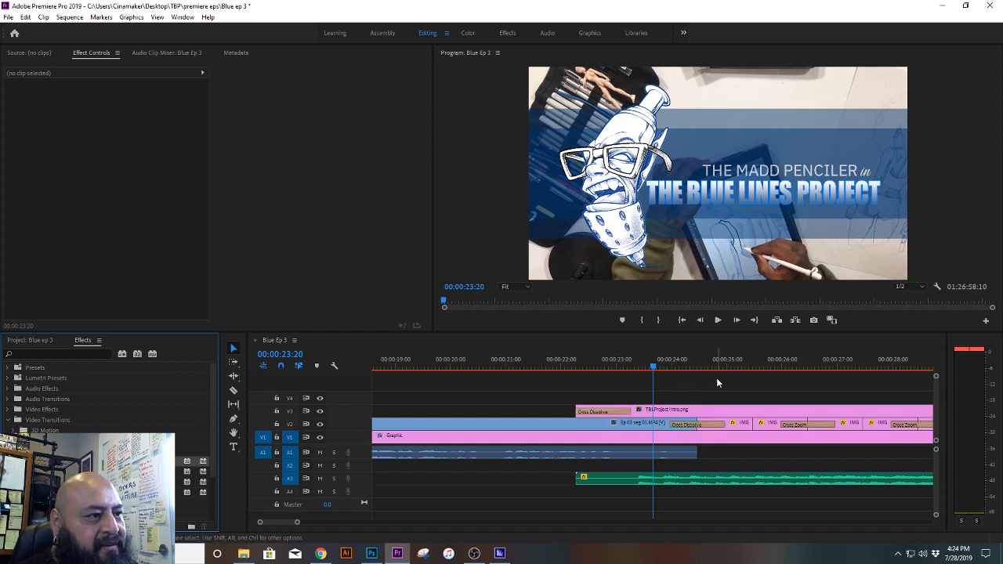
key(space)
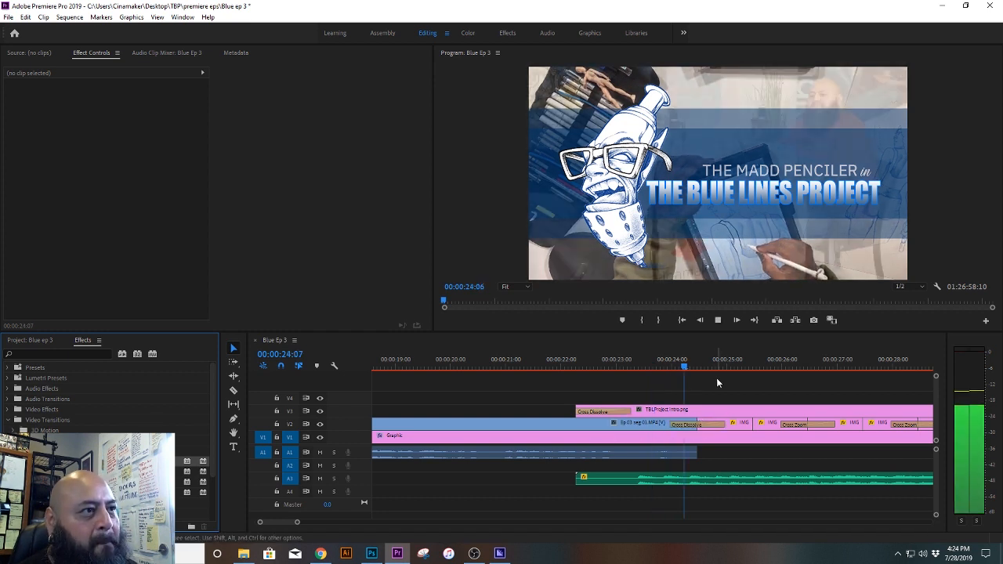
key(space)
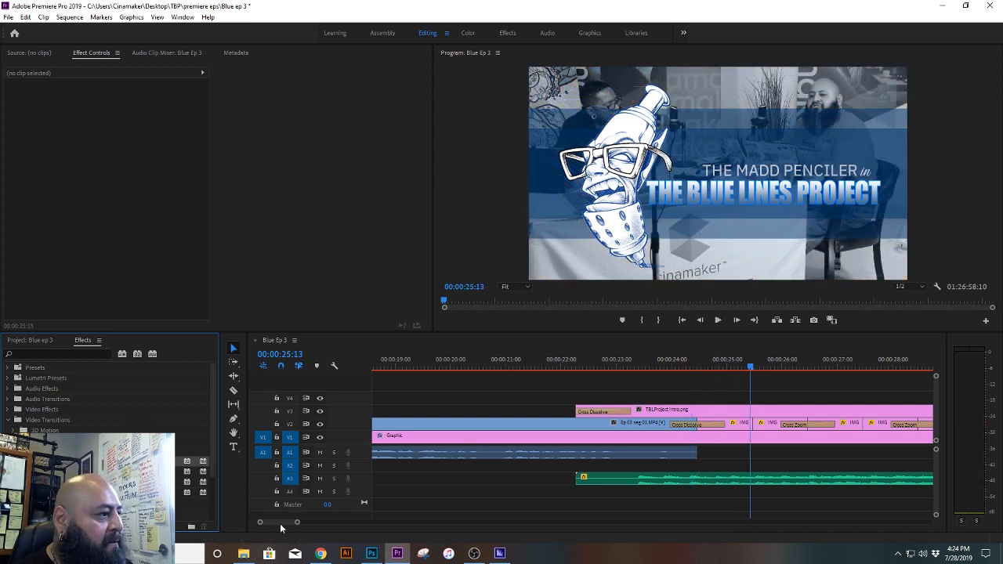
Step: Add a Cross Dissolve at the start of the Ep 03 seg 01 excerpt on V2 and scrub through it
drag(259, 521, 242, 527)
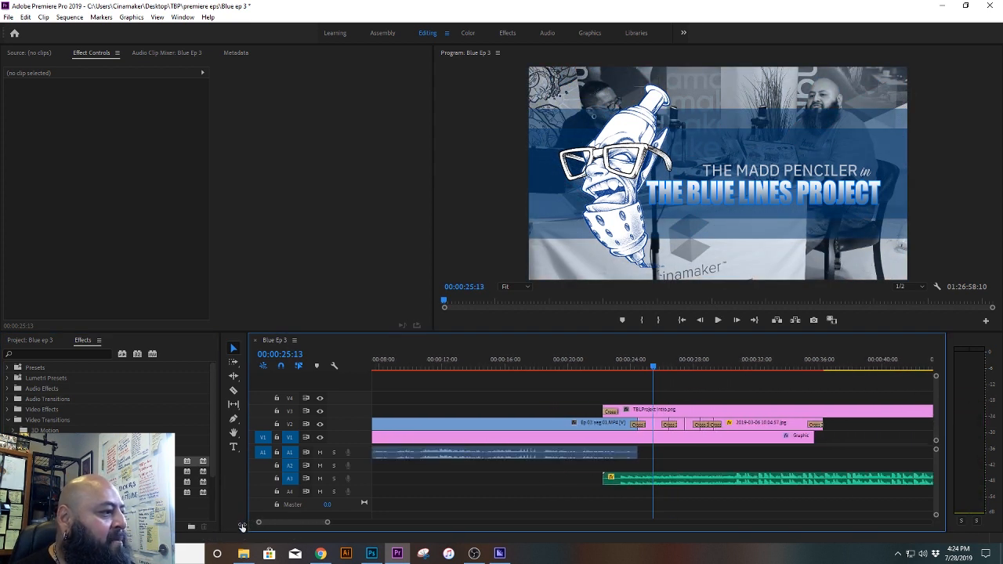
scroll(273, 526, up, 3)
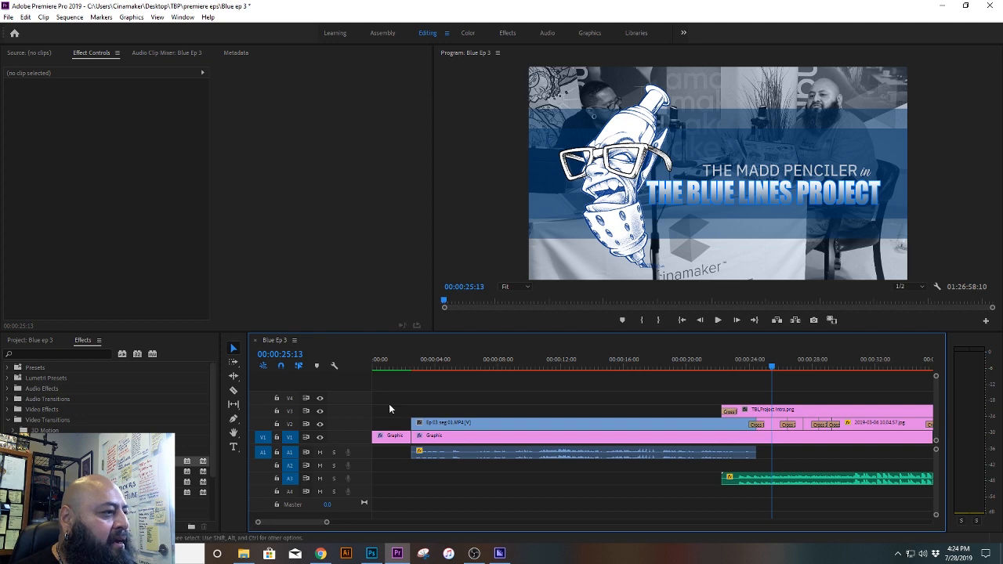
click(415, 365)
mouse_move(415, 366)
mouse_down()
mouse_move(407, 358)
mouse_move(414, 365)
mouse_up()
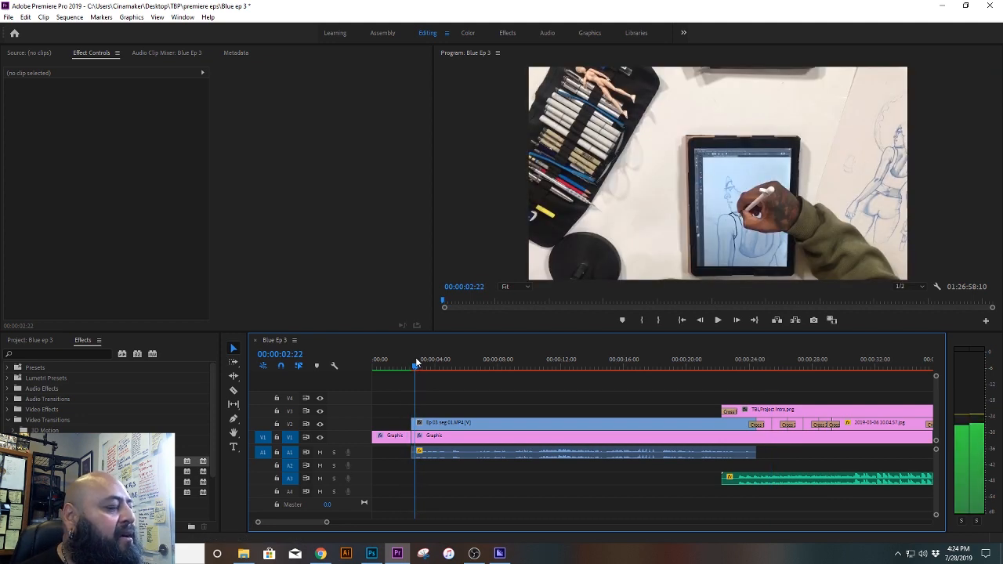
click(501, 424)
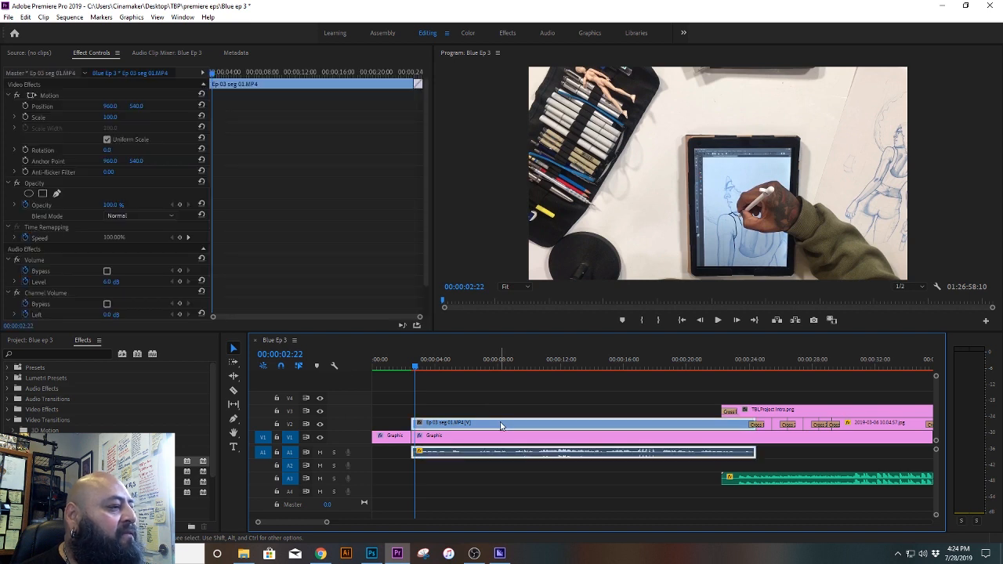
click(72, 461)
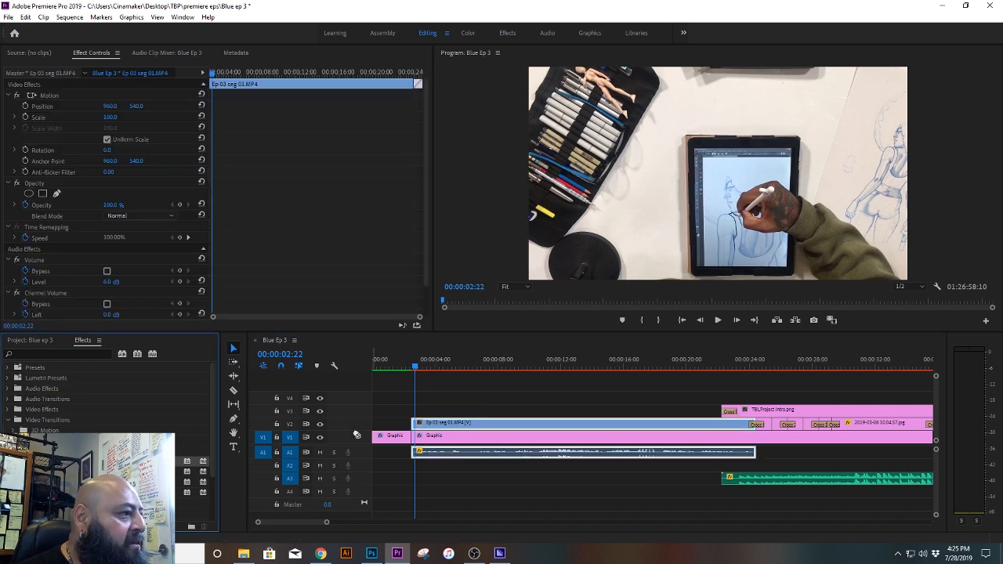
drag(419, 428, 419, 429)
drag(401, 368, 450, 370)
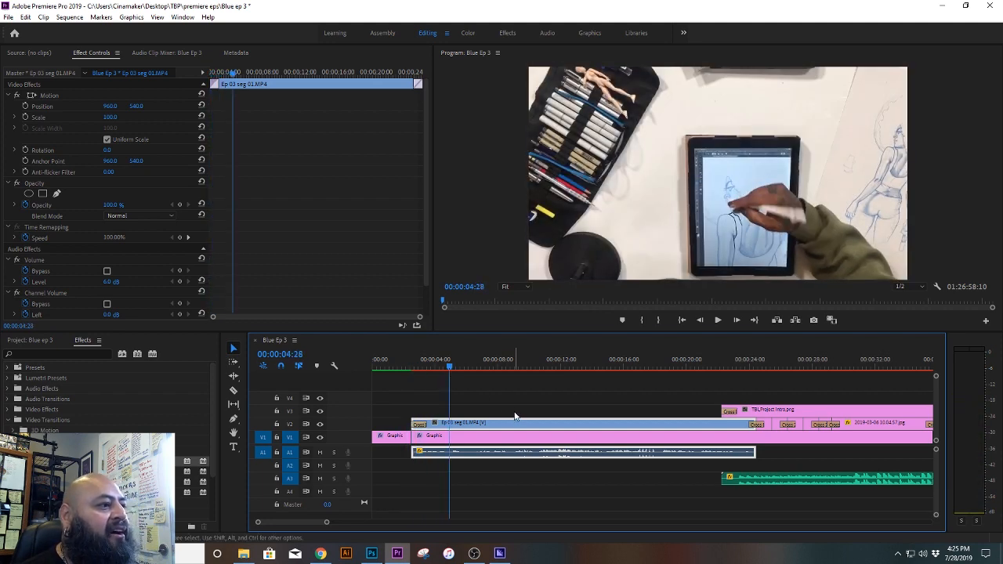
Step: Try 003679, 666666 and 006699 as the fill colour of Shape 01 in the Graphic clip beneath the excerpt
click(515, 412)
click(515, 424)
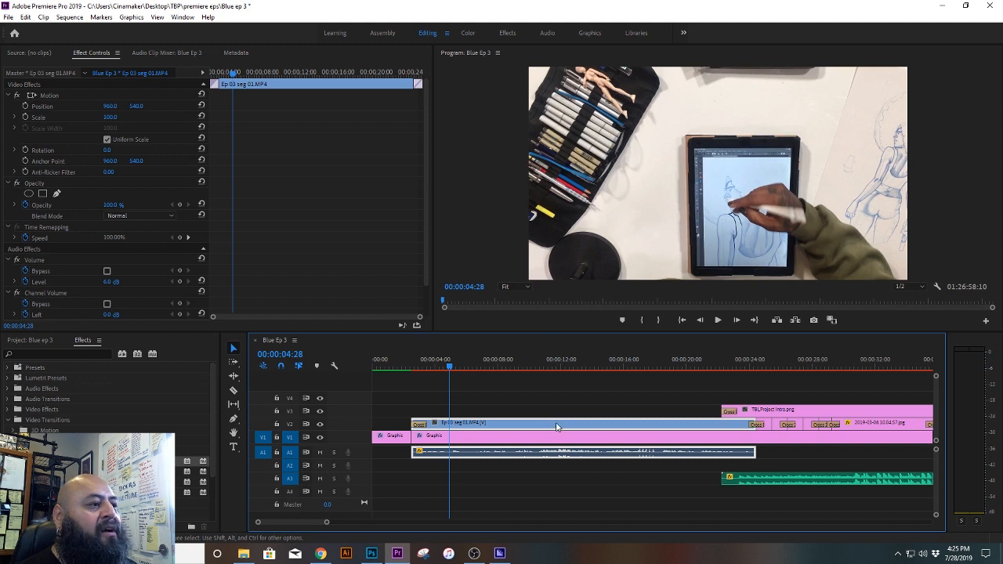
click(505, 441)
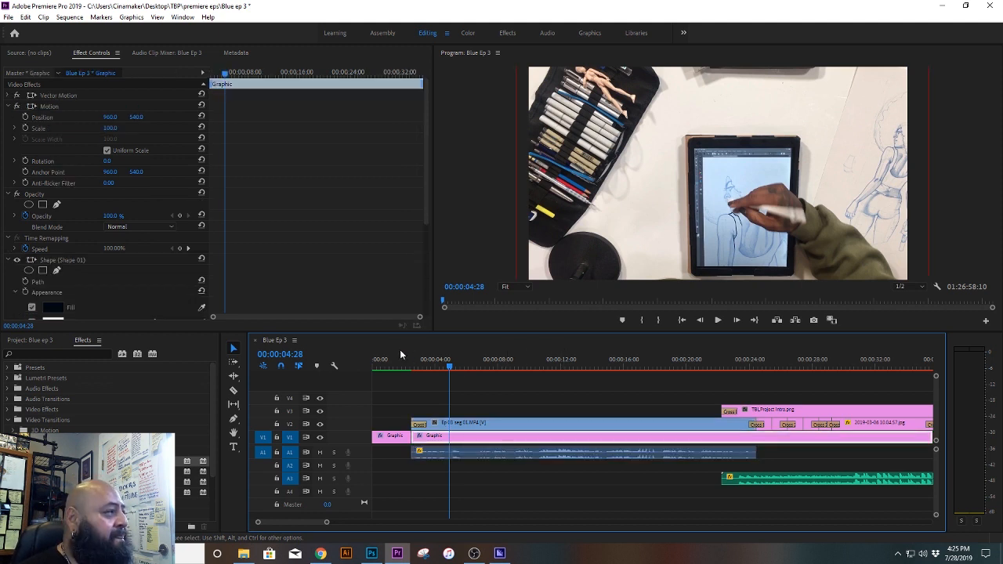
drag(427, 144, 374, 230)
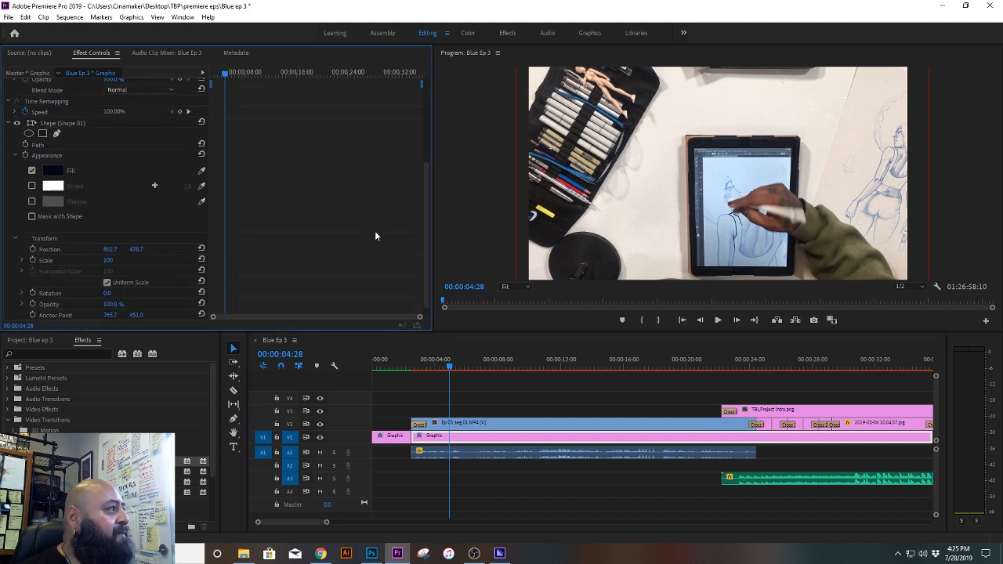
click(52, 172)
drag(497, 317, 527, 301)
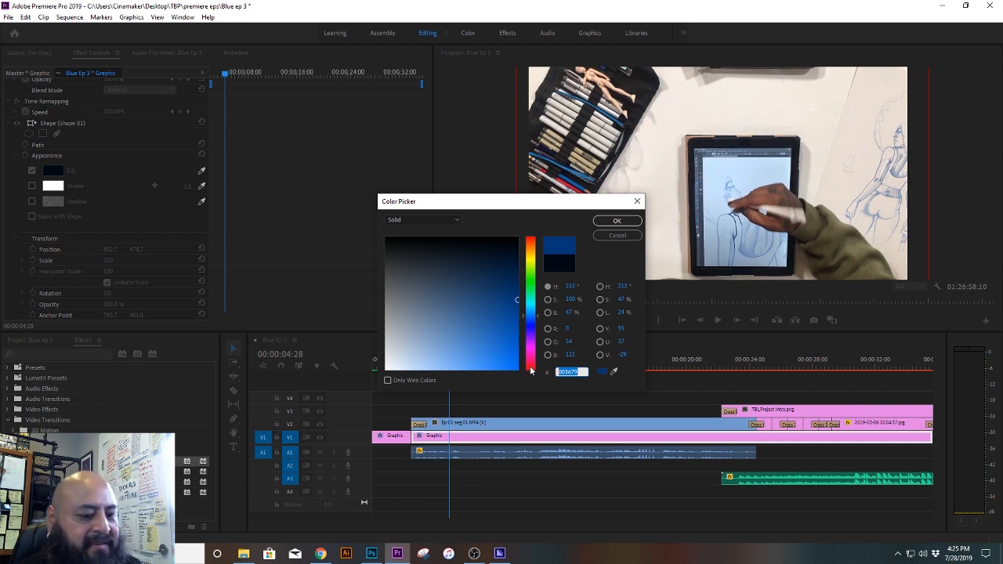
text(66666)
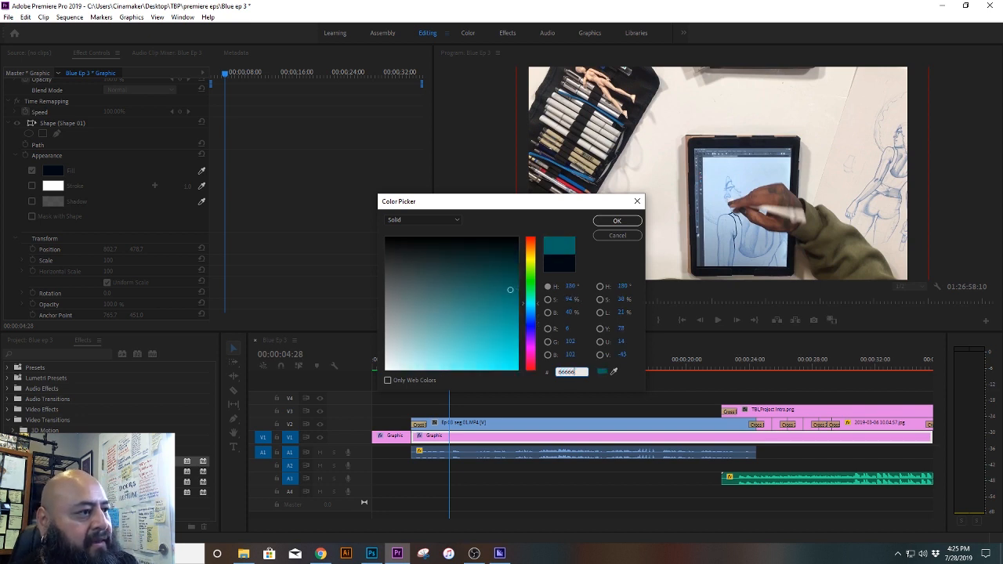
text(6)
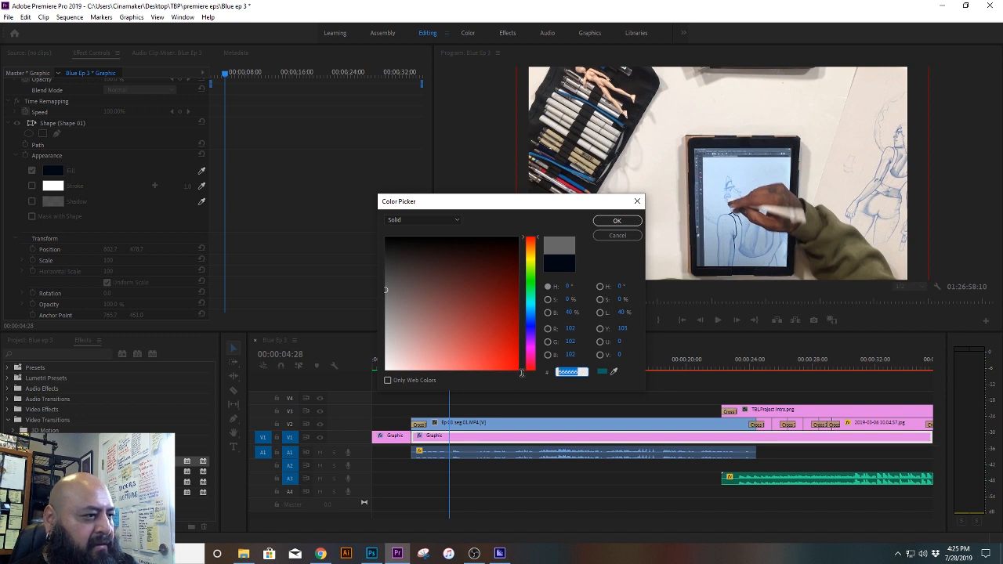
text(006699)
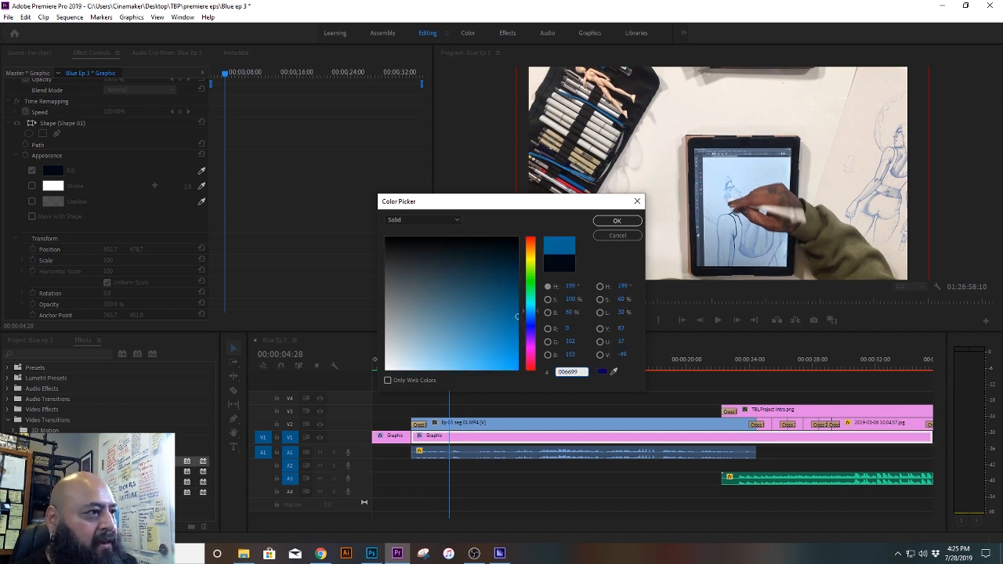
key(Return)
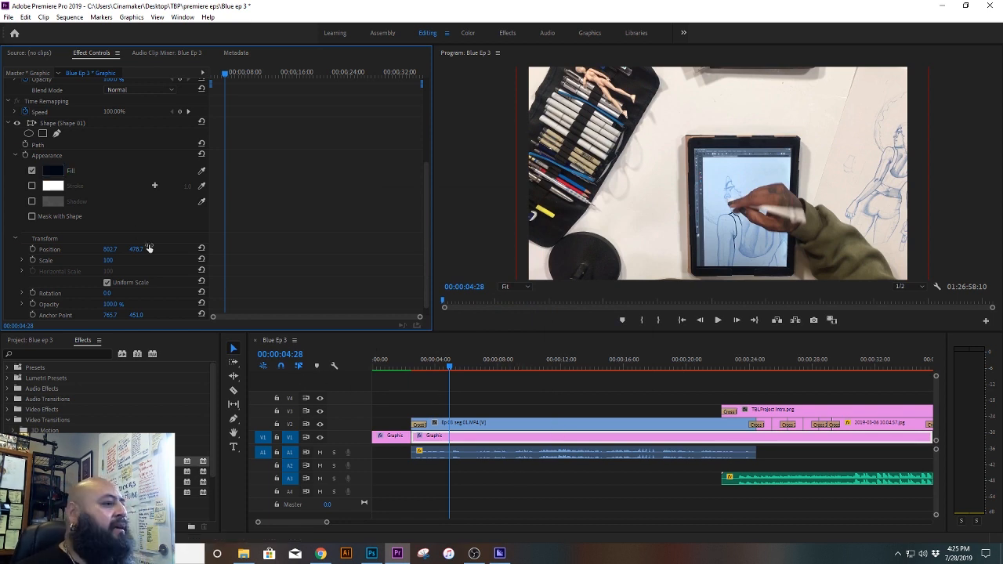
Step: Set the blend mode of the Ep 03 seg 01 excerpt on V2 to Luminosity after trying Multiply, Darken, Color and Saturation
click(488, 424)
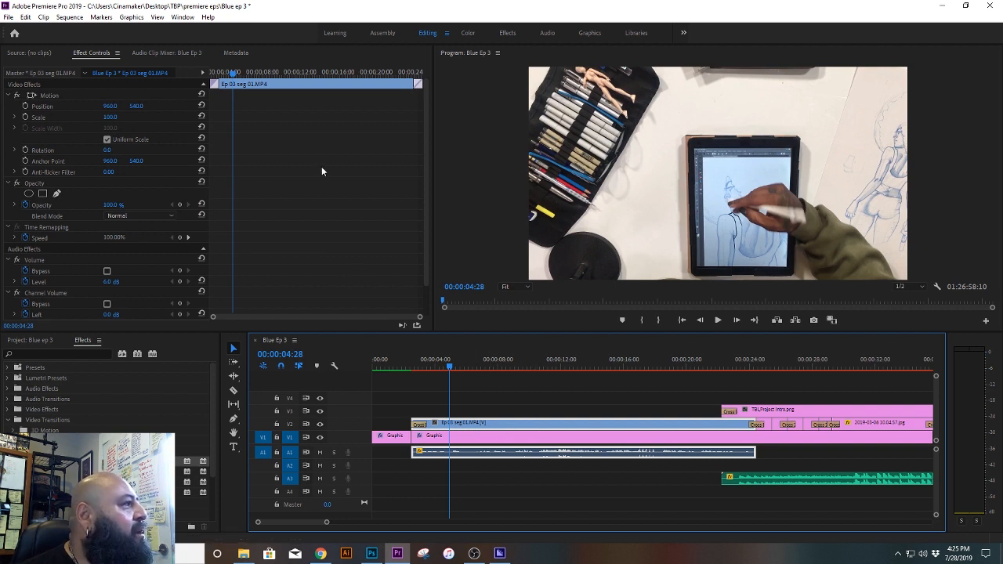
click(426, 241)
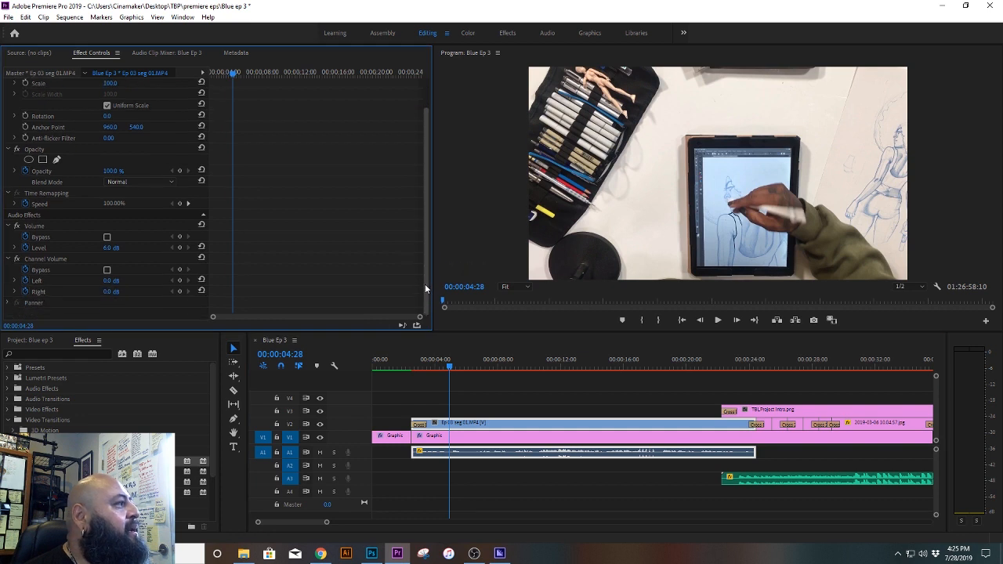
click(137, 181)
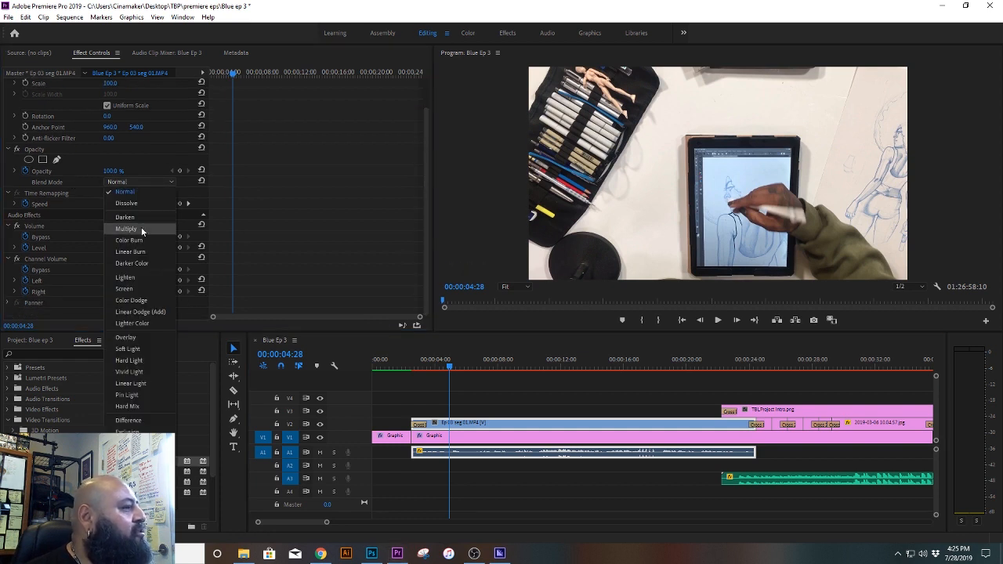
click(126, 229)
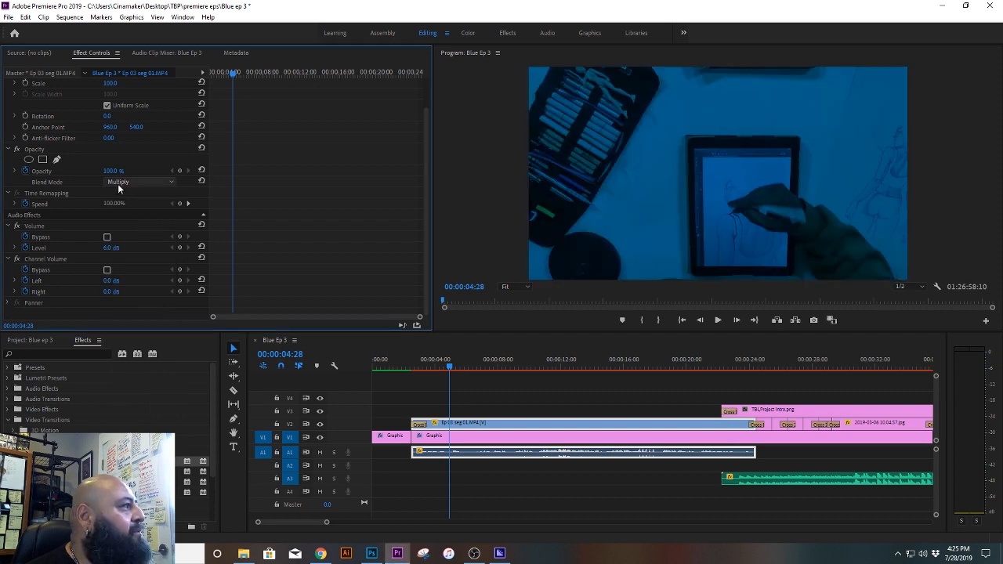
click(117, 184)
click(121, 216)
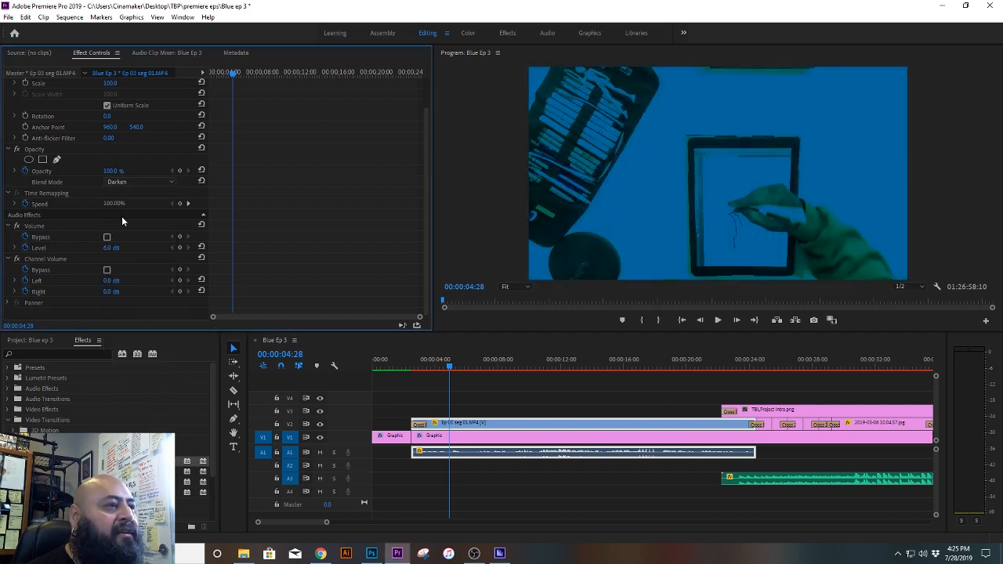
click(132, 182)
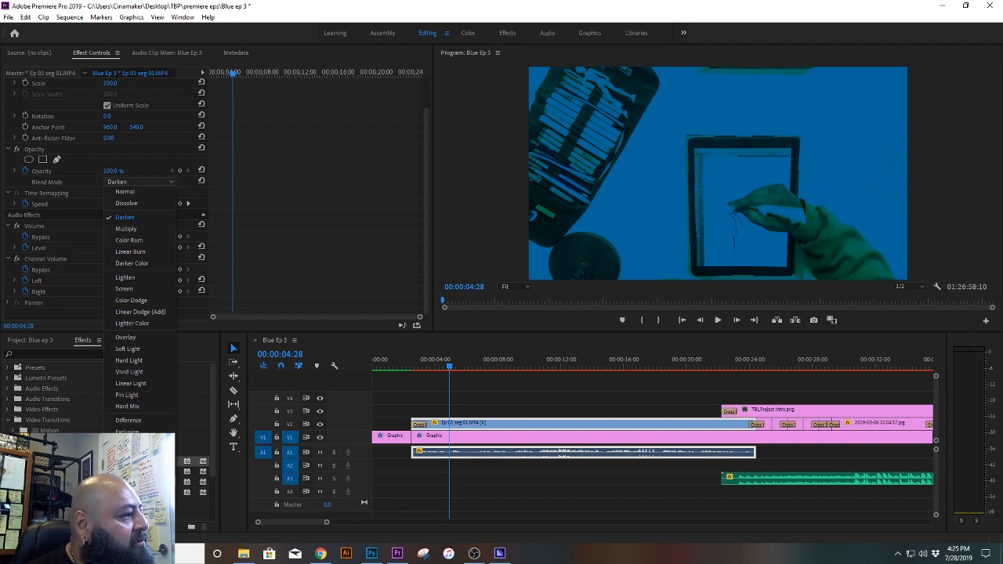
click(126, 491)
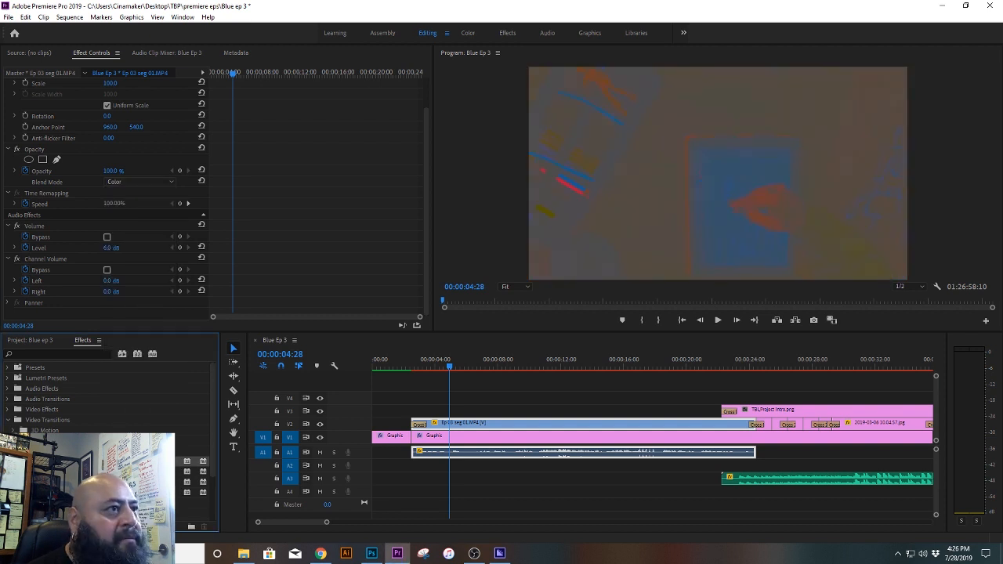
click(120, 182)
click(125, 479)
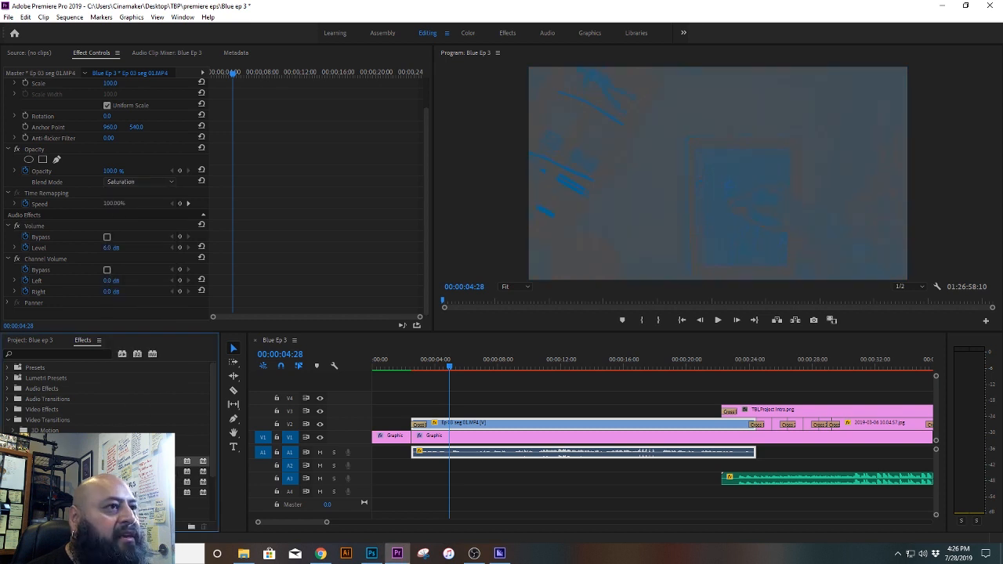
click(131, 183)
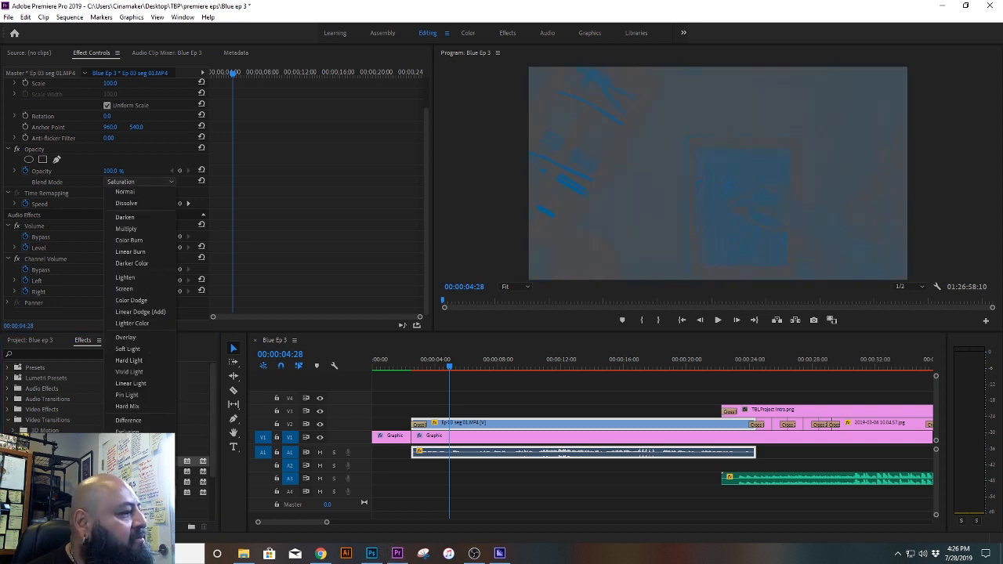
click(127, 502)
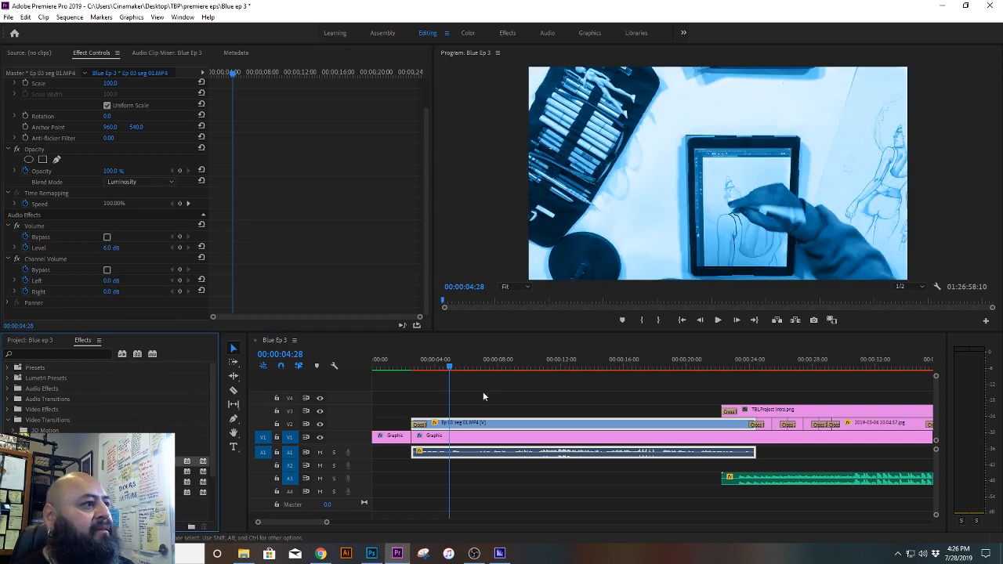
Step: Play the intro from 00:00:01:26 through the title and photo transitions, and save the project
click(421, 366)
drag(421, 366, 403, 366)
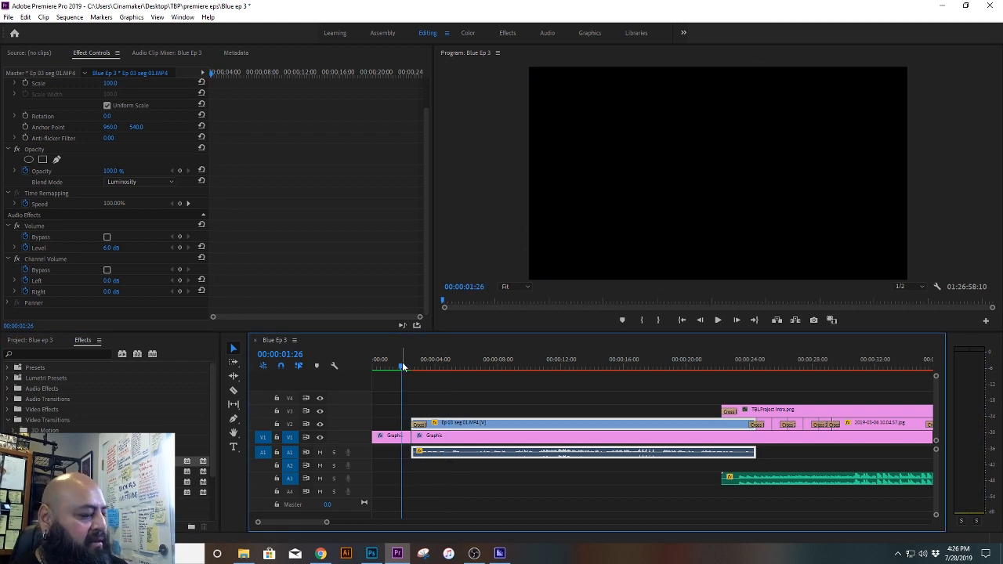
key(space)
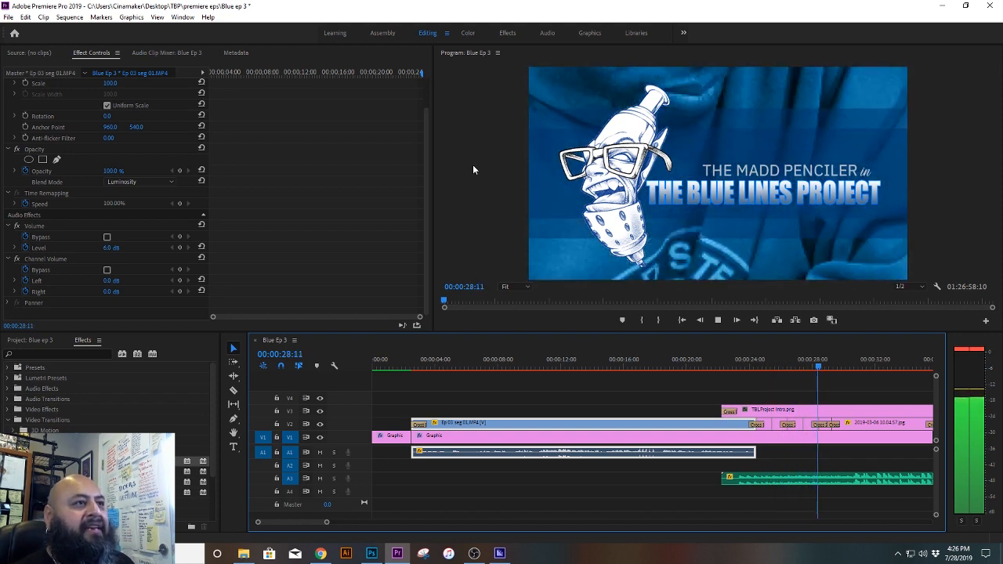
key(space)
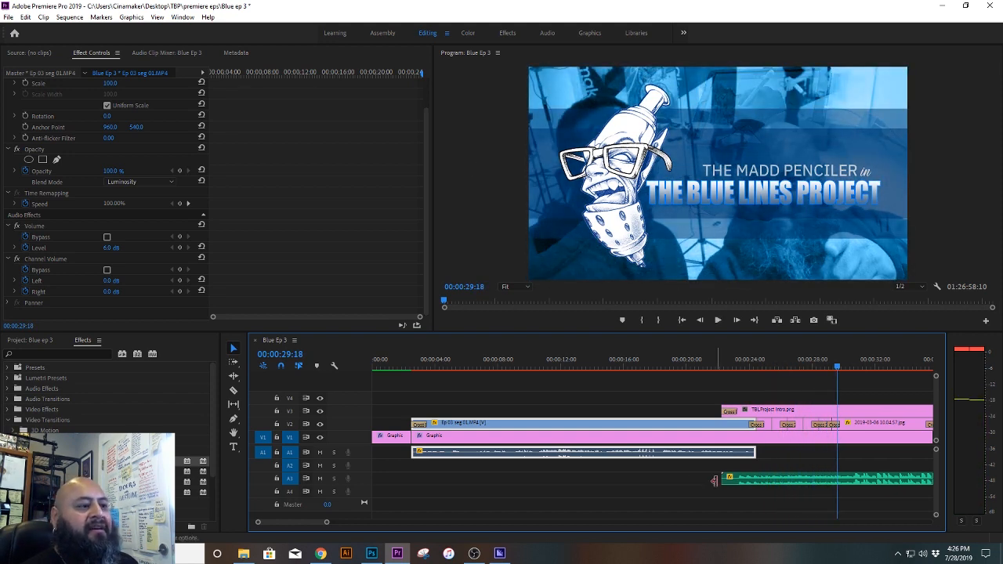
drag(328, 523, 389, 523)
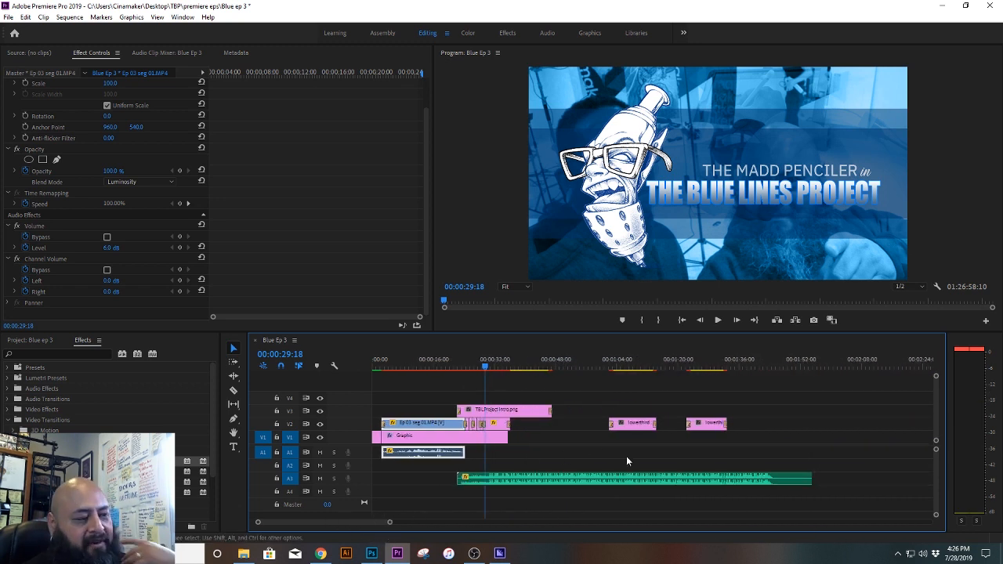
key(ctrl+s)
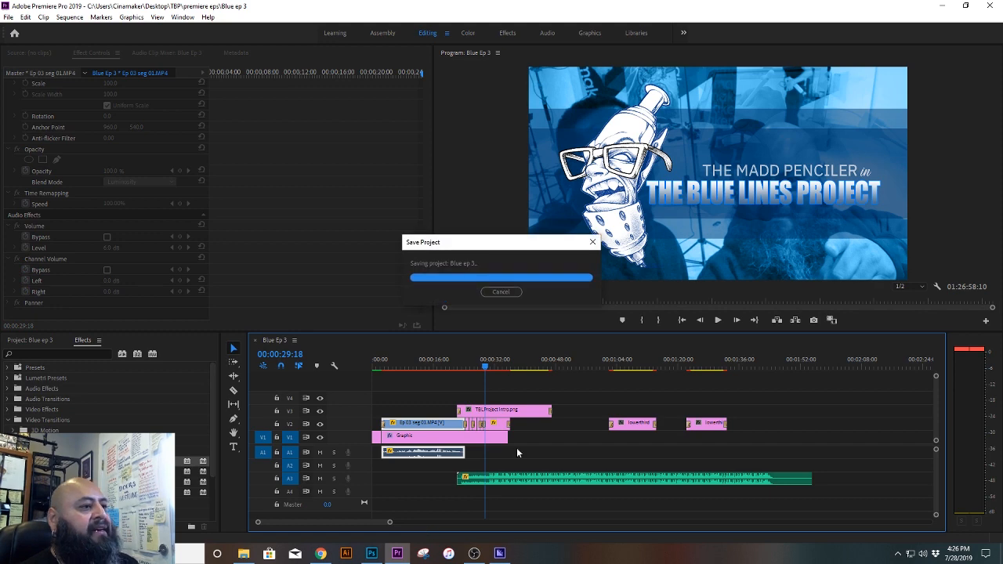
Step: Move the volume keyframes of the SuperFriends beat music on A3 earlier so the fade-out starts at 00:00:34:13
drag(504, 368, 561, 377)
click(608, 479)
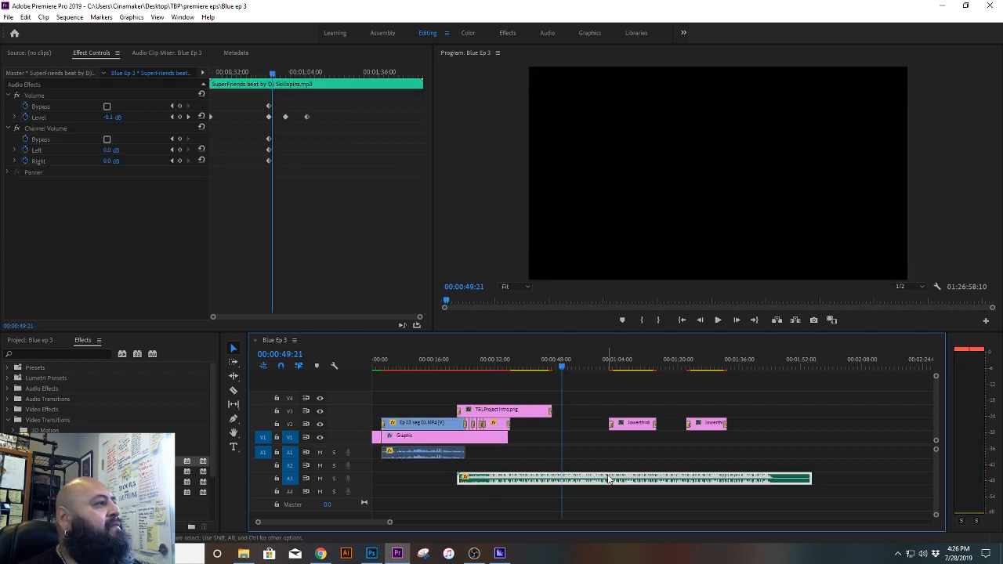
drag(563, 367, 504, 373)
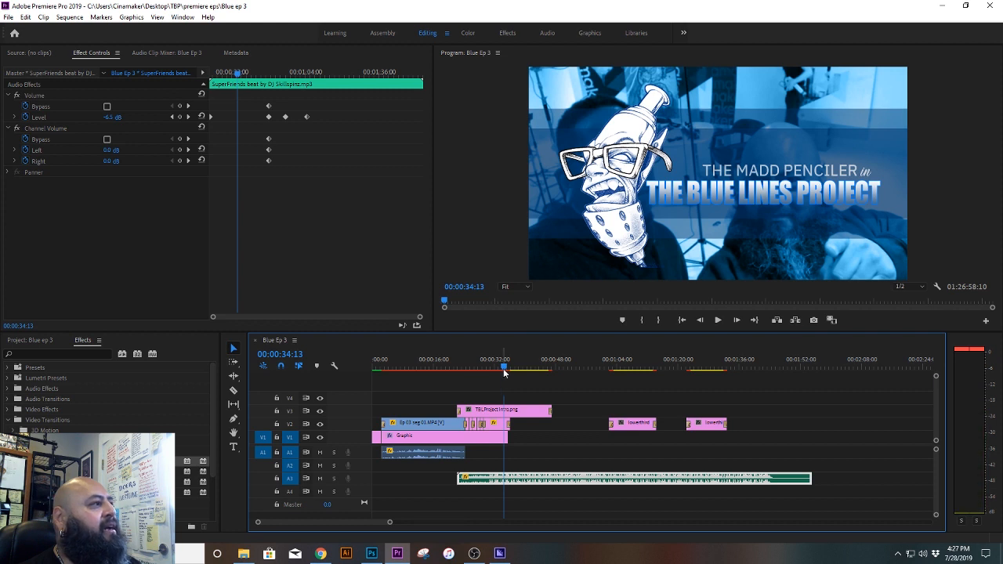
click(324, 238)
drag(337, 224, 239, 119)
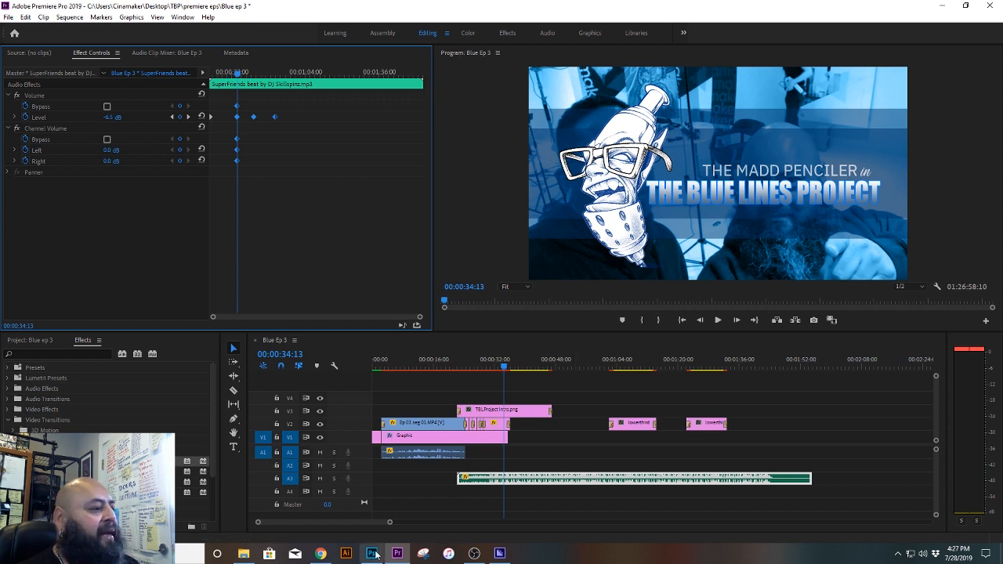
Step: Move the long Ep 03 seg 01 clip from the sequence's end to directly after the intro's Graphic clip on V1
drag(390, 522, 930, 520)
click(848, 442)
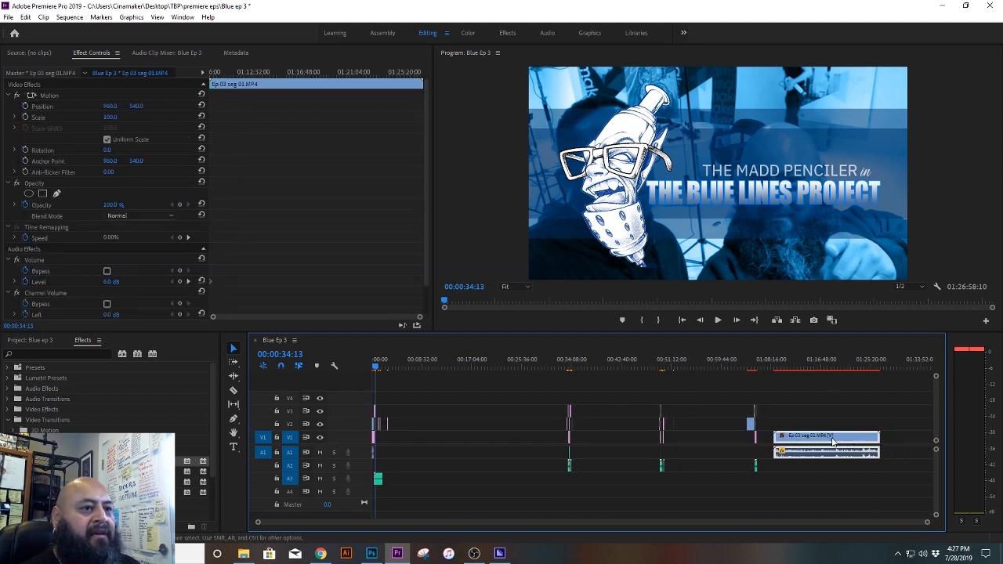
drag(833, 442, 458, 444)
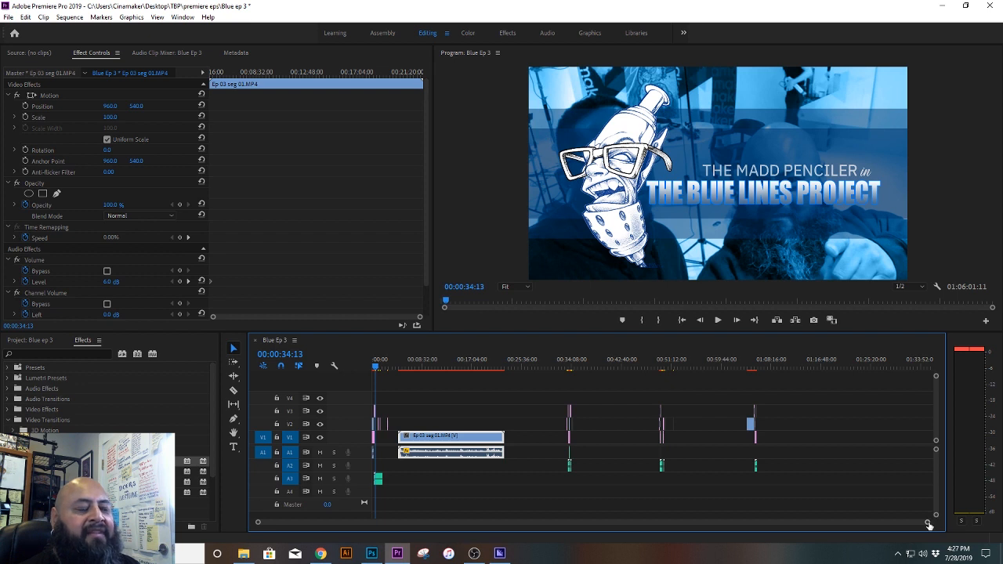
drag(929, 522, 701, 553)
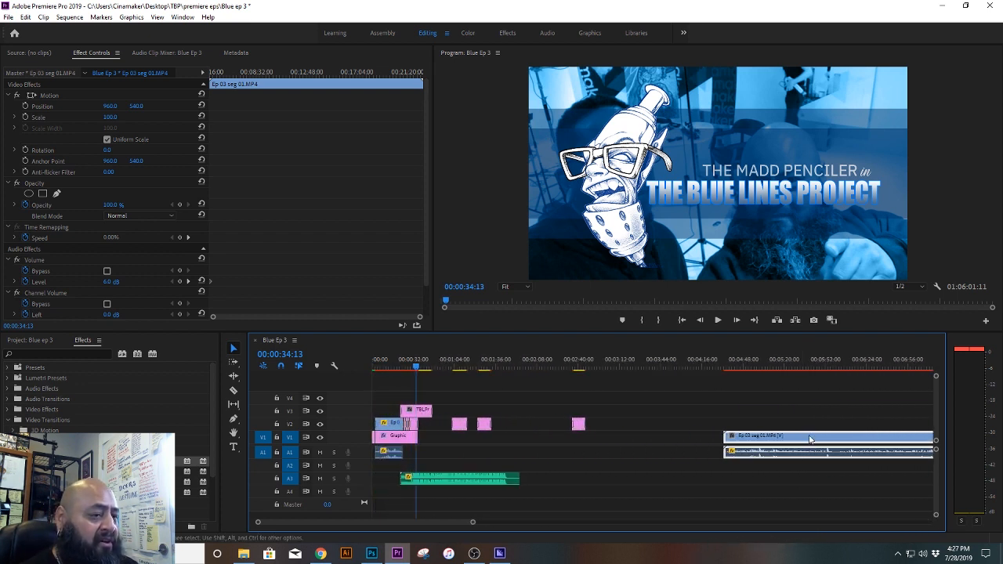
drag(811, 437, 535, 454)
drag(472, 524, 376, 522)
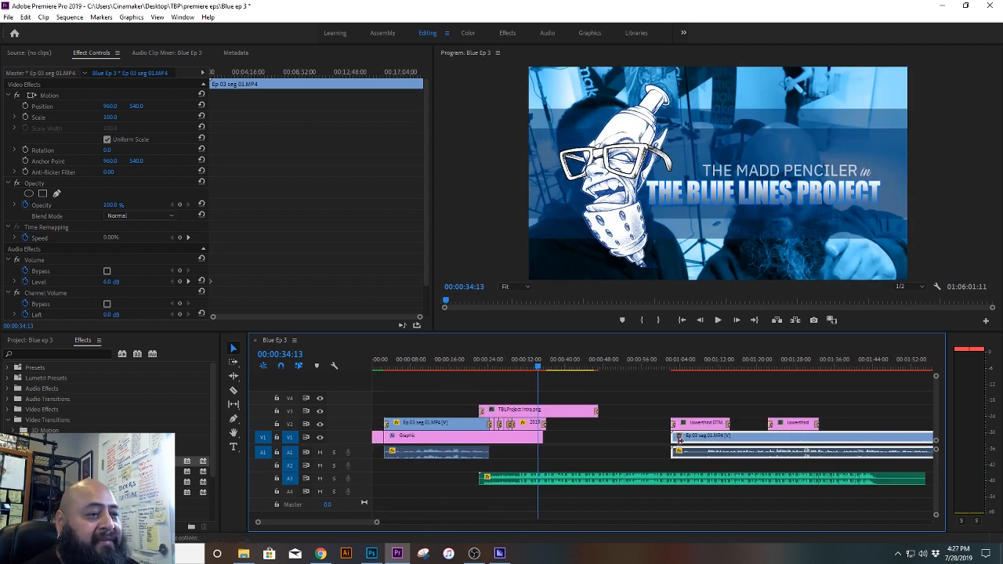
drag(727, 439, 637, 446)
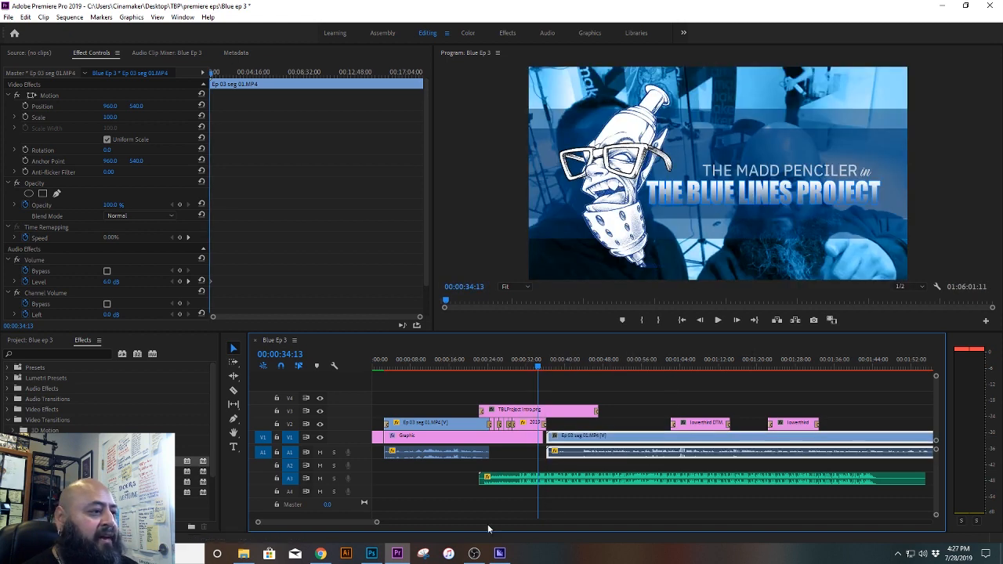
drag(377, 524, 320, 523)
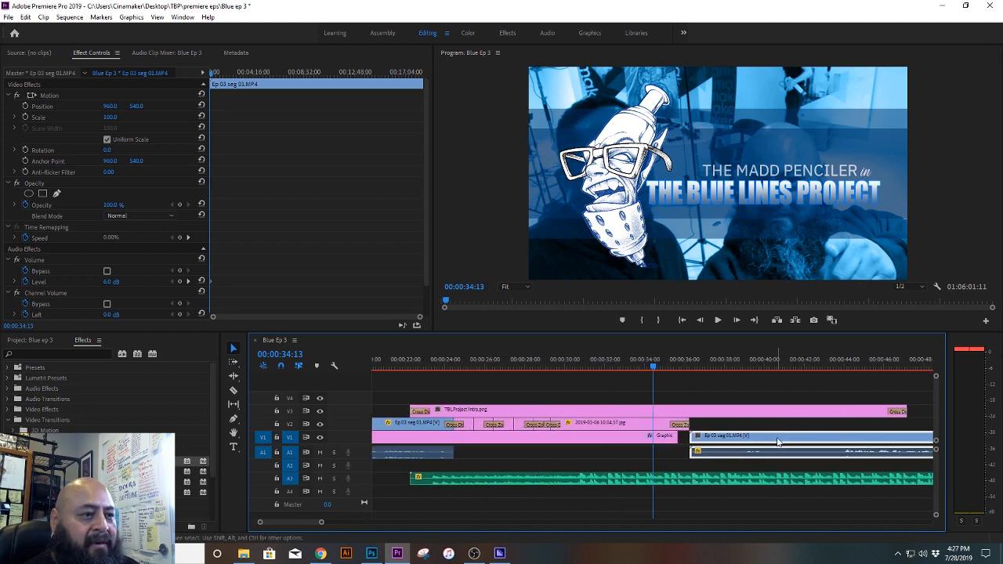
drag(777, 442, 766, 437)
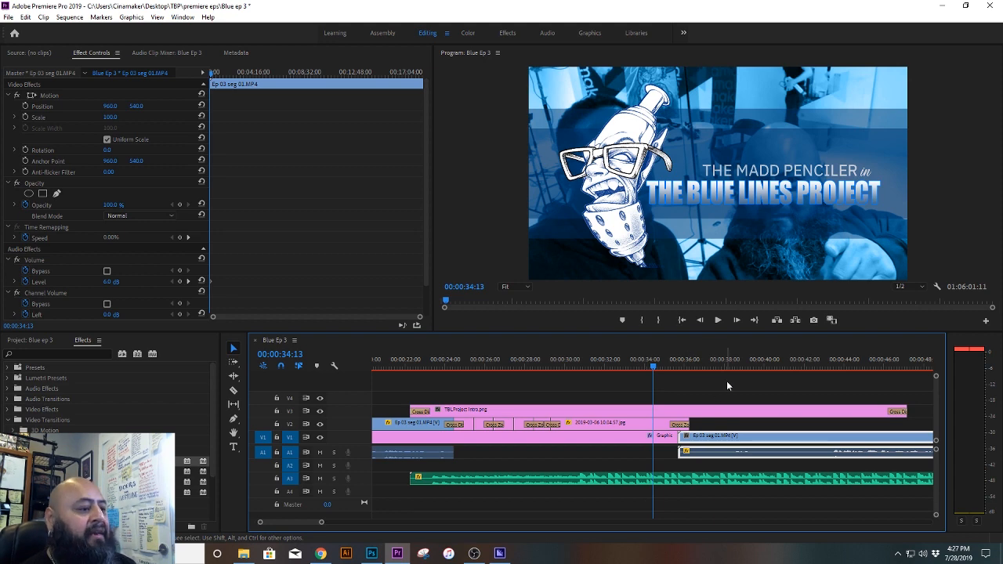
Step: Play from 00:00:34:13 through the intro's end, the music fade and the first lower third over the interview
key(space)
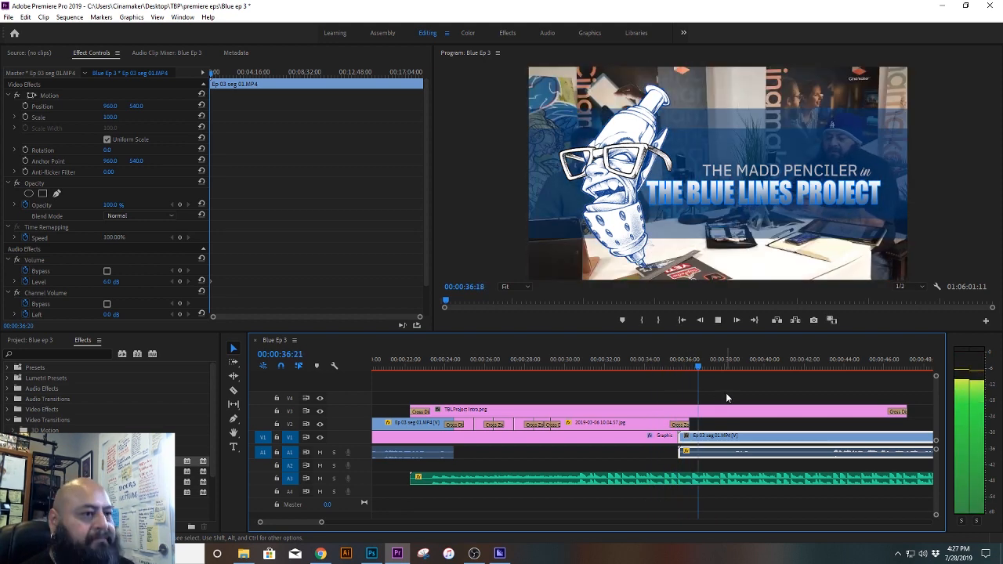
click(738, 480)
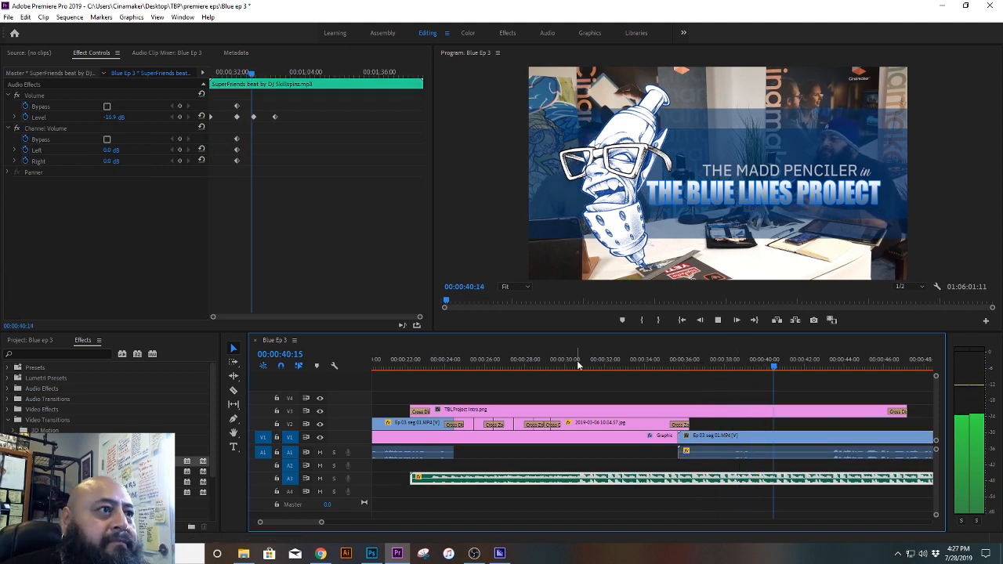
drag(321, 522, 391, 530)
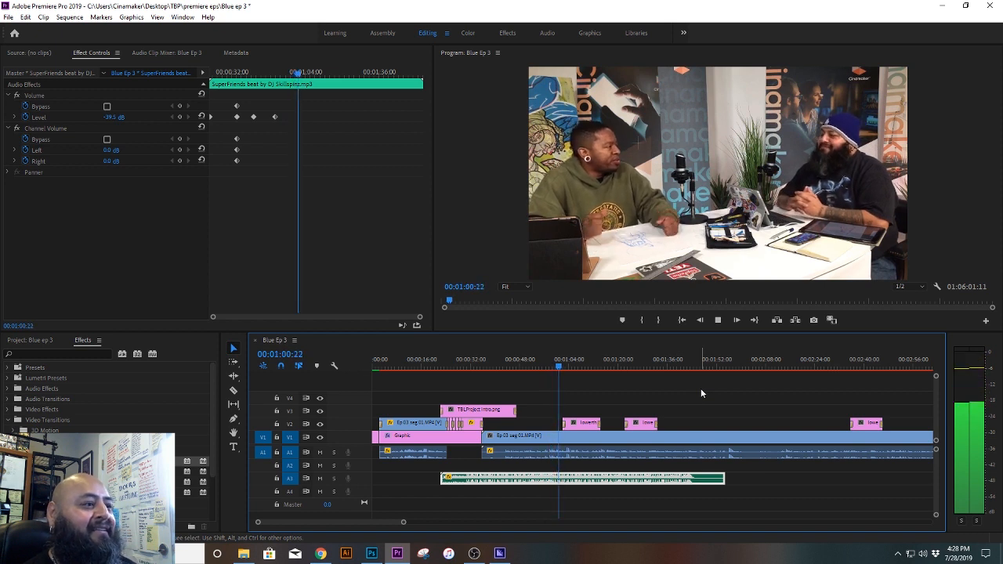
key(space)
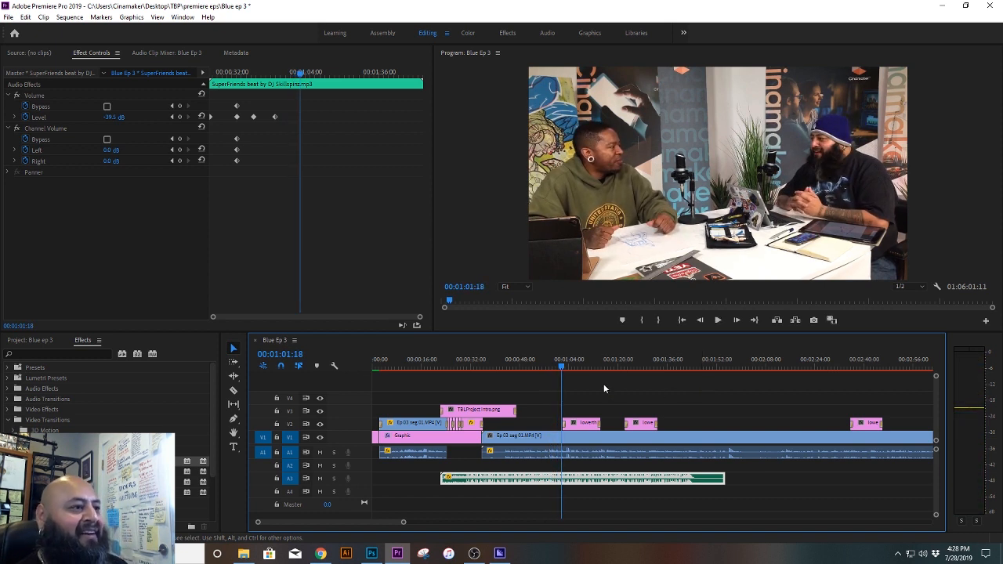
key(space)
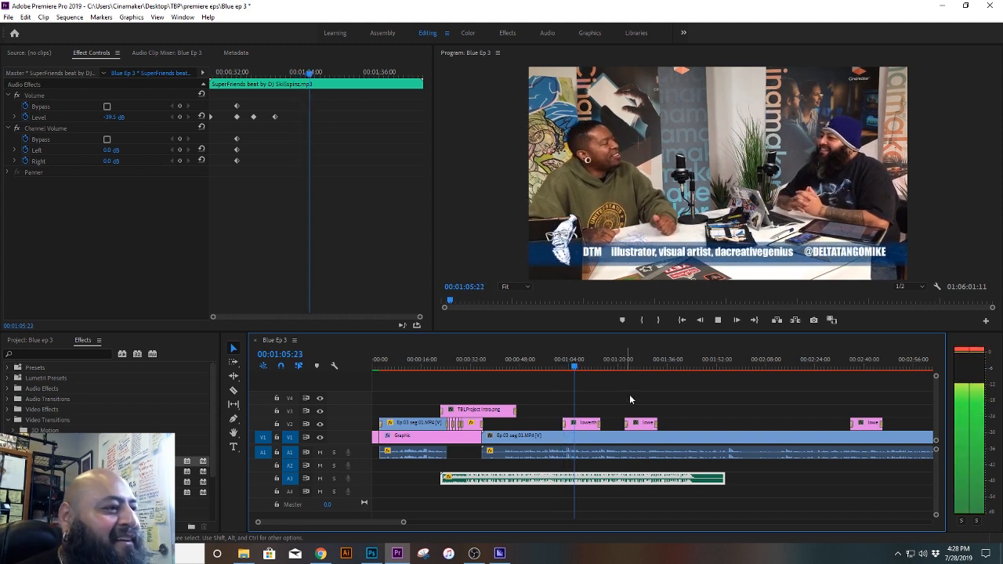
key(space)
Step: Move lowerthird Way.png to about 00:01:02 and the DTM lower third to about 00:01:30, and play from 00:00:58:29
click(642, 427)
drag(642, 427, 711, 427)
click(707, 369)
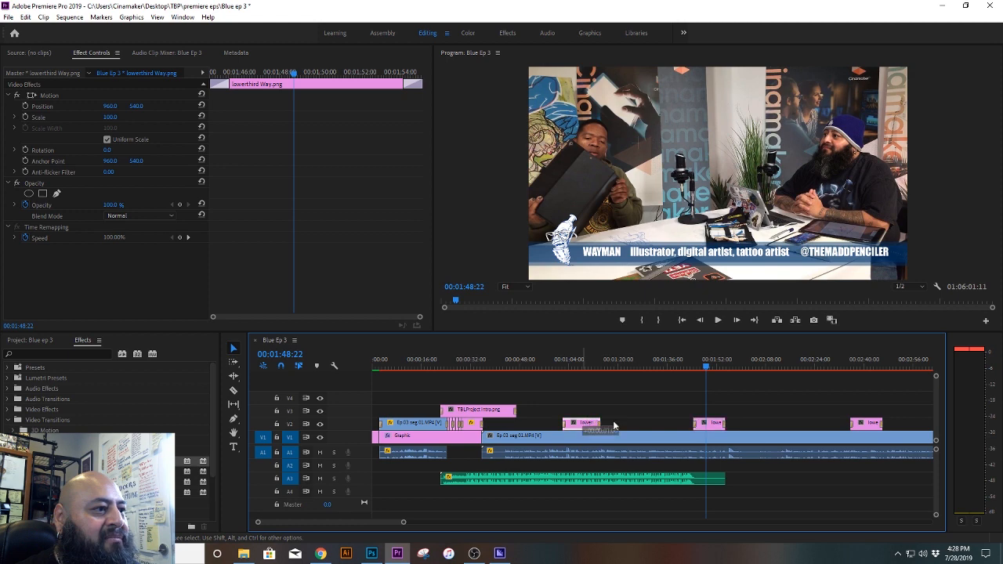
drag(613, 422, 579, 423)
click(554, 365)
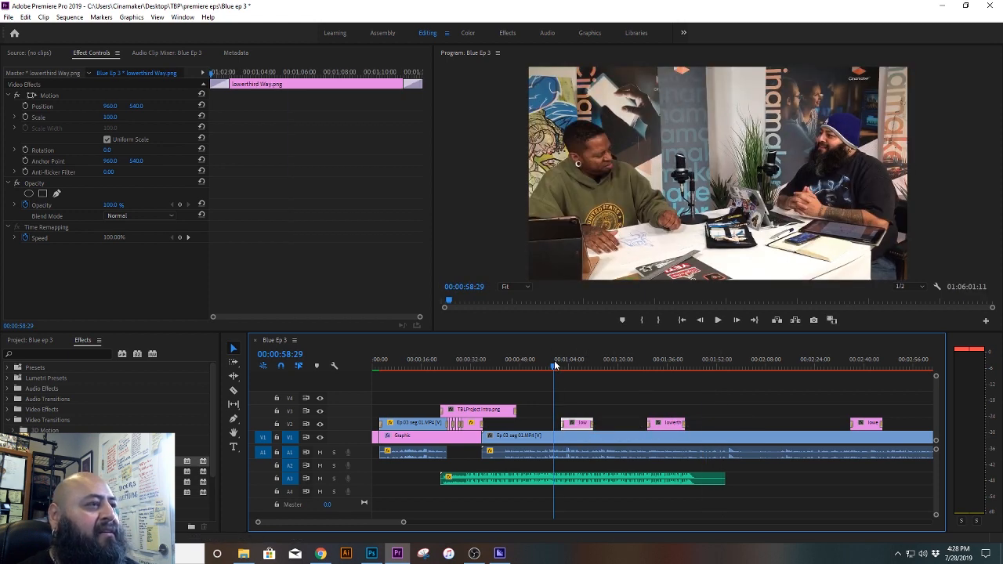
key(space)
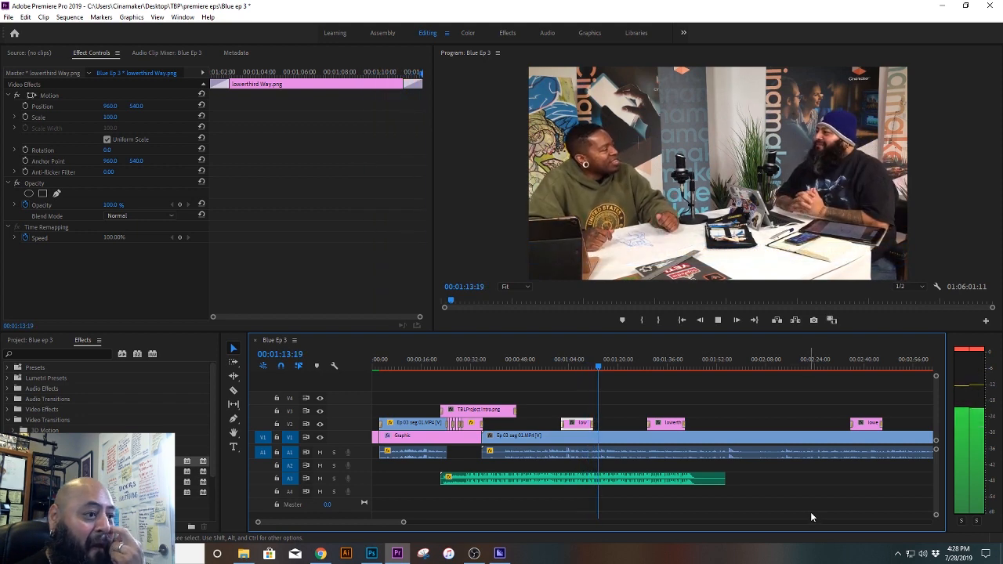
Step: Move the DTM lower third to about 00:01:18 and lowerthird Way.png to about 00:02:08, and view the third lower third at 00:02:42:02
drag(403, 522, 462, 523)
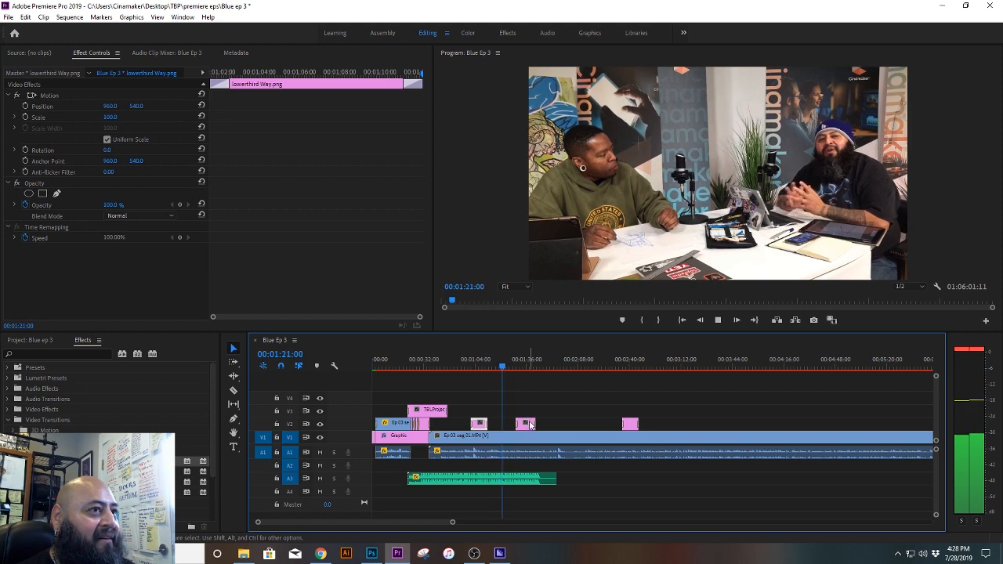
drag(530, 424, 589, 429)
click(633, 365)
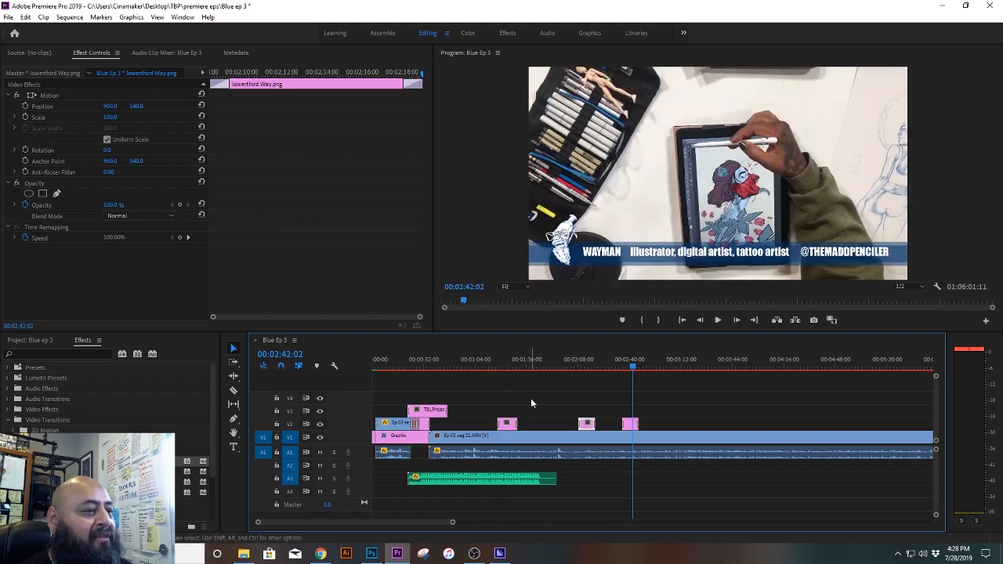
Step: Move lowerthird Way.png on V2 to about 00:01:46, check it in playback, and delete the remaining third lower third near 00:02:40
mouse_move(523, 369)
mouse_down()
mouse_move(554, 368)
mouse_move(537, 369)
mouse_up()
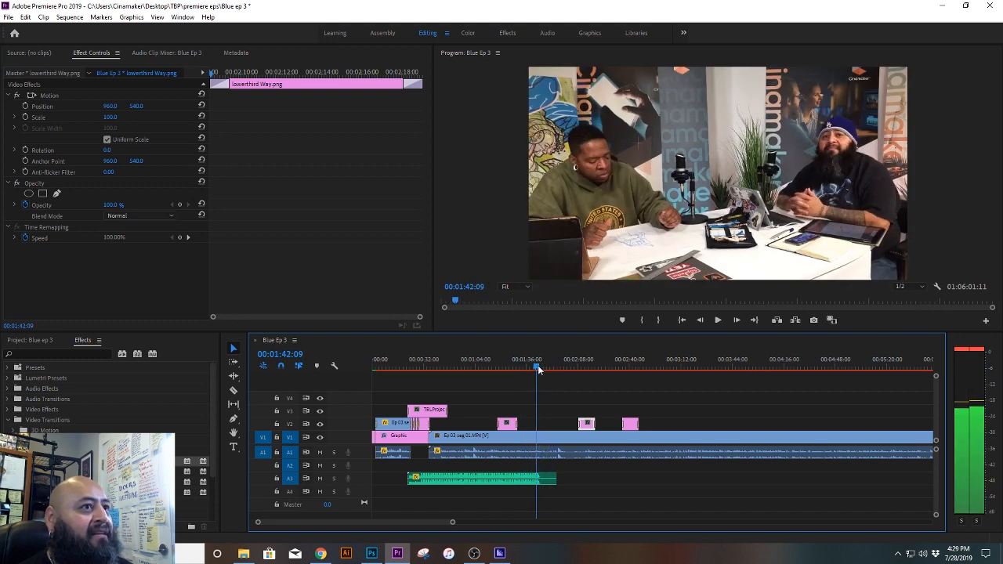
key(space)
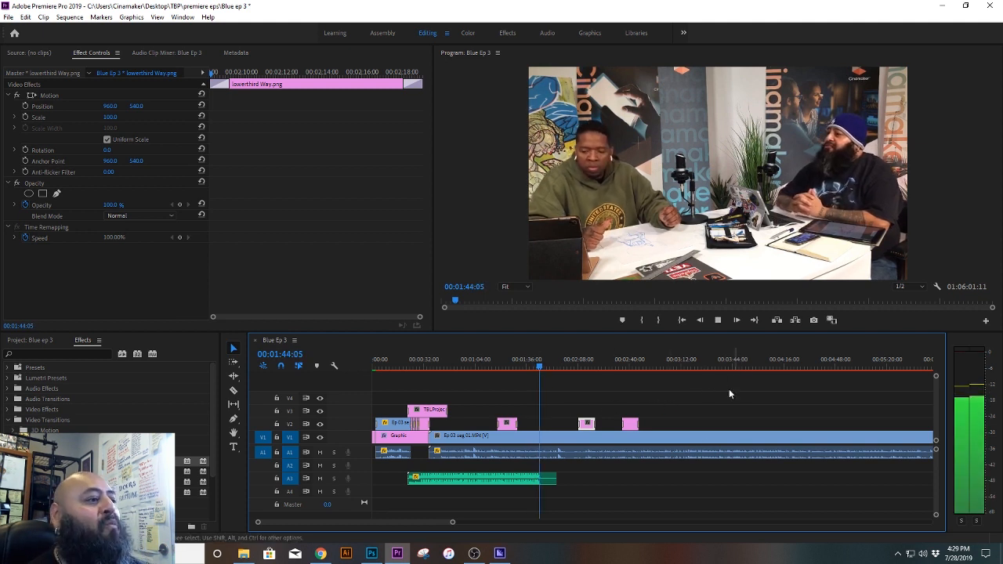
drag(586, 424, 557, 426)
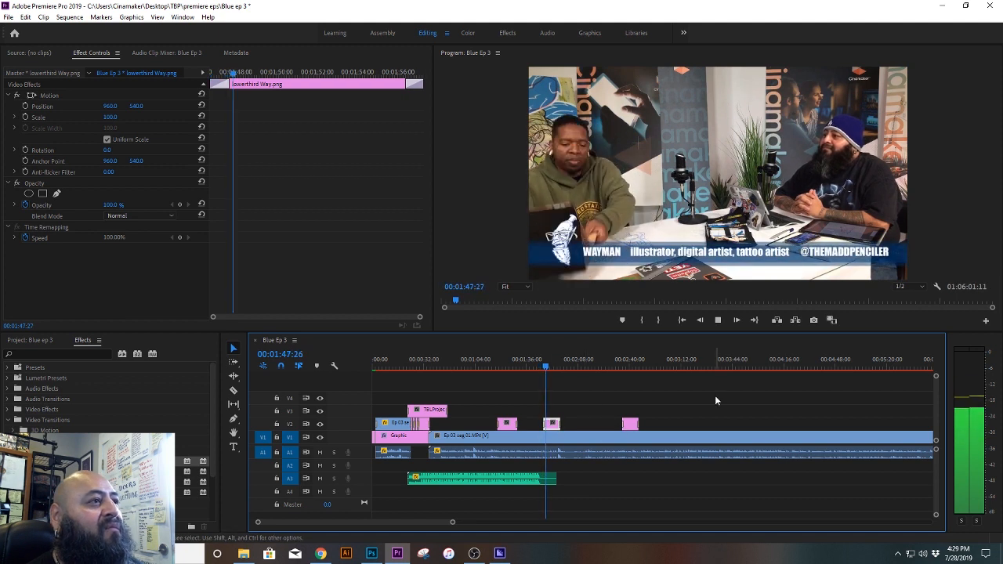
key(space)
key(space)
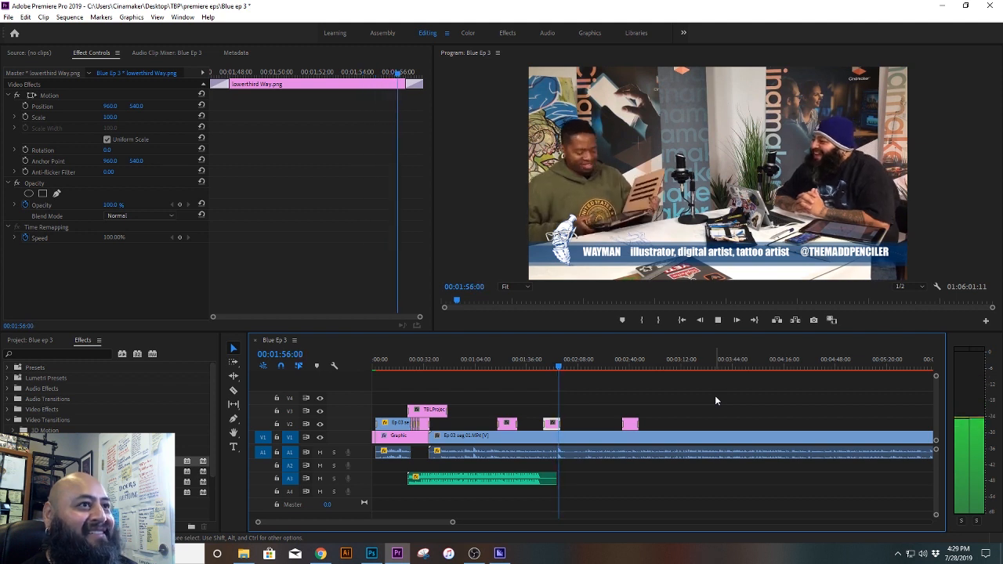
key(space)
click(629, 429)
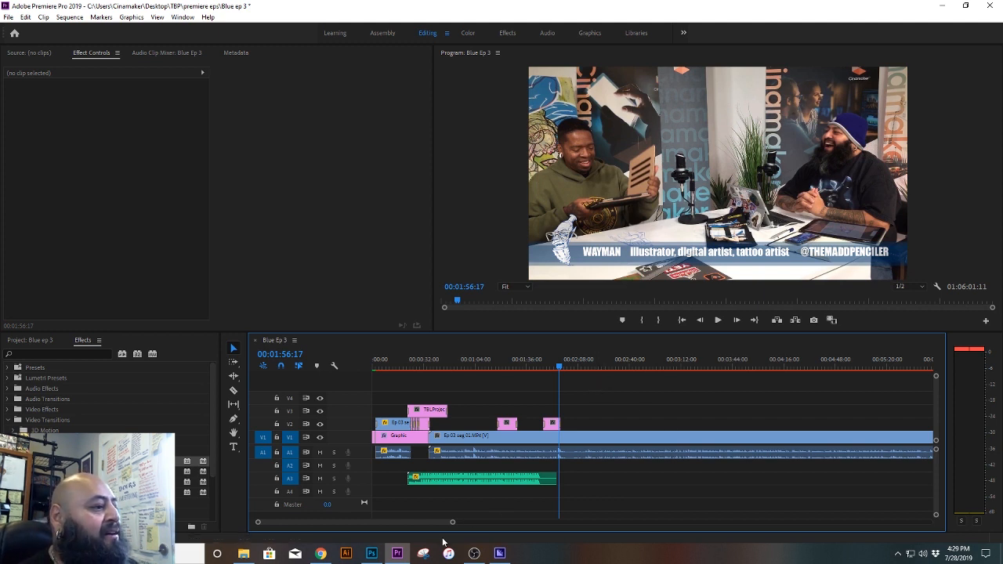
Step: Shorten the TBLProject Intro.png clip on V3 to end at about 00:00:43, and play its fade-out from 00:00:41:13
mouse_move(453, 524)
mouse_down()
mouse_move(532, 536)
mouse_move(525, 524)
mouse_move(561, 524)
mouse_move(470, 525)
mouse_up()
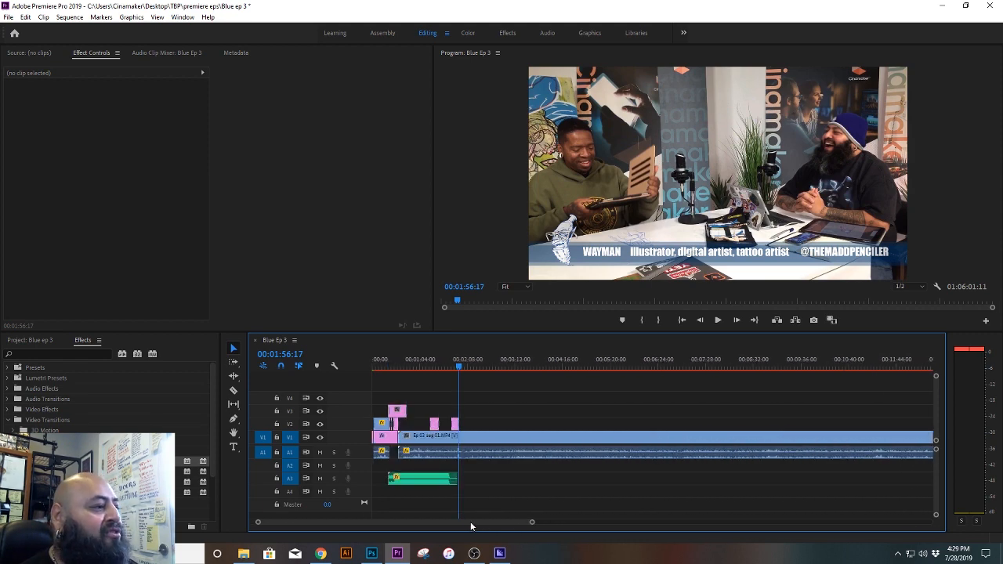
click(410, 368)
drag(410, 368, 399, 368)
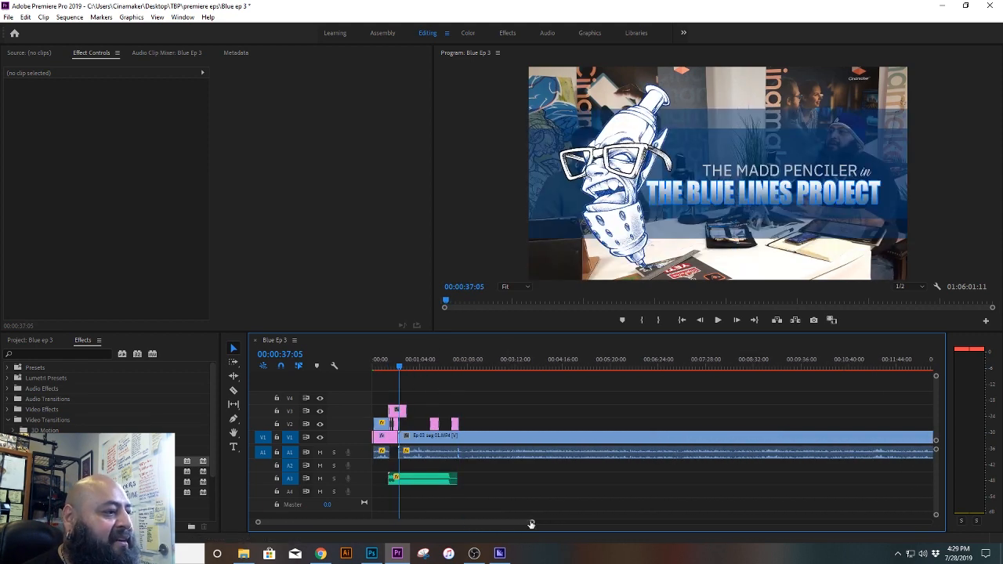
drag(531, 524, 454, 528)
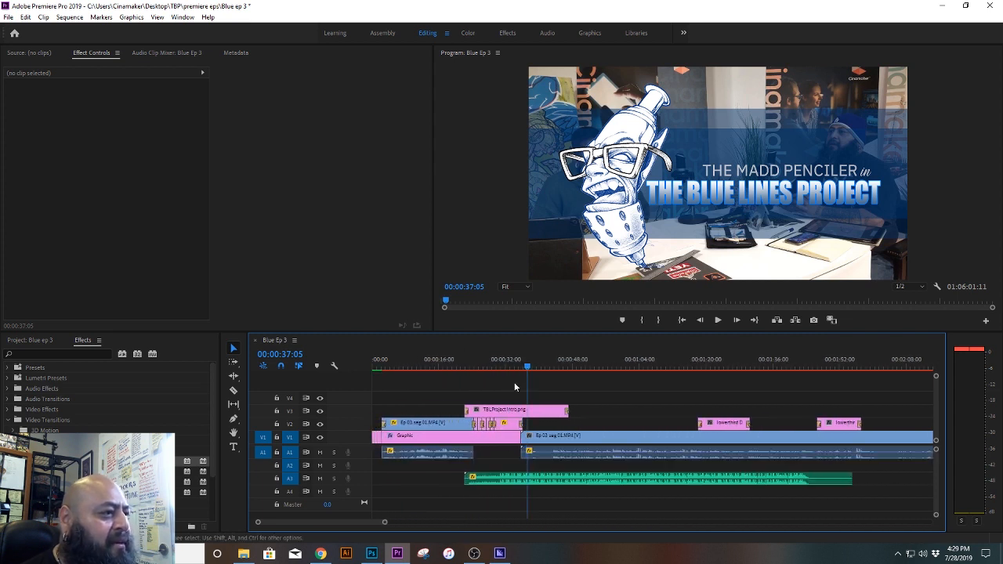
click(514, 364)
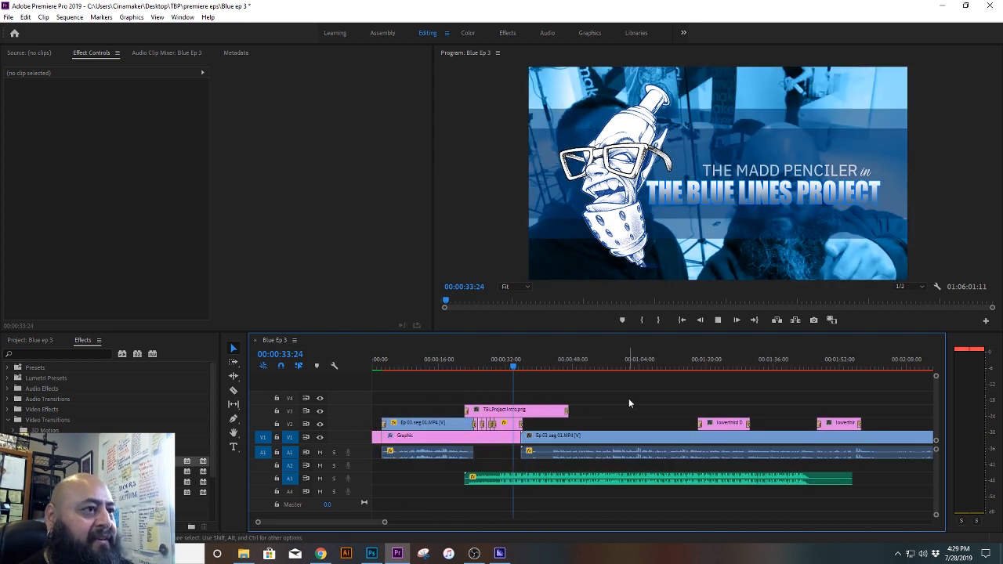
key(space)
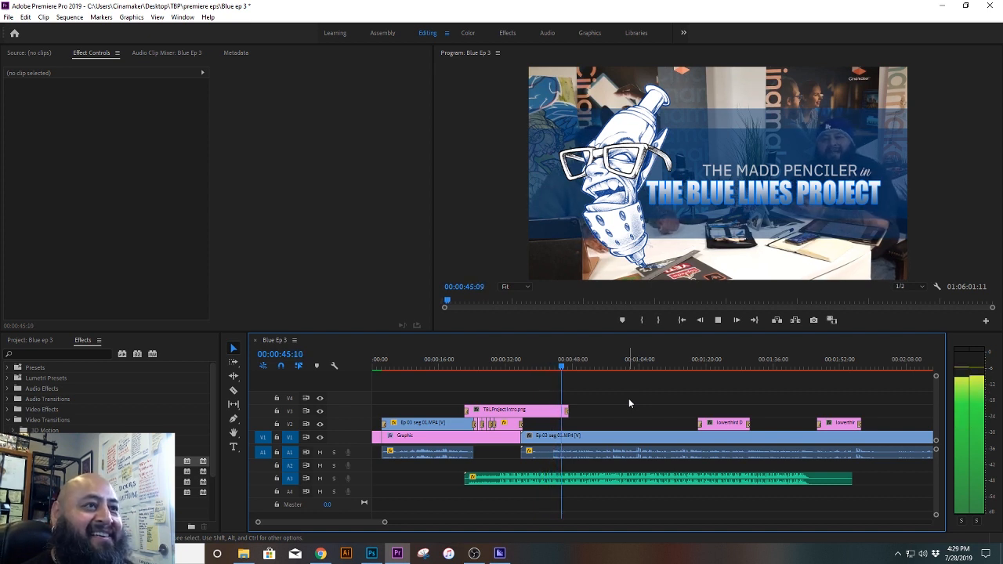
key(space)
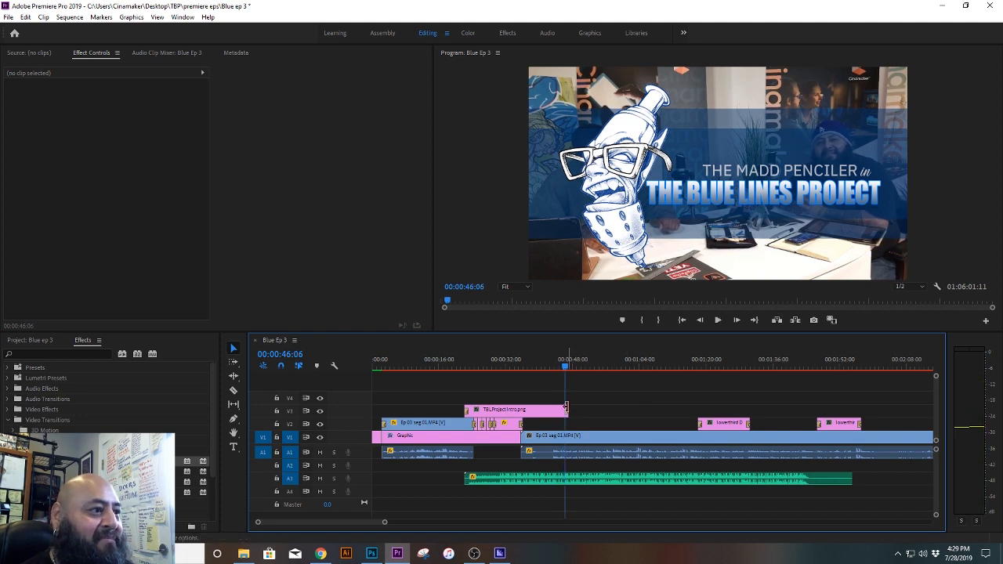
drag(565, 408, 553, 408)
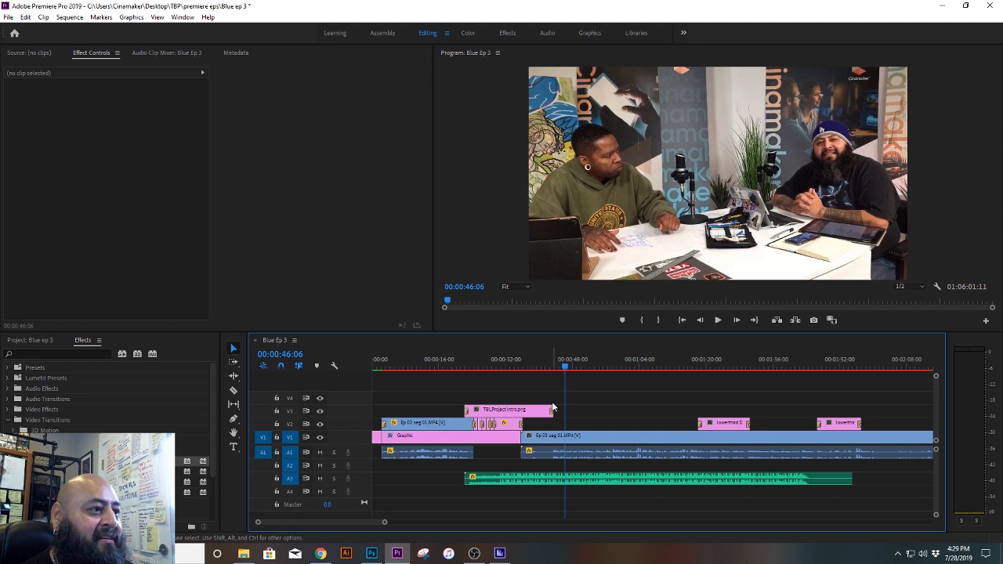
click(546, 366)
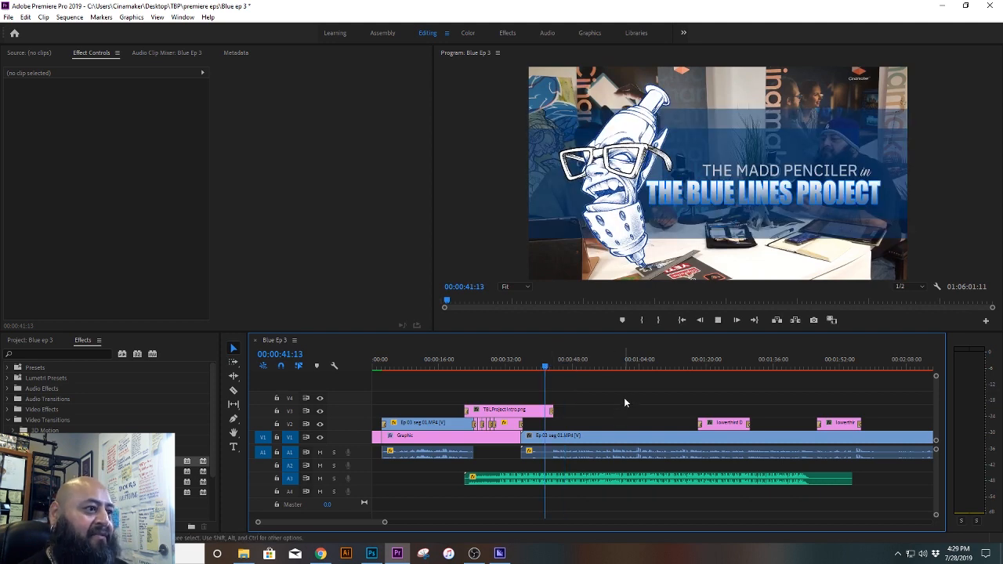
key(space)
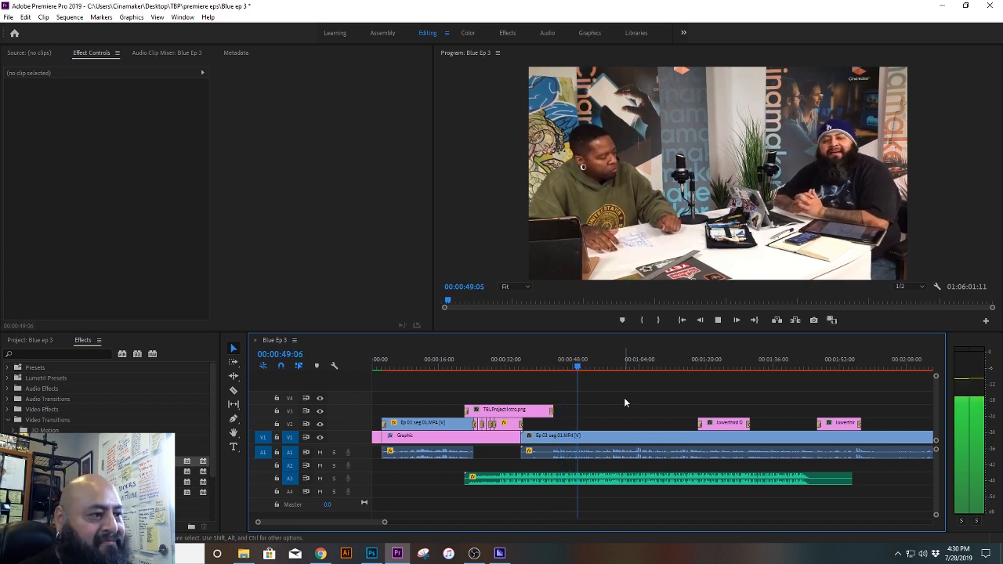
key(space)
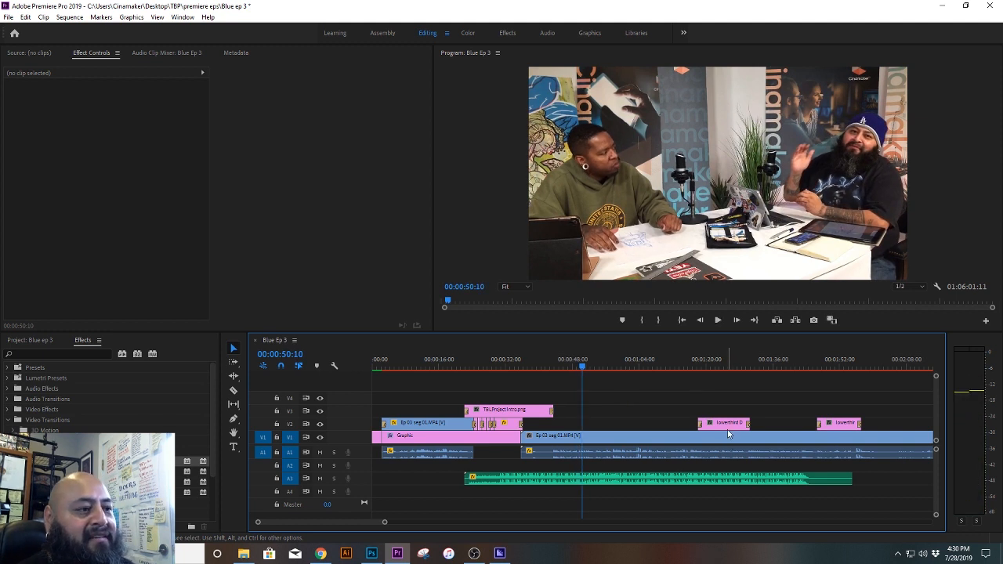
Step: View the DTM lower third at 00:01:22:22 and the main segment at 00:17:45:29, and save the project
click(718, 364)
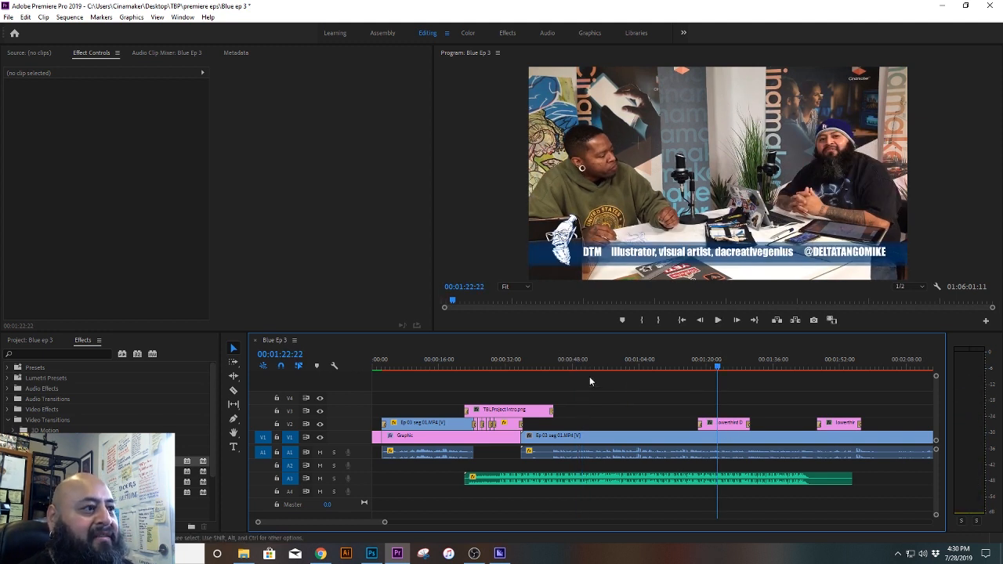
click(564, 366)
drag(564, 366, 583, 371)
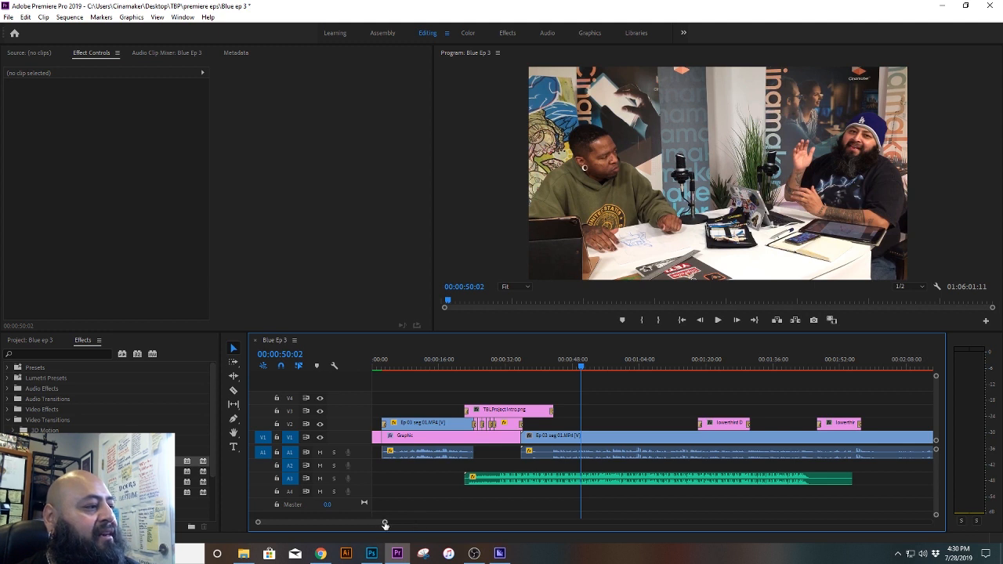
drag(385, 524, 612, 524)
click(814, 365)
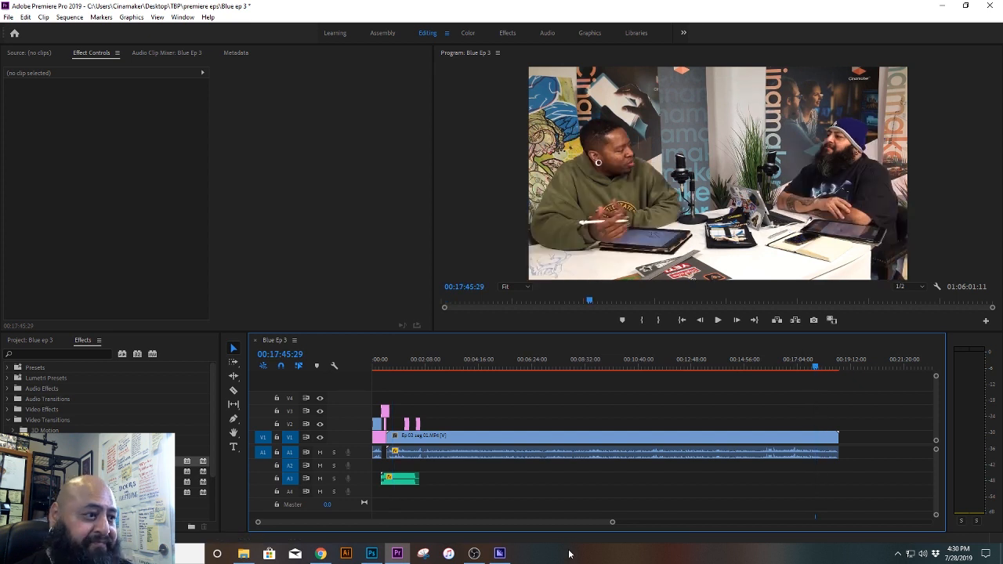
drag(611, 522, 527, 528)
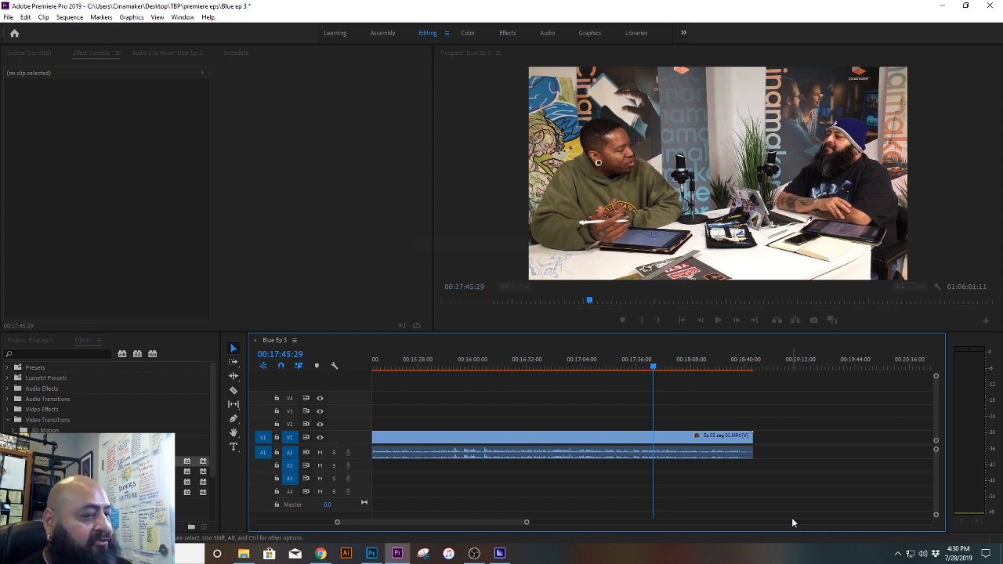
key(ctrl+s)
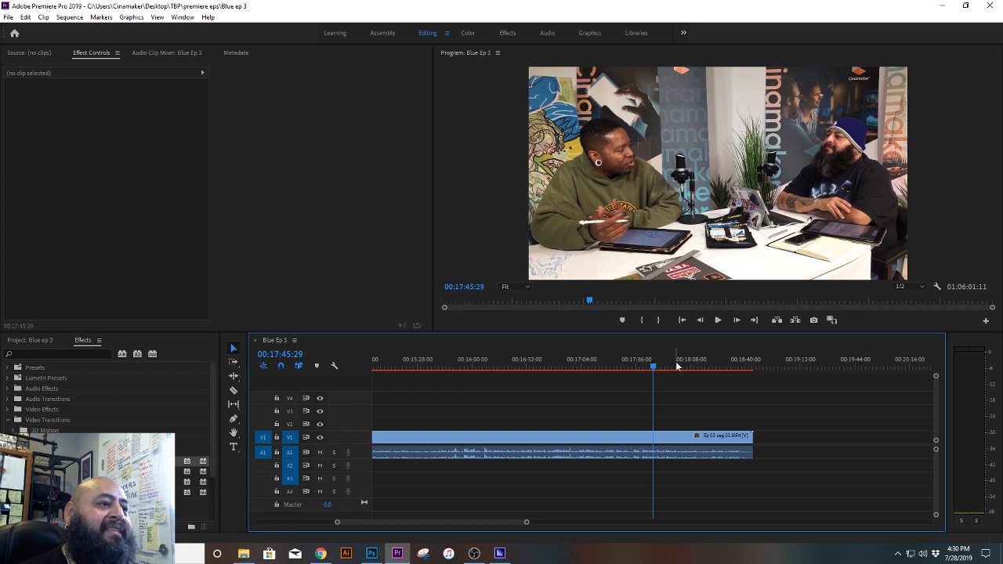
Step: Play the last half minute of the Ep 03 seg 01 clip from about 00:18:16 through its end
click(675, 361)
click(704, 367)
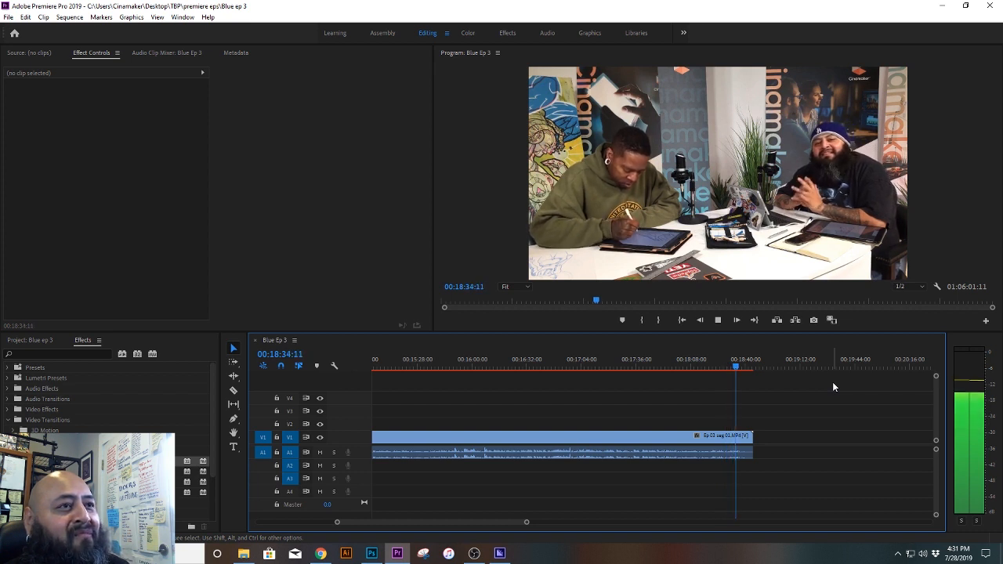
key(space)
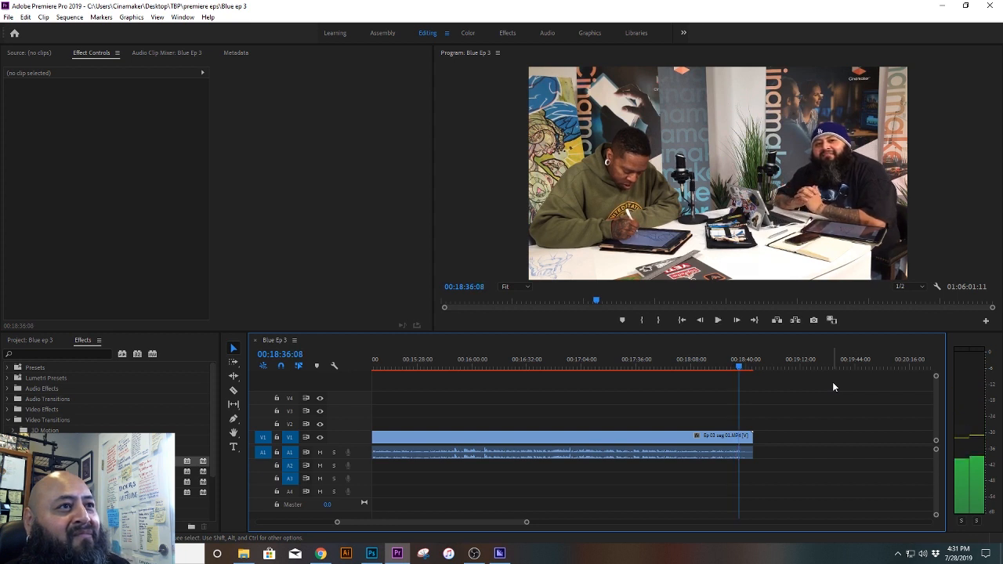
key(space)
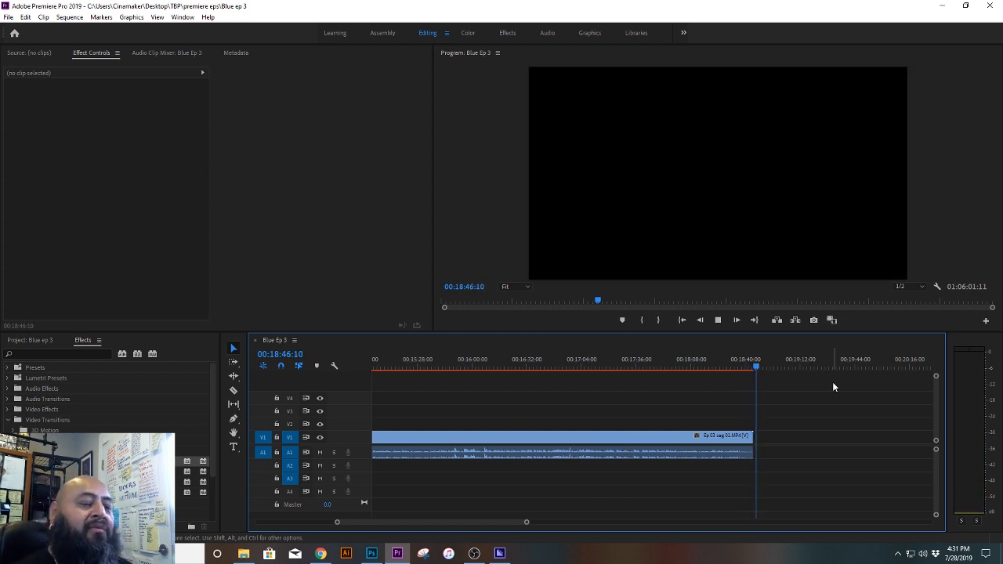
key(space)
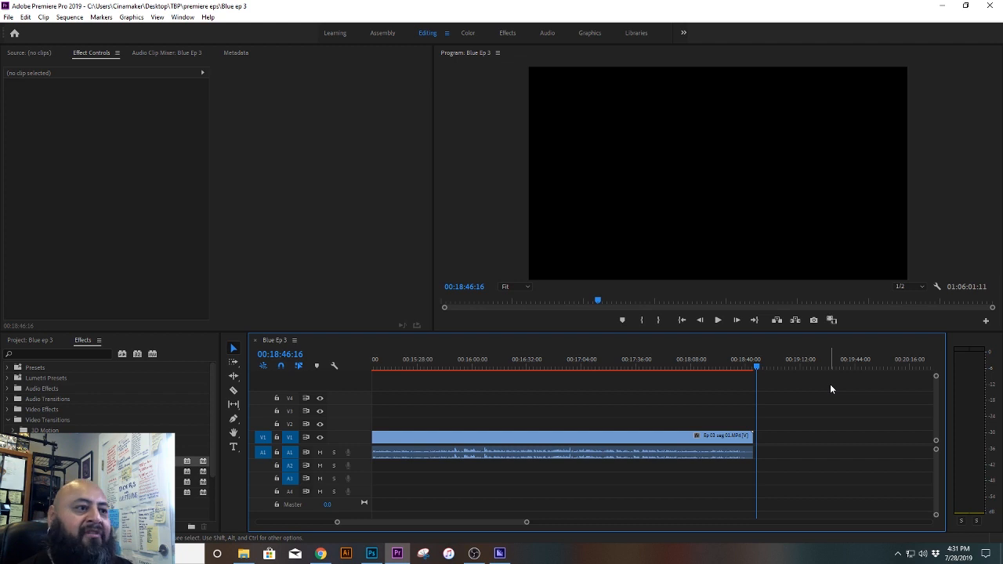
Step: Mark 00:18:37:27 with the playhead, and move the whole group of clips near 00:34:00 to start at about 00:20:16
drag(756, 367, 742, 367)
drag(526, 523, 745, 523)
drag(870, 488, 804, 394)
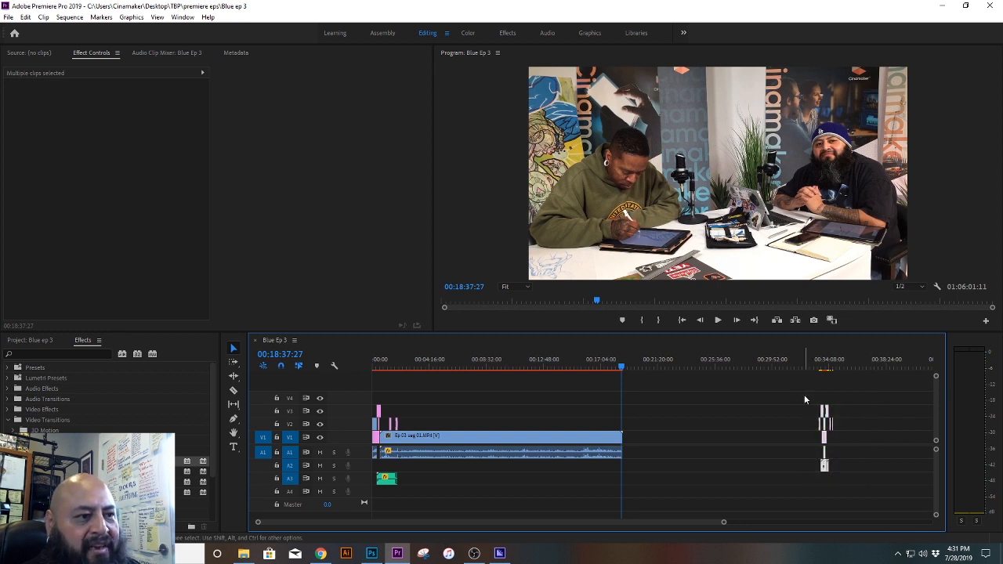
drag(824, 441, 647, 441)
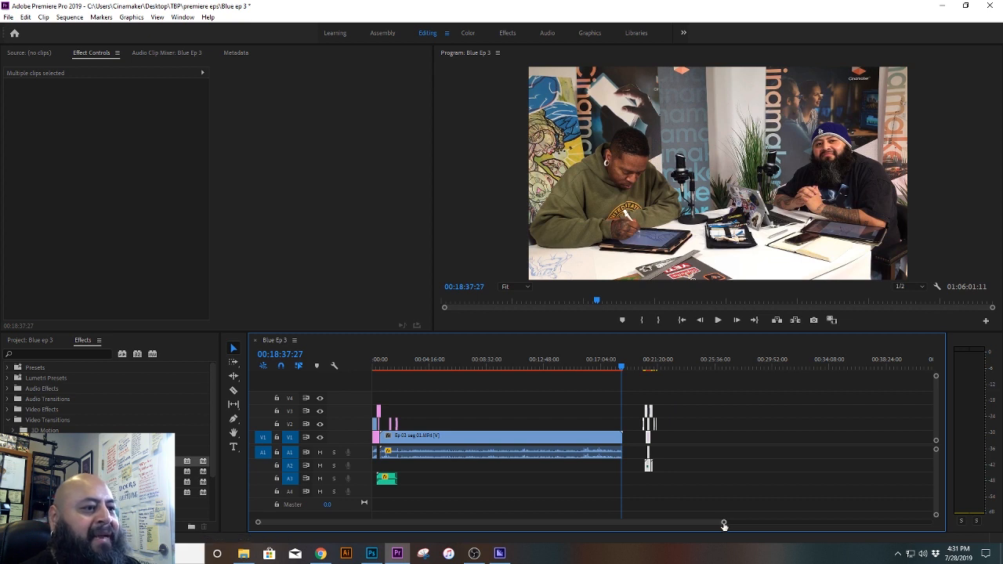
drag(723, 524, 613, 529)
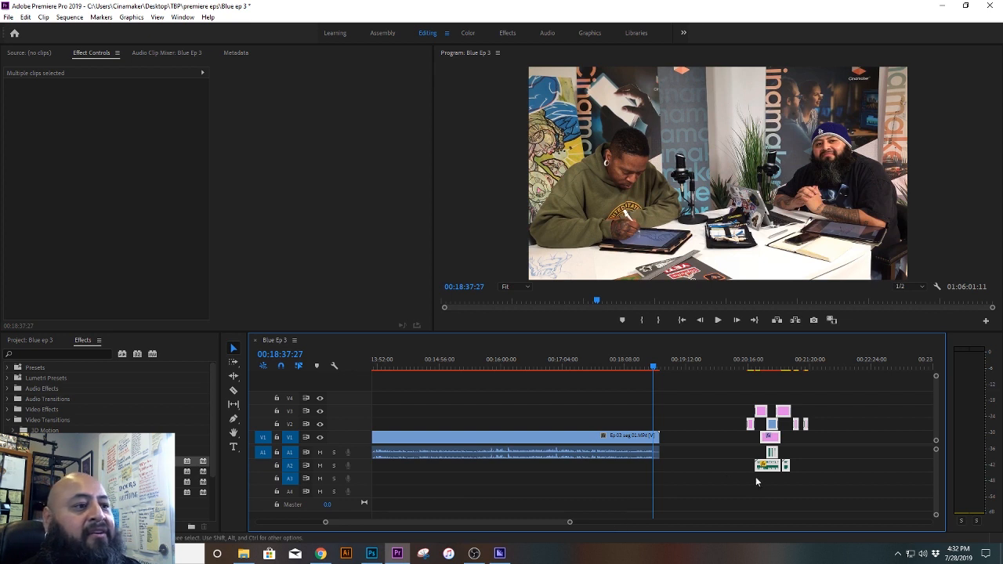
drag(569, 523, 548, 522)
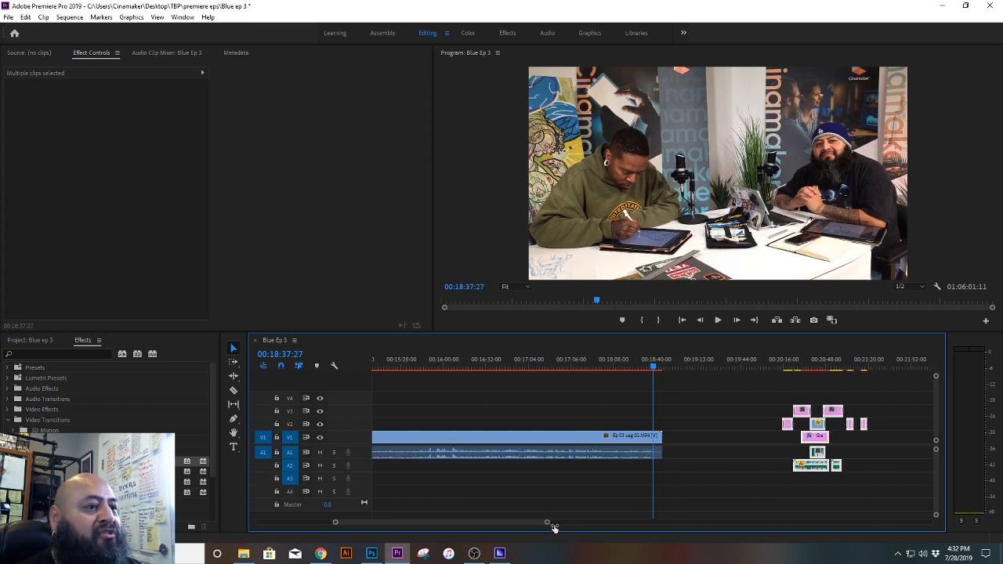
Step: Move the selected group so its Graphic clip starts directly at the end of Ep 03 seg 01 on V1, and play from 00:18:32:10
drag(817, 443, 695, 450)
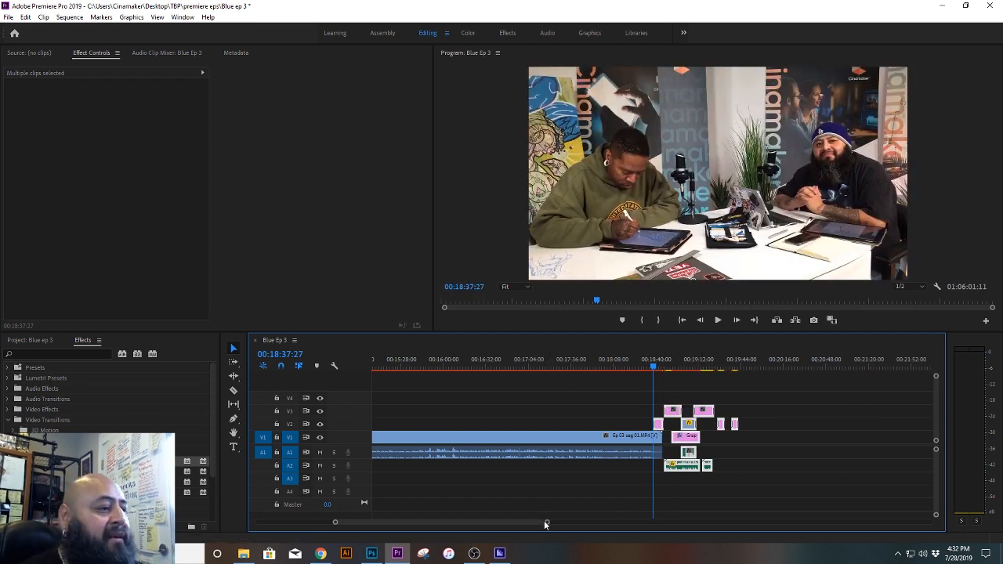
drag(547, 523, 492, 536)
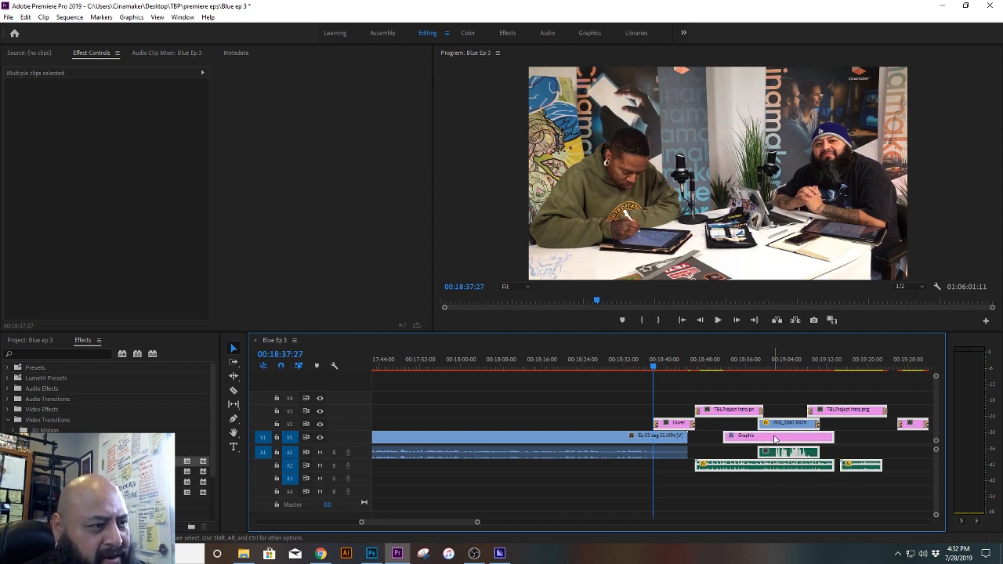
drag(774, 439, 741, 441)
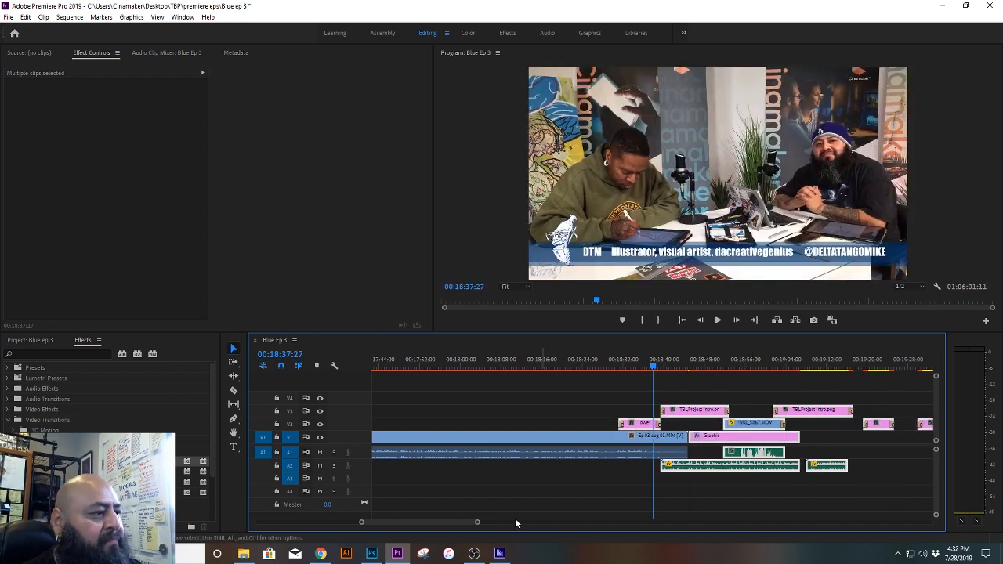
drag(477, 523, 451, 523)
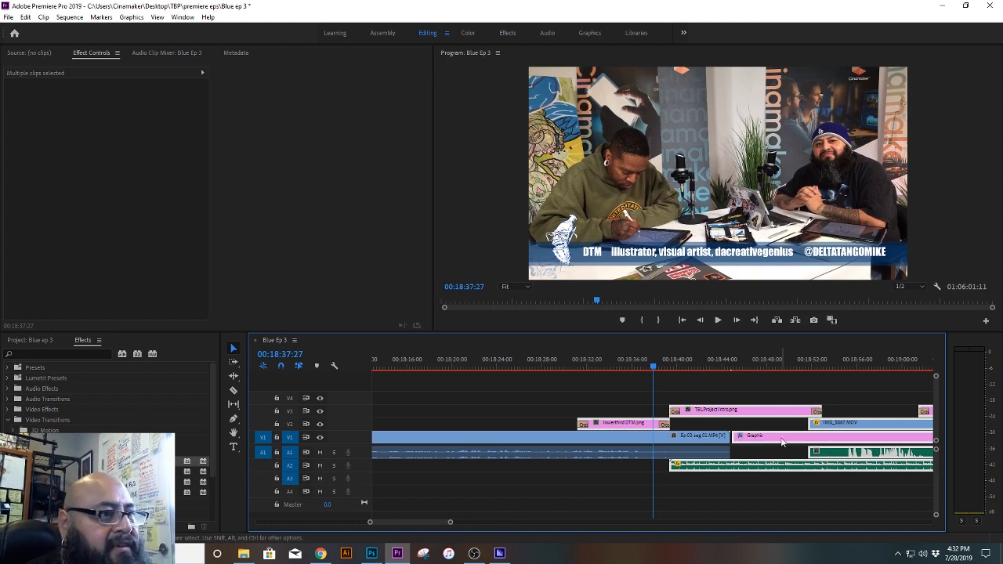
drag(780, 442, 778, 442)
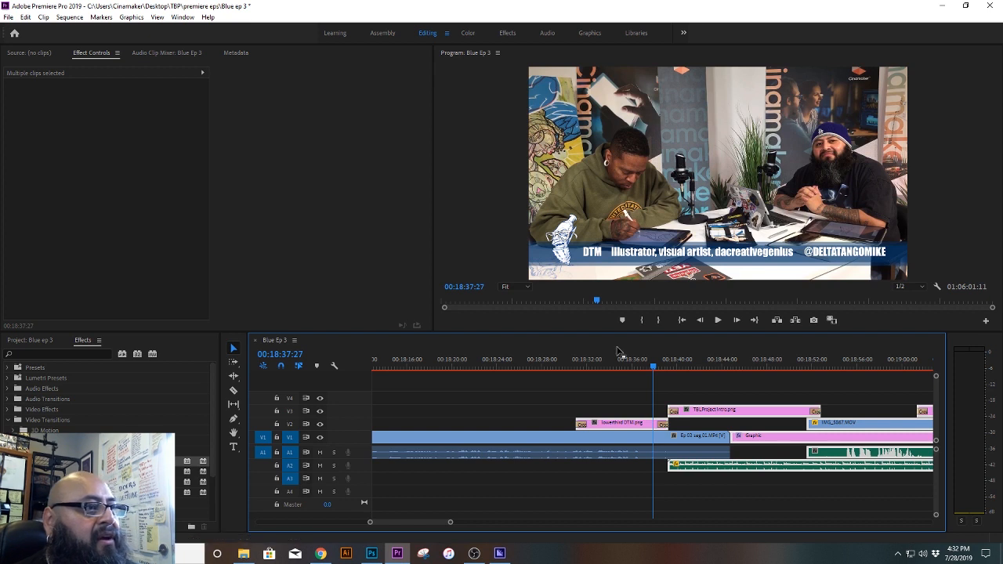
drag(615, 362, 592, 361)
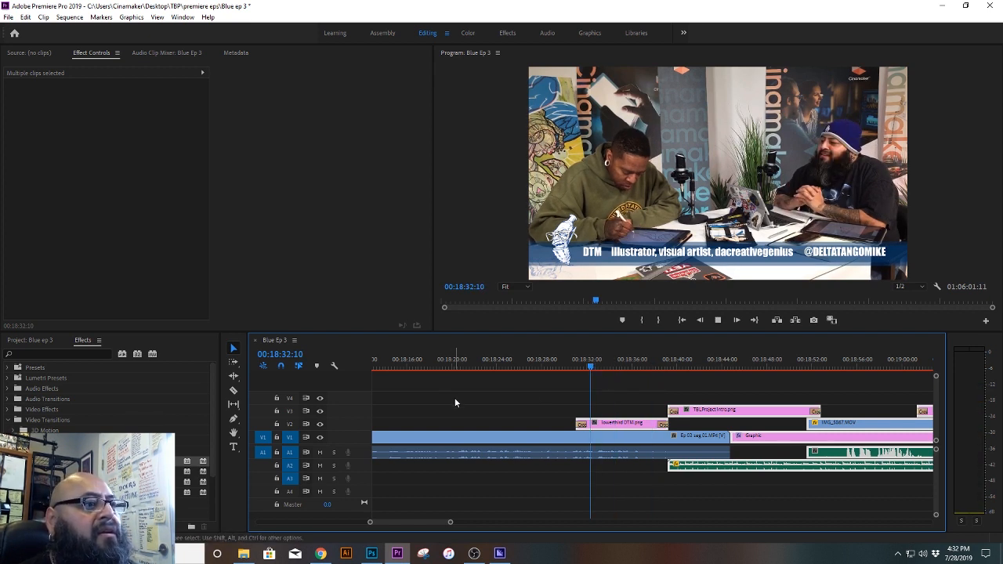
key(space)
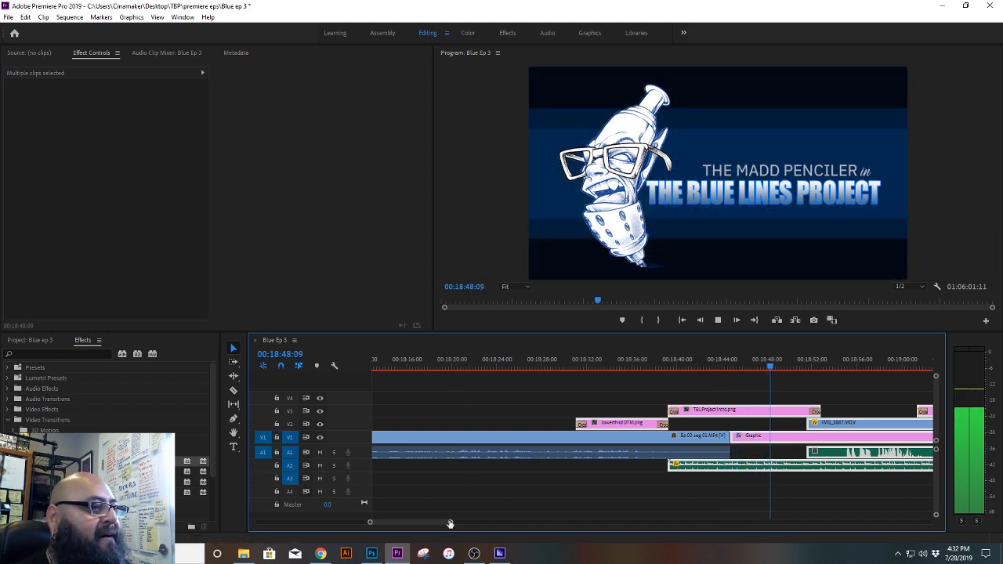
Step: Stop playback at 00:19:04:26 and look up the shape fill colour of the Graphic clip following Ep 03 seg 01
drag(450, 522, 473, 523)
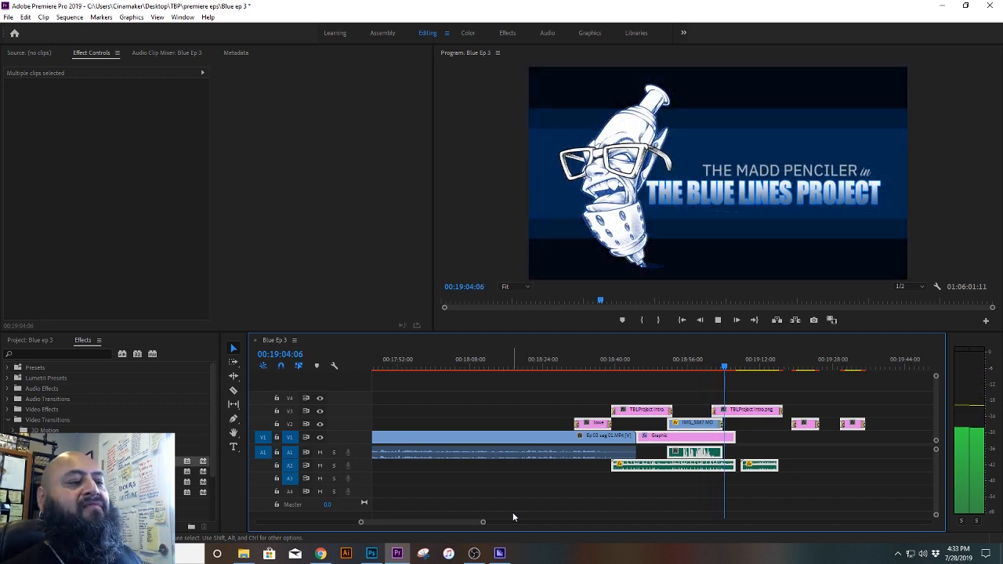
key(space)
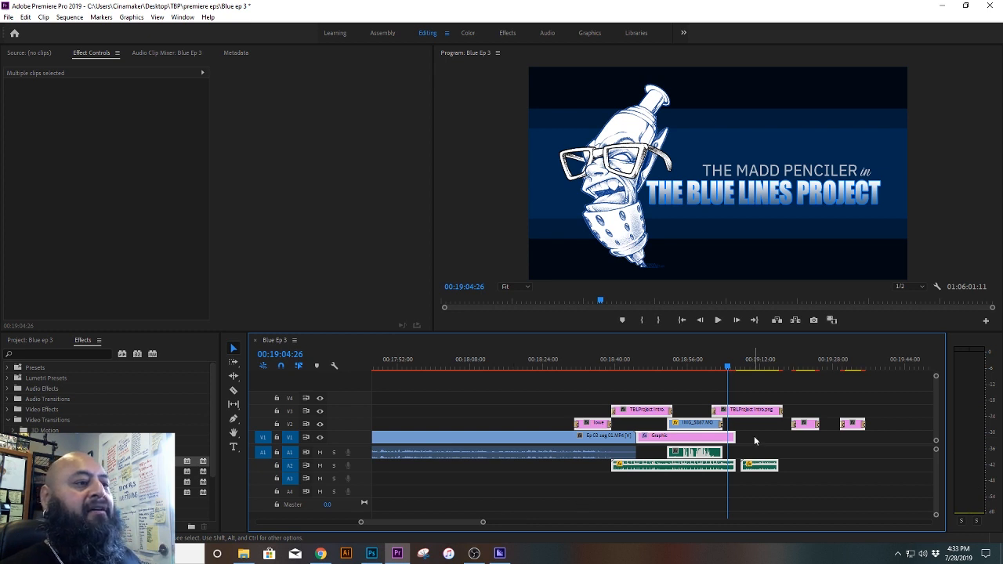
click(709, 439)
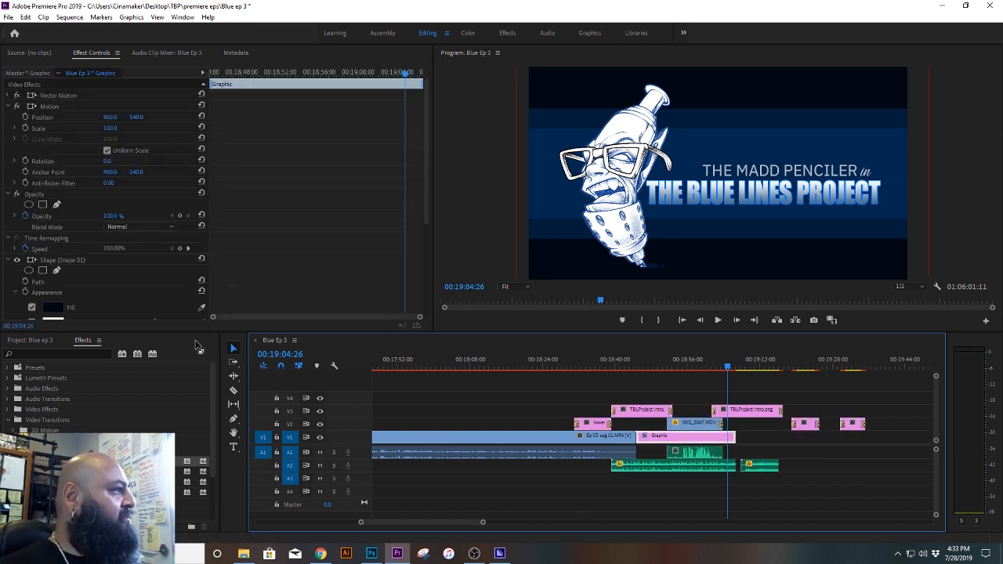
drag(428, 176, 429, 260)
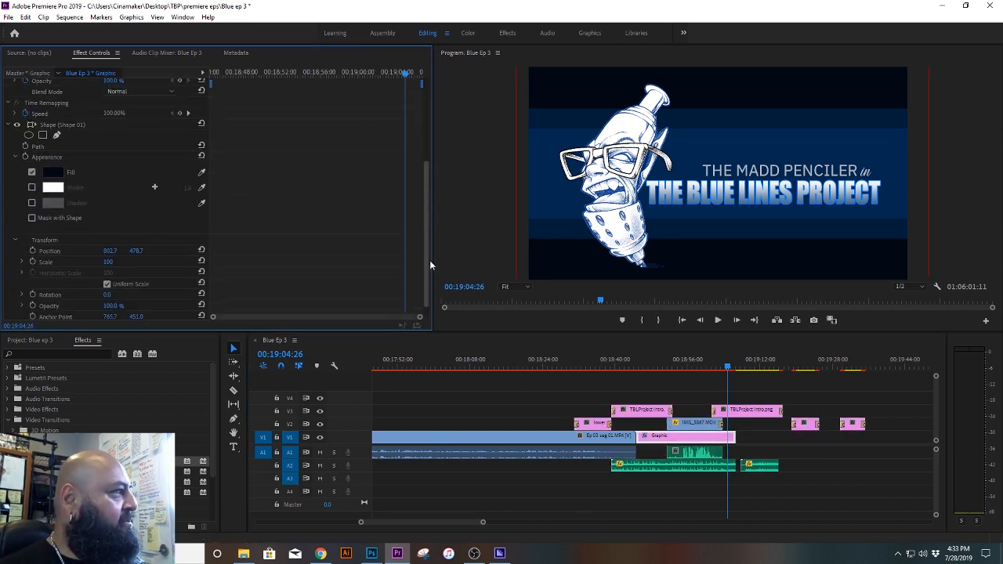
click(50, 170)
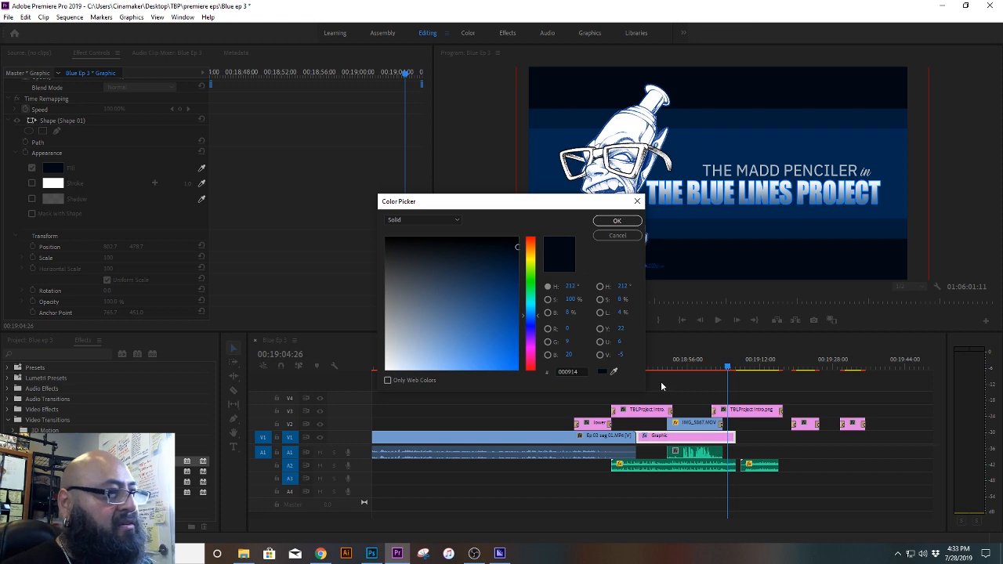
click(617, 220)
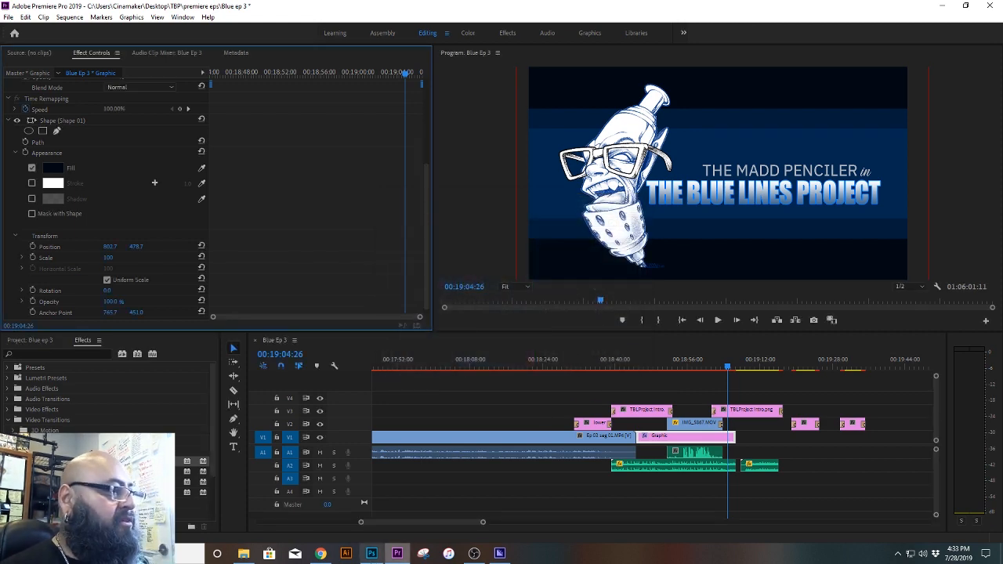
Step: Try to set the shape fill of the opening V1 Graphic clip to 000914, and check the intro frame at 00:00:19:15
drag(381, 520, 271, 526)
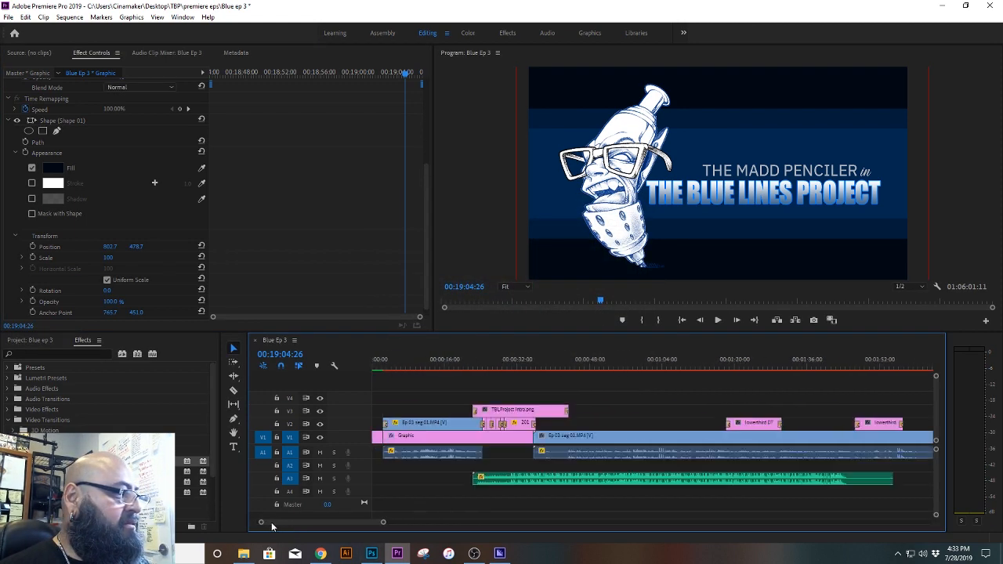
click(519, 442)
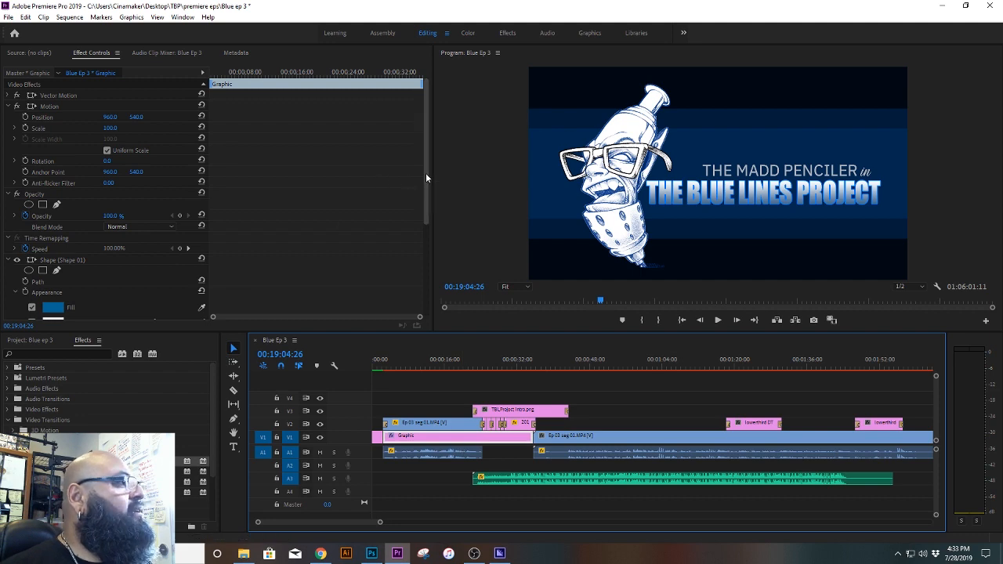
click(52, 308)
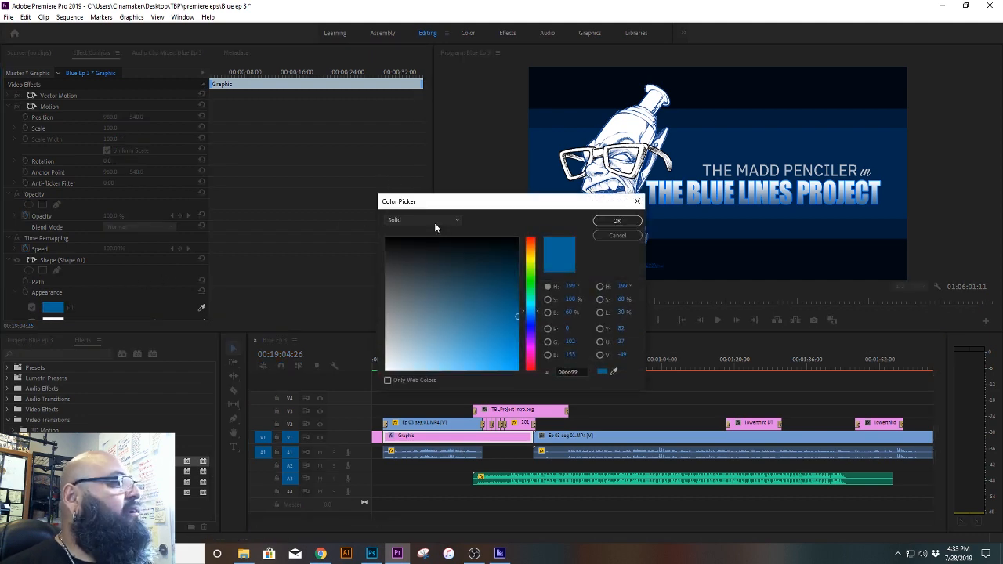
click(567, 371)
text(000914)
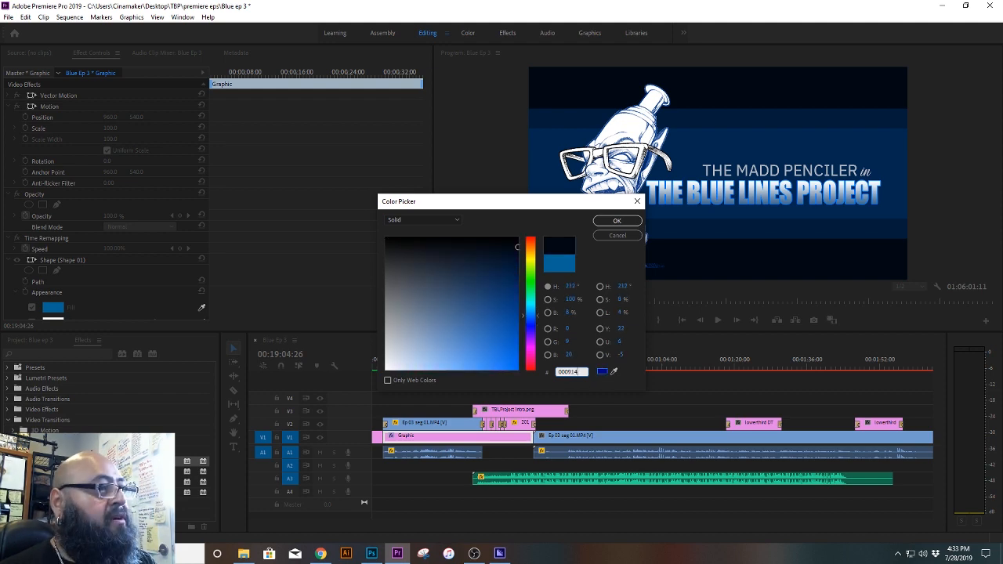
key(Return)
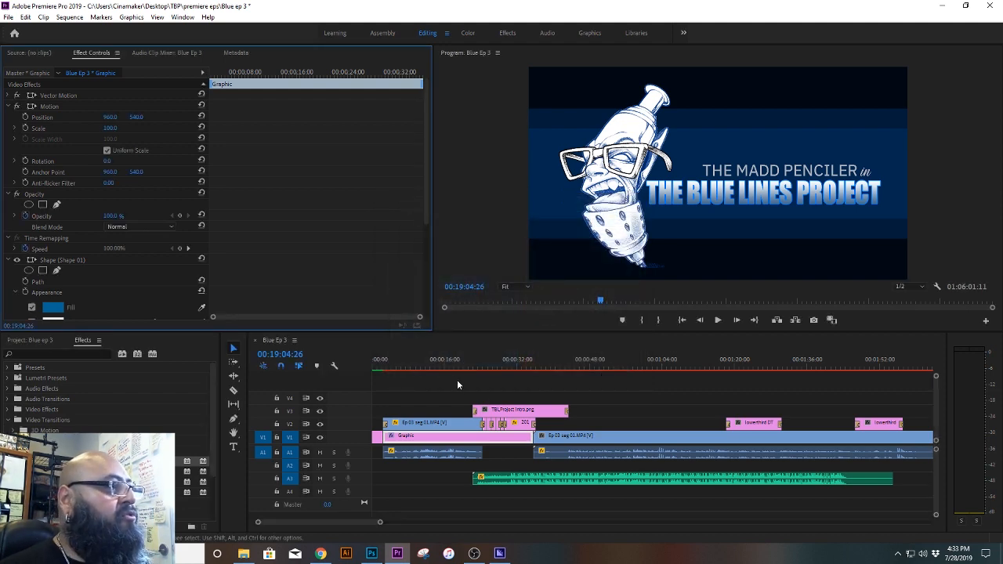
click(446, 366)
click(463, 367)
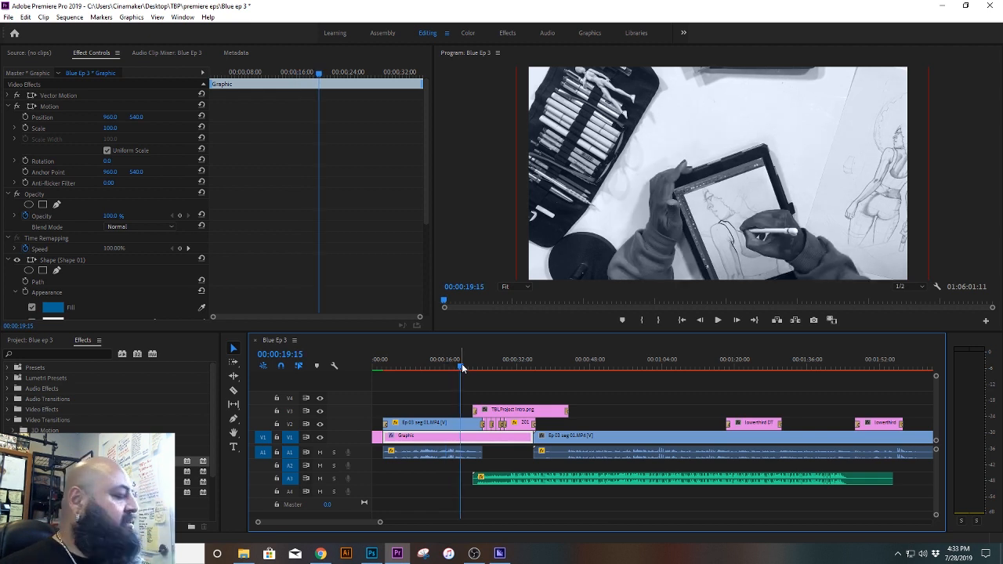
Step: Shift all remaining clips after about 00:48:00 roughly 9 minutes 22 seconds later in the sequence, and save the project
drag(380, 521, 940, 490)
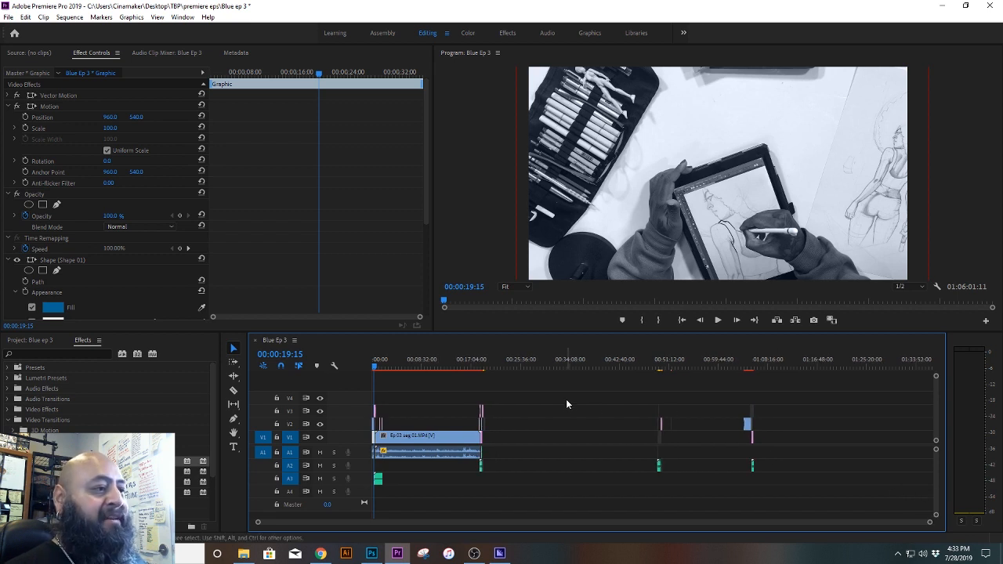
drag(834, 495, 642, 386)
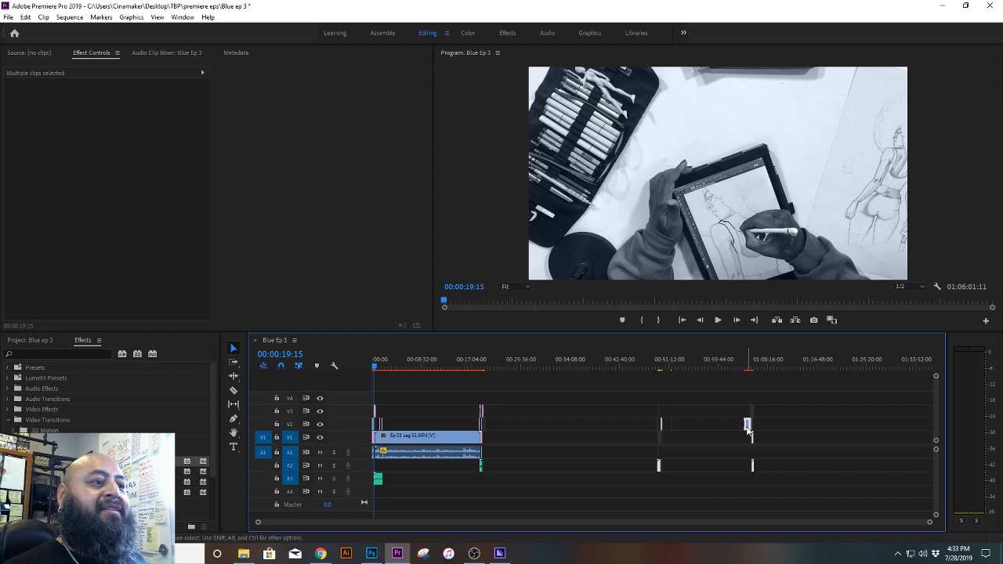
drag(746, 424, 801, 424)
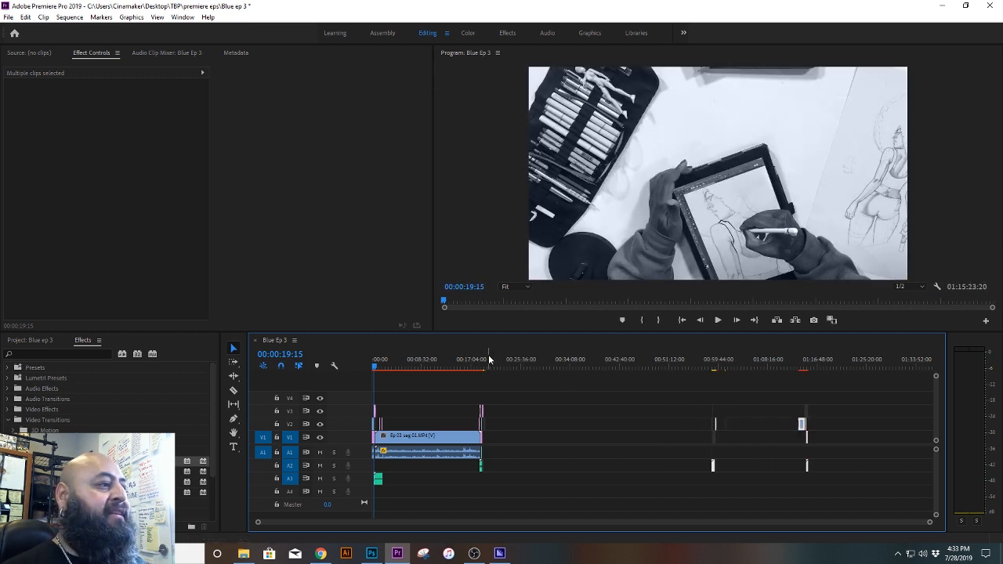
key(Down)
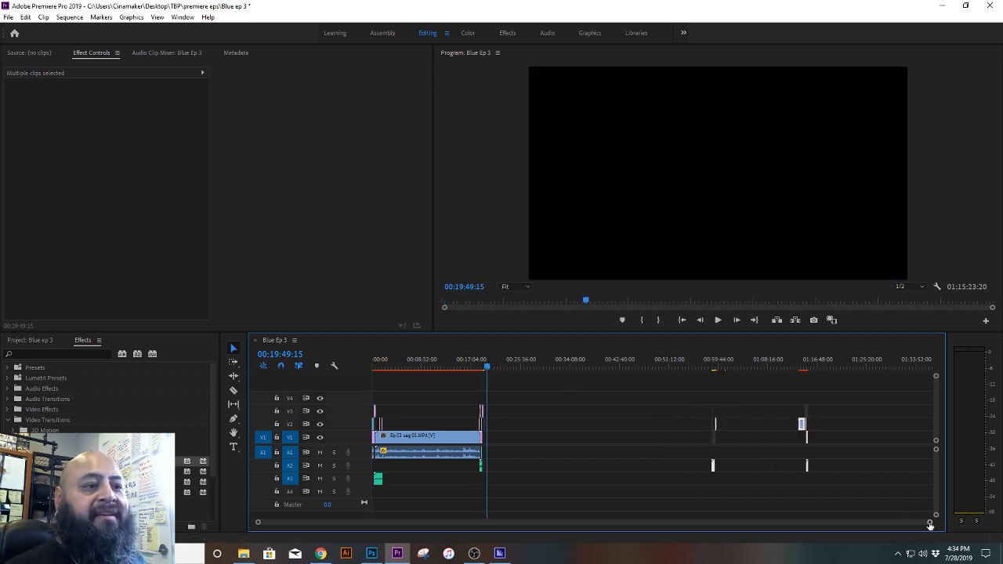
drag(929, 521, 847, 531)
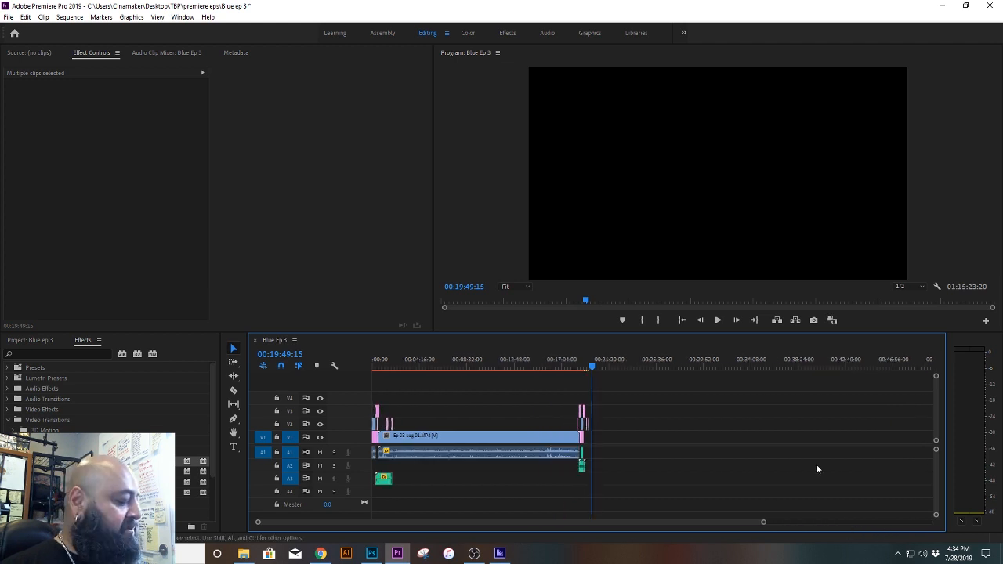
key(ctrl+s)
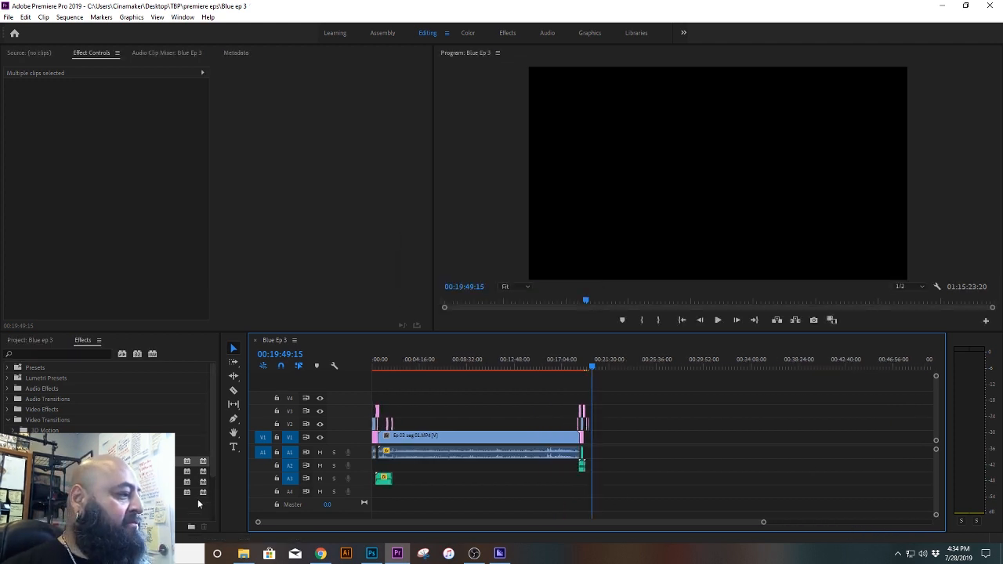
Step: Add the Ep 03 seg 02 video from the Segments folder to V1 and A1, starting at 00:19:49:15
click(244, 554)
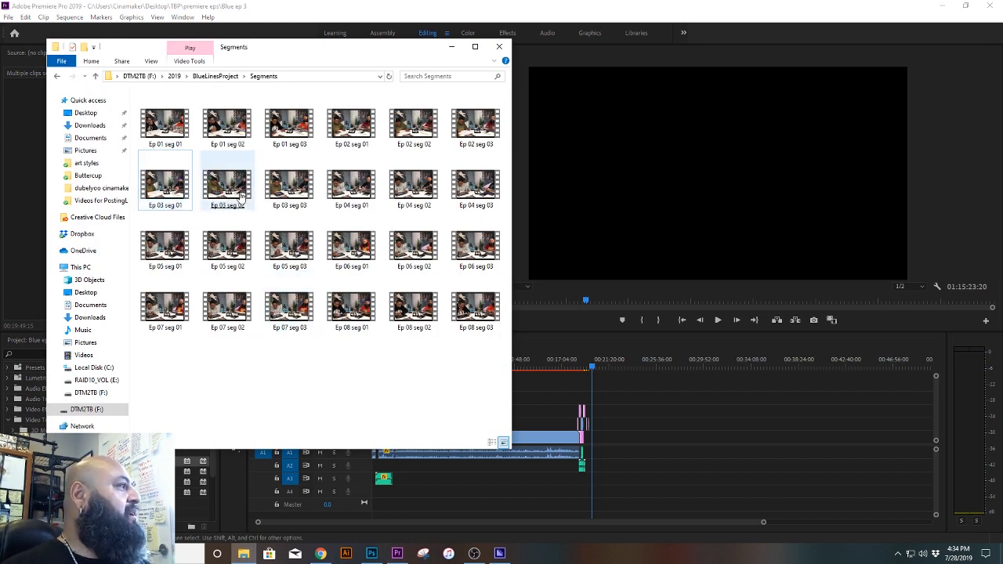
drag(227, 188, 565, 400)
drag(636, 447, 632, 443)
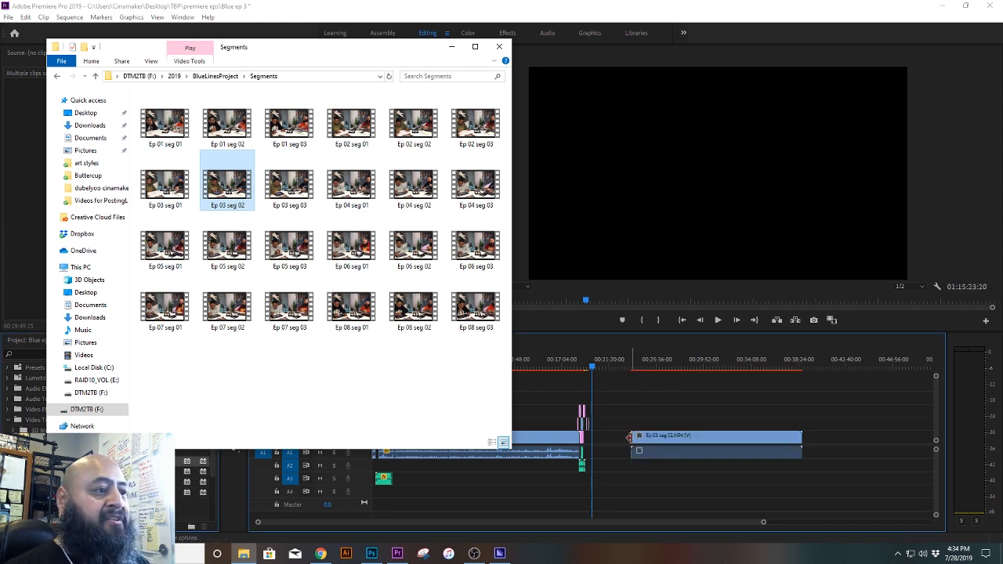
click(654, 347)
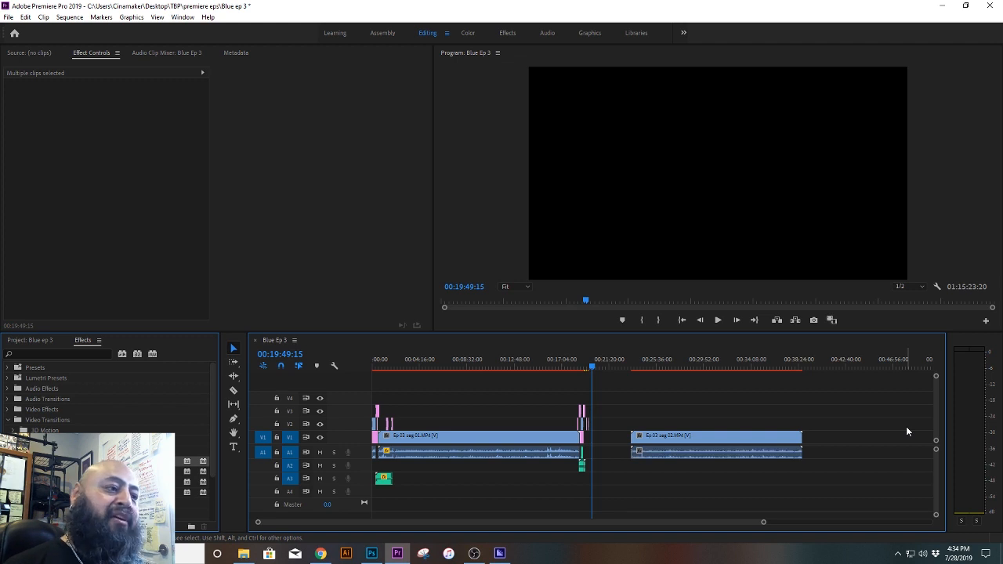
drag(702, 434, 668, 438)
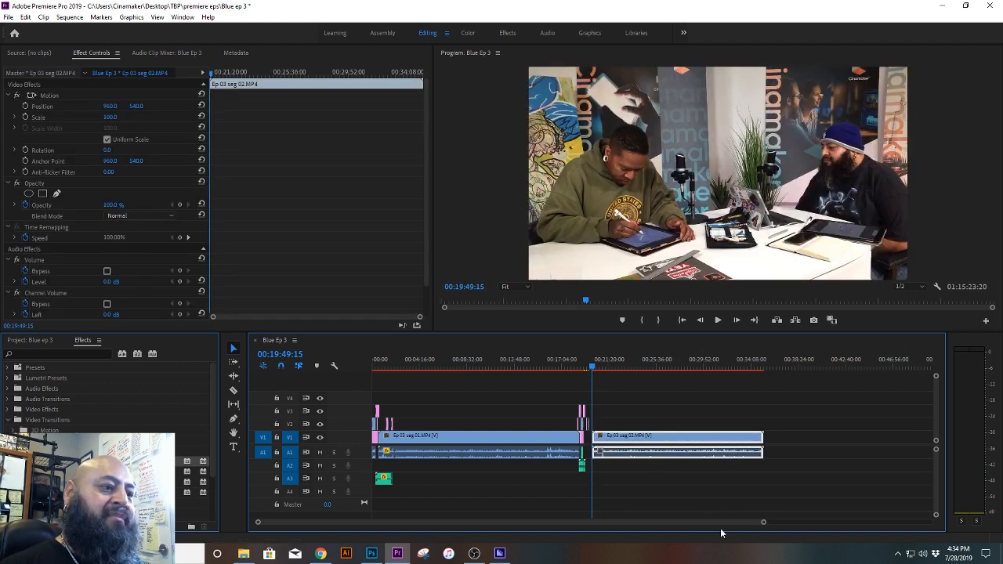
Step: Move Ep 03 seg 02 earlier on V1 so it starts together with the second A2 audio clip at about 00:19:08
drag(762, 522, 601, 520)
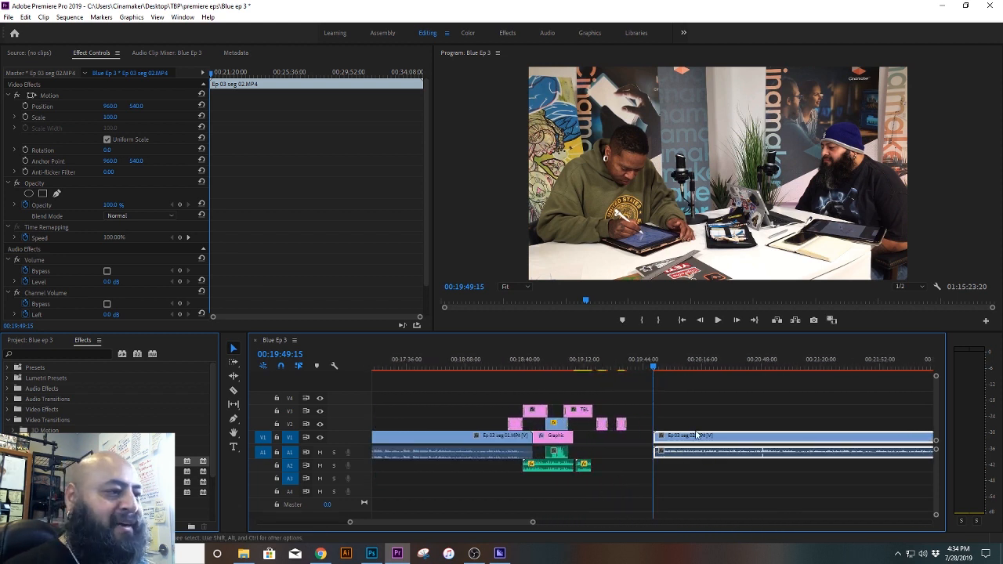
drag(693, 438, 620, 443)
click(575, 366)
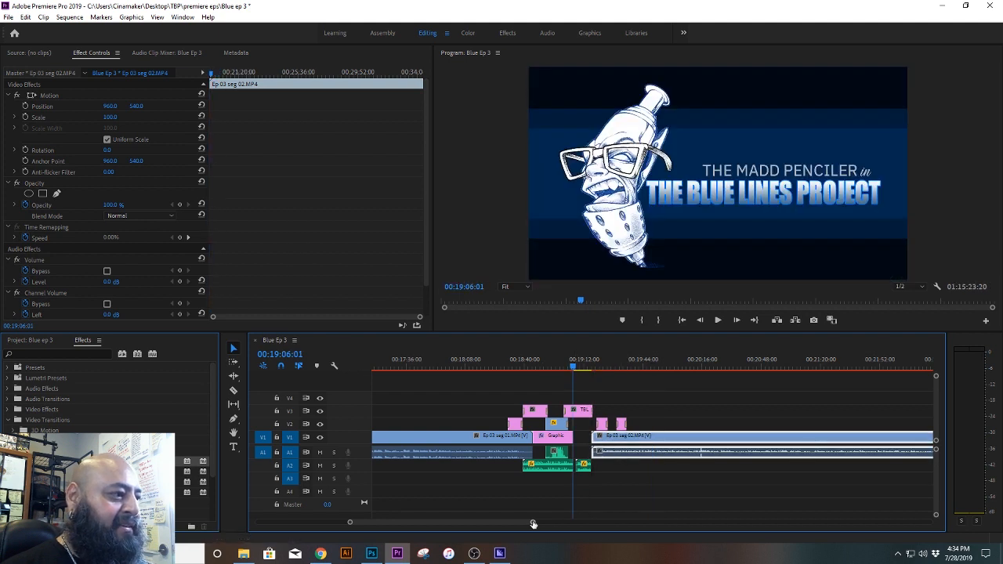
drag(530, 522, 480, 531)
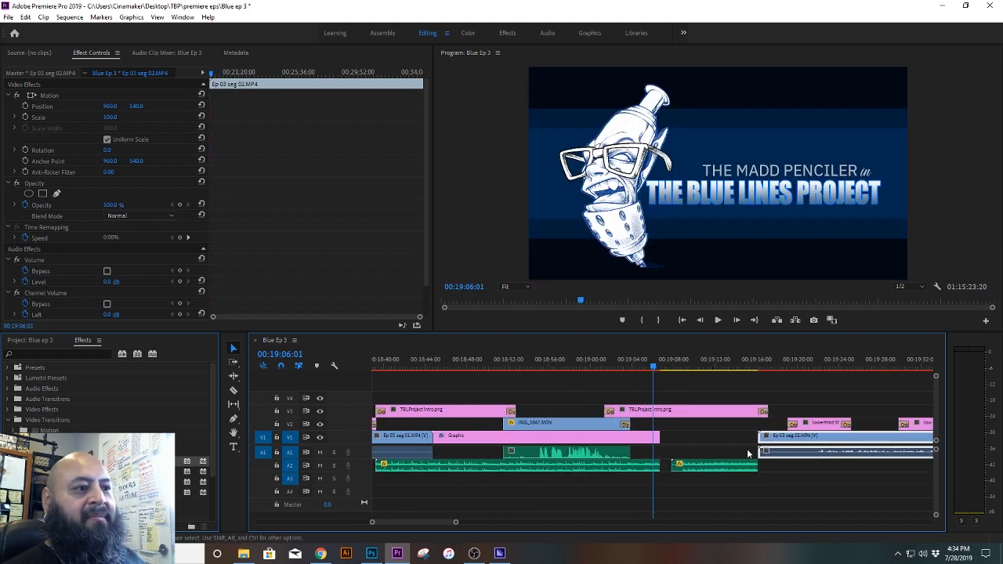
drag(812, 443, 724, 447)
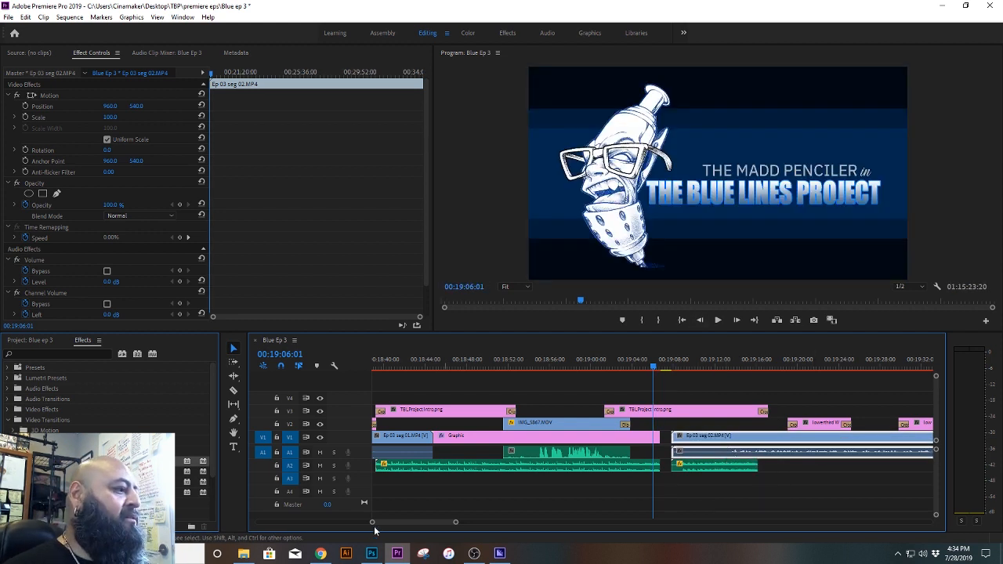
Step: Switch to Photoshop, undo the last change to IG.jpg, and hide every layer except Rectangle 5
click(371, 553)
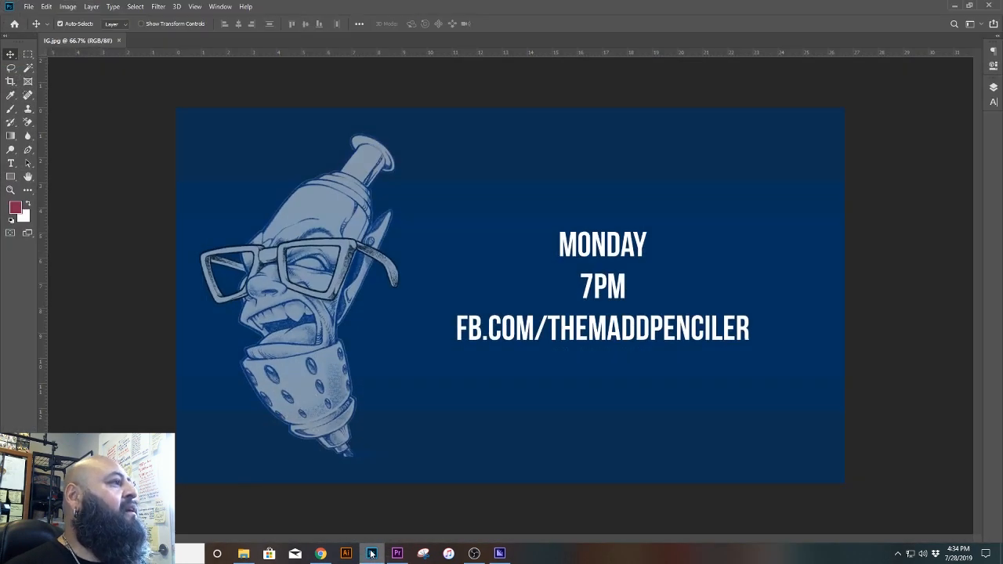
click(48, 7)
click(78, 19)
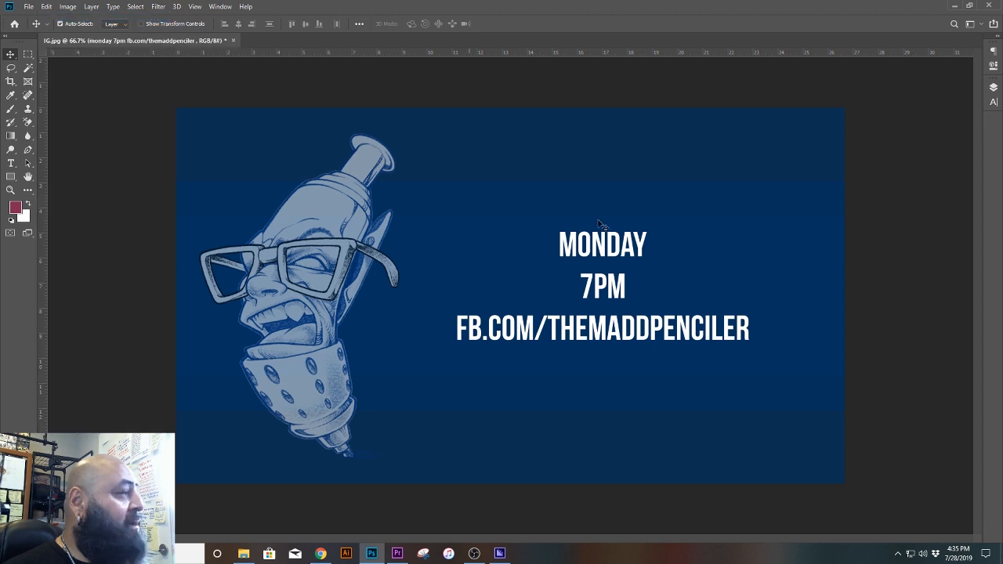
click(993, 87)
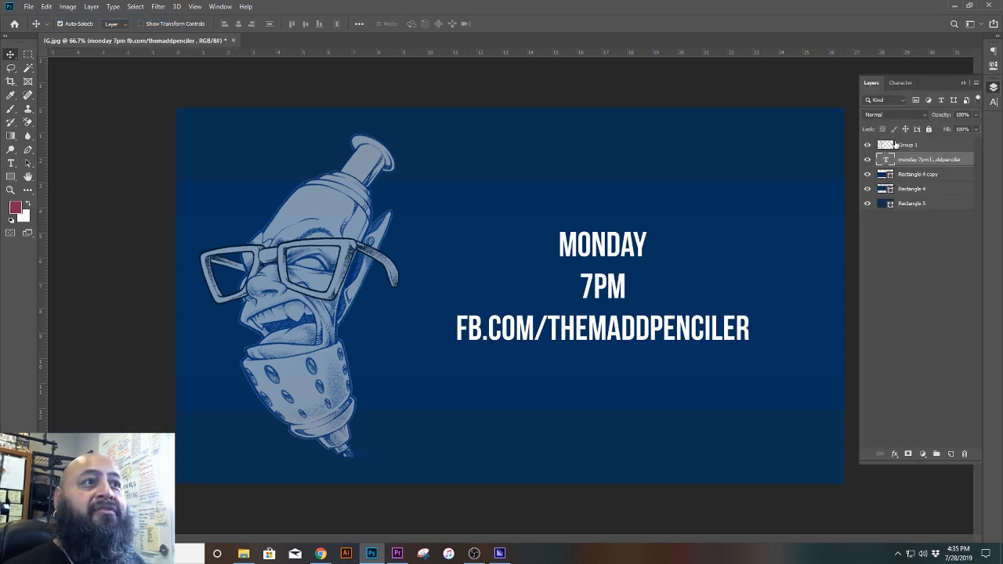
drag(867, 145, 868, 190)
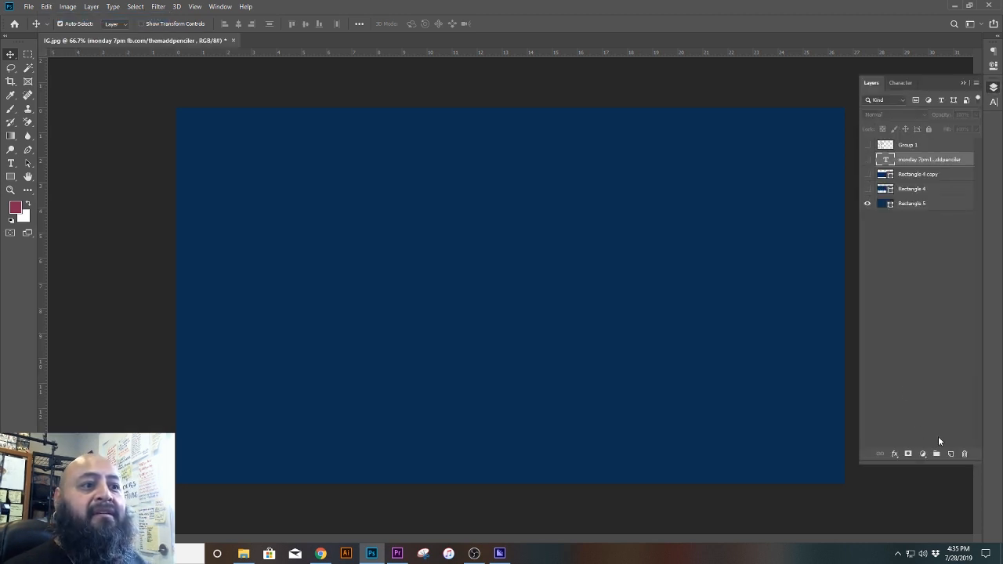
Step: Add a new layer and create centred two-line text reading DOER and LEARNER in the upper part of the blue canvas
click(950, 454)
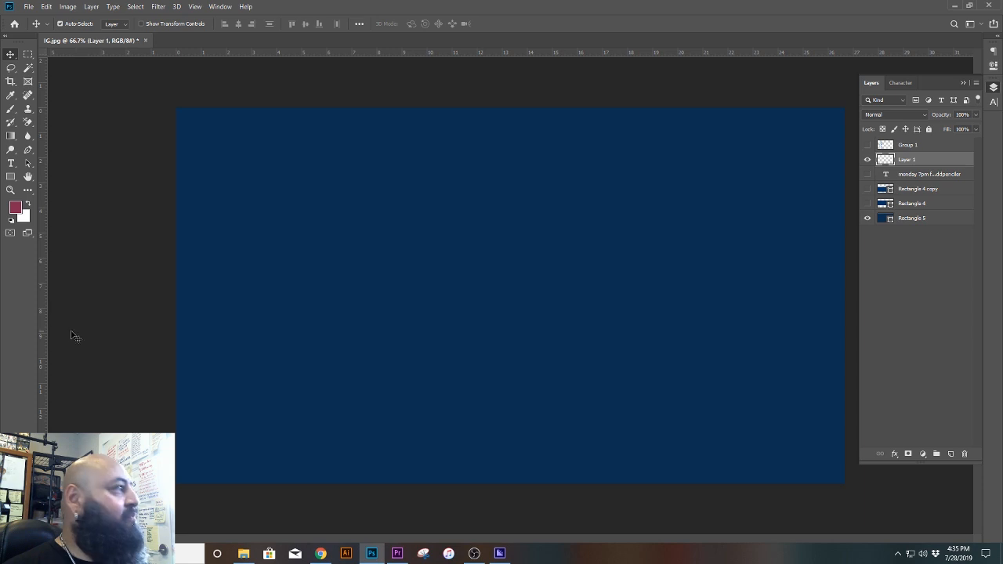
click(11, 163)
click(440, 193)
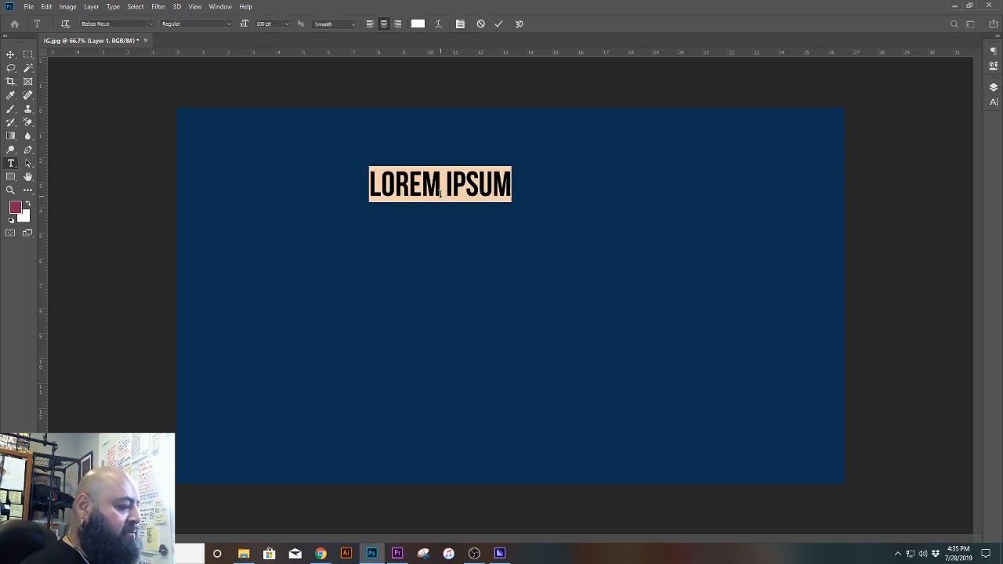
text(DOER)
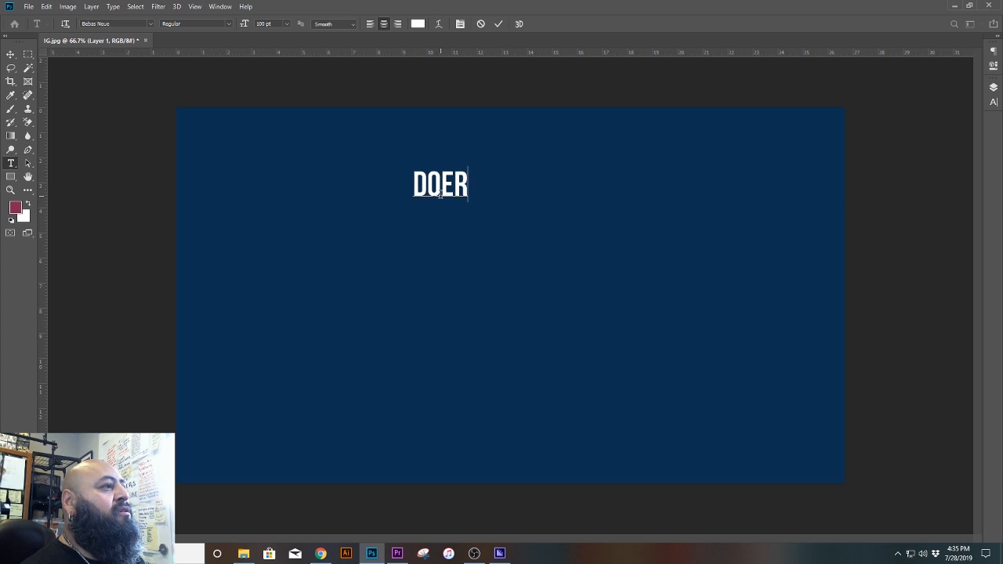
key(Return)
text(LERNER)
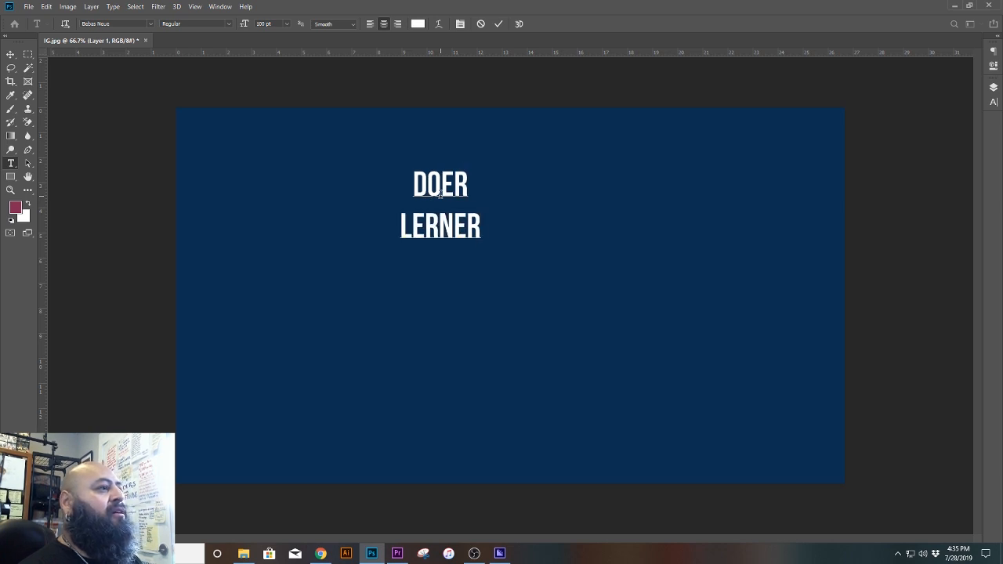
key(Left)
key(Left)
key(Left)
key(Left)
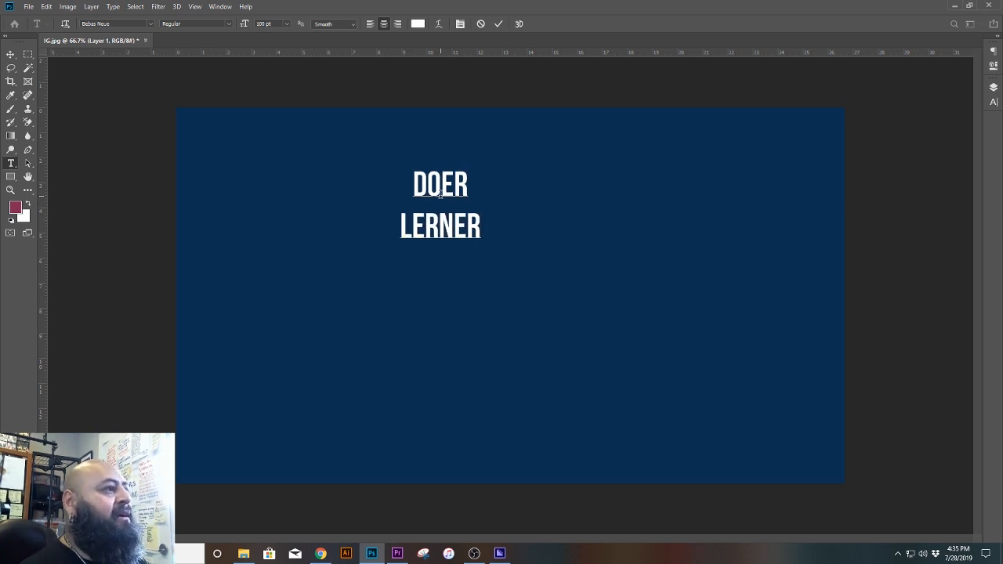
text(A)
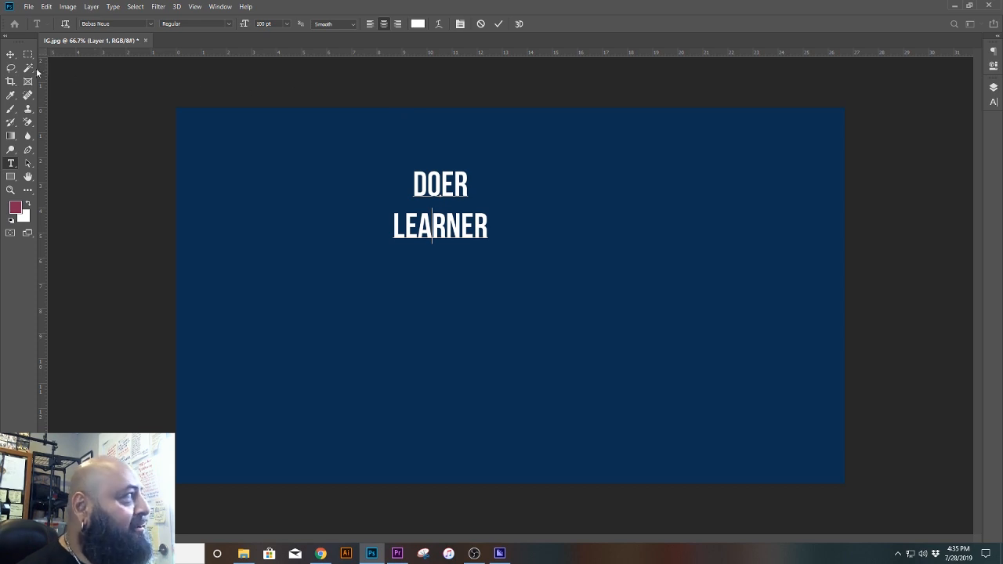
click(10, 53)
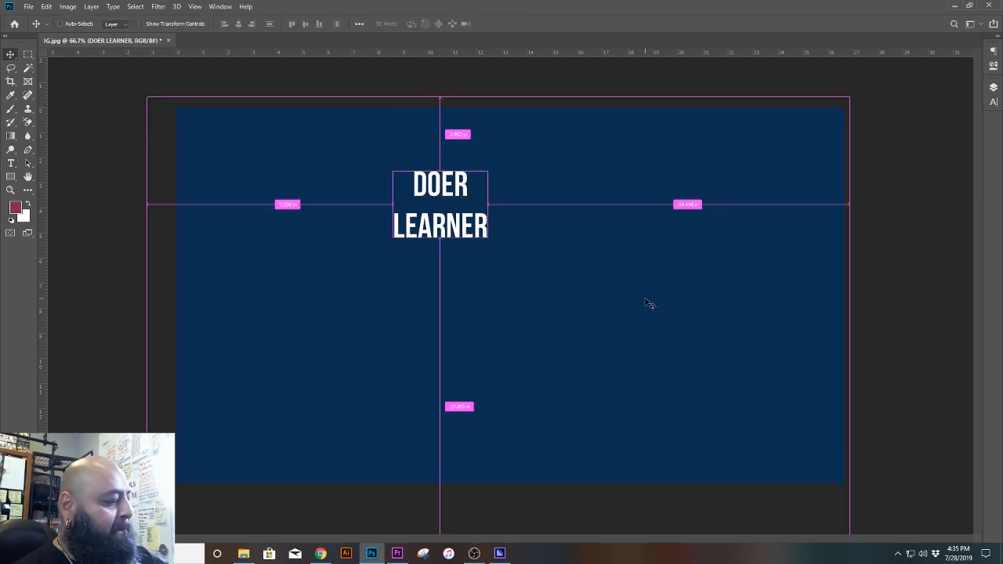
Step: Scale the DOER LEARNER text up to fill most of the blue canvas's height, and switch to Premiere Pro
key(ctrl+r)
key(ctrl+t)
drag(483, 238, 764, 469)
drag(387, 162, 292, 109)
key(Return)
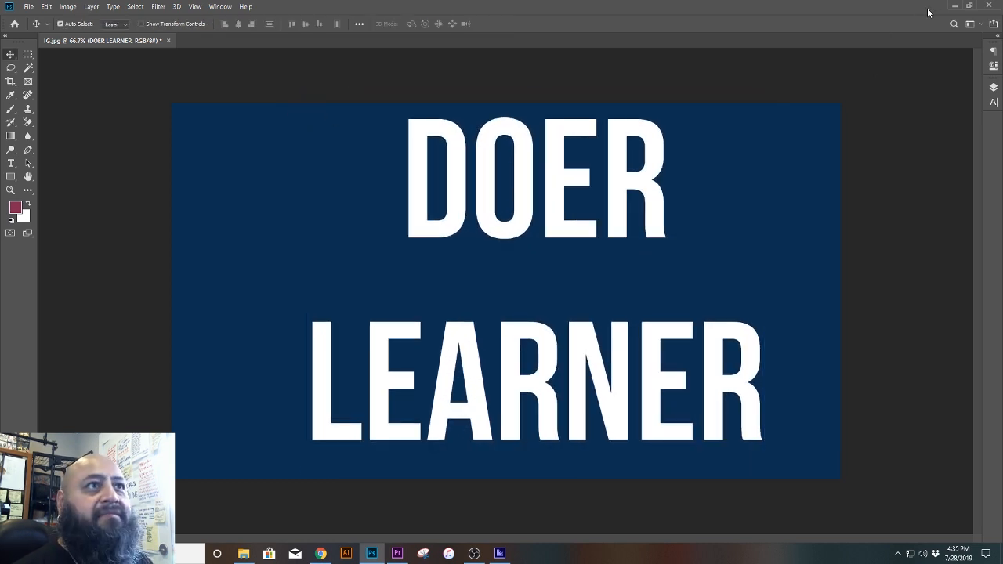
click(952, 7)
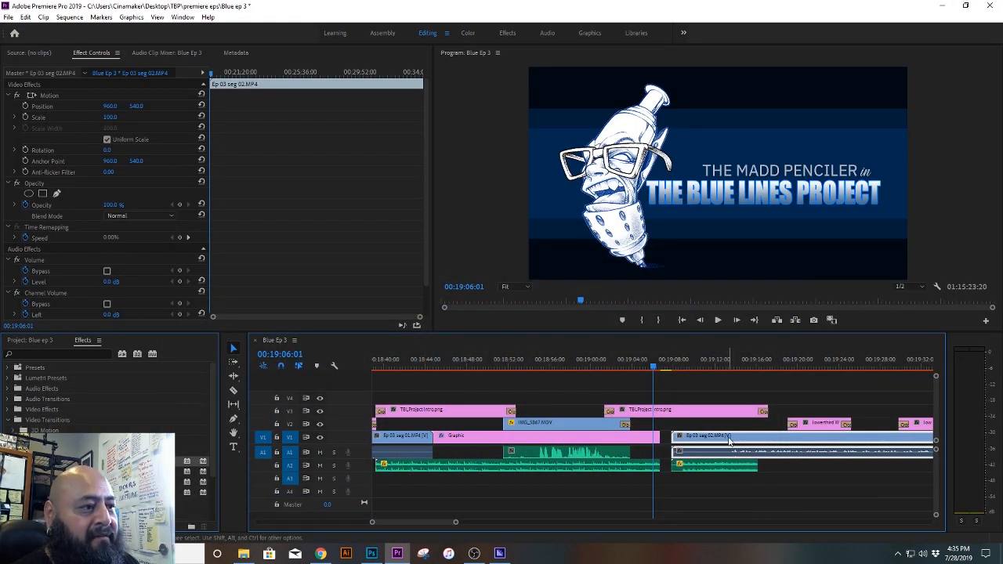
Step: Try moving Ep 03 seg 02 earlier to meet the end of the Graphic clip on V1, and play the transition
drag(733, 442, 722, 444)
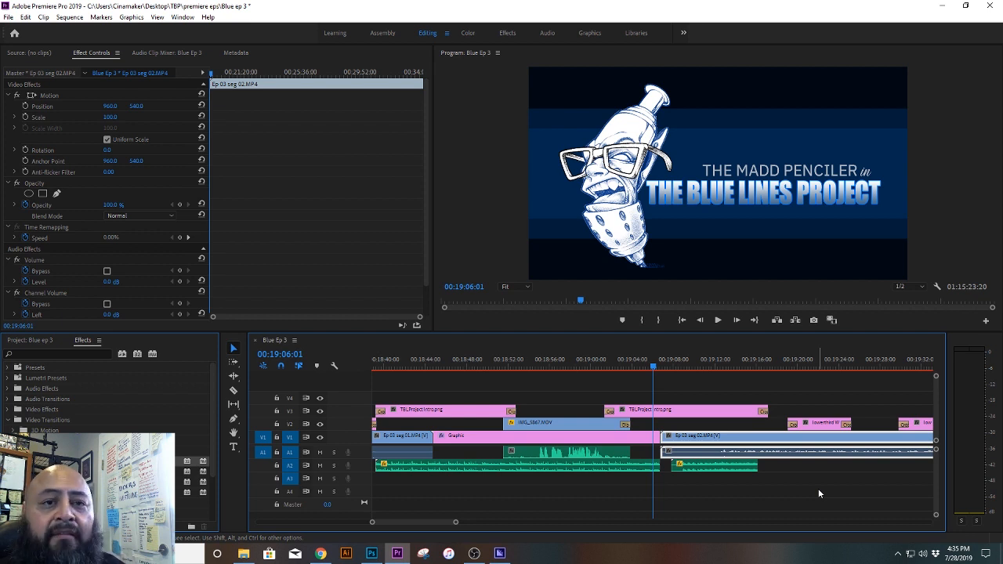
key(space)
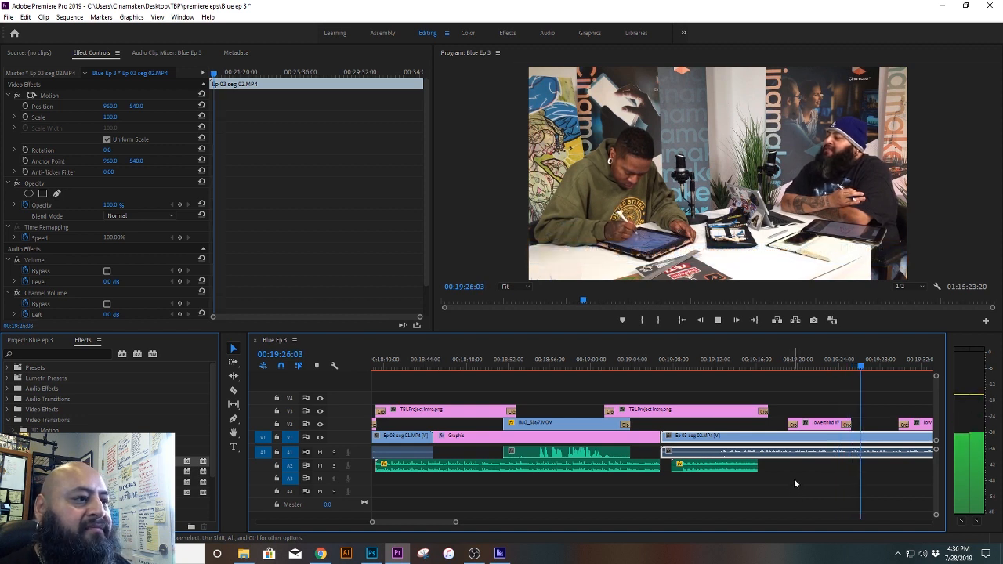
key(space)
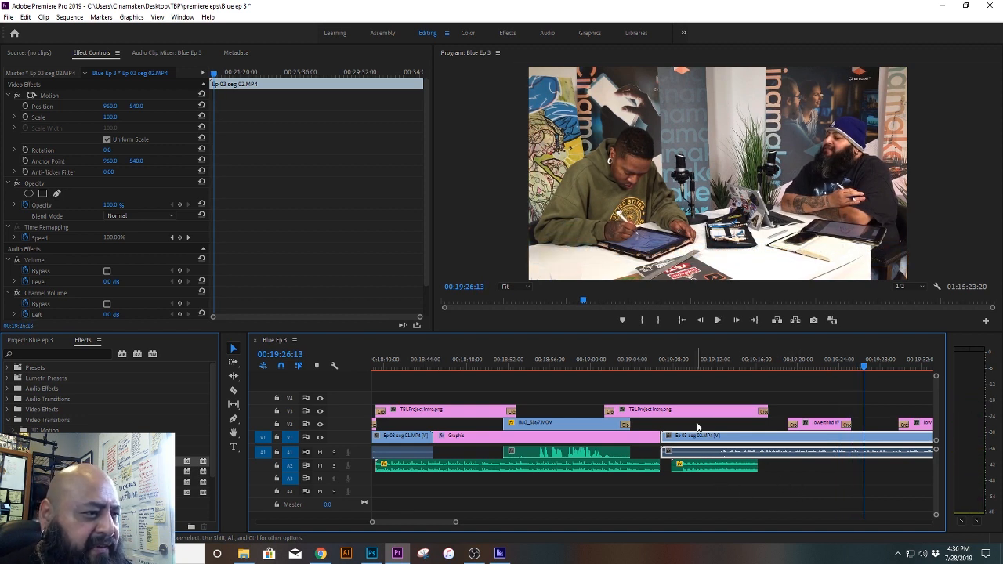
Step: Move Ep 03 seg 02 later on V1 to start at about 00:19:09, and play the sequence from about 00:19:06
drag(691, 440, 715, 443)
click(651, 365)
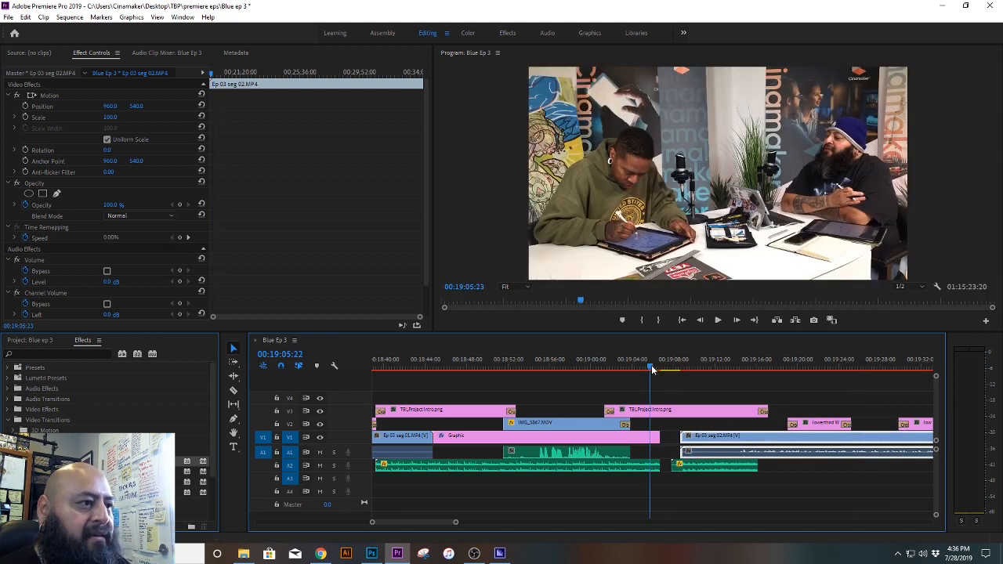
key(space)
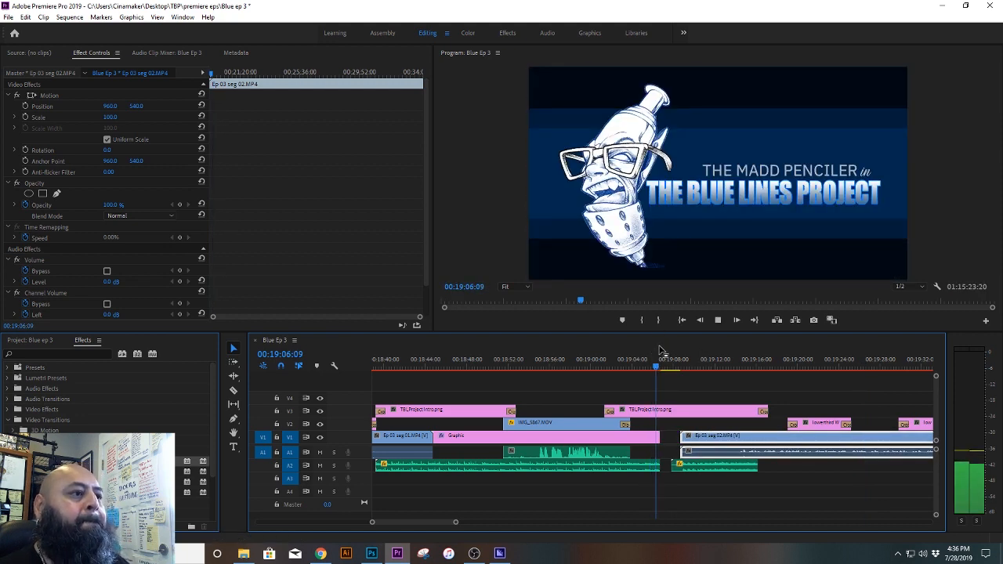
key(space)
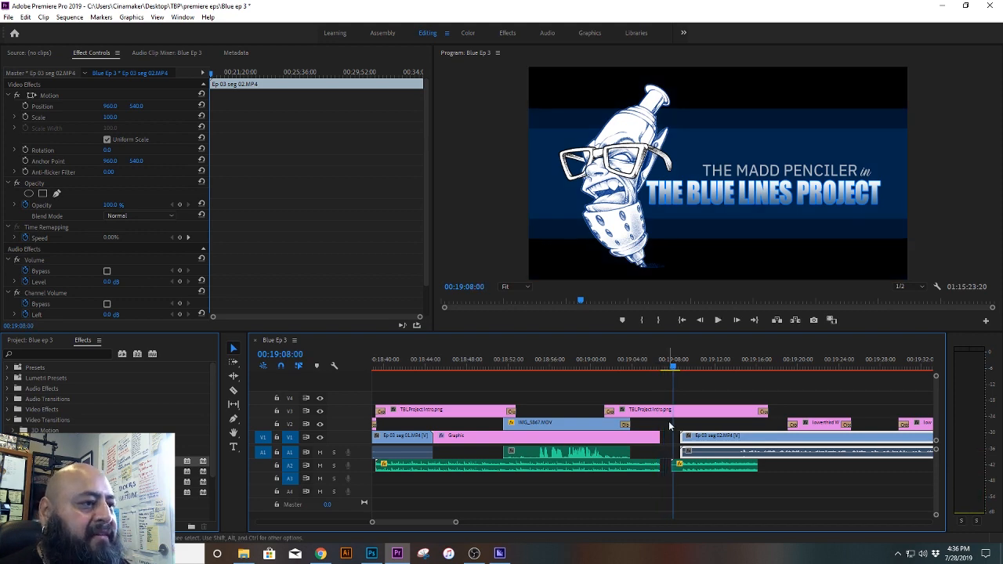
Step: Extend the end of the V1 Graphic clip to the start of Ep 03 seg 02, play back the transition, and save the project
drag(662, 437, 679, 436)
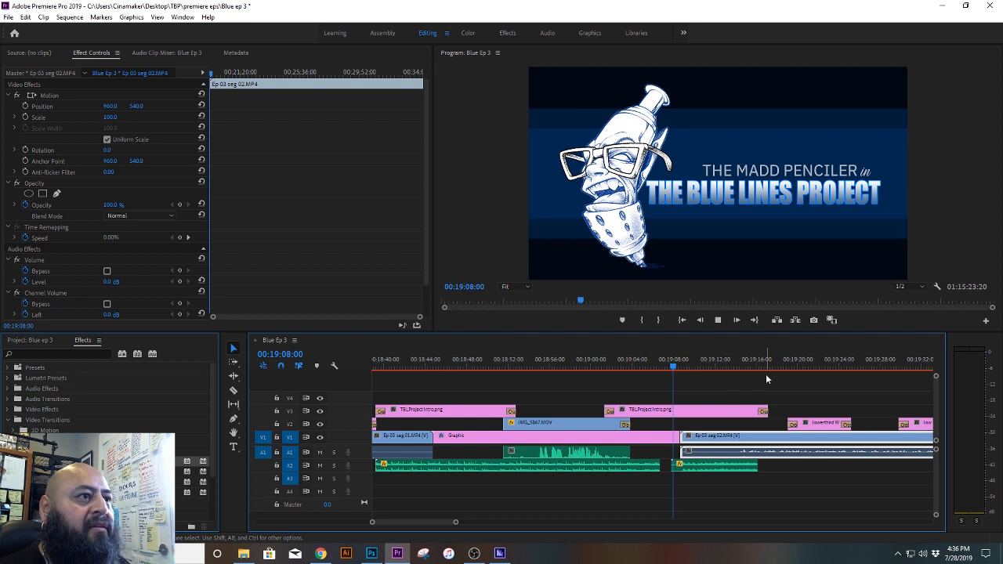
key(space)
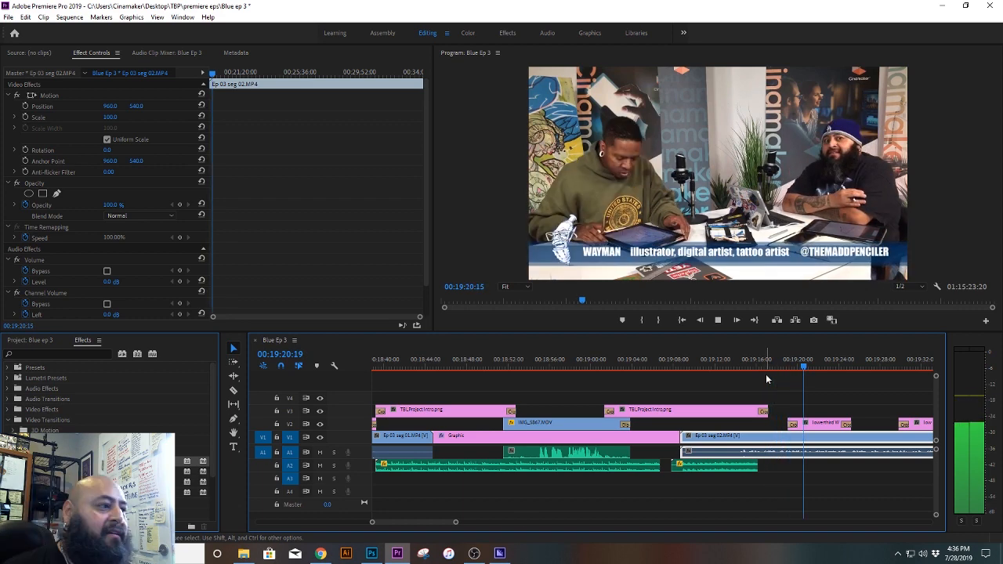
mouse_move(456, 523)
mouse_down()
mouse_move(497, 524)
mouse_move(451, 524)
mouse_up()
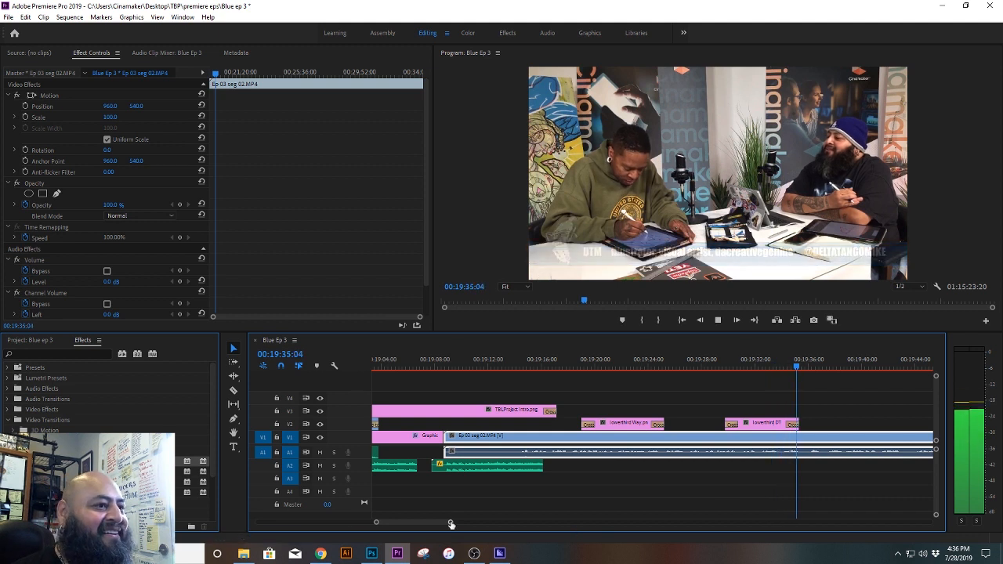
drag(450, 522, 469, 523)
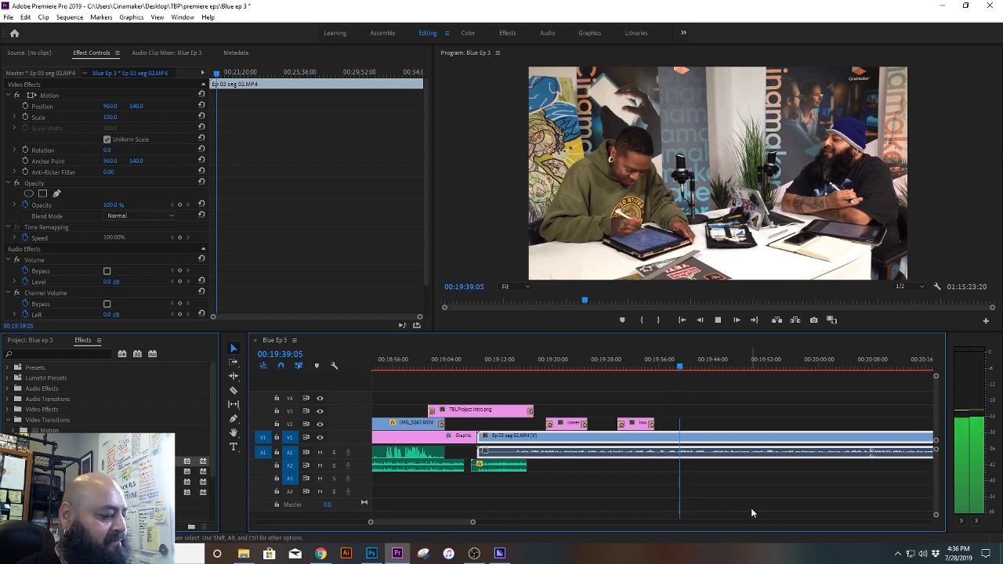
key(space)
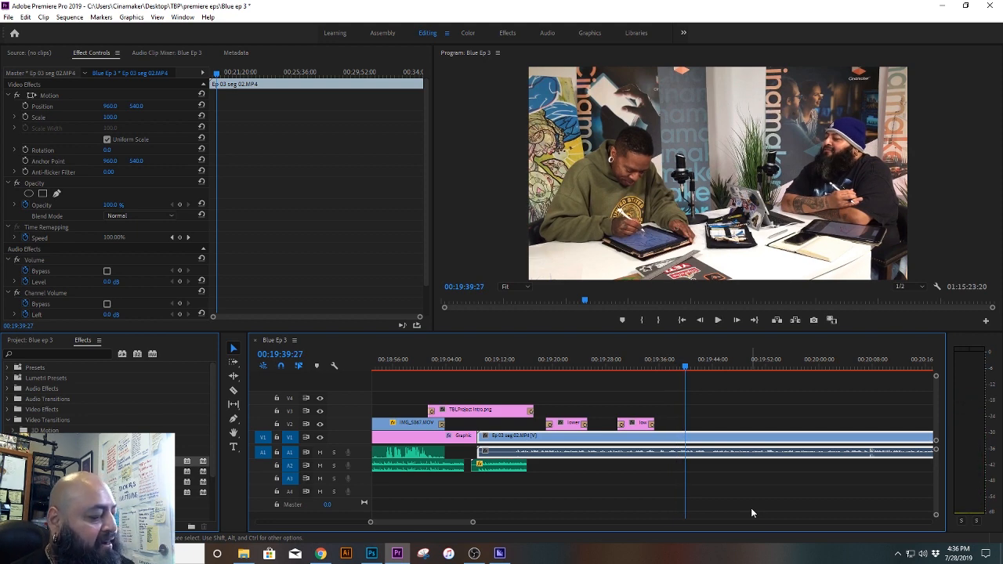
key(ctrl+s)
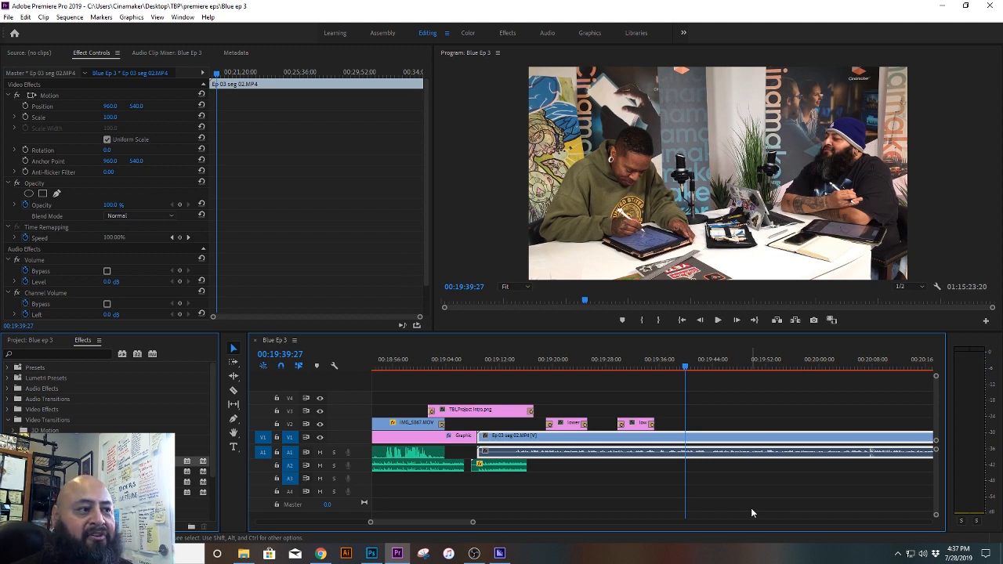
key(ctrl+s)
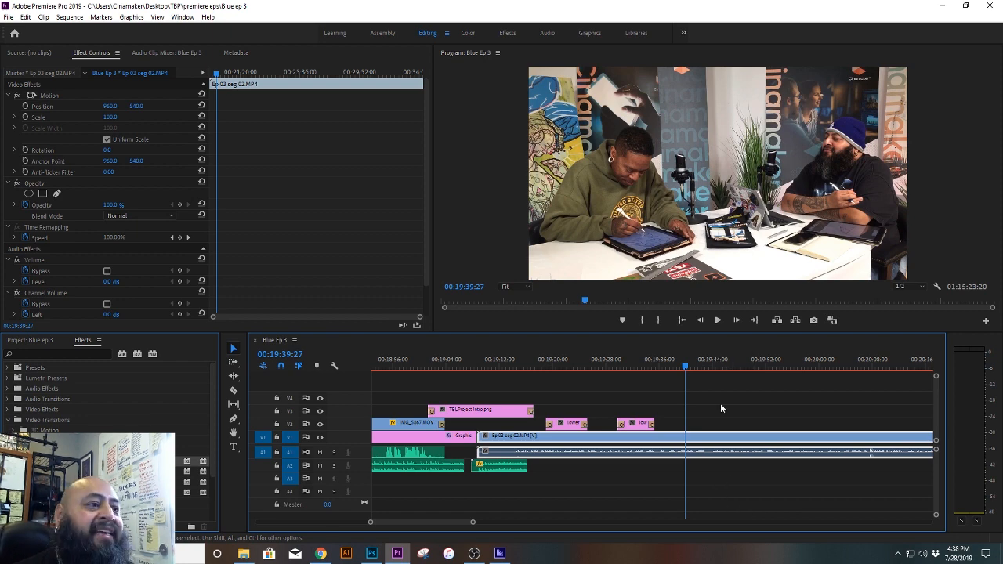
Step: Move the lowerthird Way.png clip later on V2 to start at about 00:20:00, and preview the remaining lower third at about 00:19:32
drag(691, 368, 831, 368)
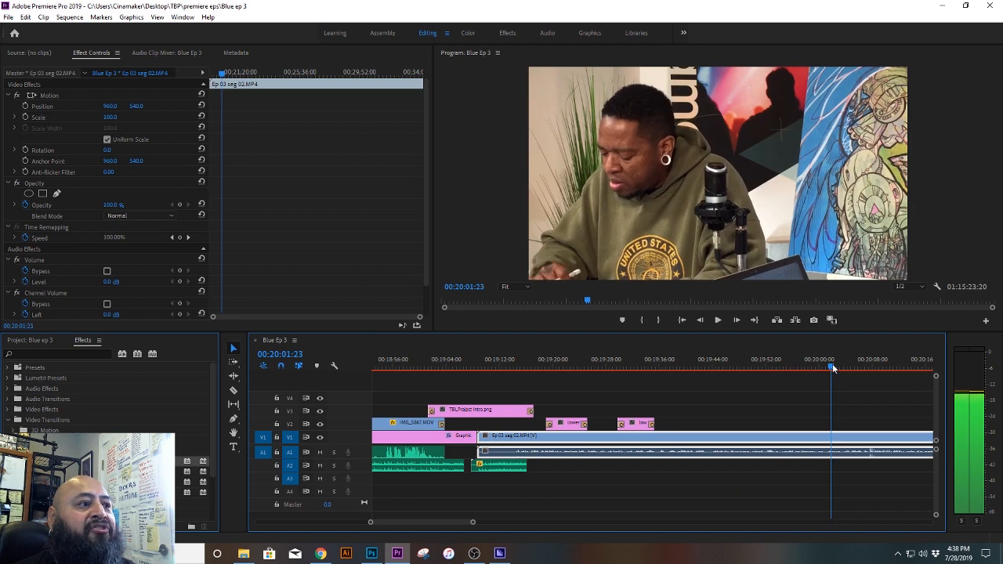
drag(566, 423, 840, 426)
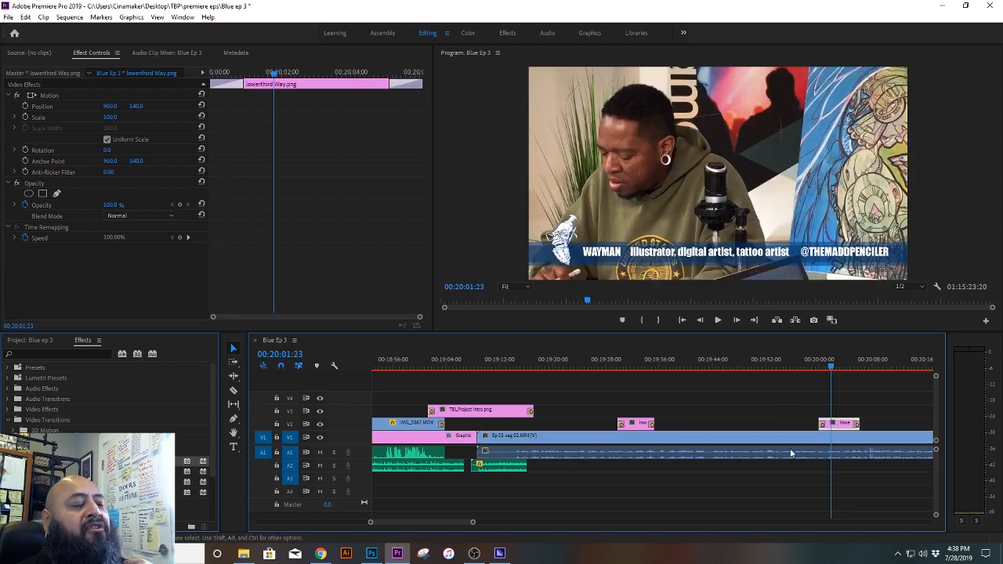
drag(472, 522, 495, 525)
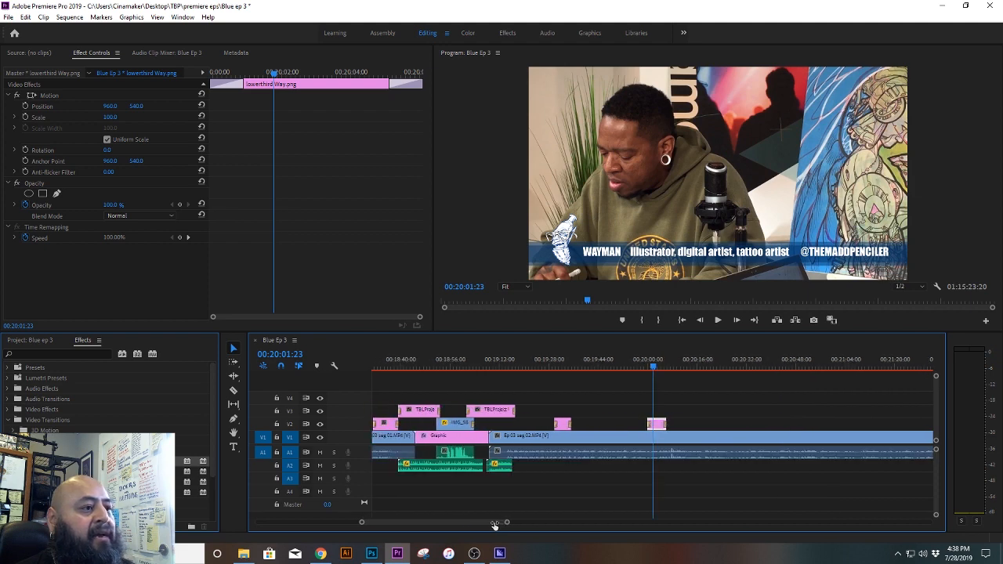
drag(655, 366, 568, 370)
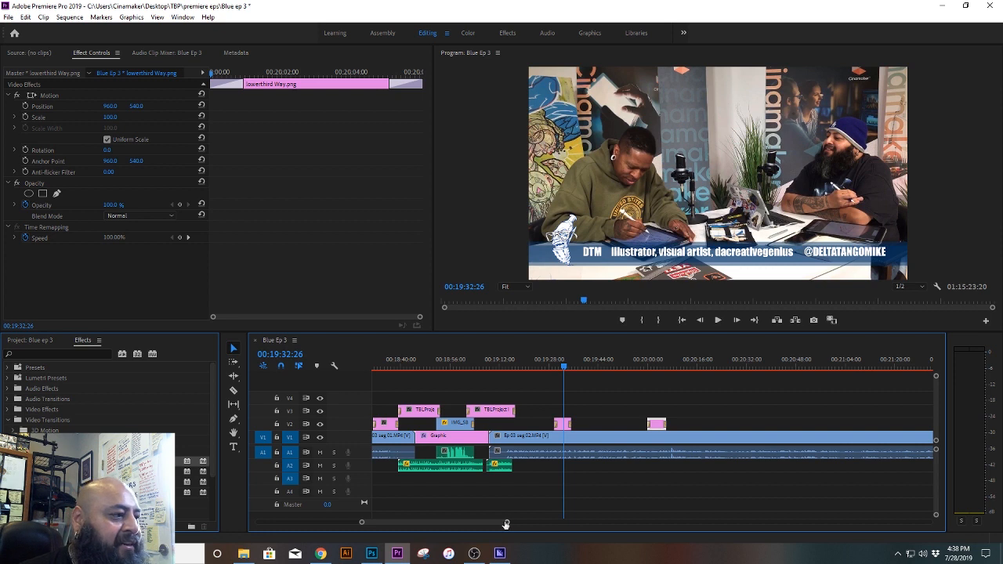
Step: Play Ep 03 seg 02 near its end from about 00:33:55 to check the audio, and save the project
drag(505, 524, 622, 523)
click(511, 365)
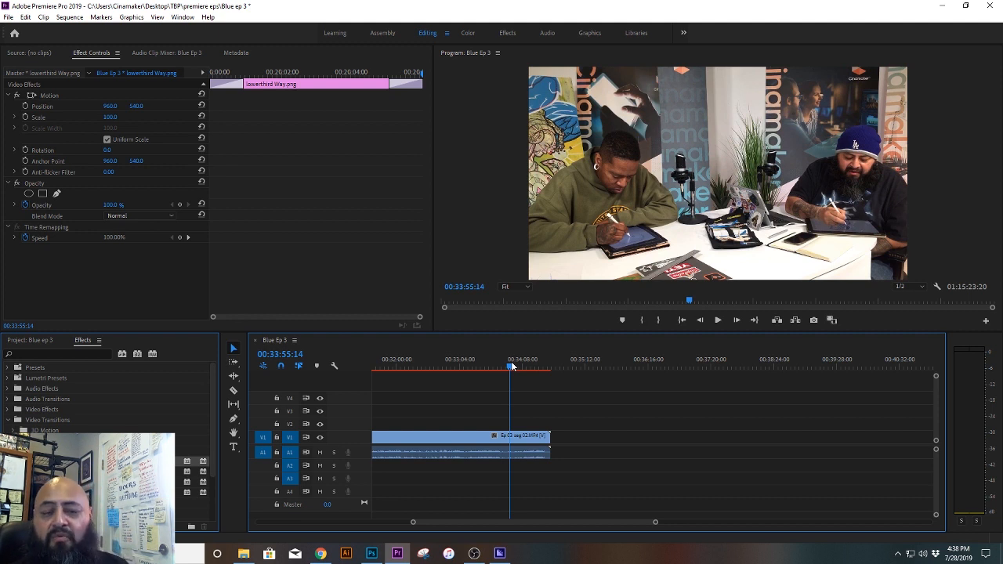
key(space)
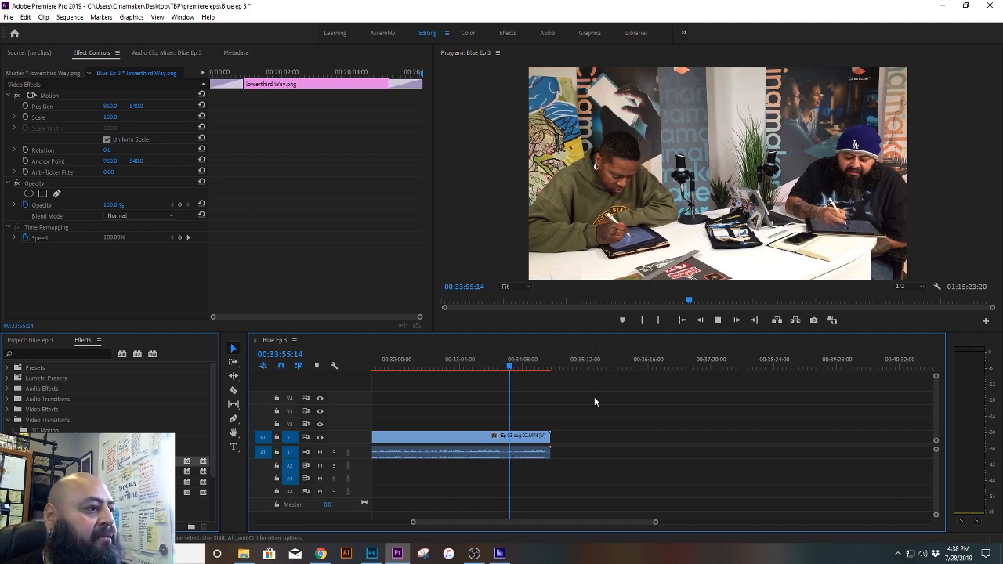
key(space)
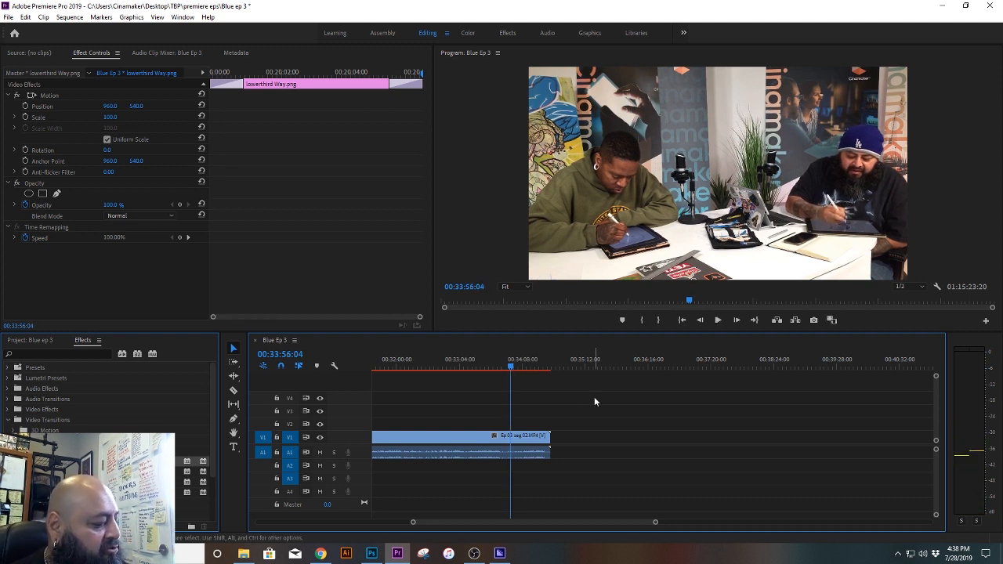
key(ctrl+s)
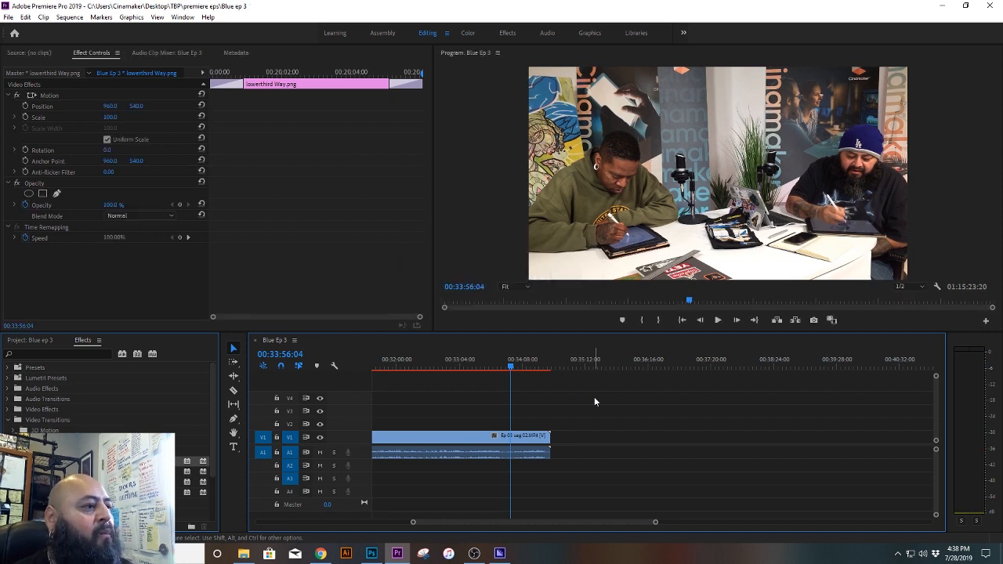
key(space)
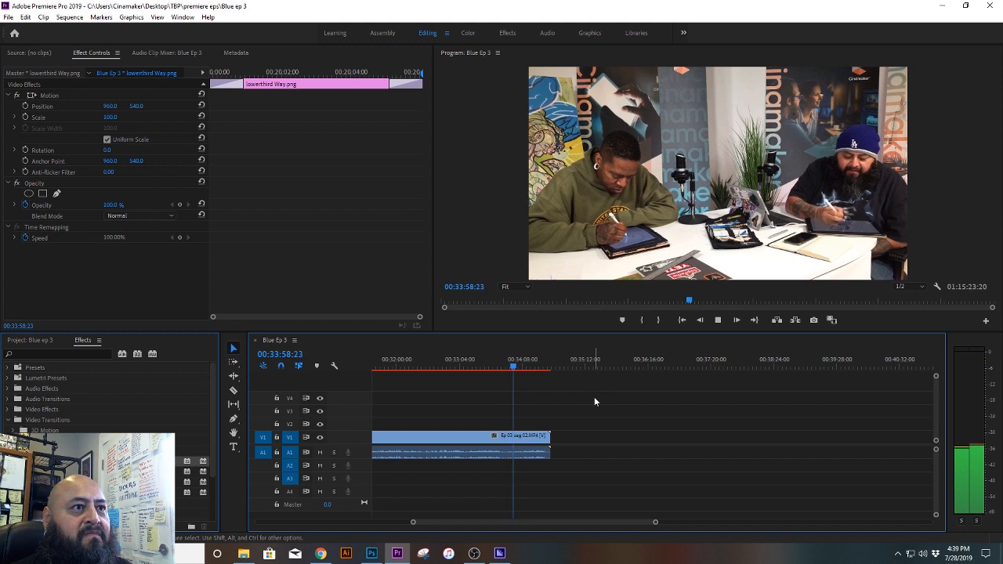
key(space)
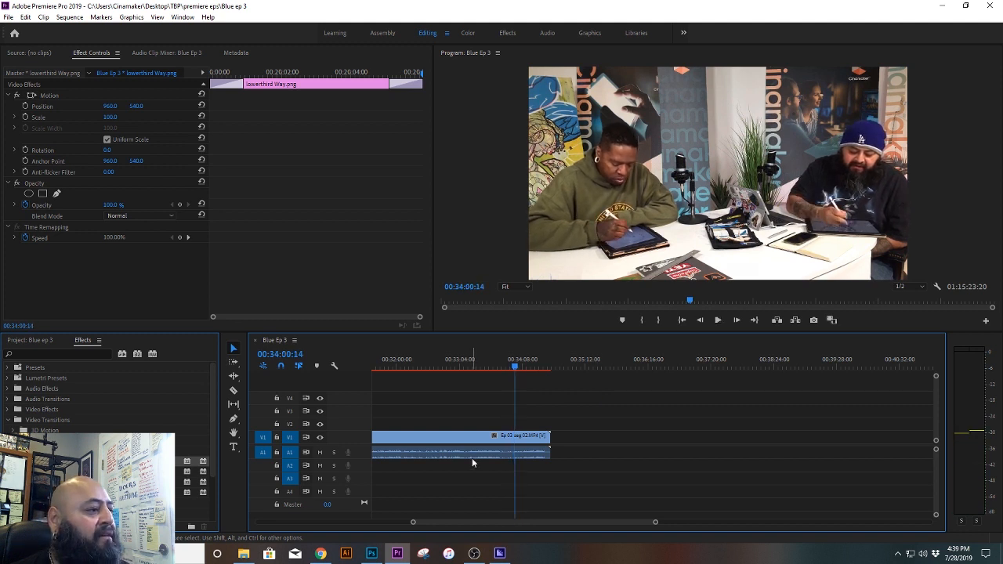
Step: Raise the volume level of the Ep 03 seg 02 audio to 6.0 dB at 00:34:00:14 and play it back
click(473, 459)
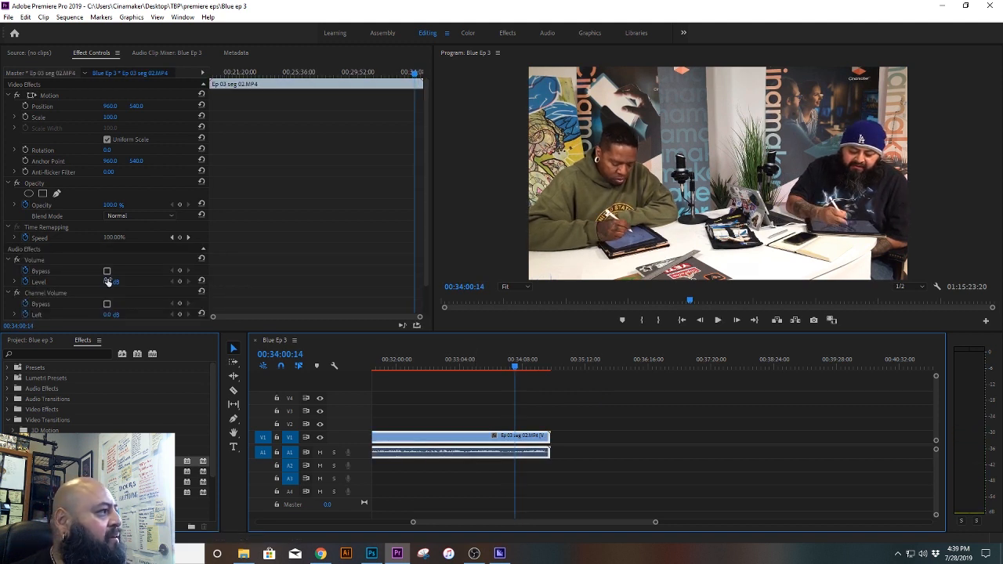
drag(112, 281, 129, 282)
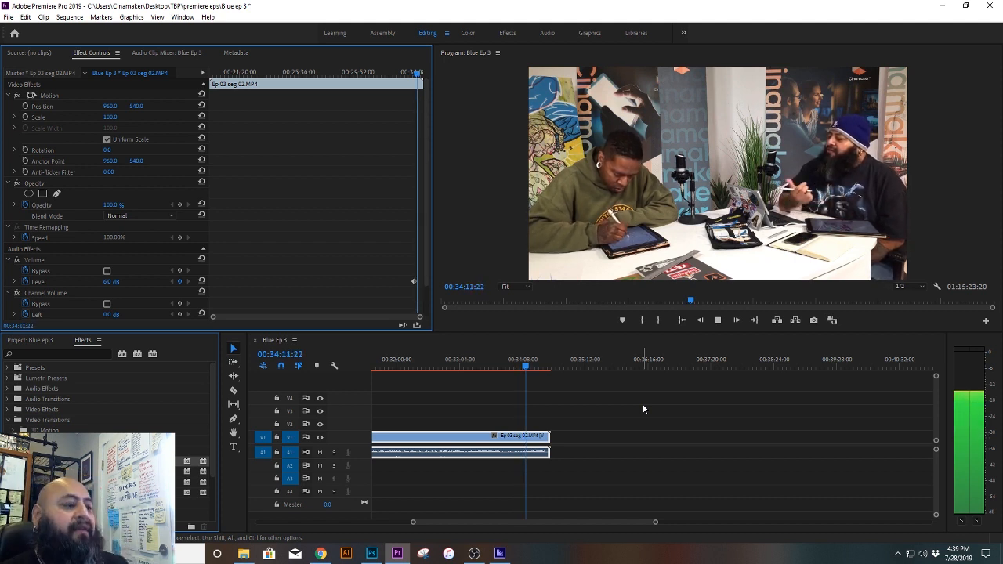
key(space)
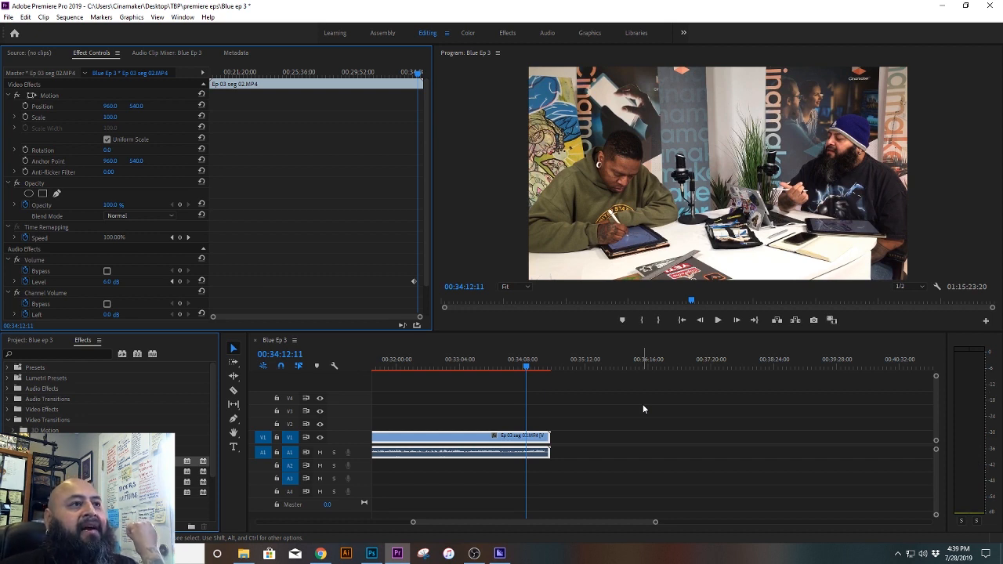
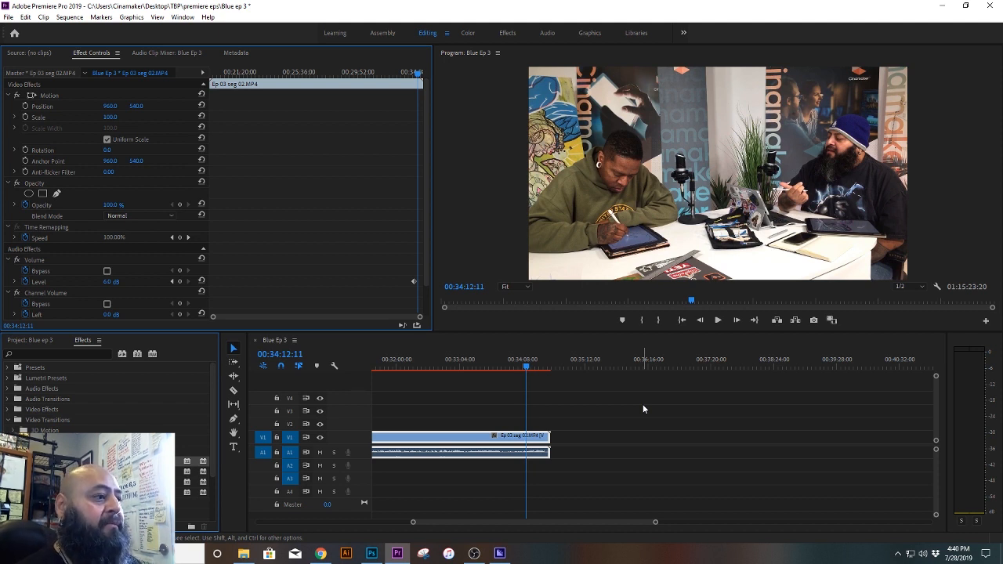
Step: Play Ep 03 seg 02 from 00:34:12:11 through its end to check the audio
key(space)
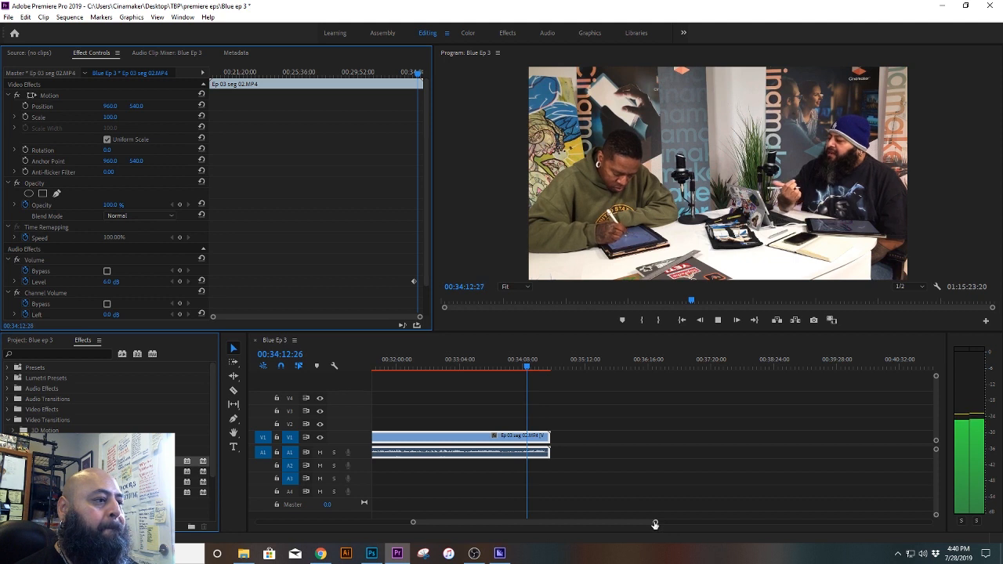
drag(655, 524, 594, 524)
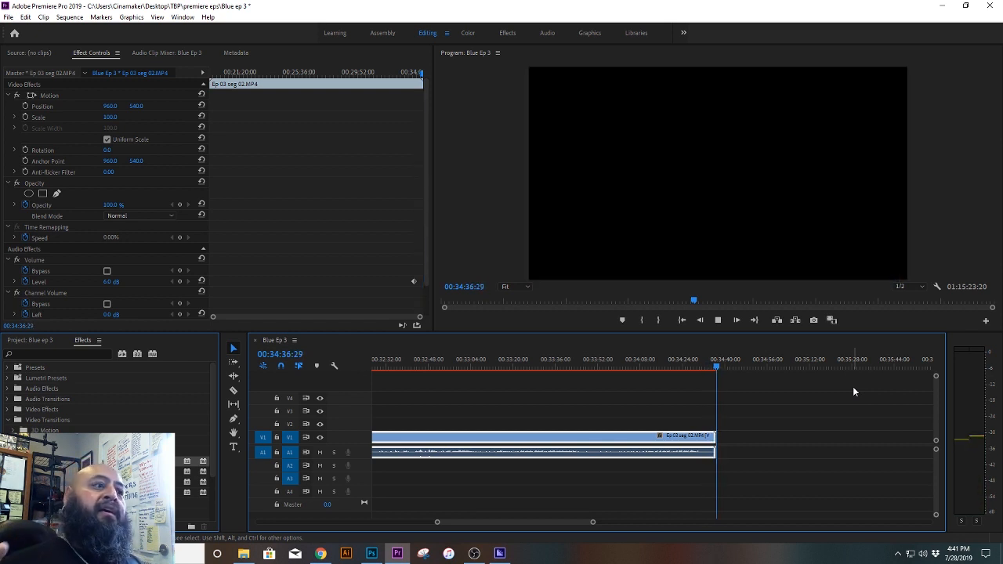
key(space)
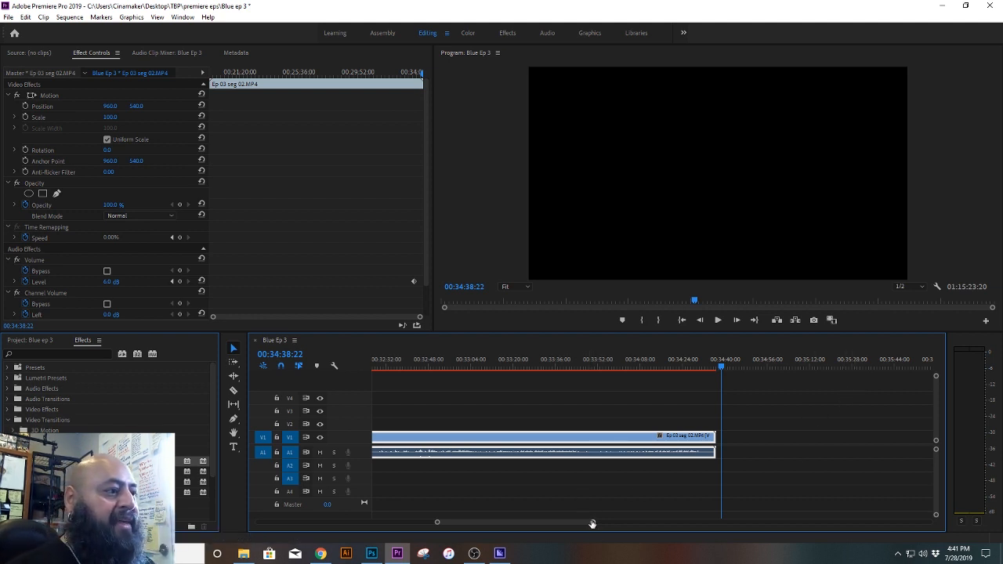
Step: Select the group of break clips just before 00:59:44 and move them earlier to start at about 00:36:10, after Ep 03 seg 02
drag(593, 522, 795, 517)
drag(908, 487, 834, 378)
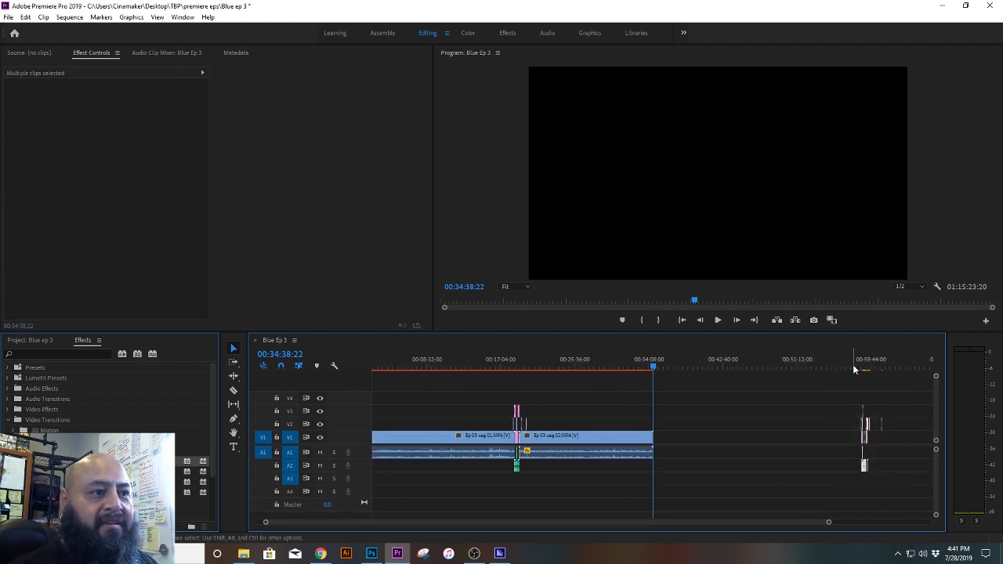
click(855, 367)
drag(826, 522, 755, 530)
drag(717, 470, 421, 525)
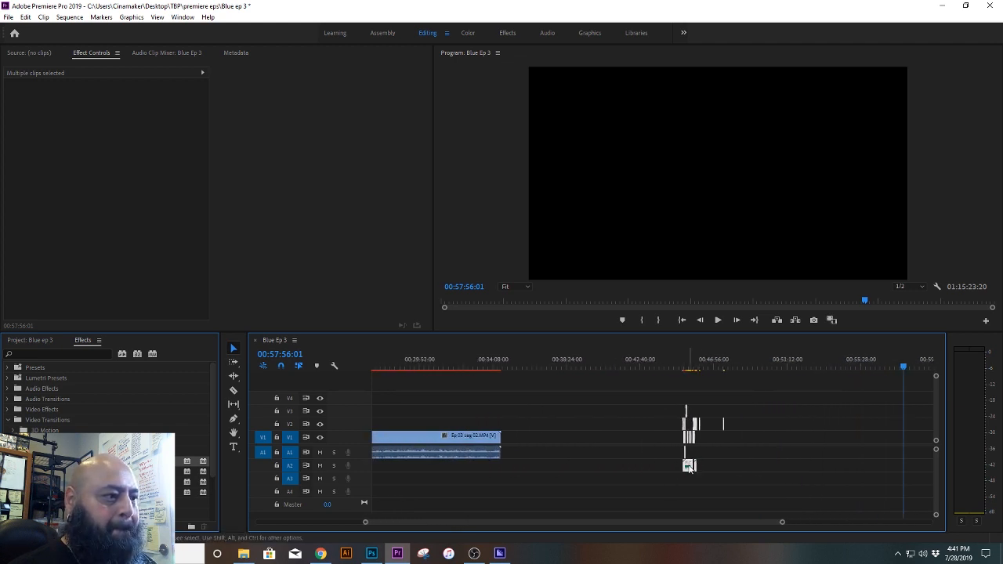
drag(689, 470, 535, 468)
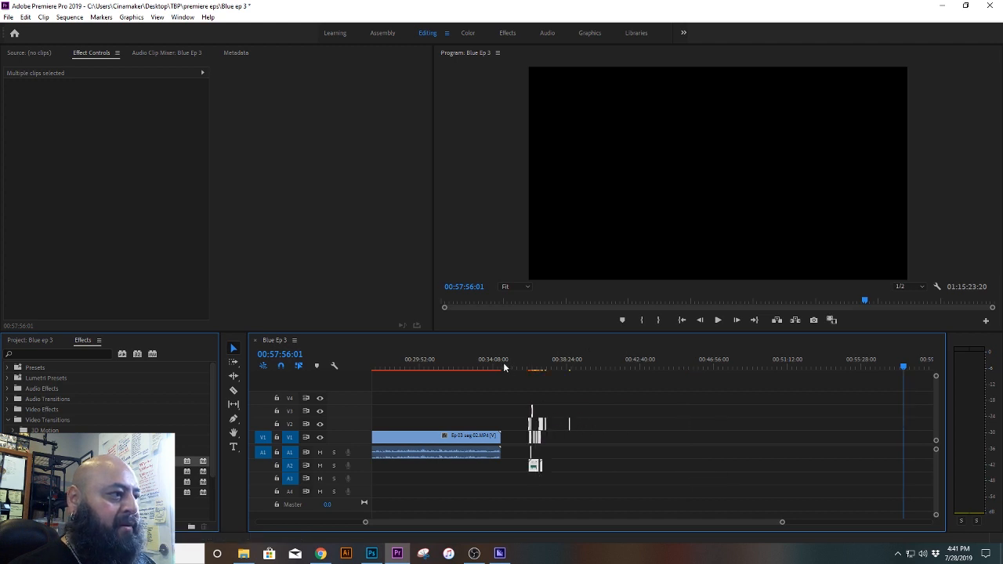
Step: Move the break clips earlier so they overlap the end of Ep 03 seg 02 from about 00:34:33, and play the transition from 00:34:20:07
click(503, 367)
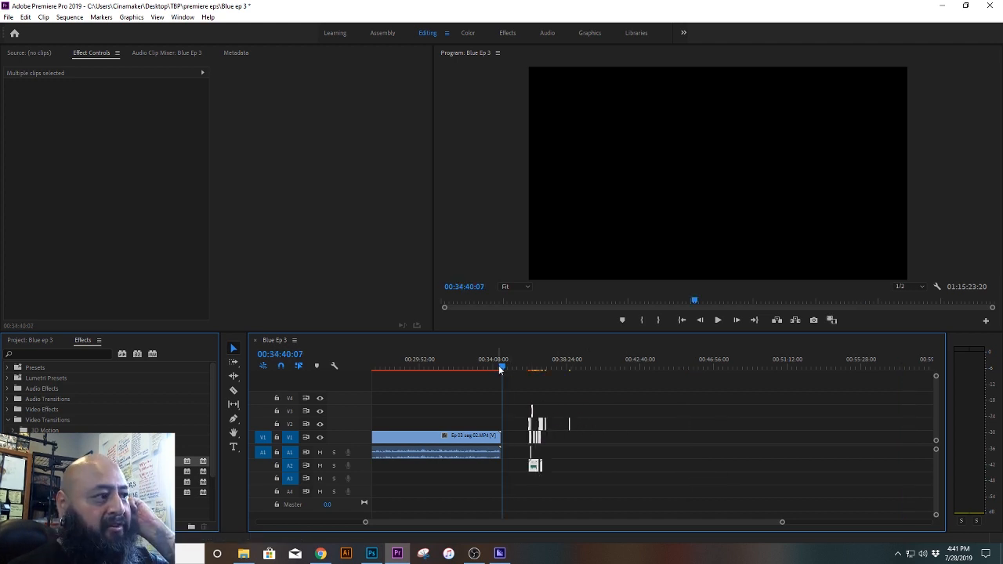
click(497, 367)
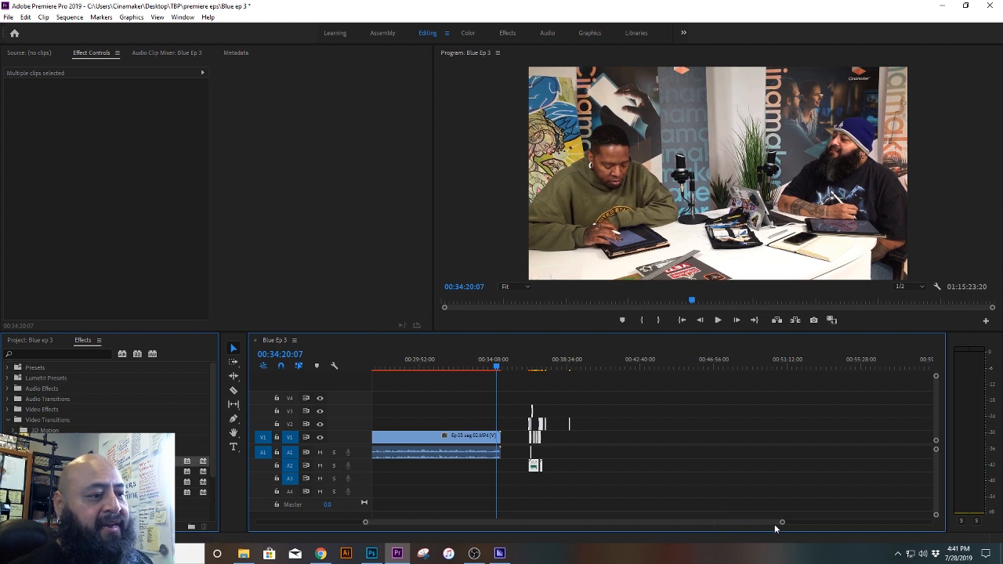
drag(782, 525, 689, 527)
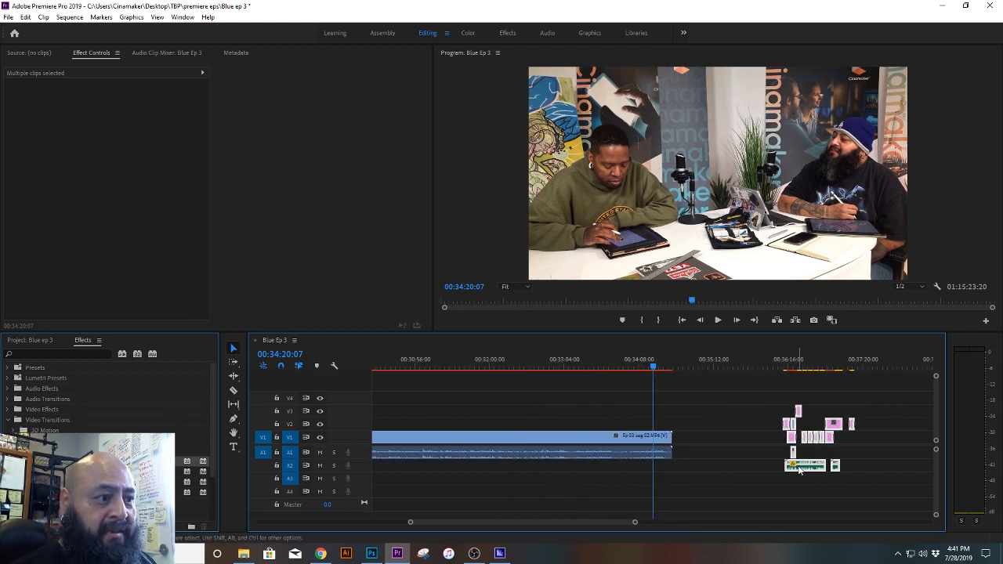
drag(799, 470, 694, 470)
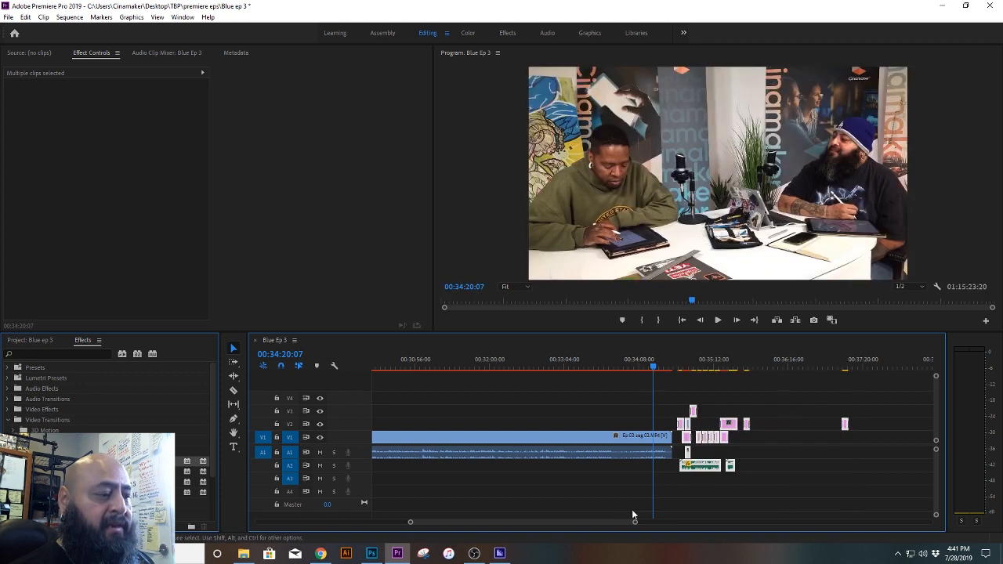
drag(631, 524, 576, 524)
drag(784, 441, 753, 444)
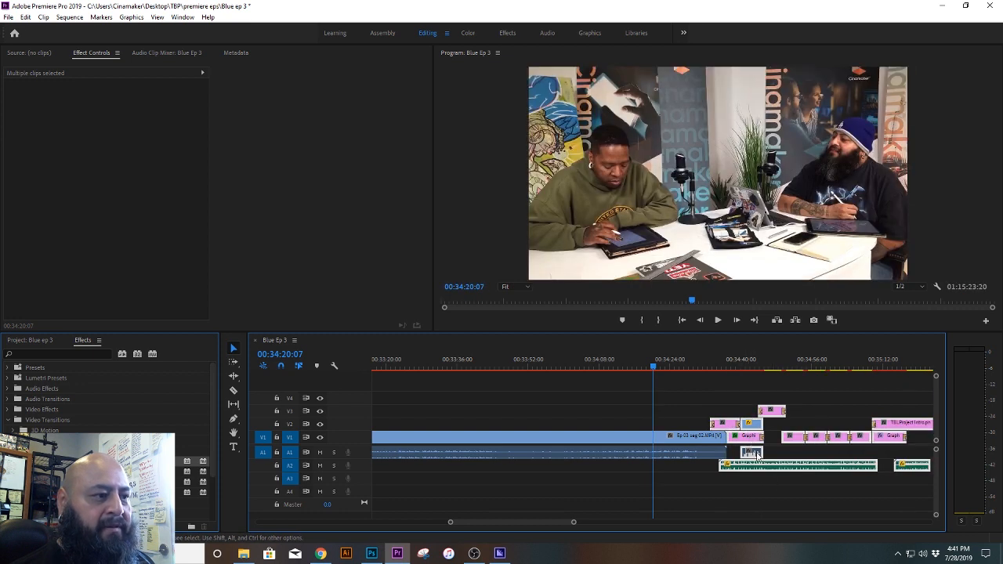
key(space)
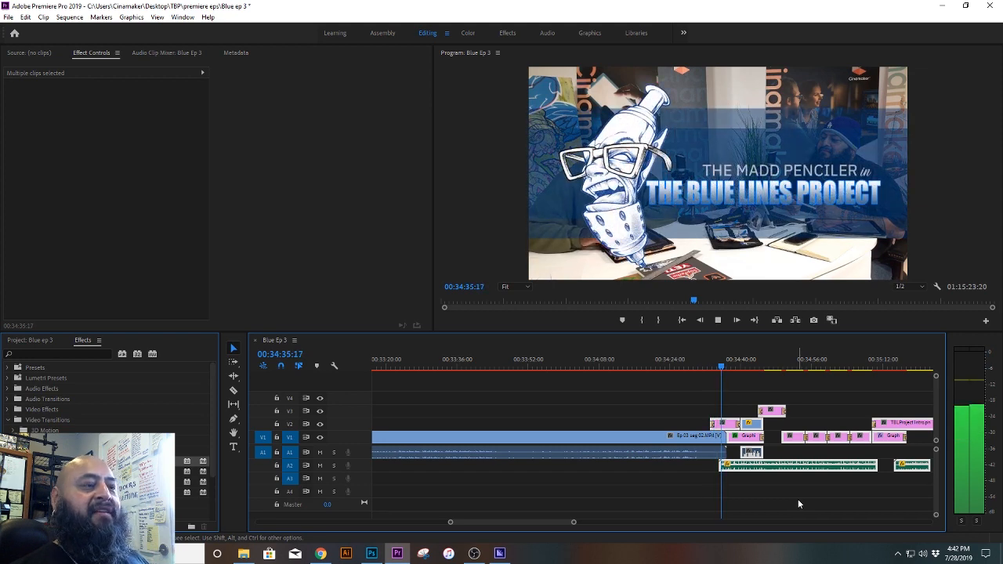
key(space)
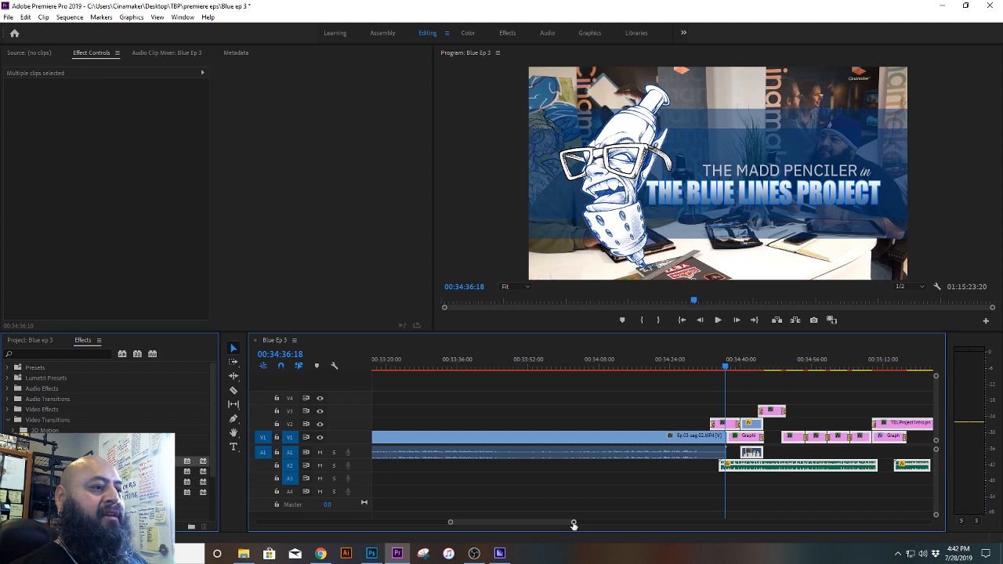
Step: Cut Ep 03 seg 02 at 00:34:32:08 and delete the piece after the cut
drag(573, 524, 544, 524)
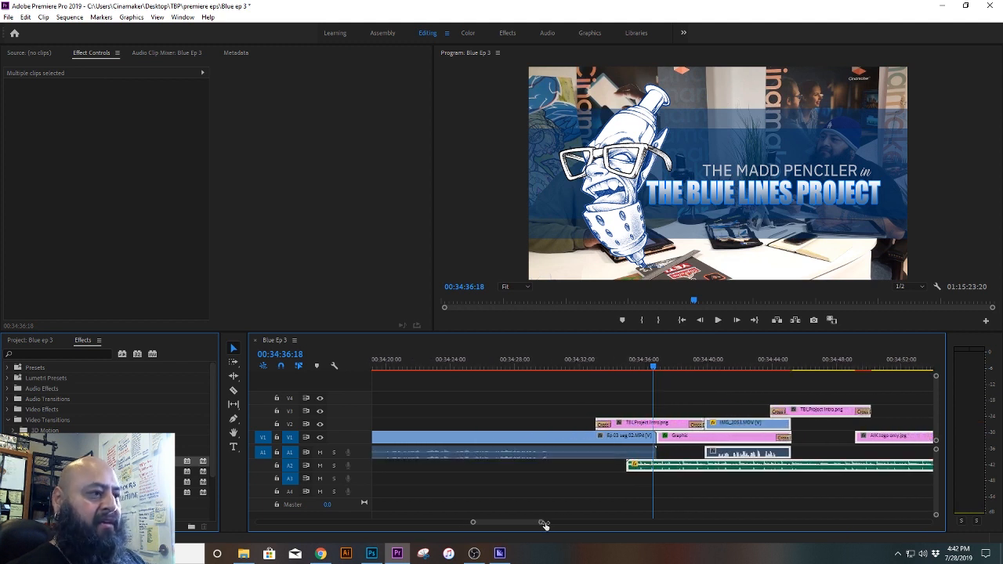
drag(644, 366, 627, 365)
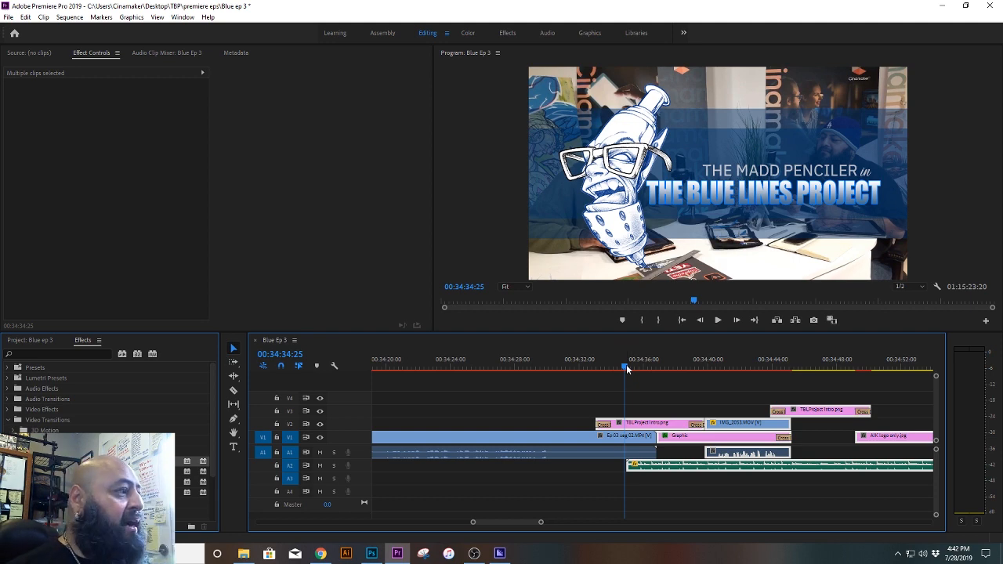
drag(627, 368, 584, 389)
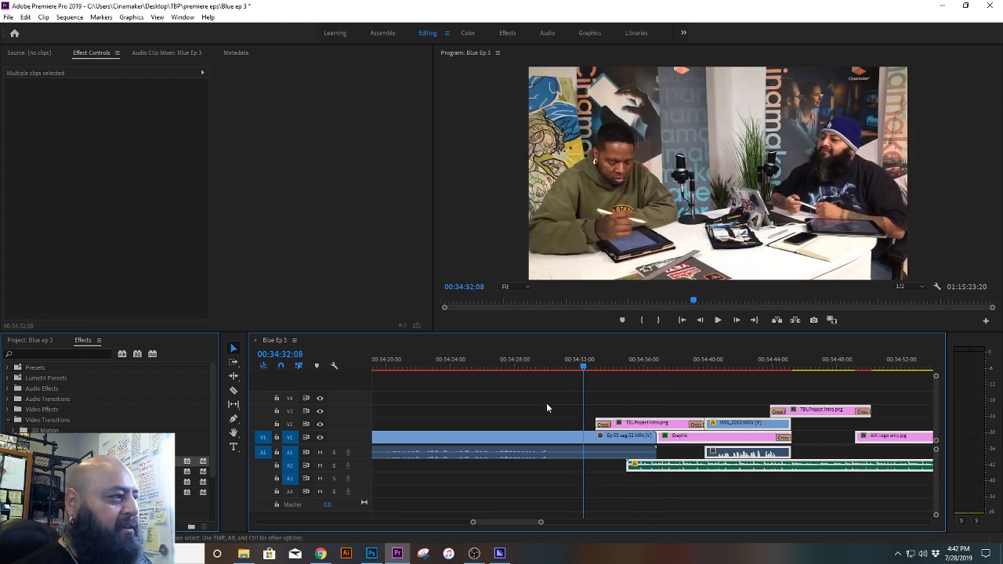
click(233, 391)
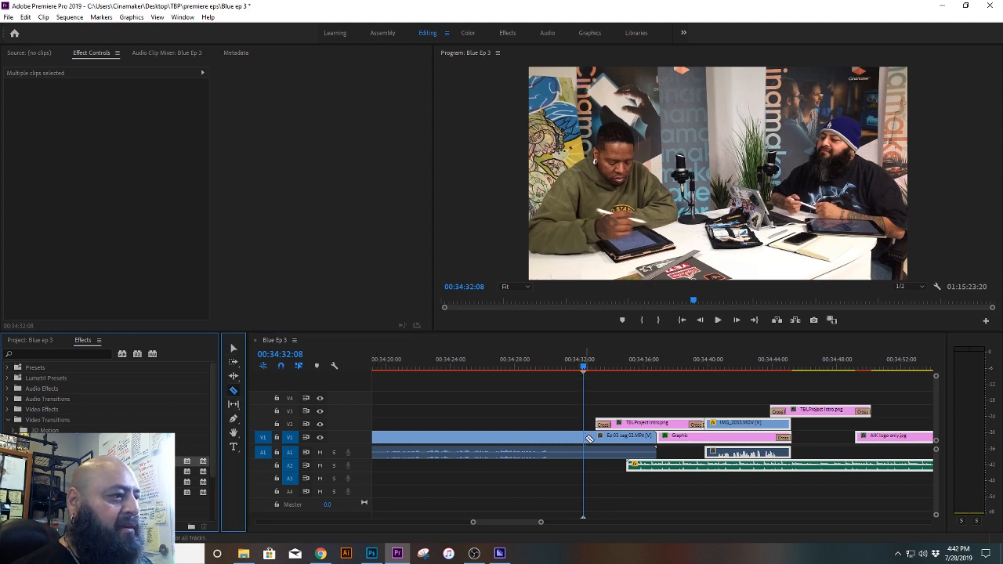
click(586, 437)
click(233, 349)
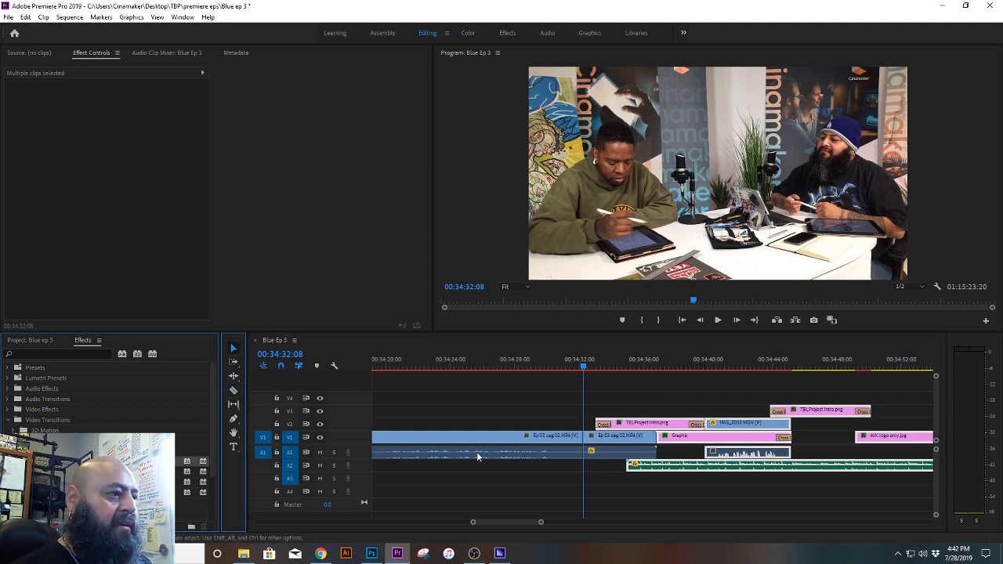
click(610, 438)
key(Delete)
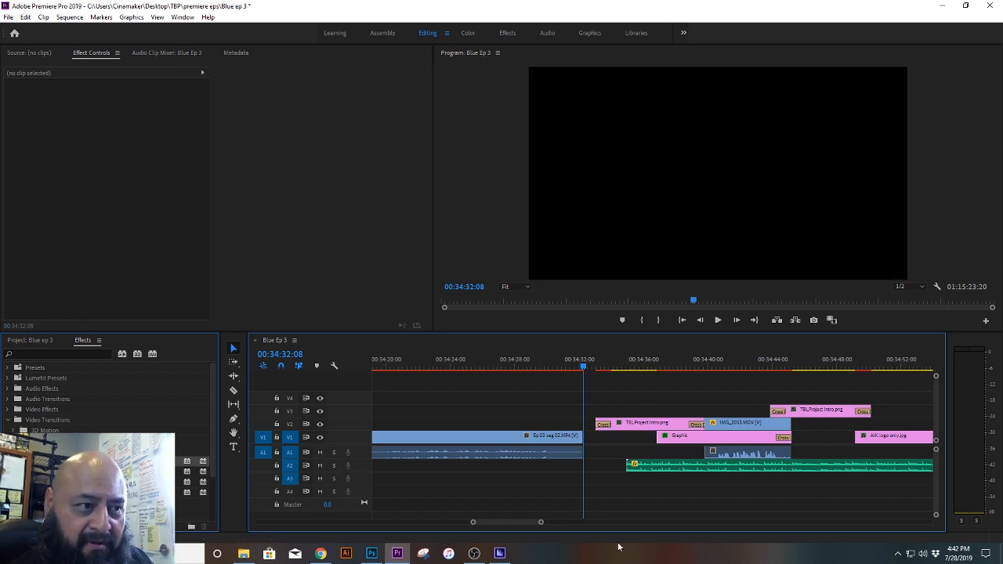
Step: Select all the break clips after Ep 03 seg 02 and move them earlier to overlap its end from about 00:34:29
drag(541, 522, 573, 526)
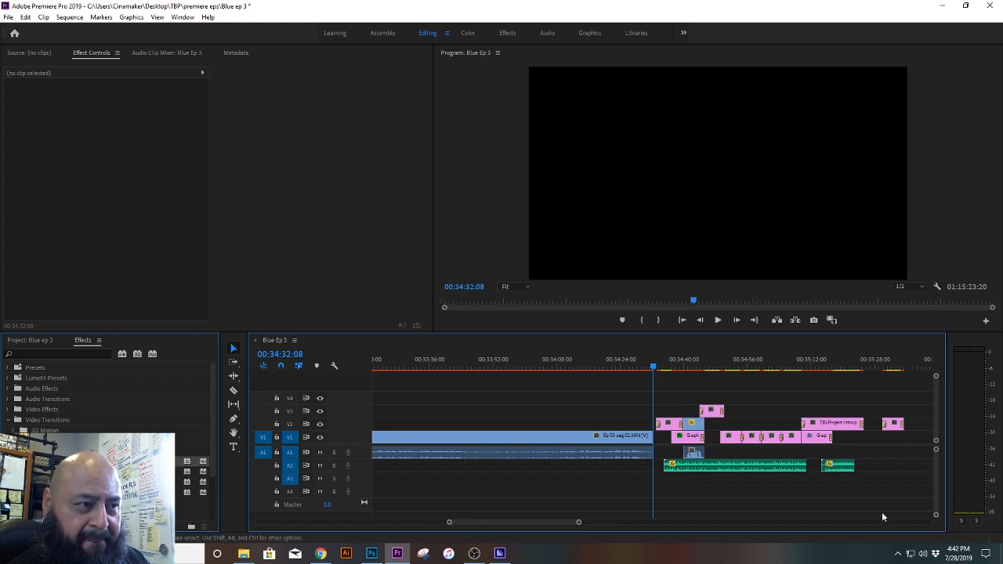
drag(916, 504, 664, 390)
drag(578, 522, 531, 526)
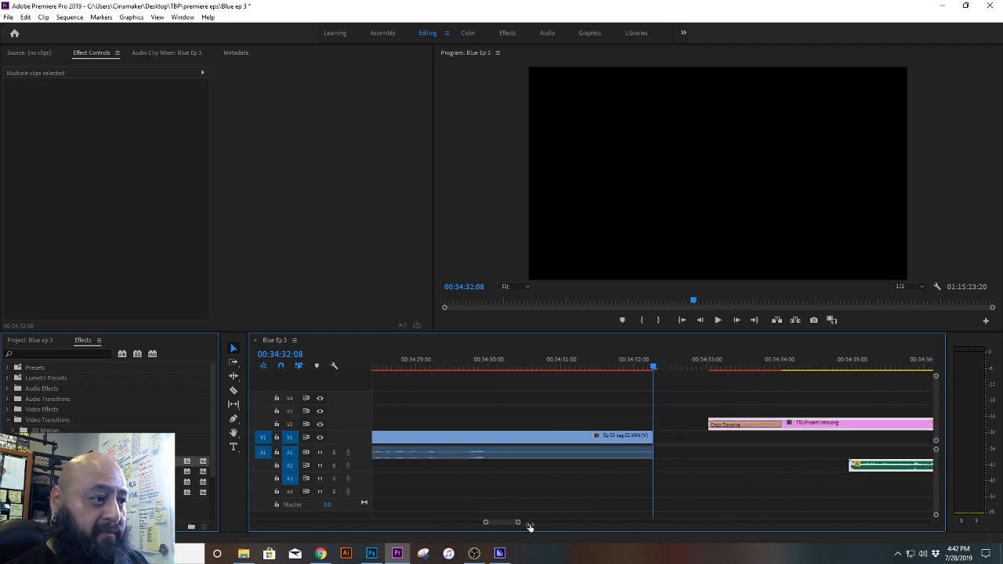
drag(870, 430, 613, 429)
Step: Play the break from 00:34:28:29 to about 00:35:19 to check the transition and clips, and save the project
click(414, 361)
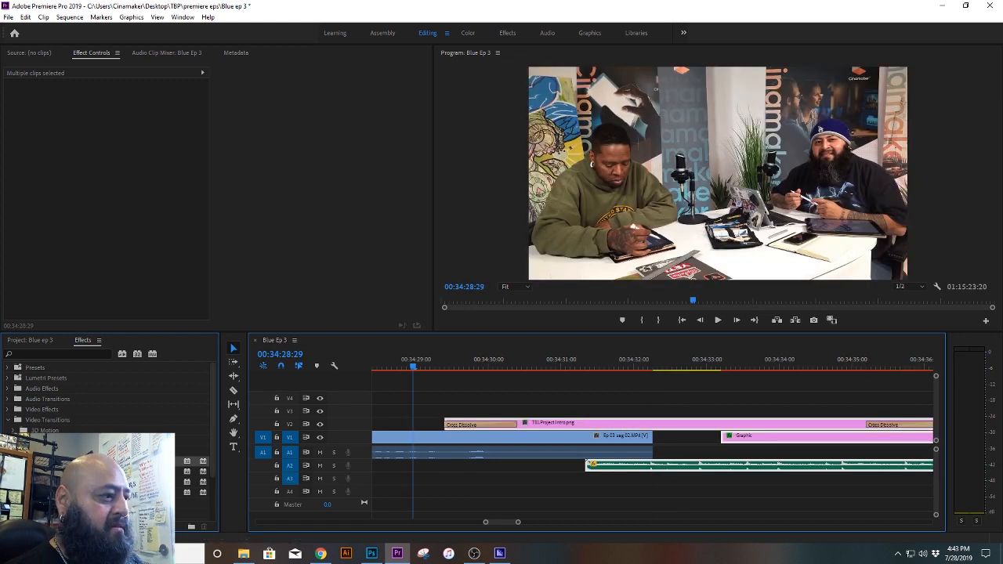
drag(517, 521, 537, 522)
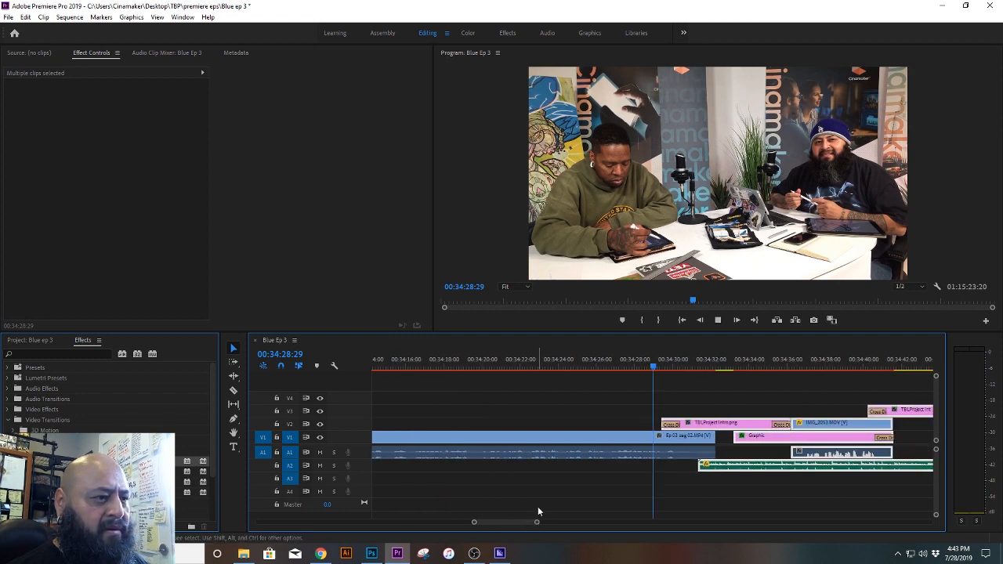
key(space)
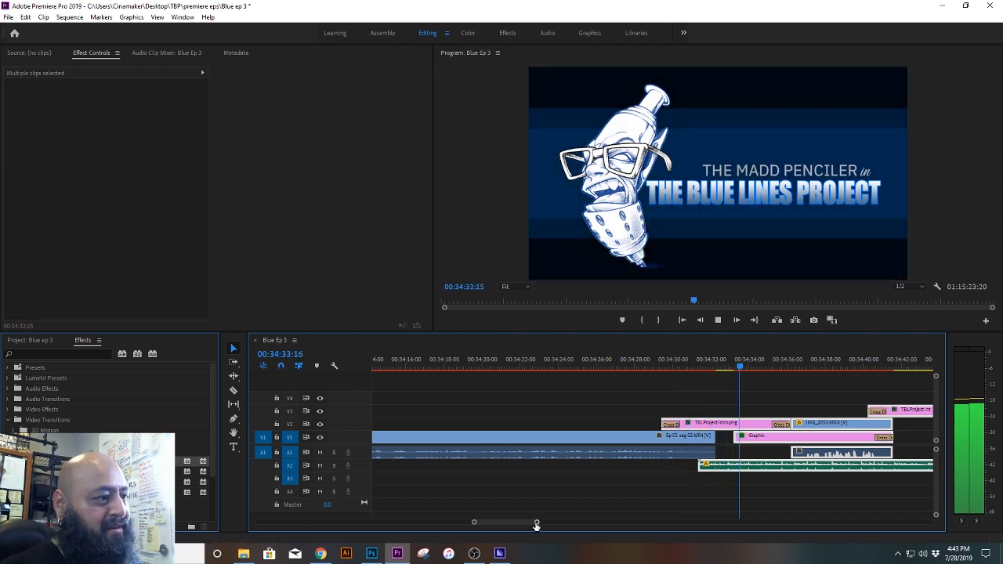
drag(535, 521, 582, 513)
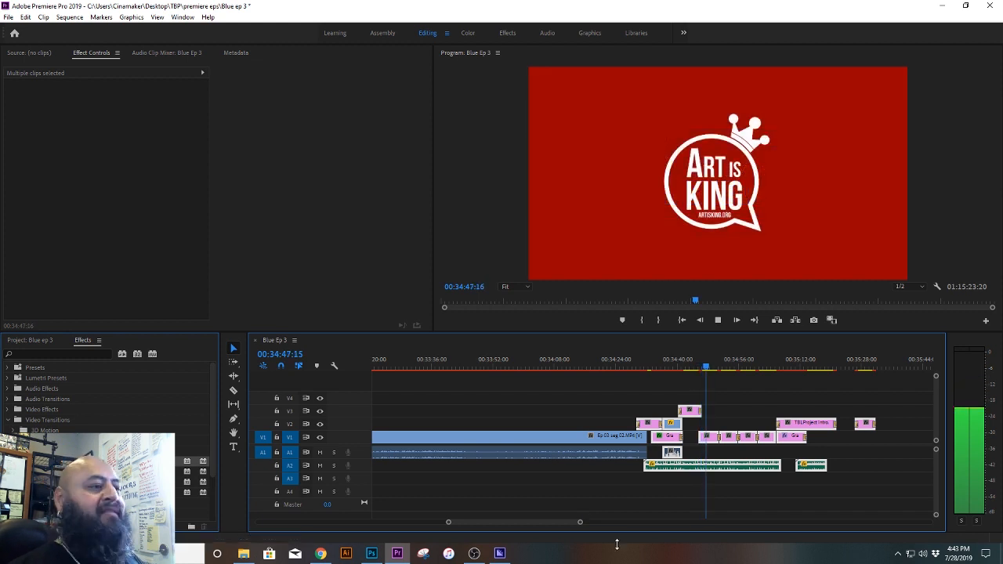
drag(579, 524, 595, 524)
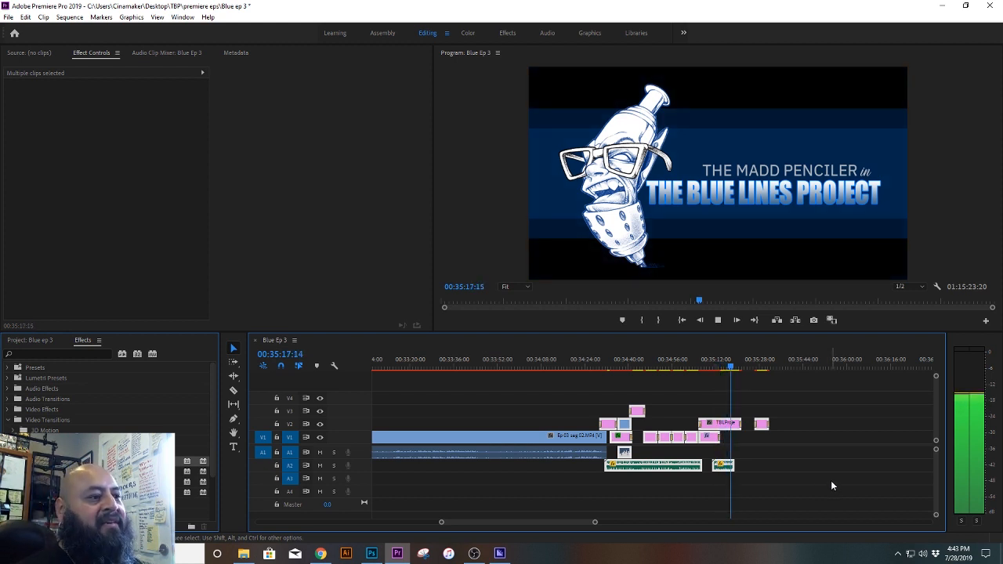
key(space)
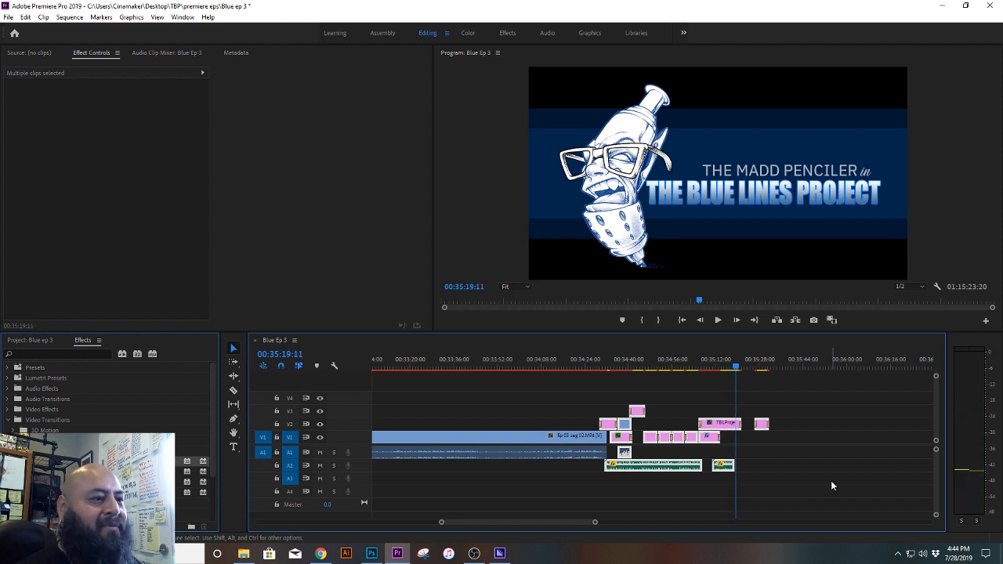
key(ctrl+s)
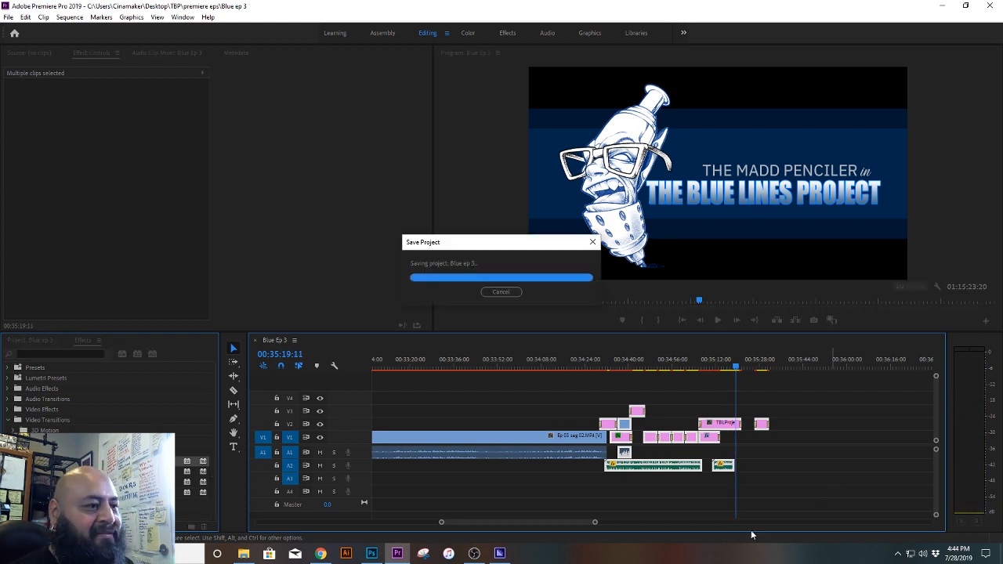
Step: Save the project and place Ep 03 seg 03 from the Segments folder in File Explorer onto V1 and A1 at 00:38:00:16
drag(597, 522, 914, 523)
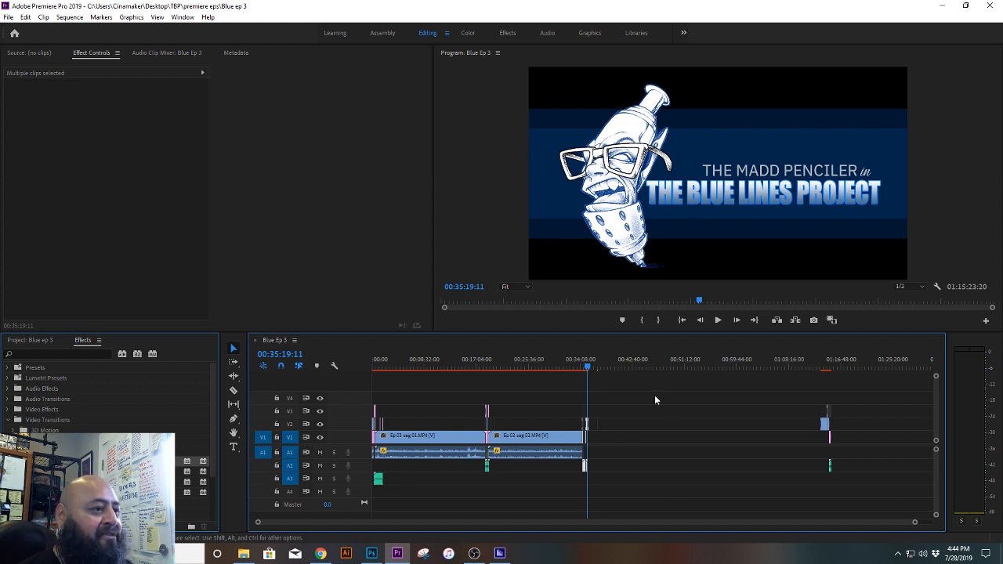
click(603, 365)
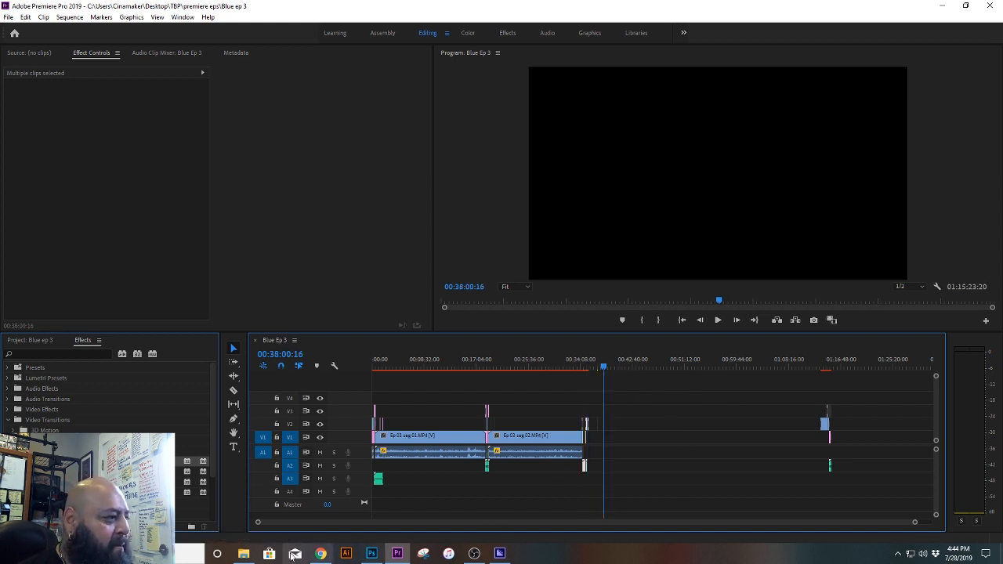
key(ctrl+s)
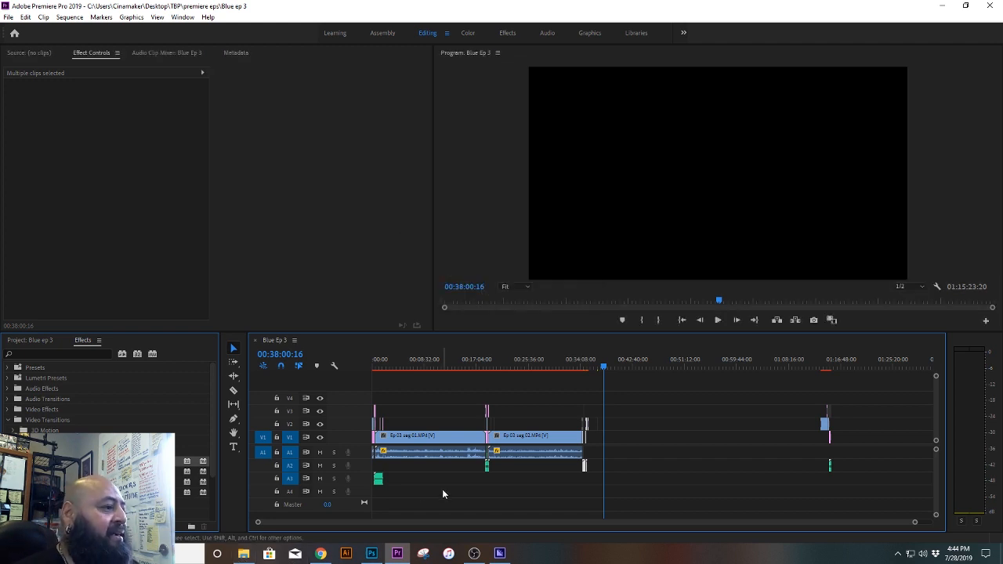
click(243, 553)
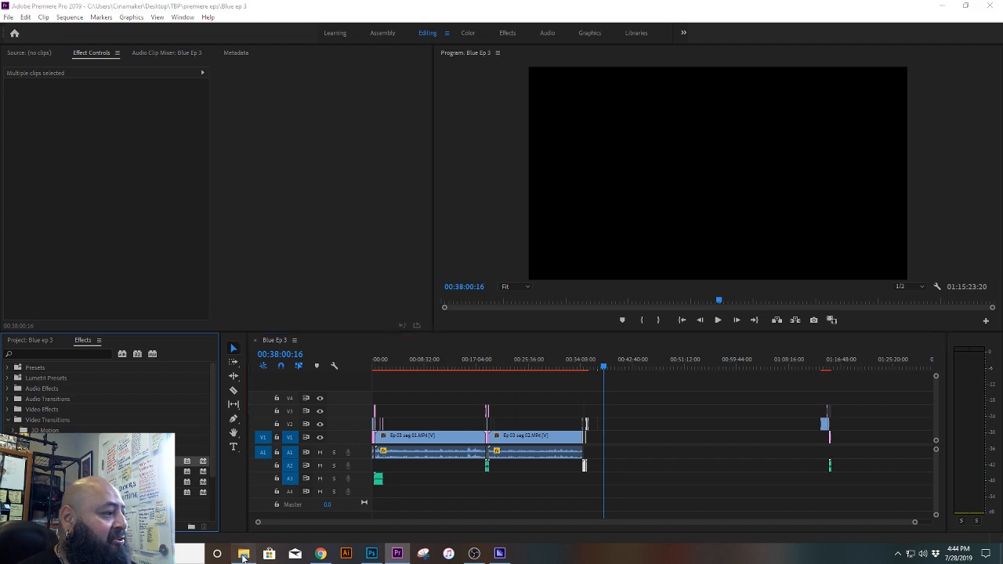
click(382, 393)
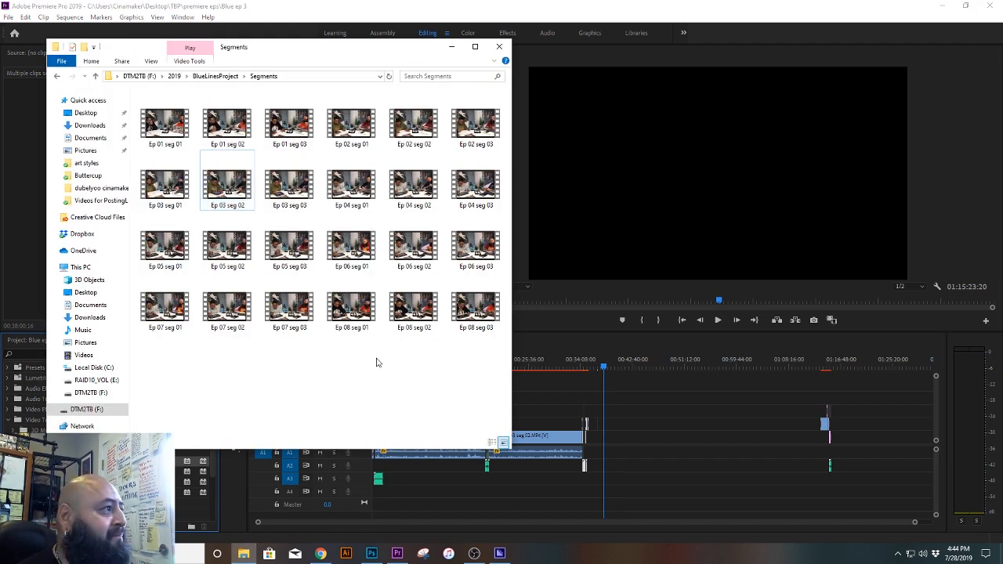
drag(290, 192, 608, 438)
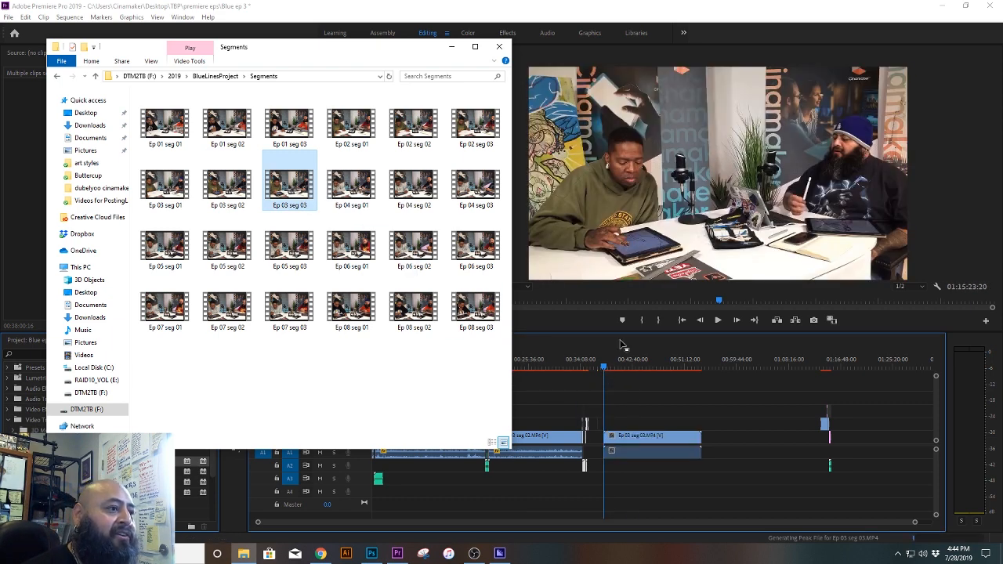
click(623, 347)
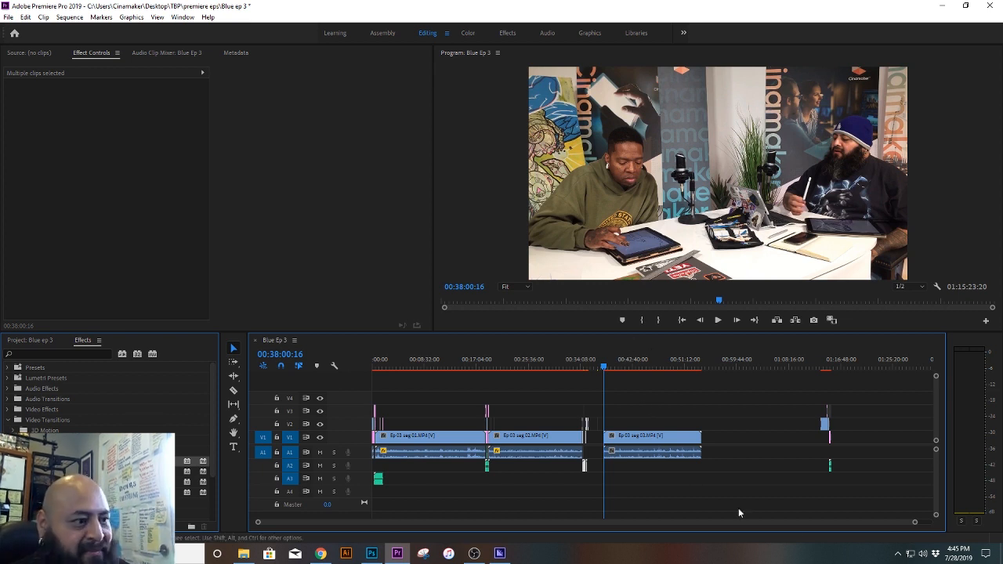
Step: Play the opening of Ep 03 seg 03 repeatedly between 00:38:00:16 and 00:38:10 to find where its dialogue should start
drag(913, 521, 788, 527)
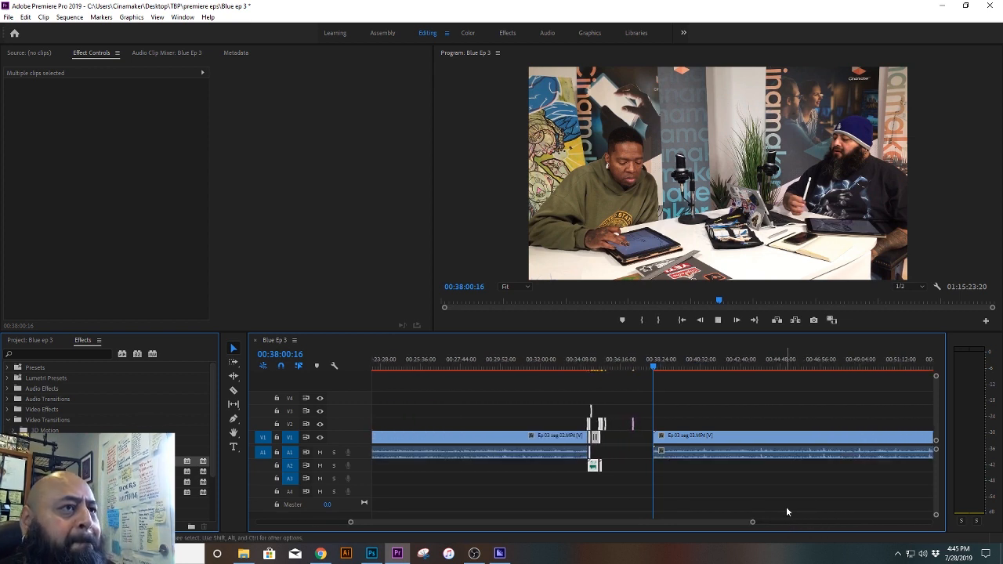
key(space)
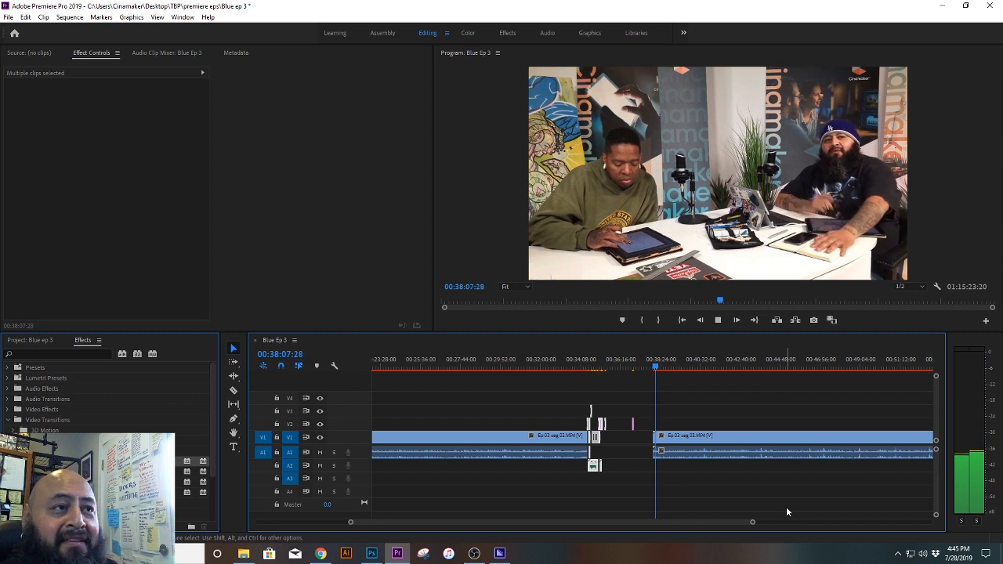
key(space)
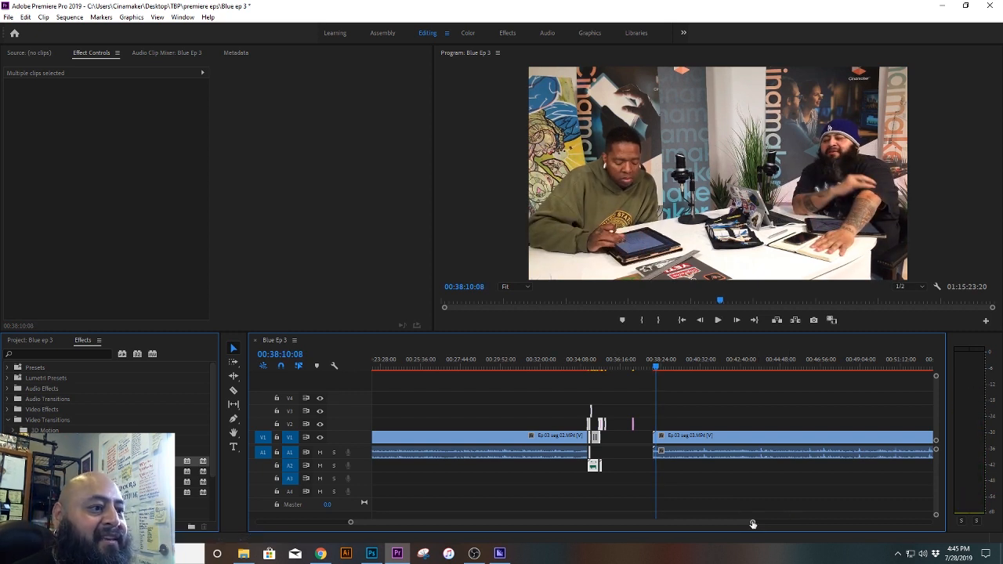
drag(752, 523, 614, 522)
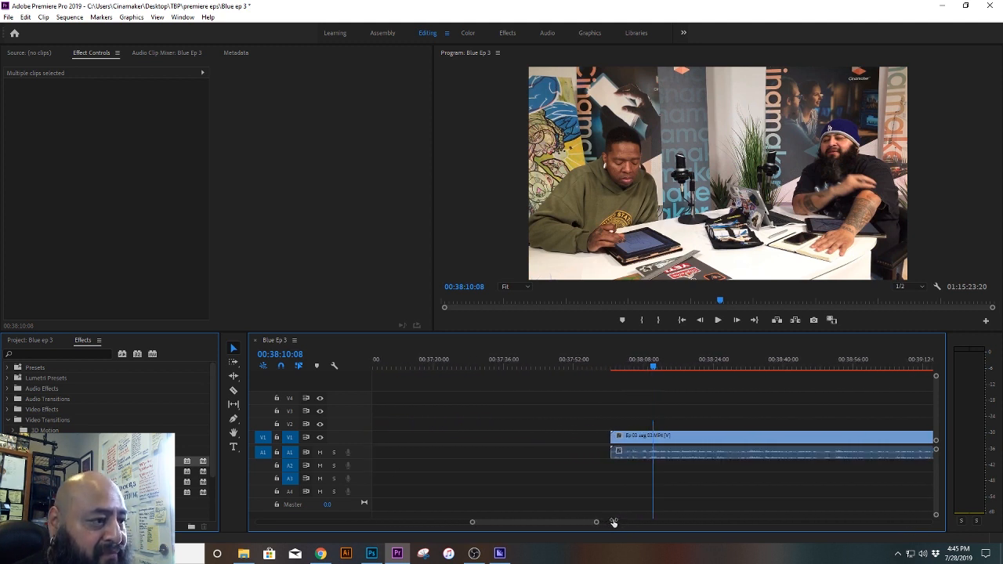
click(637, 368)
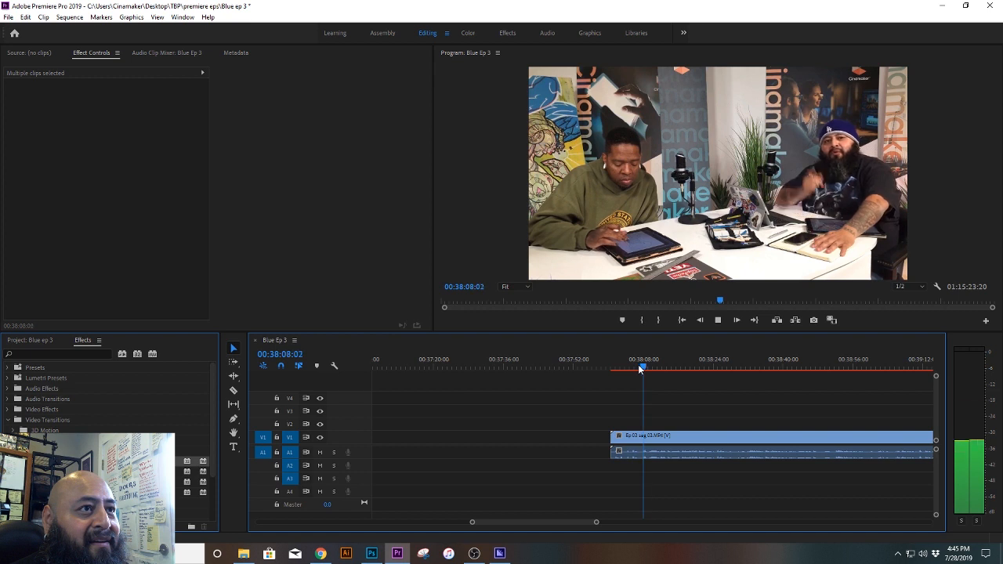
key(space)
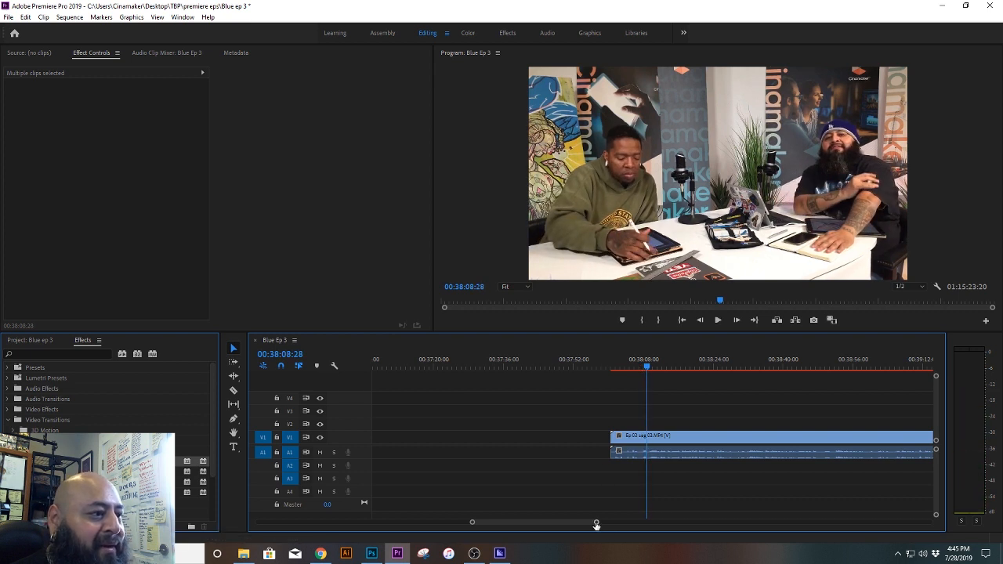
drag(595, 523, 564, 522)
click(623, 366)
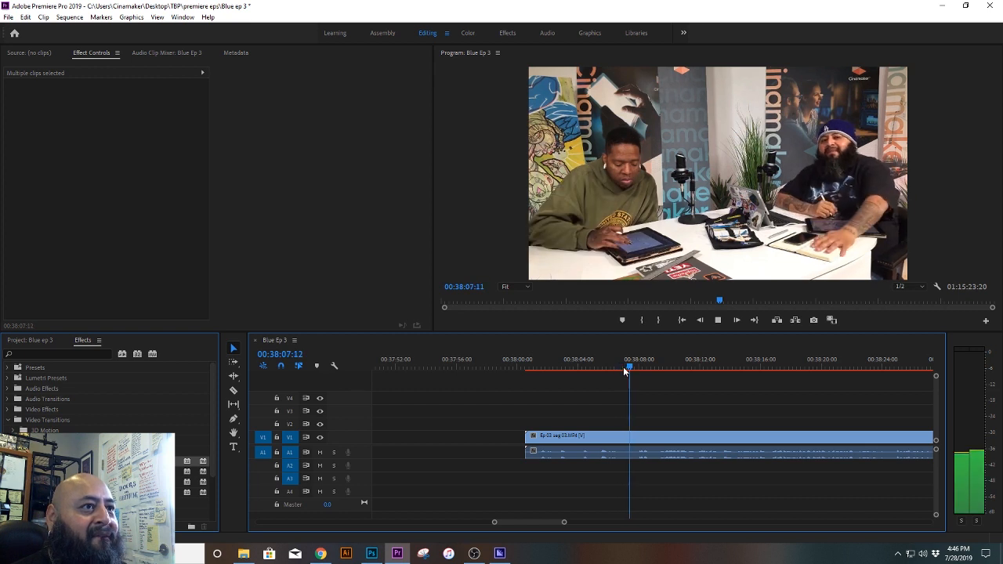
click(625, 367)
key(space)
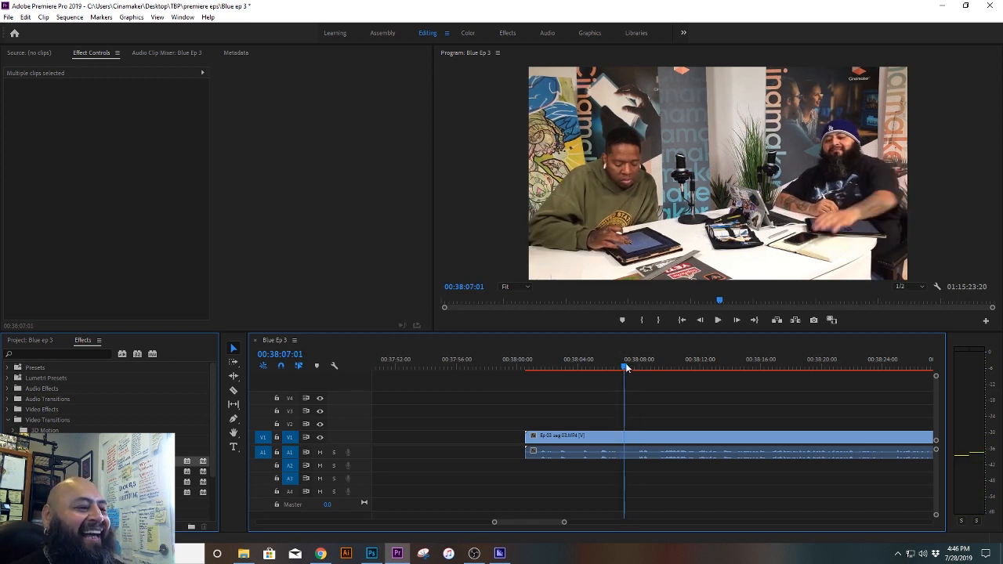
Step: Cut Ep 03 seg 03 on V1 and A1 at 00:38:07:02
click(624, 367)
mouse_move(625, 366)
mouse_down()
mouse_move(616, 363)
mouse_move(627, 361)
mouse_up()
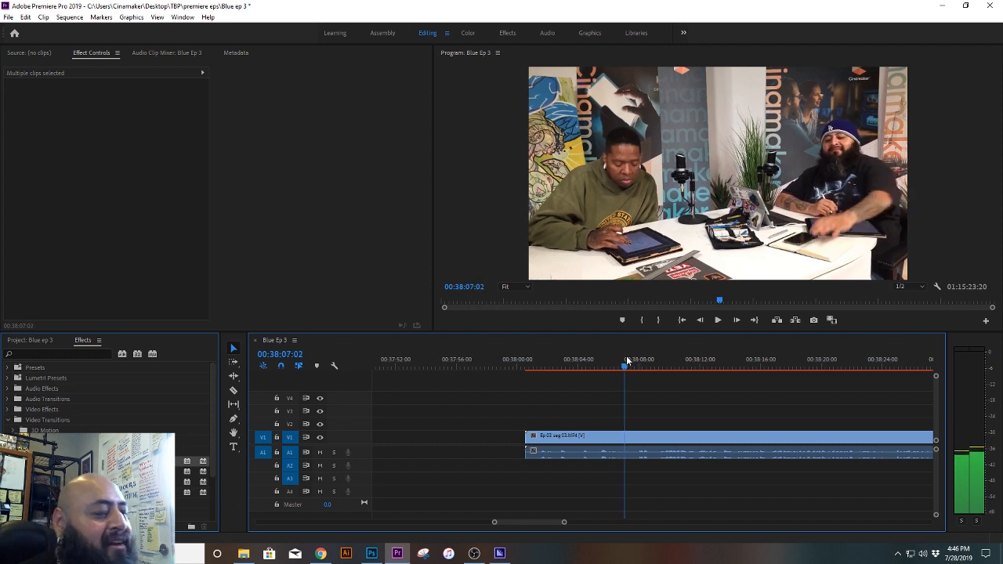
click(624, 452)
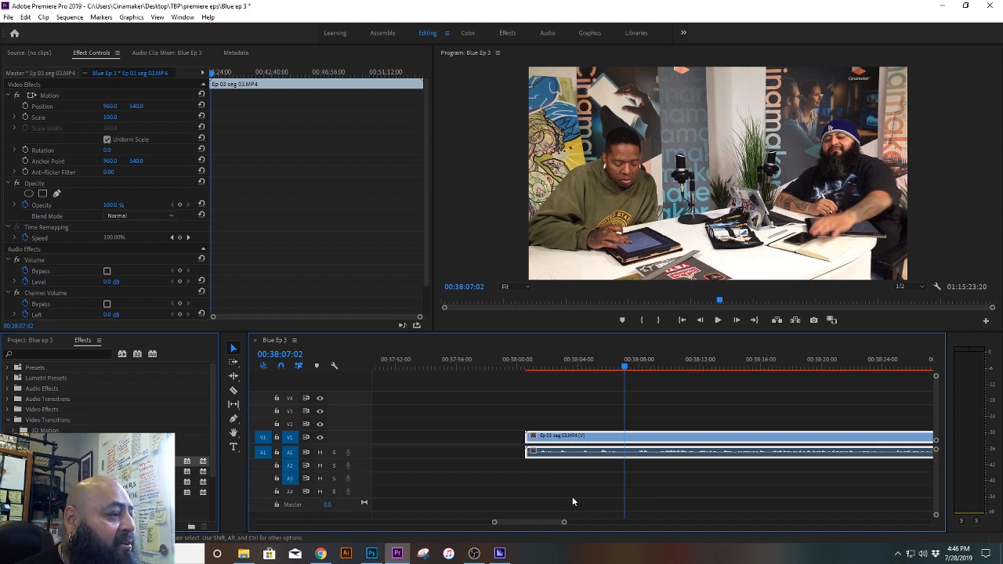
click(232, 390)
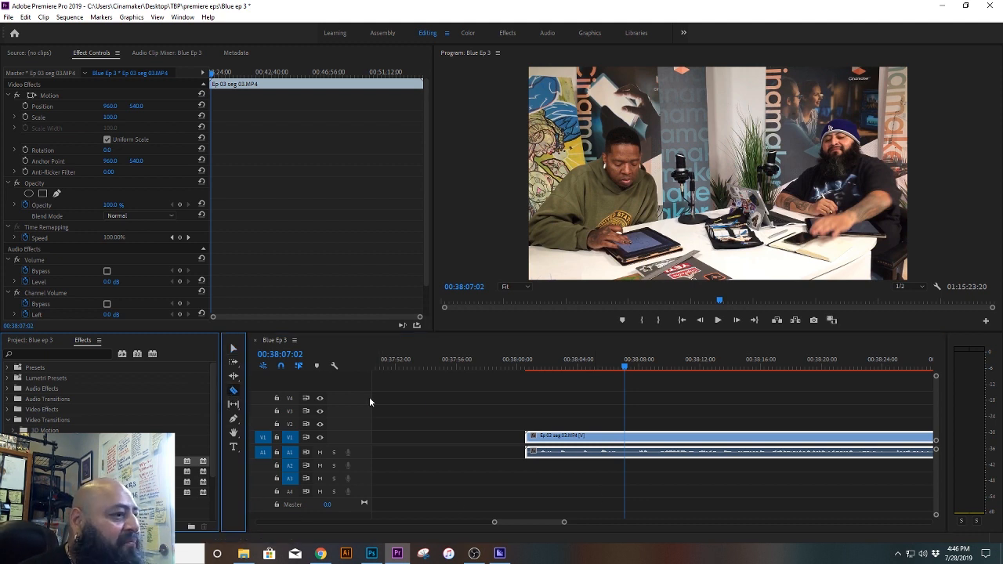
click(624, 435)
key(v)
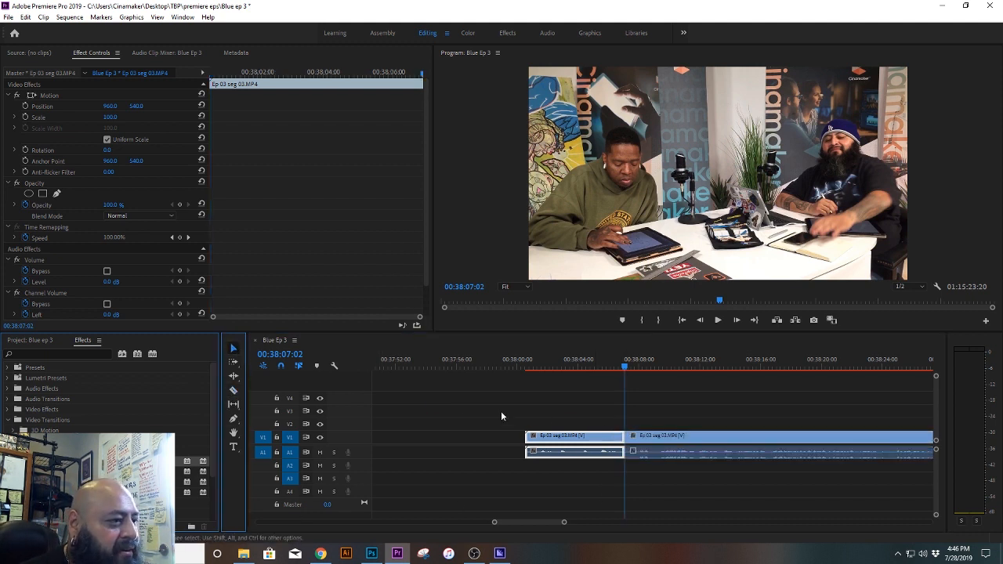
Step: Unlink the short opening piece of Ep 03 seg 03 and delete its audio, keeping the video
right_click(600, 435)
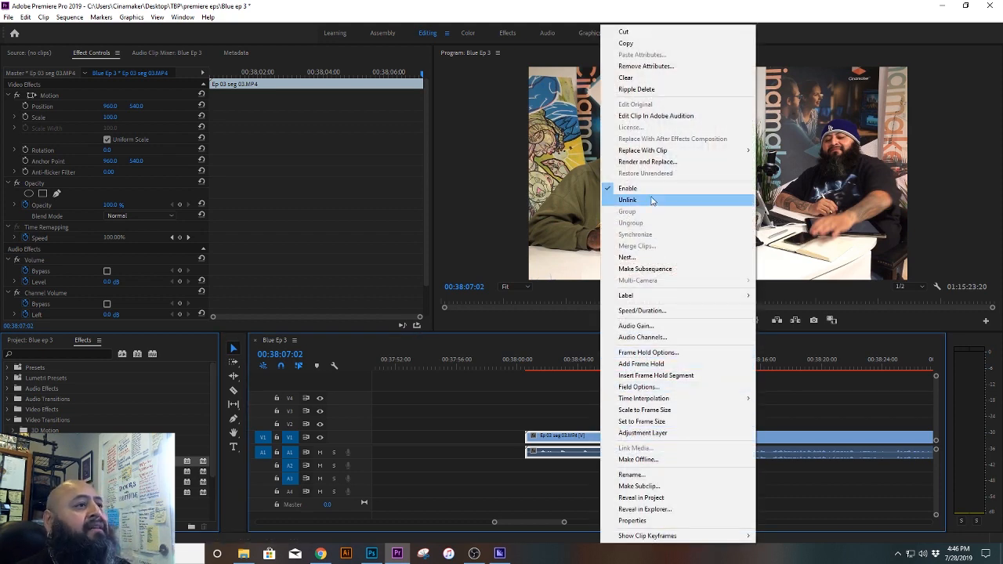
click(627, 200)
click(600, 458)
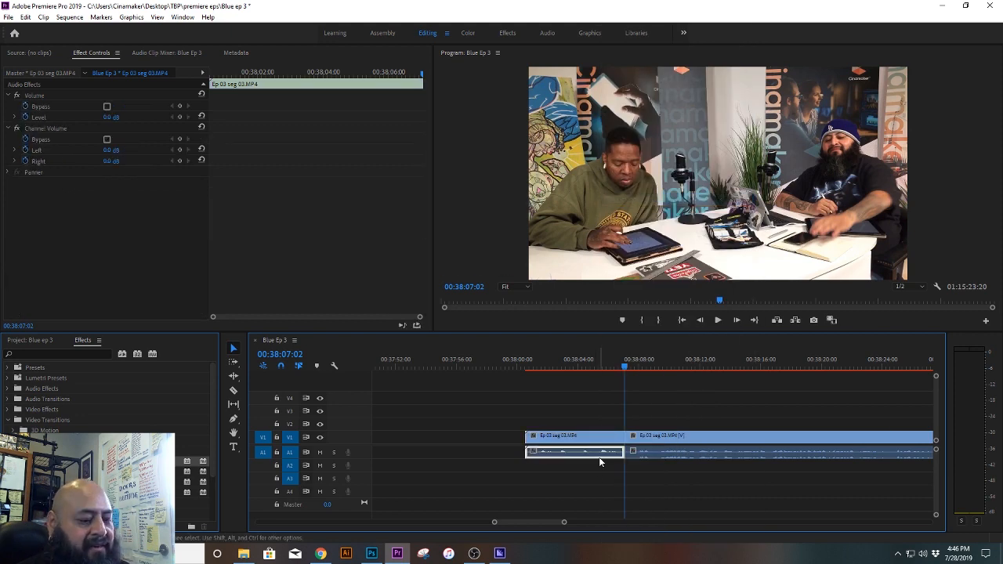
key(Delete)
Step: Raise the audio level of the long piece of Ep 03 seg 03 to 6.0 dB and play it to check
click(671, 441)
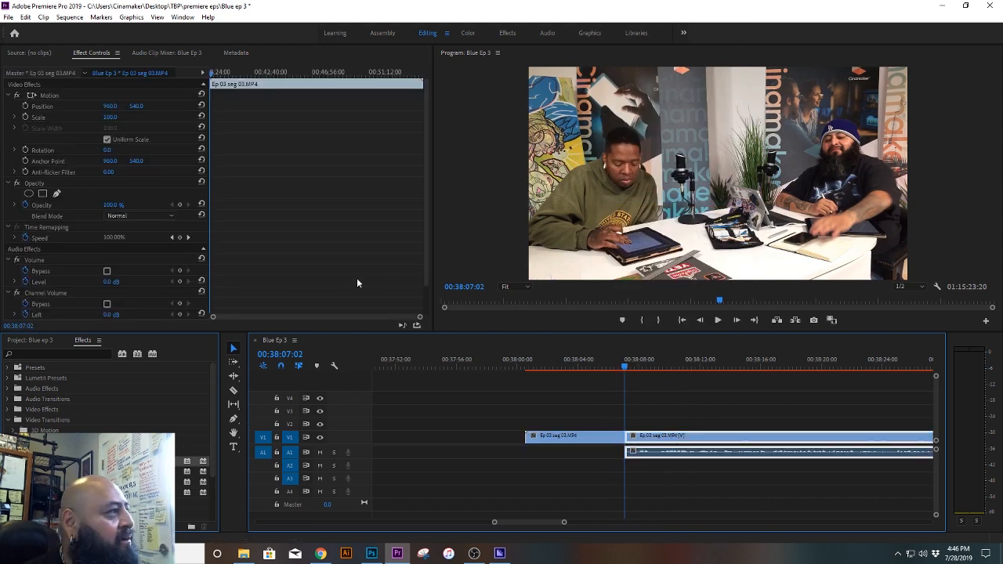
drag(107, 282, 130, 282)
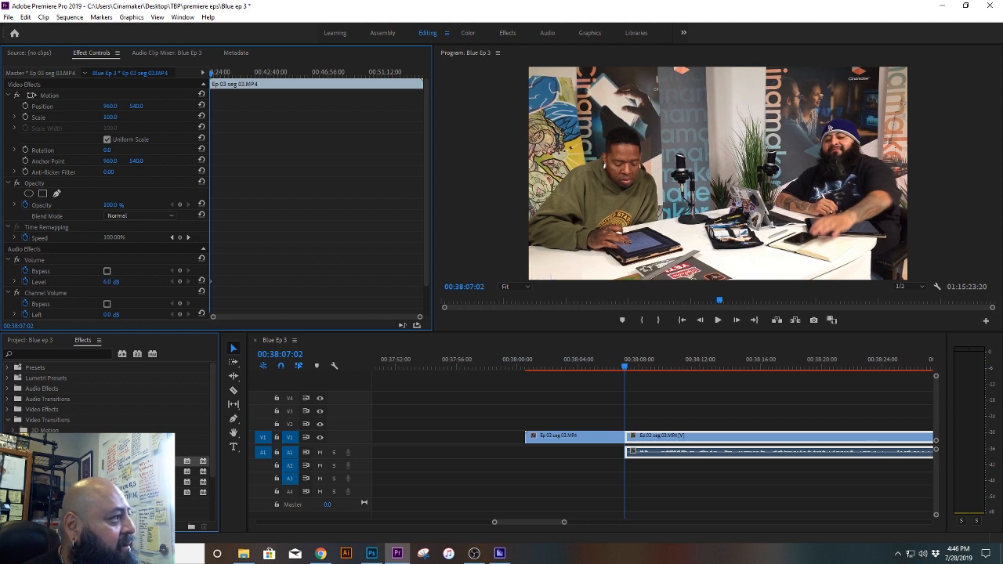
key(space)
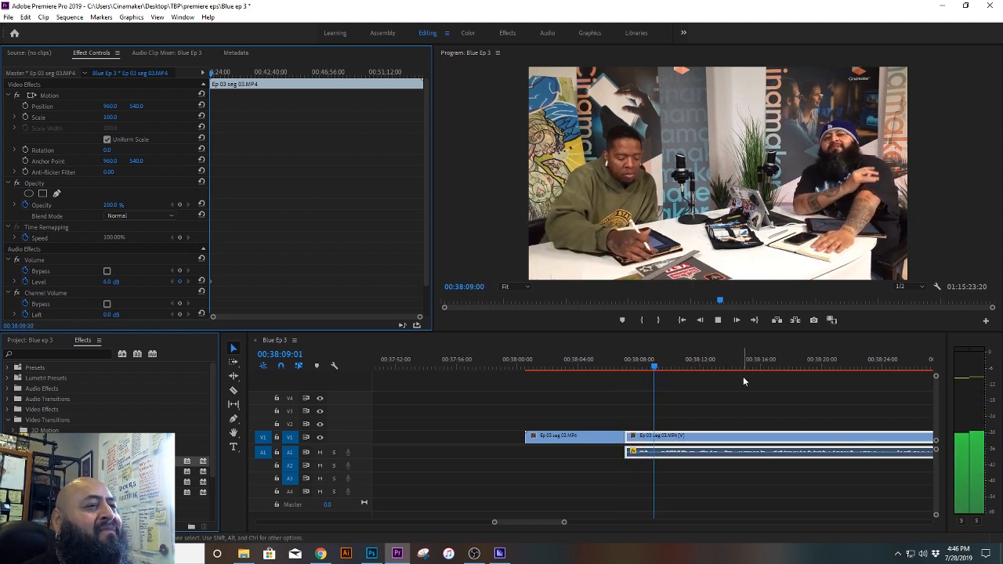
key(space)
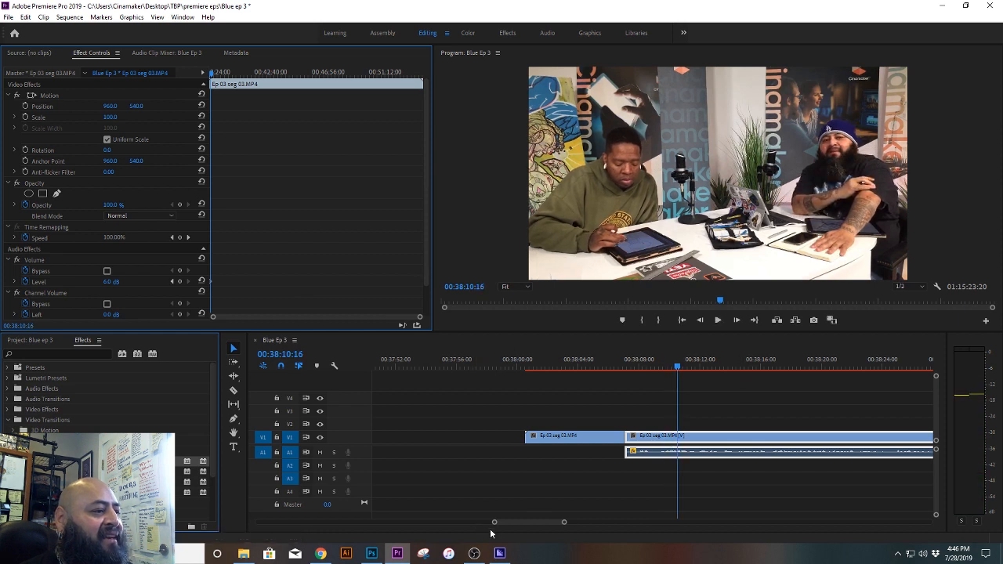
Step: Select both pieces of Ep 03 seg 03 and move them earlier to start at about 00:35:27, under the first lower third
drag(494, 522, 423, 527)
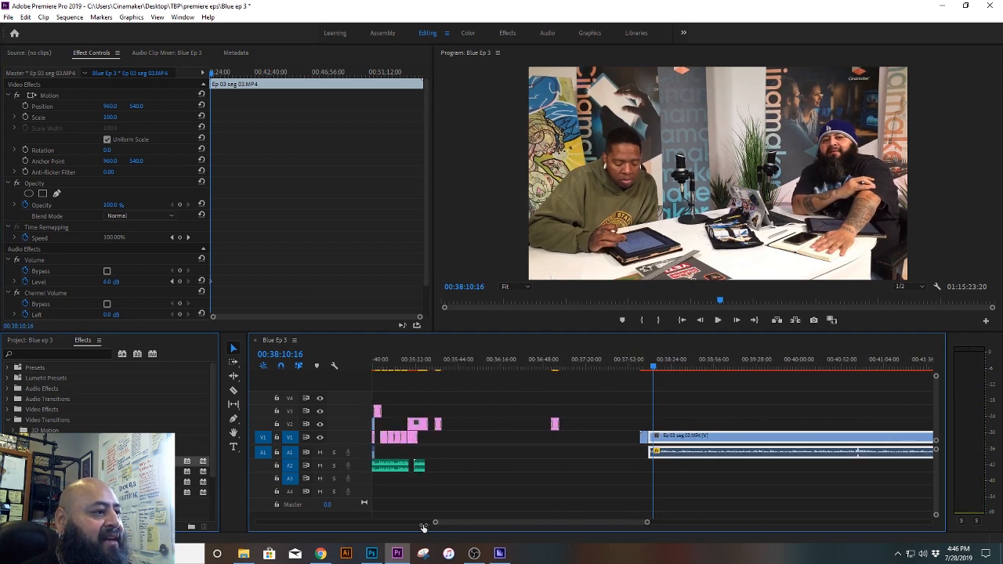
drag(633, 406, 546, 476)
drag(646, 521, 607, 526)
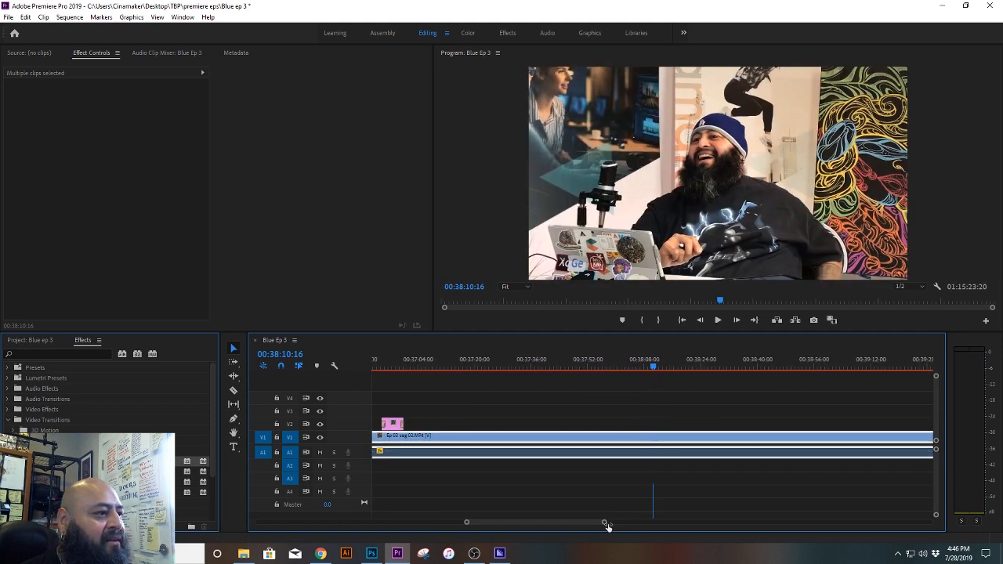
drag(515, 524, 504, 524)
click(437, 361)
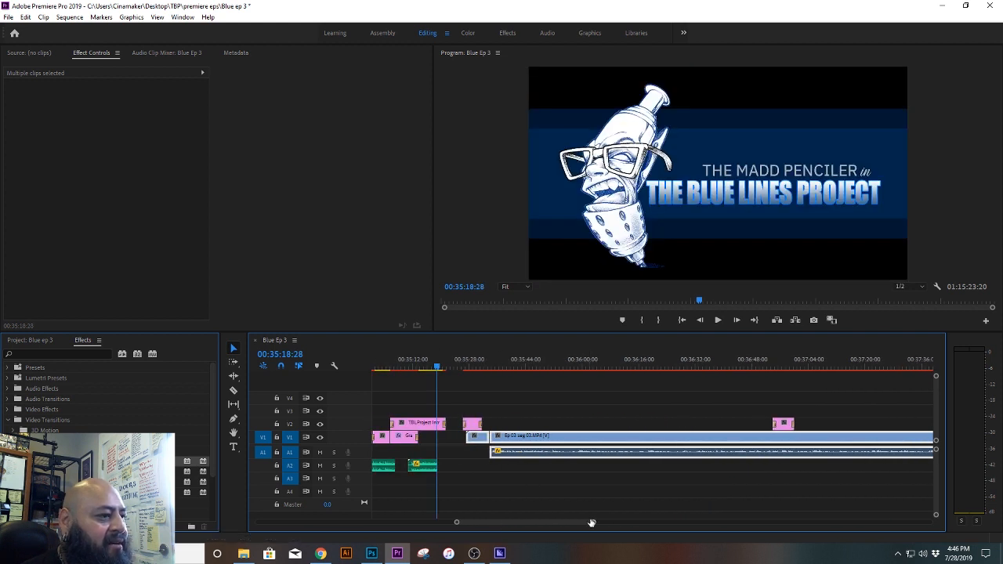
drag(593, 521, 569, 522)
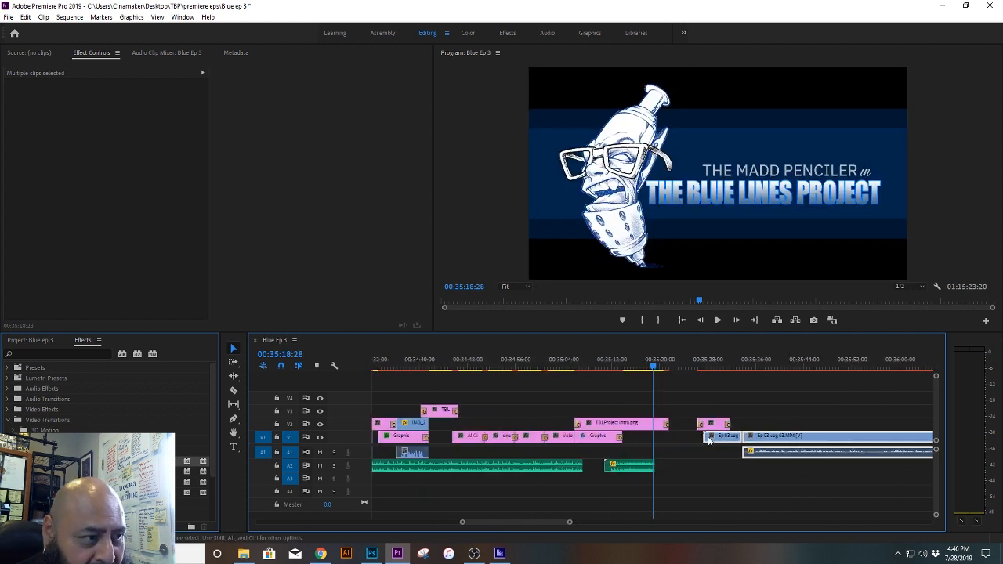
Step: Move both Ep 03 seg 03 pieces earlier so they start at the end of the Graphic clip, at about 00:35:14
drag(714, 442, 640, 443)
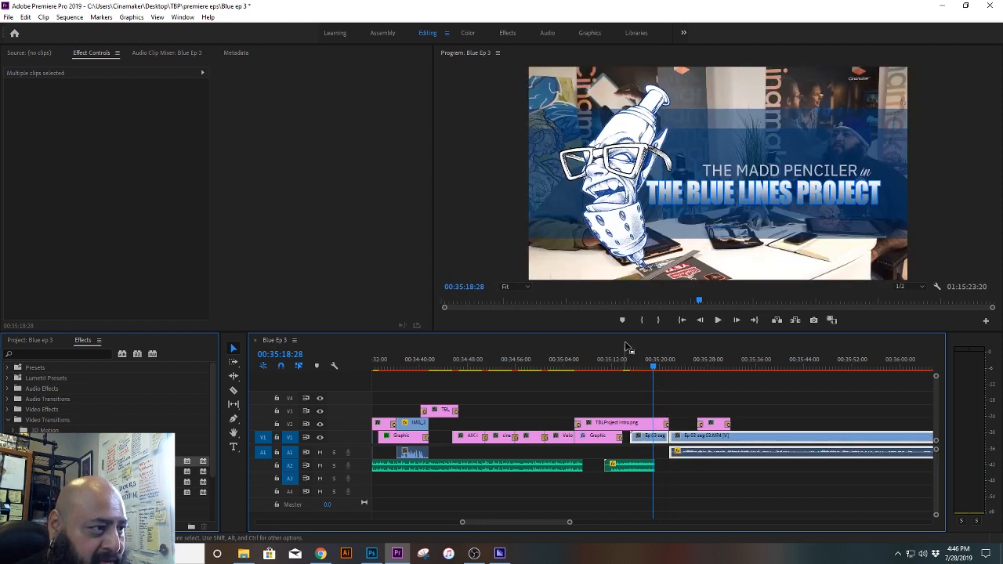
click(608, 361)
drag(568, 524, 547, 523)
drag(758, 438, 747, 443)
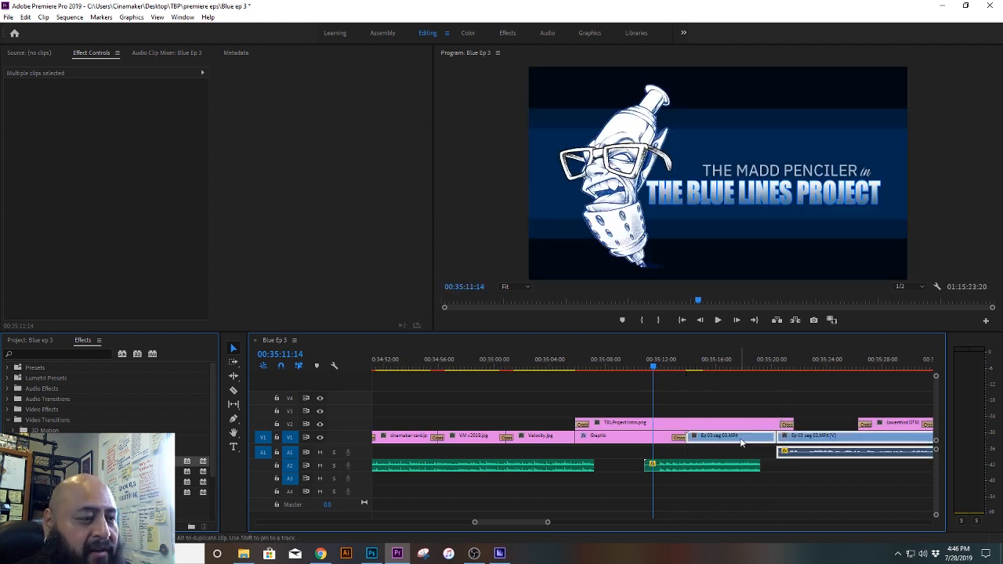
Step: Save the project, play the transition into Ep 03 seg 03 from 00:35:11:14 to about 00:35:28, and save again
click(698, 501)
key(ctrl+s)
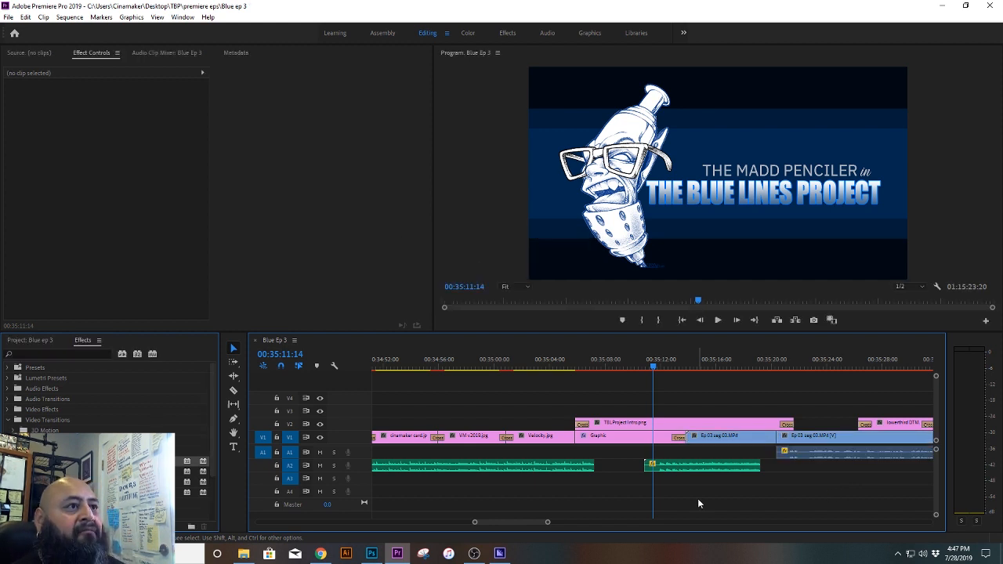
key(space)
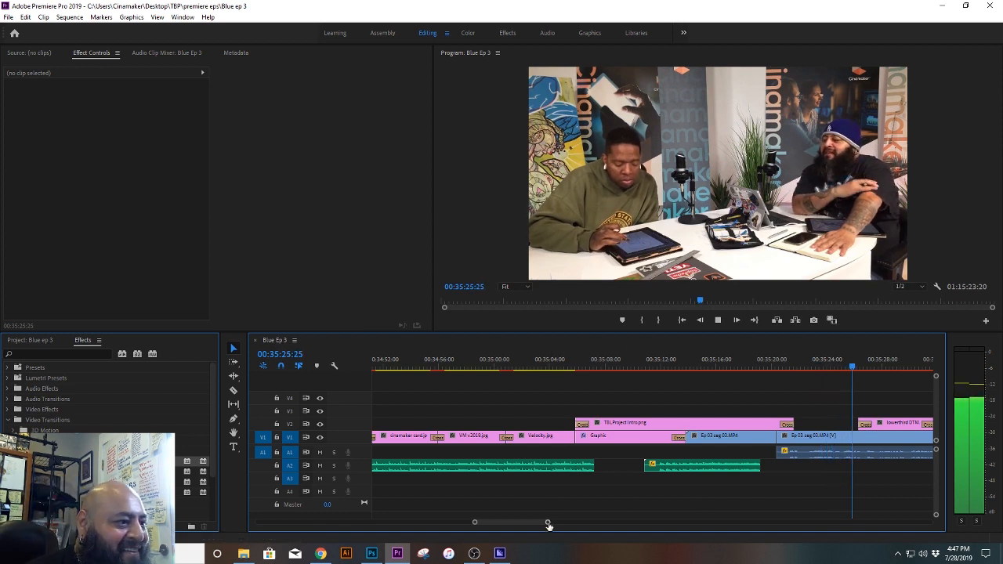
drag(548, 521, 633, 527)
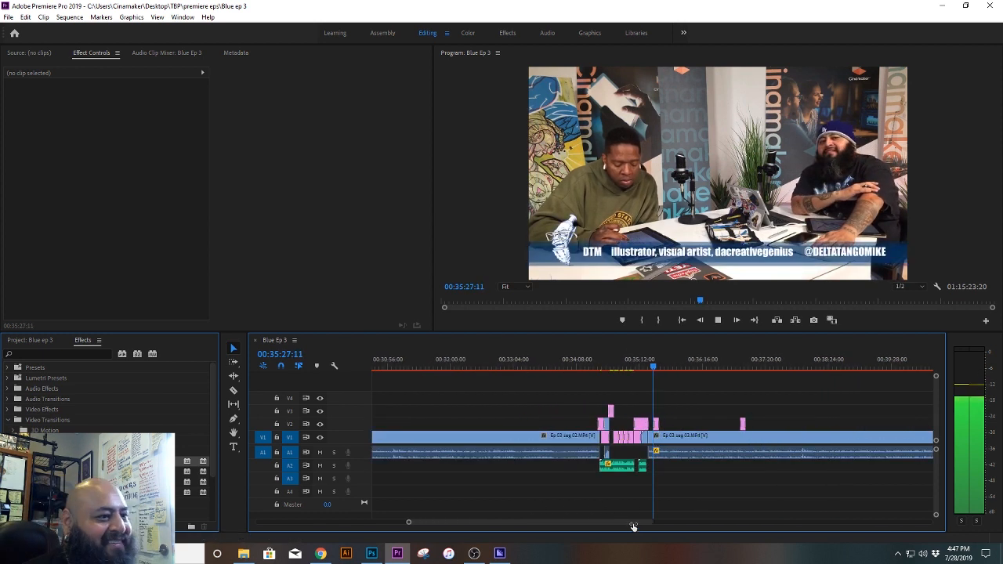
key(ctrl+s)
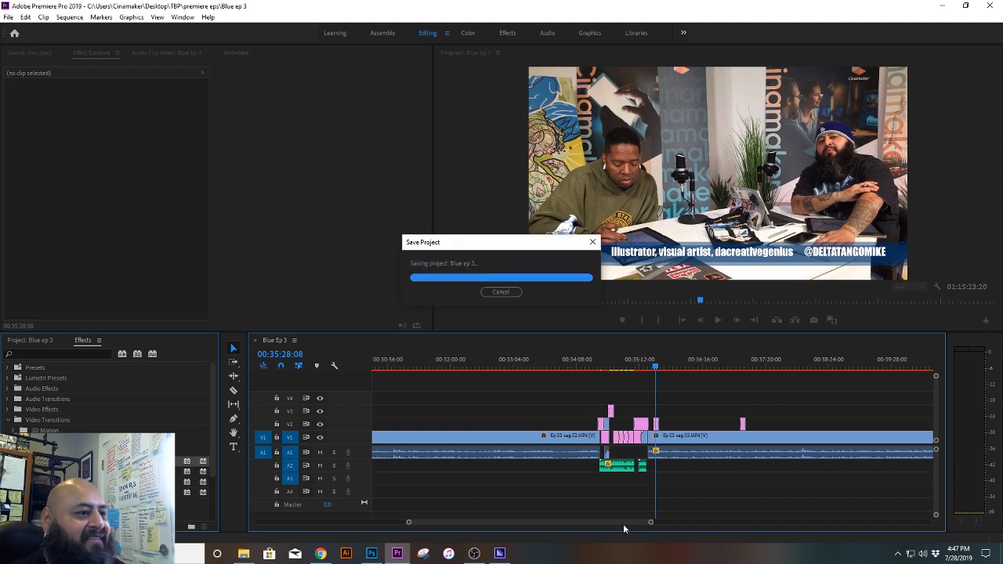
Step: Select all the closing clips after Ep 03 seg 03 and move them earlier to start where the segment ends
drag(627, 520, 817, 382)
drag(834, 426, 491, 433)
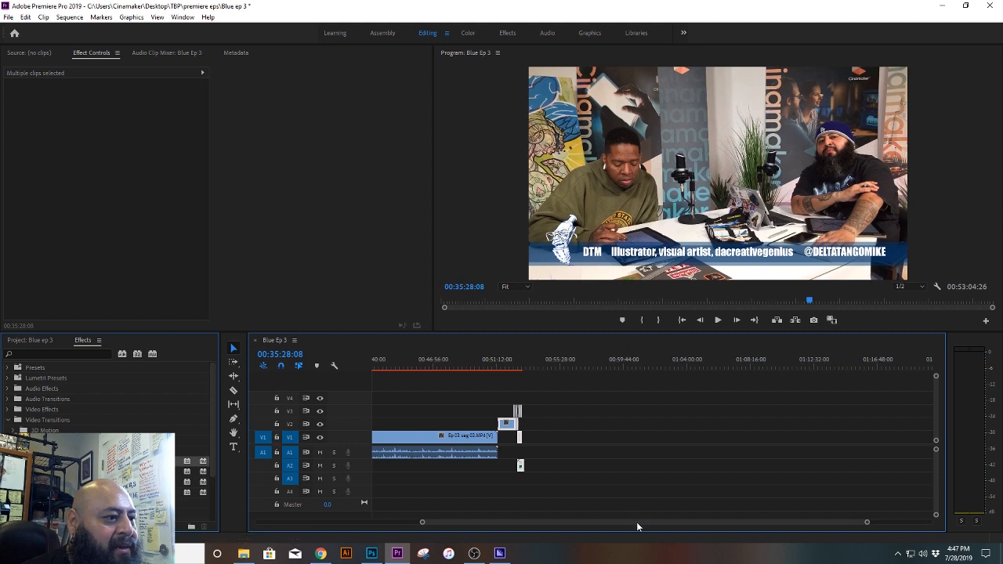
drag(636, 522, 588, 522)
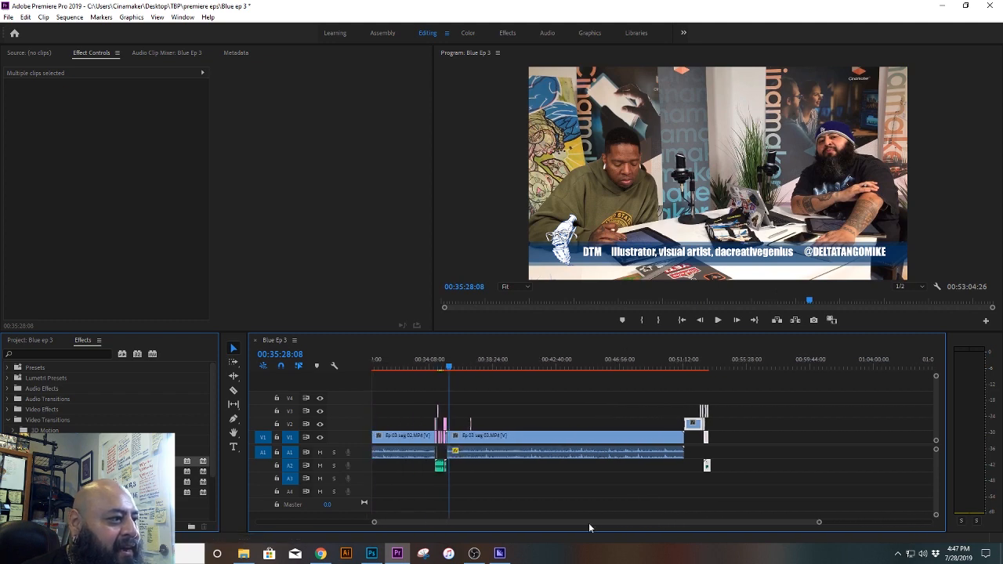
Step: Select the second lower third on V2 and compare the shots under both lower thirds between 00:35:27 and 00:36:55:19
click(471, 367)
drag(470, 367, 451, 369)
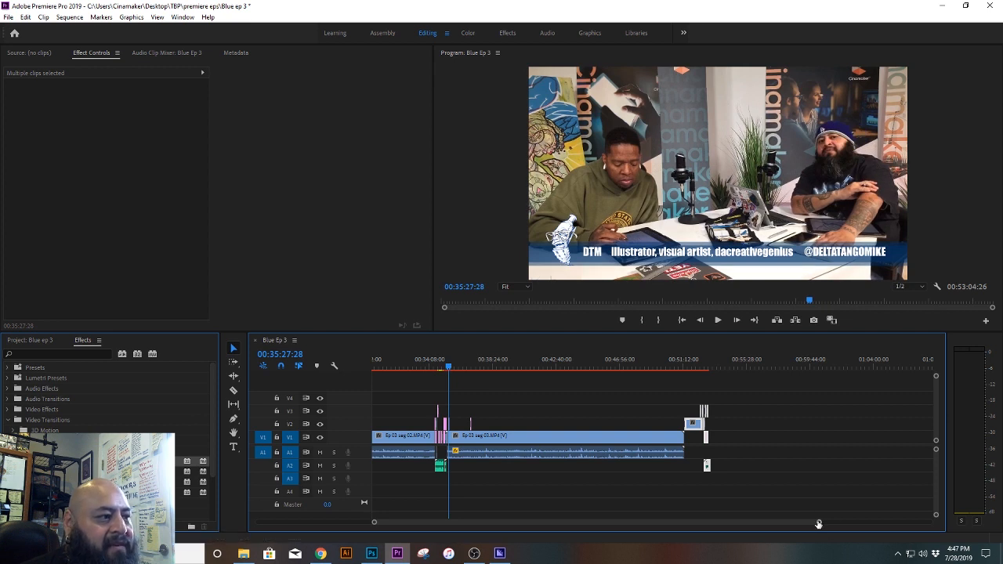
drag(818, 524, 689, 527)
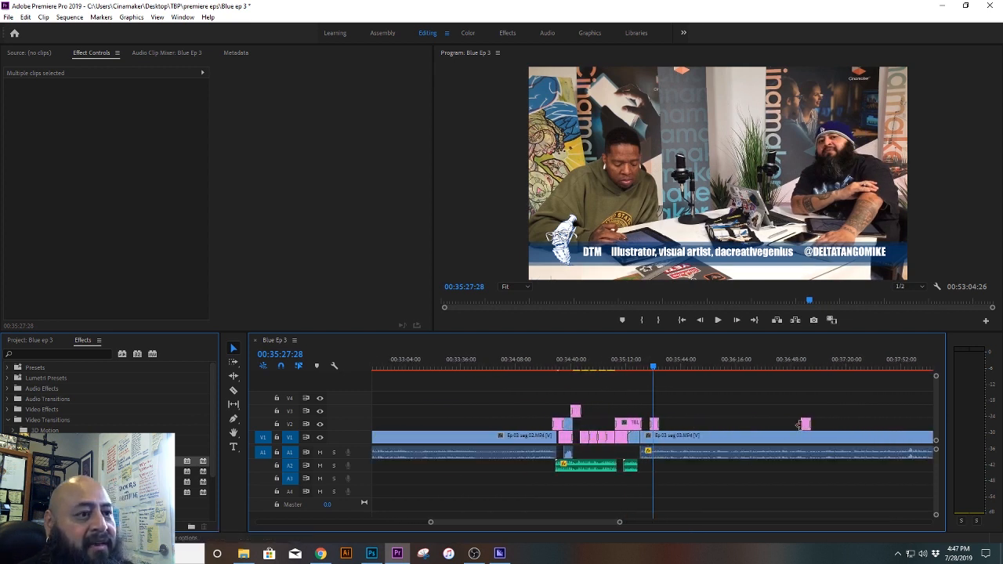
mouse_move(831, 391)
mouse_down()
mouse_move(737, 418)
mouse_move(649, 423)
mouse_move(676, 421)
mouse_up()
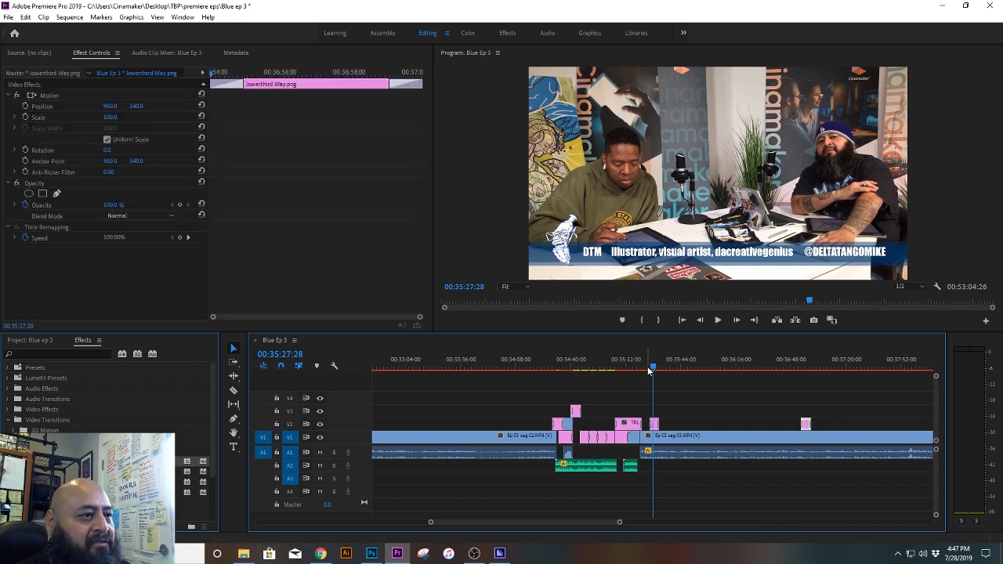
click(802, 363)
key(space)
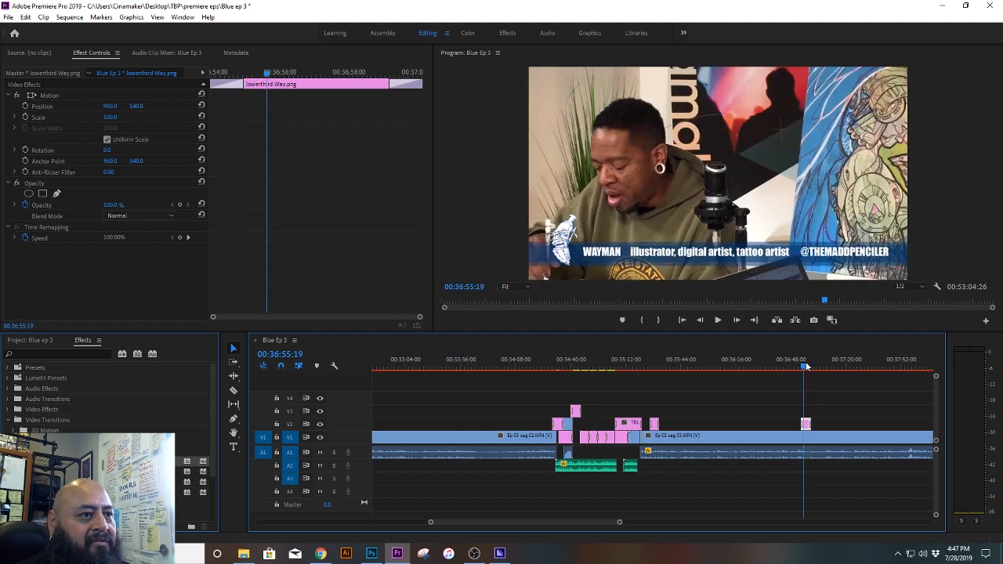
click(657, 367)
mouse_move(656, 367)
mouse_down()
mouse_move(913, 368)
mouse_move(668, 380)
mouse_up()
drag(818, 367, 660, 370)
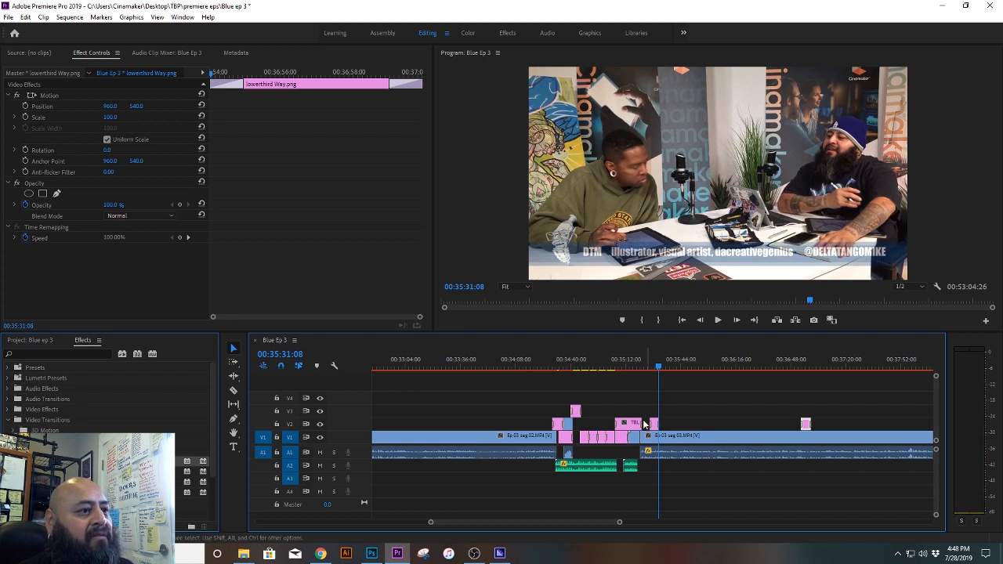
Step: Select all the closing clips and move them earlier so the long V2 clip ends where Ep 03 seg 03 ends
drag(621, 523, 715, 522)
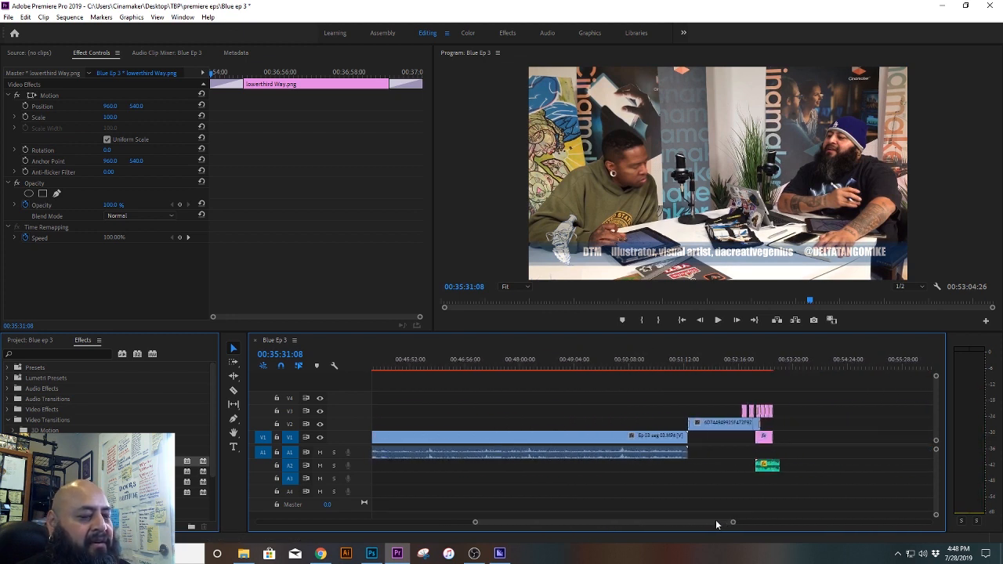
drag(771, 419, 718, 487)
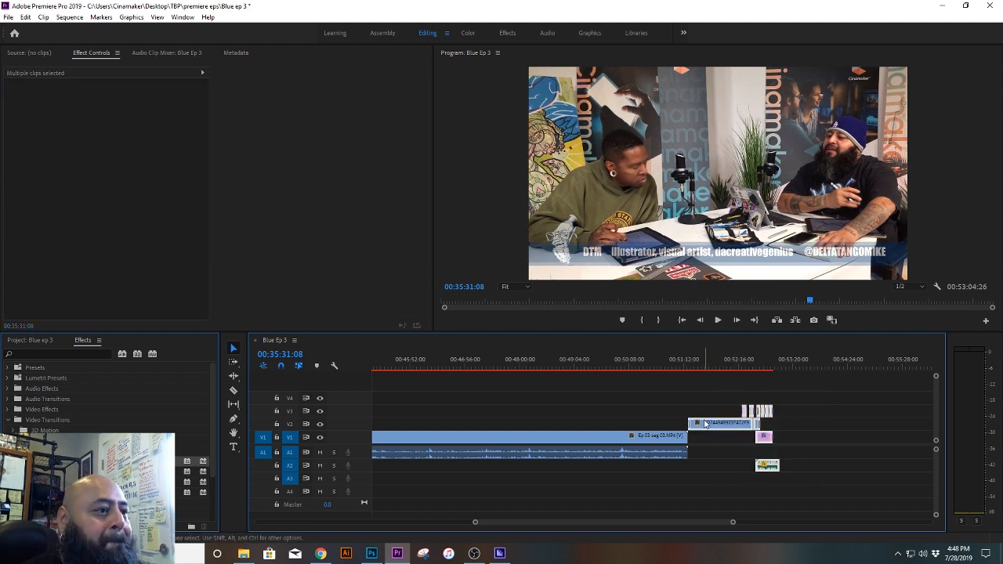
drag(706, 429, 650, 433)
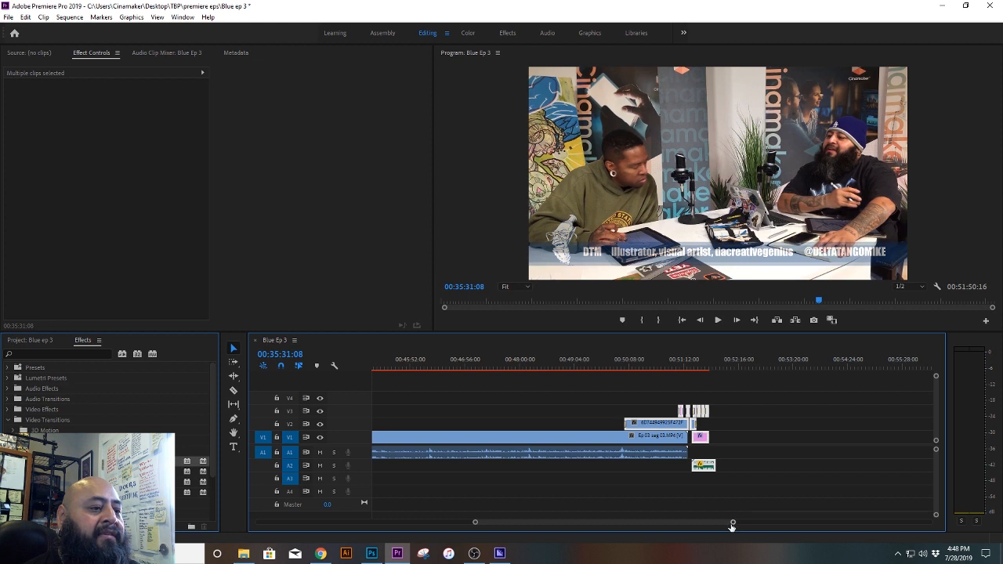
Step: Check the footage around 00:50:44:05 and delete the long V2 clip covering the end of Ep 03 seg 03
drag(731, 524, 685, 523)
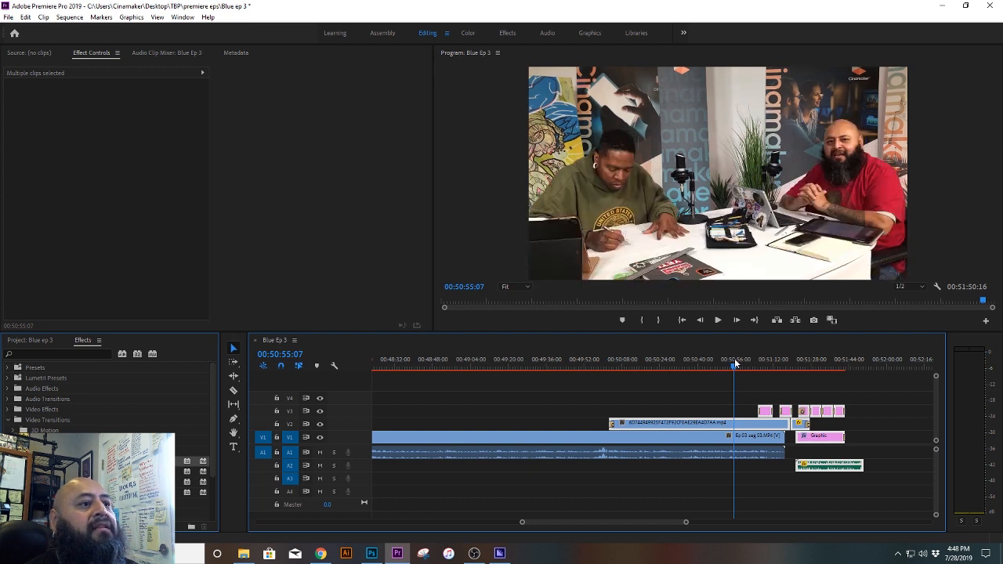
drag(735, 362, 707, 363)
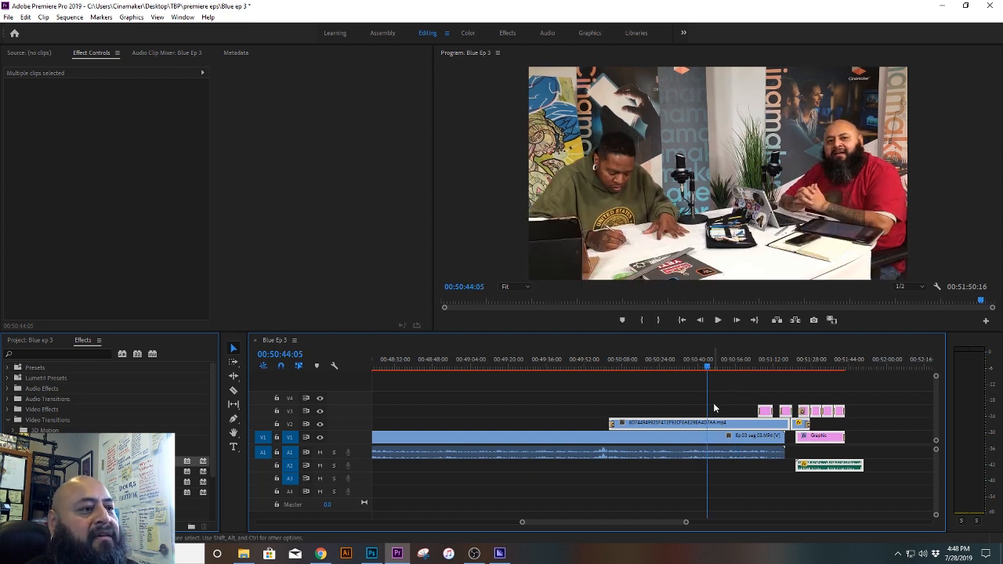
click(647, 399)
click(652, 423)
key(Delete)
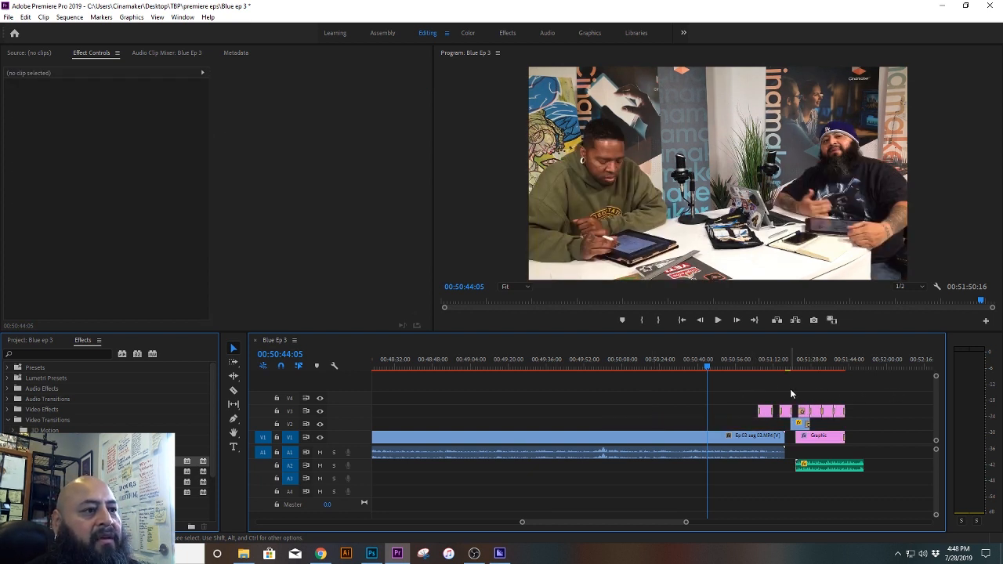
Step: Select the remaining closing clips on all tracks and move them slightly earlier, closer to the end of Ep 03 seg 03
drag(811, 404, 873, 418)
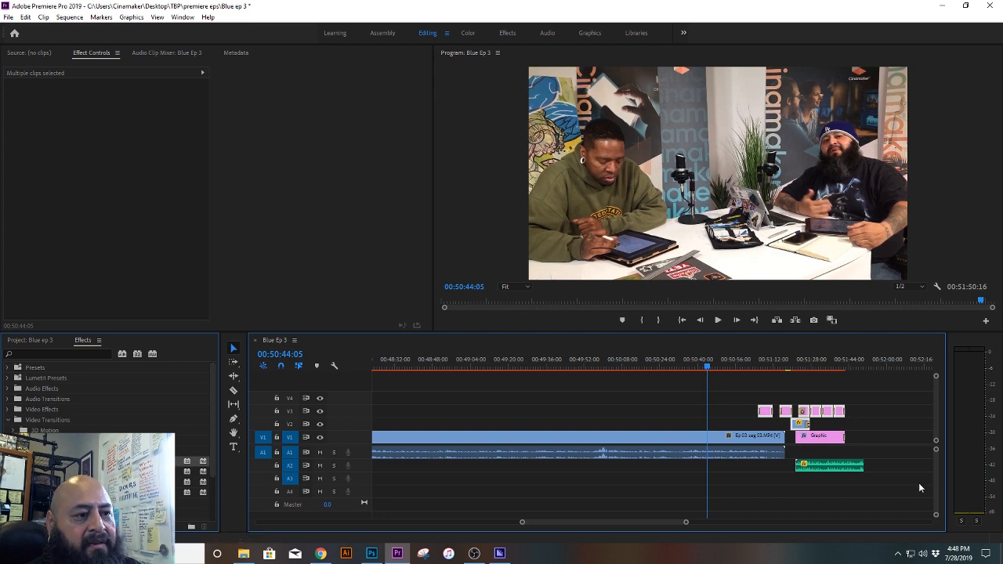
drag(900, 484, 827, 439)
scroll(685, 524, up, 2)
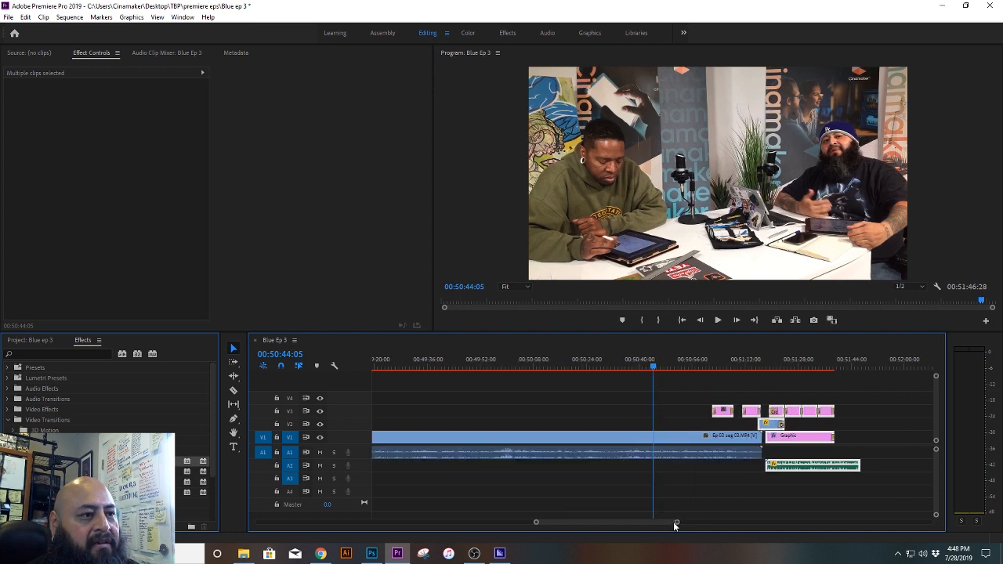
Step: Check the two lower thirds on V3 at about 00:51:05 and 00:51:14, and delete both
click(727, 357)
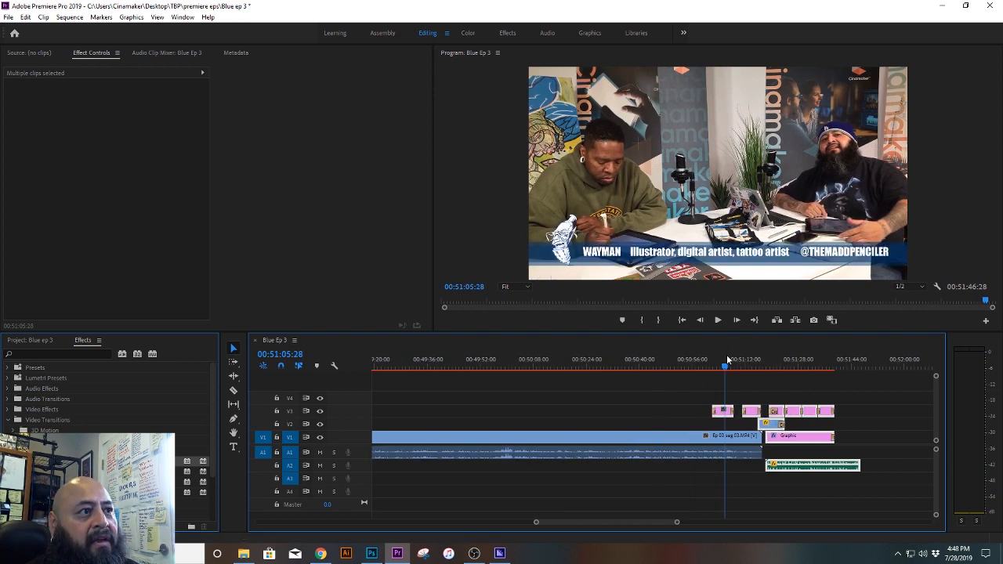
click(754, 361)
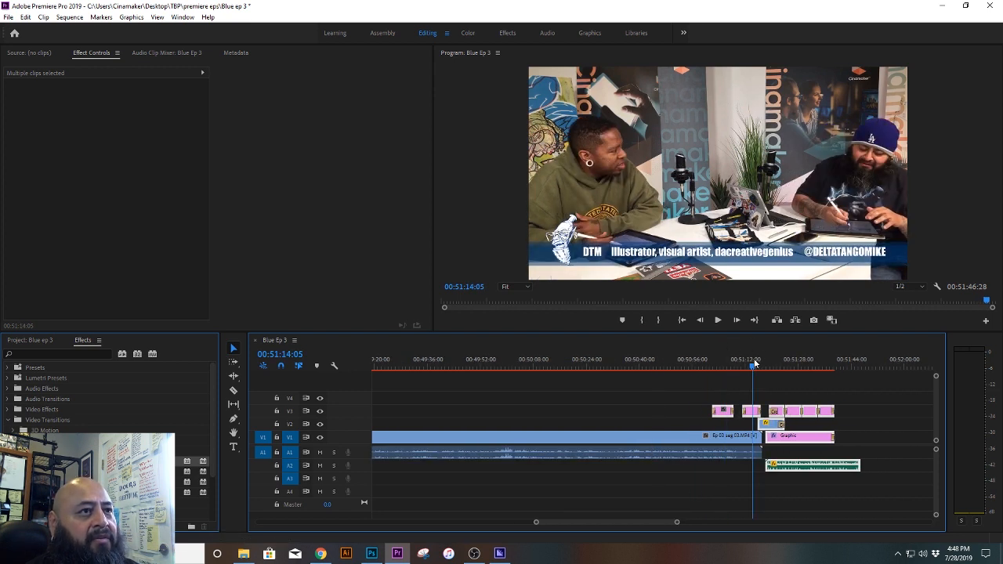
drag(701, 387, 754, 411)
key(Delete)
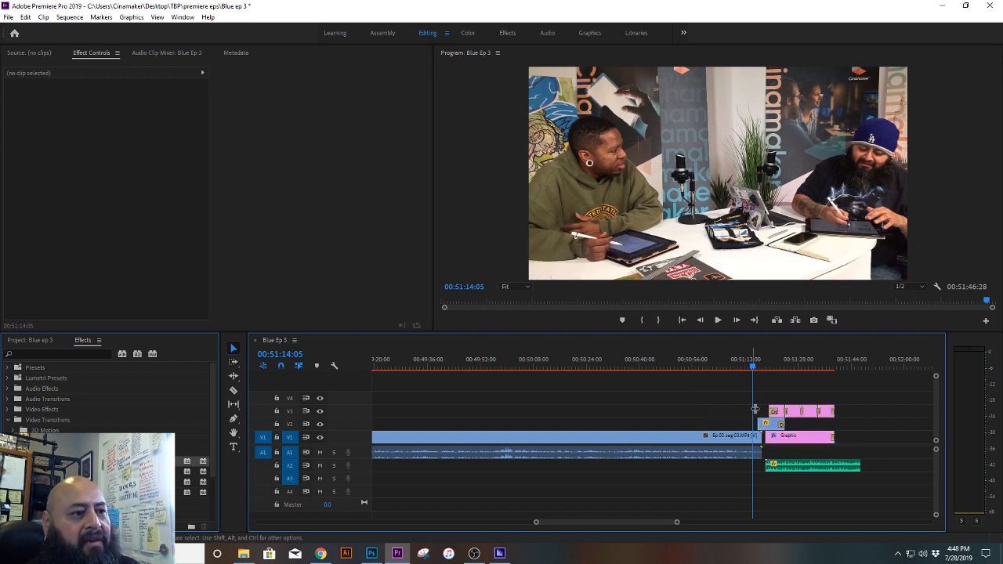
Step: Select all the closing clips and move them earlier so the Graphic clip starts exactly where Ep 03 seg 03 ends
drag(874, 389, 775, 489)
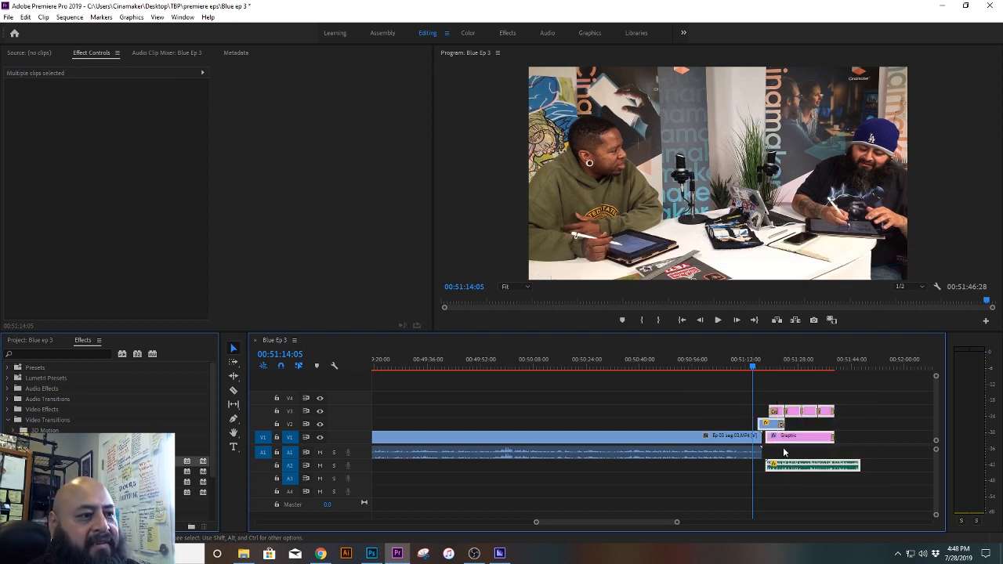
drag(677, 522, 653, 523)
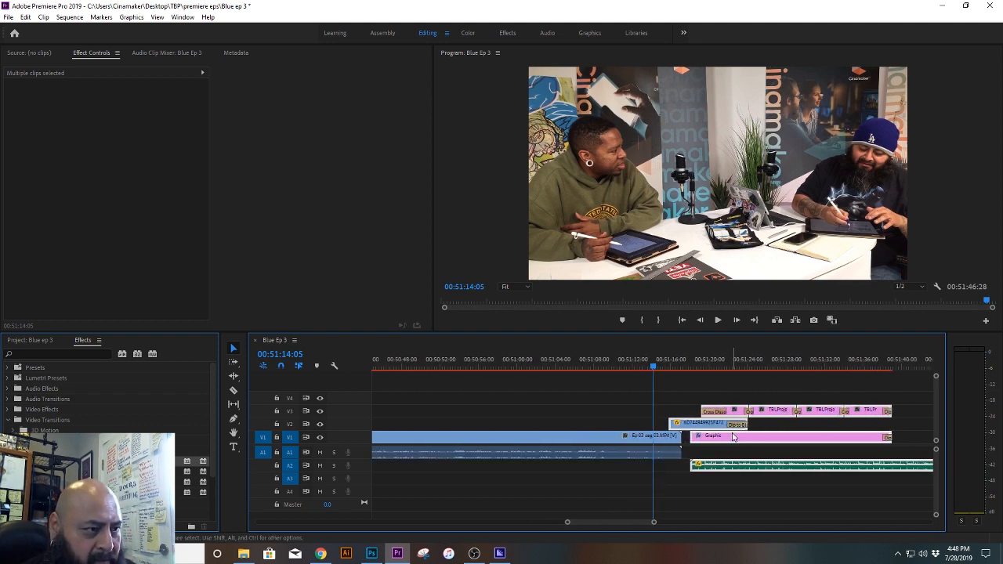
drag(733, 437, 724, 436)
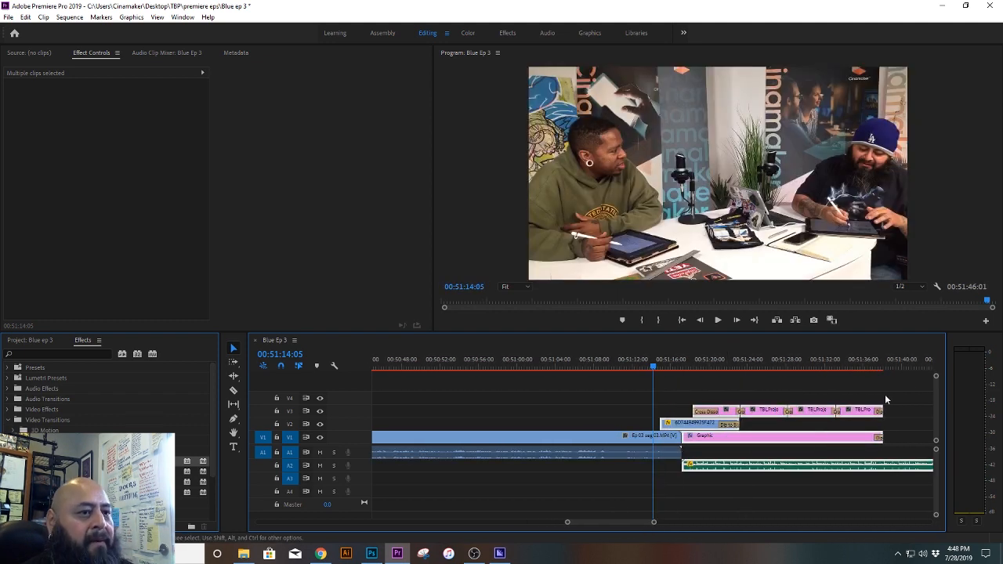
Step: Inspect the short clip left on V2 at 00:51:16:09 and delete it from above the segment's end
click(703, 388)
click(678, 423)
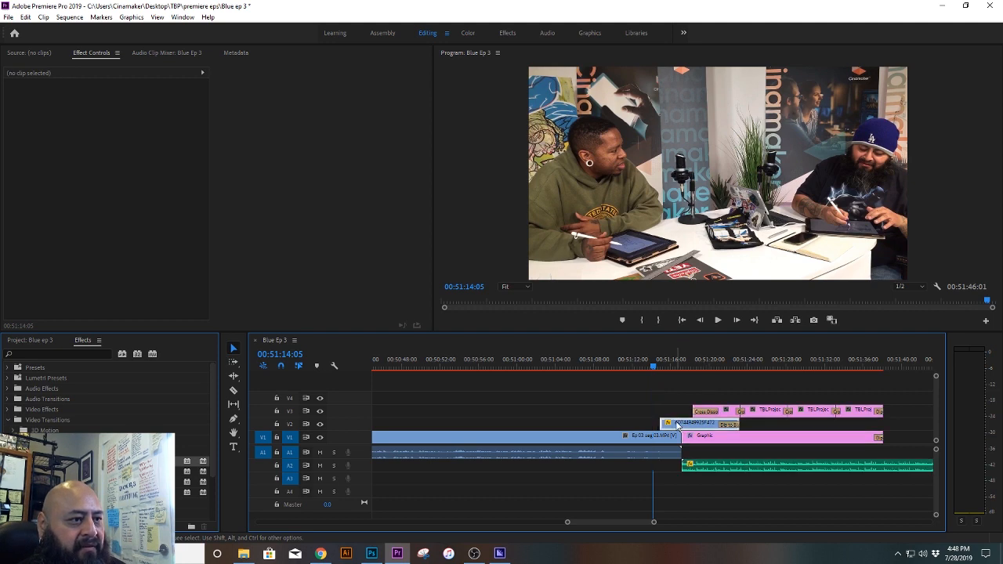
click(674, 362)
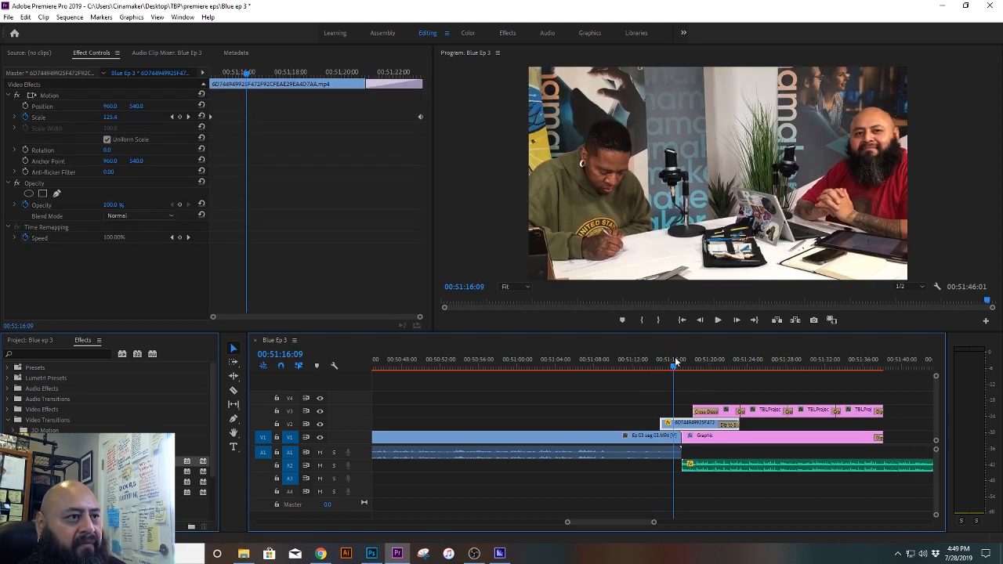
click(658, 398)
click(692, 427)
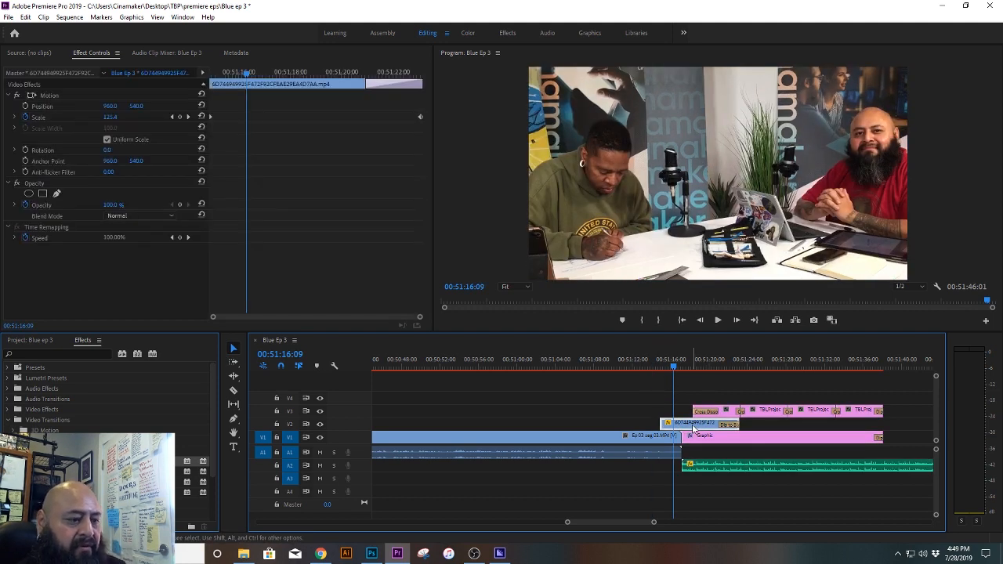
key(Delete)
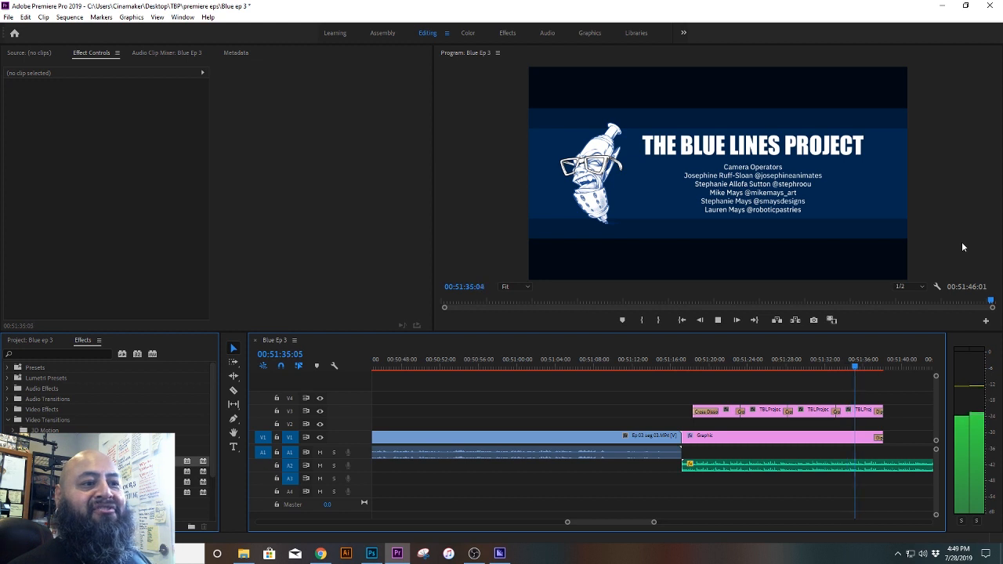
Step: Play the closing credits and theme music through to the end of the sequence at 00:51:46:01
key(space)
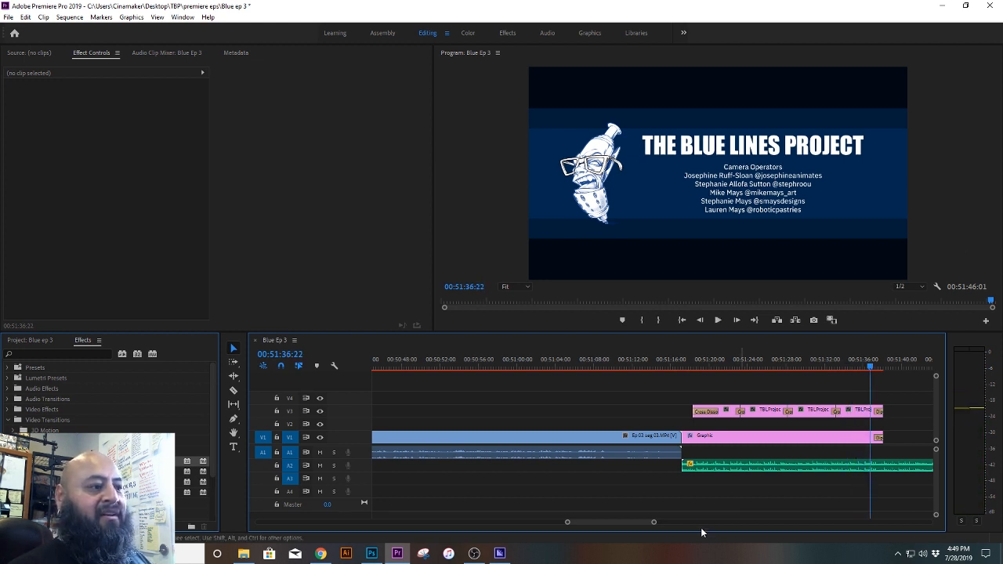
drag(652, 523, 671, 523)
key(space)
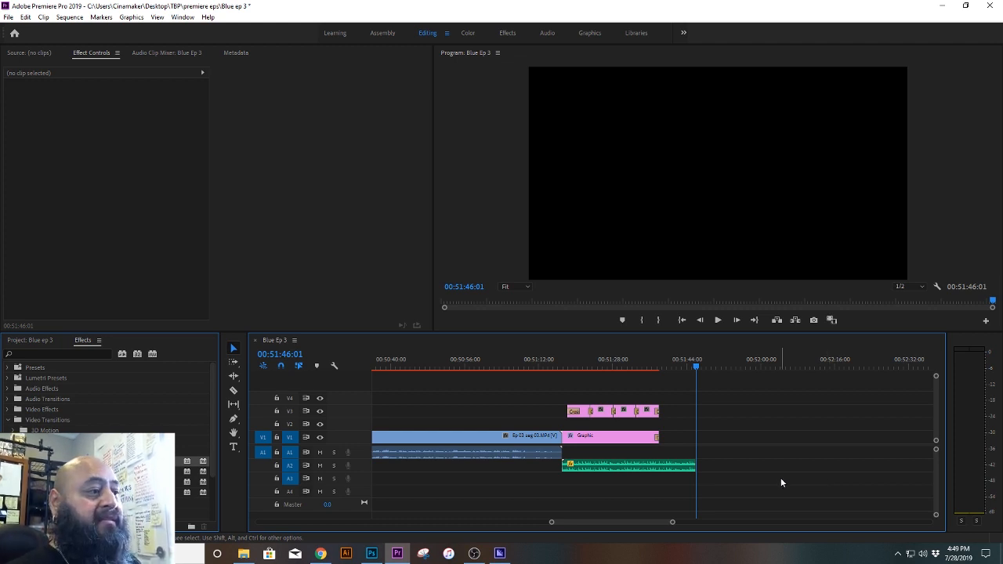
Step: Move the theme music on A2 earlier to start at 00:51:09:12, so it ends together with the Graphic clip
drag(671, 524, 654, 524)
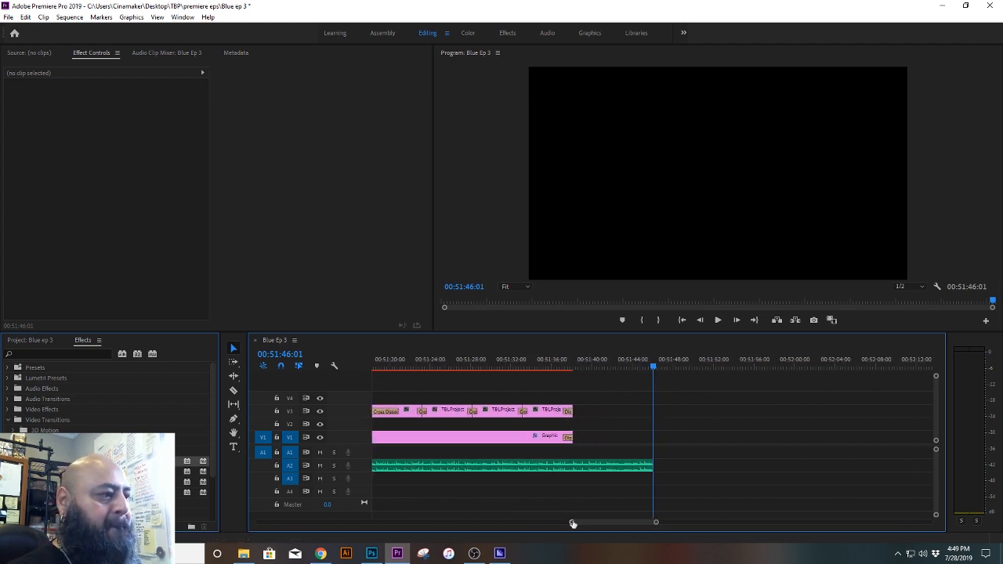
mouse_move(586, 527)
mouse_down()
mouse_move(574, 526)
mouse_move(585, 526)
mouse_up()
scroll(585, 521, up, 3)
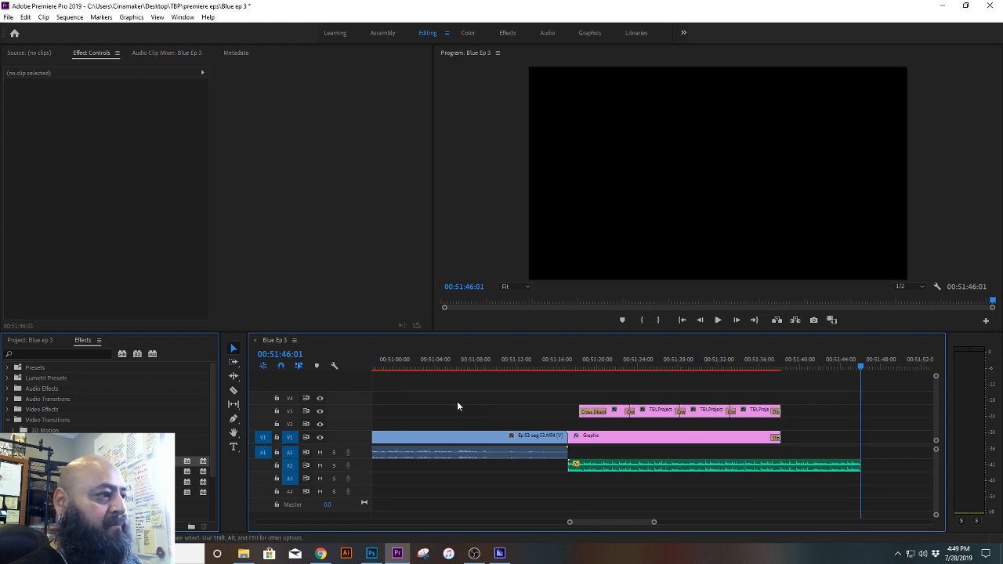
click(463, 365)
drag(463, 366, 490, 368)
drag(748, 466, 673, 469)
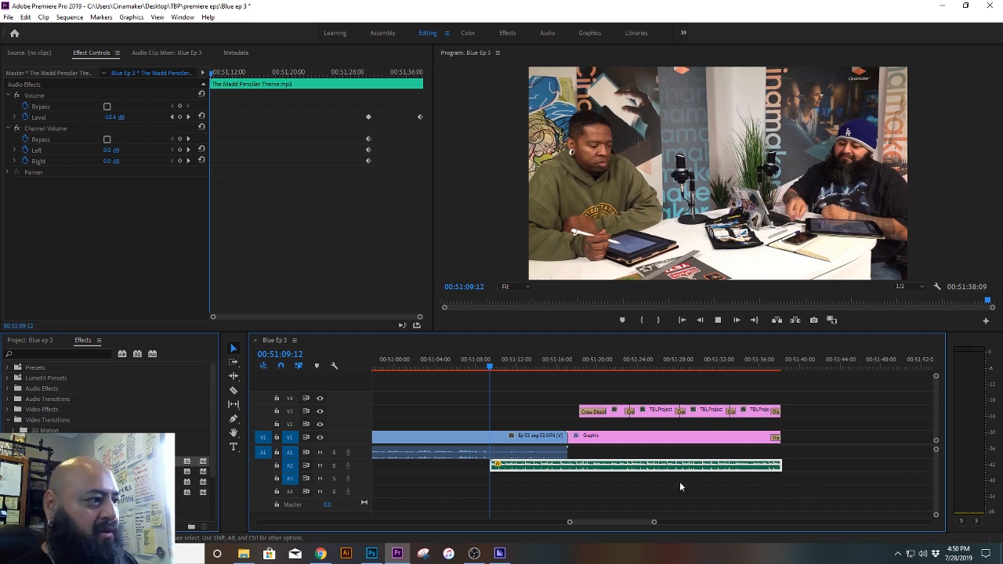
Step: Play the music lead-in to the credits and extend the start of the first V3 credits title back to about 00:51:15
key(space)
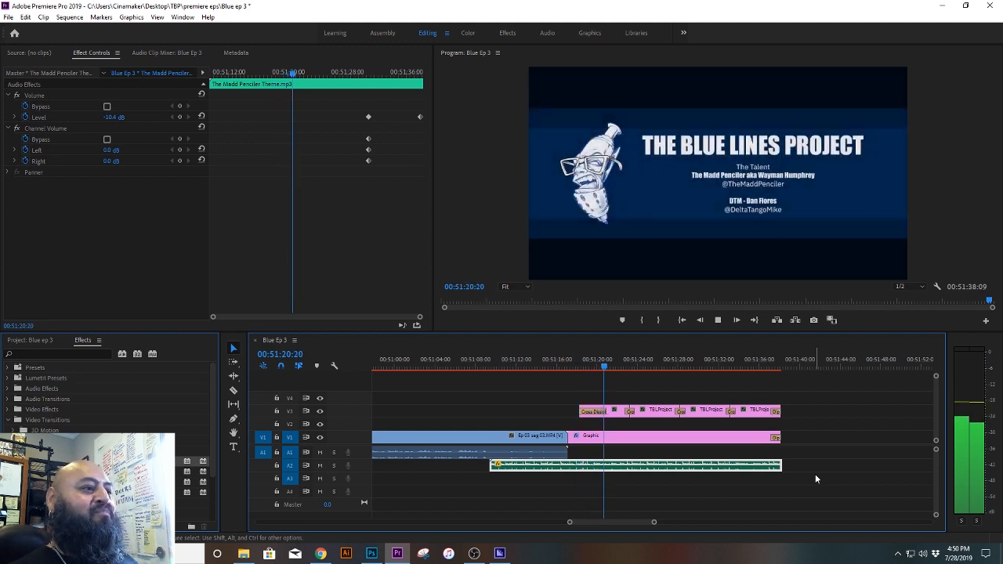
key(space)
drag(581, 406, 549, 409)
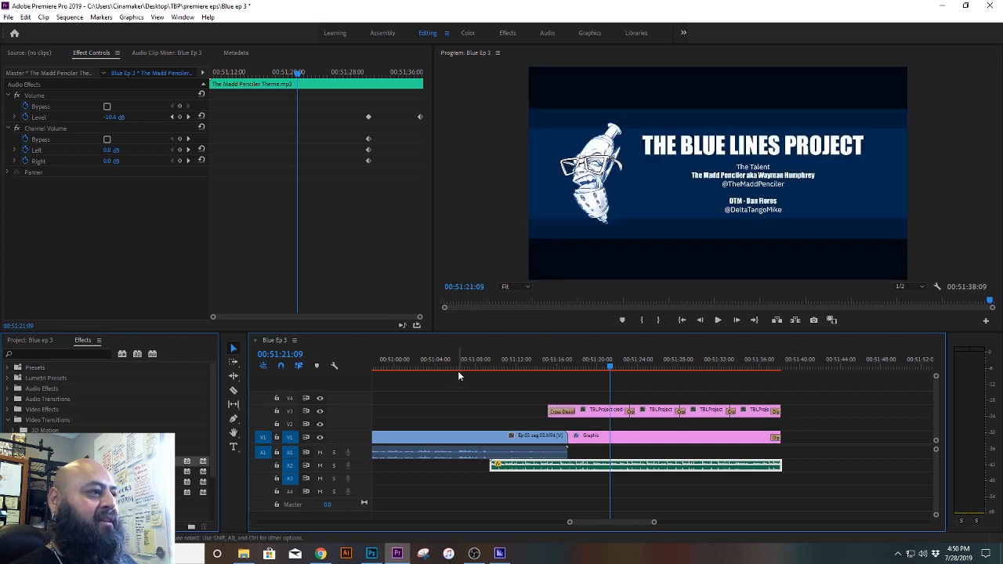
Step: Play the transition into the credits from 00:51:06:03 to 00:51:20:01
click(457, 369)
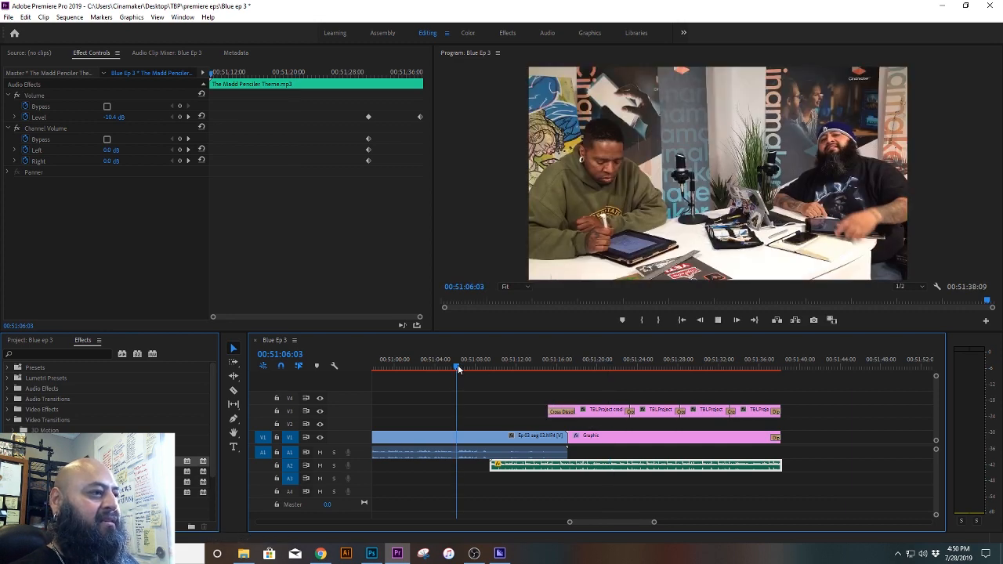
key(space)
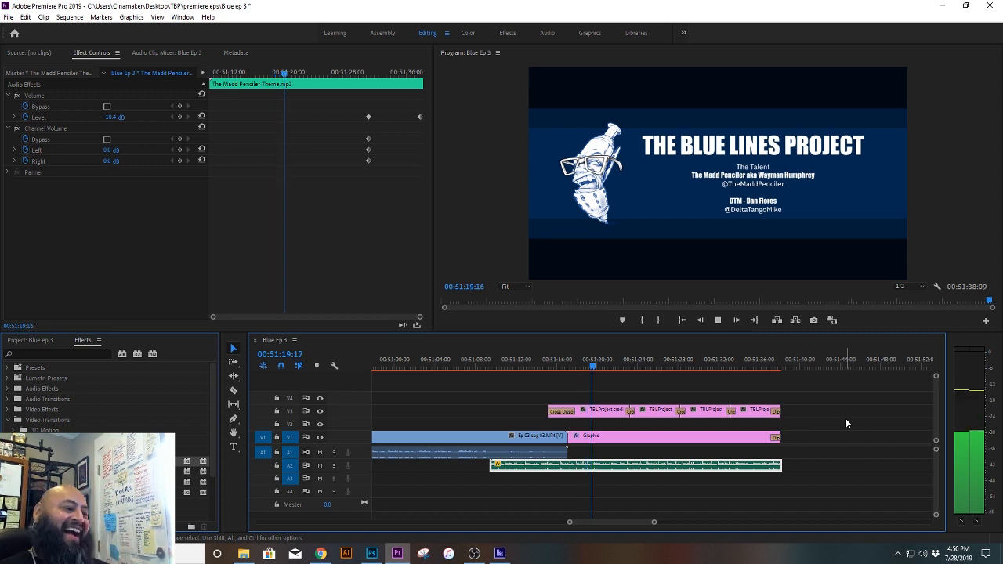
key(space)
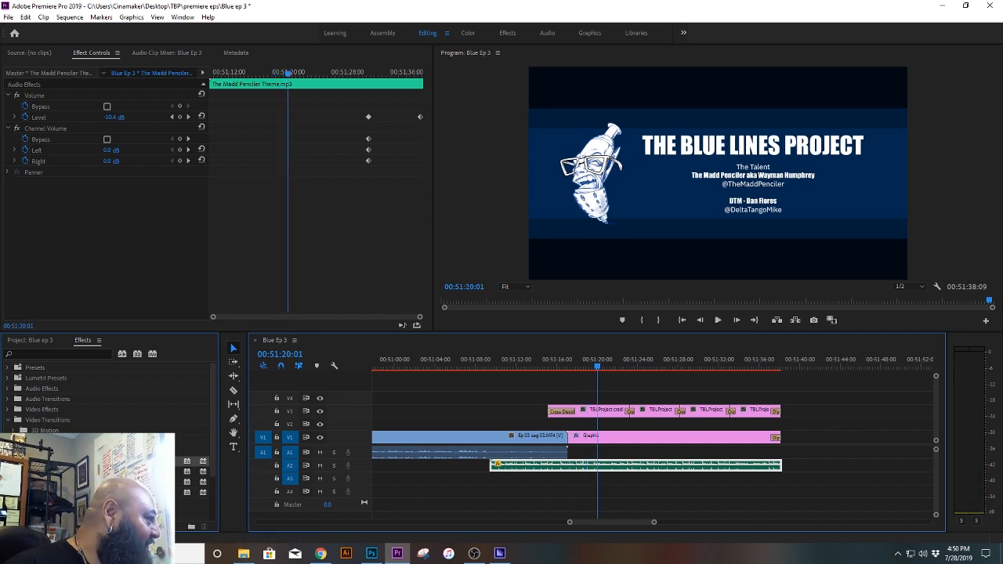
Step: Add a Cross Dissolve at the end of Ep 03 seg 03 and check the credits through to 00:51:38:09
drag(86, 461, 488, 451)
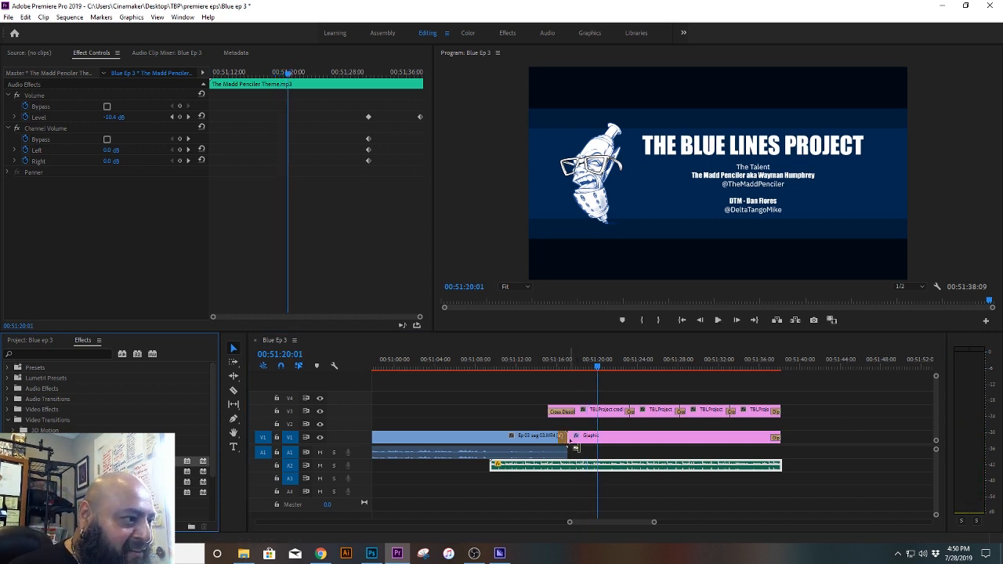
drag(576, 448, 566, 436)
drag(555, 367, 784, 368)
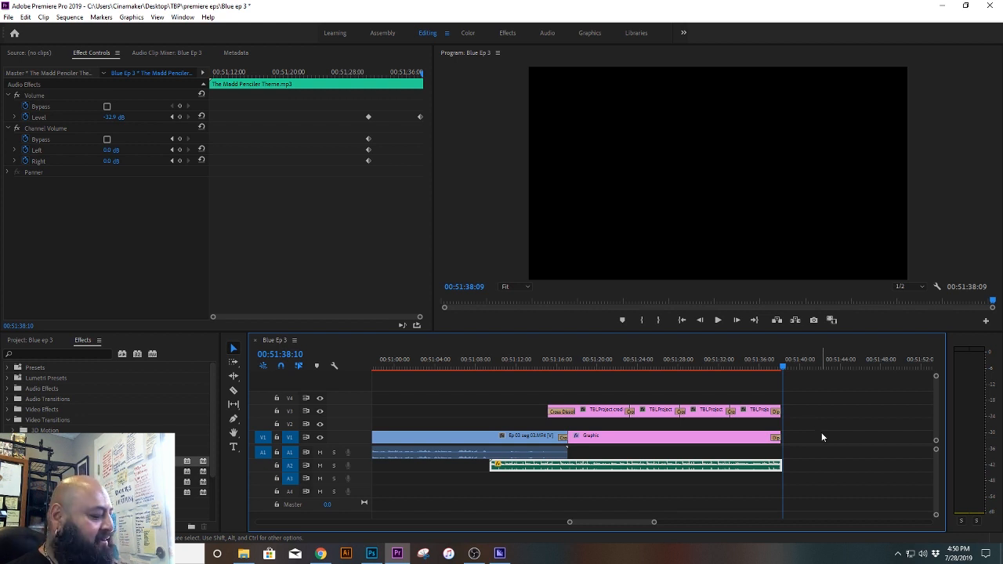
click(539, 364)
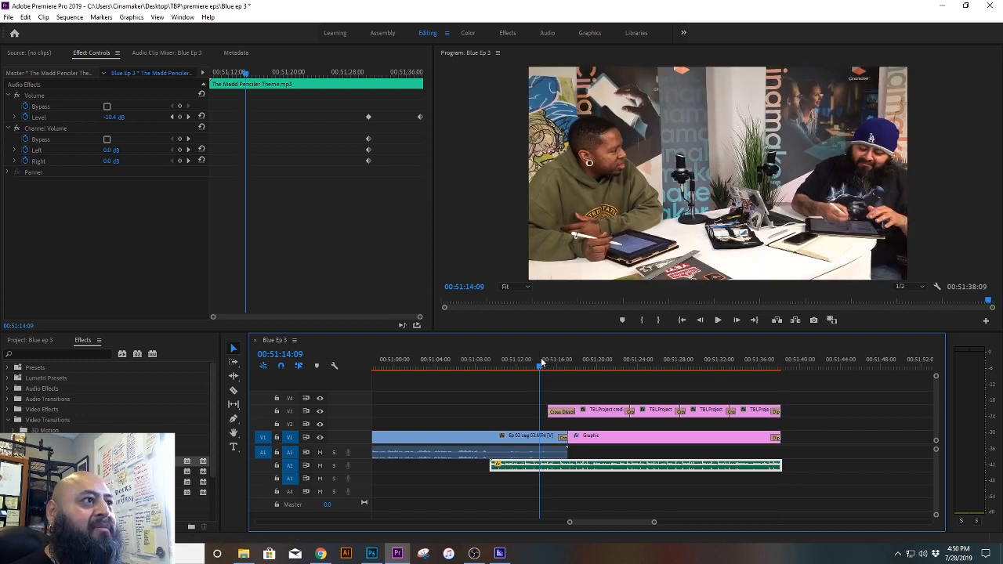
Step: Save the project and open the media export settings for the Blue Ep 3 sequence
key(ctrl+s)
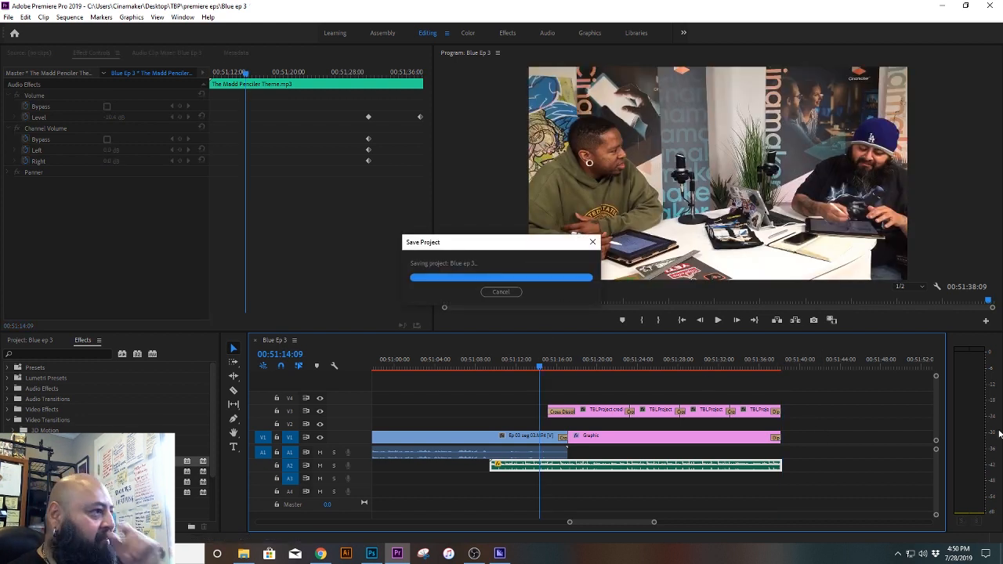
click(8, 16)
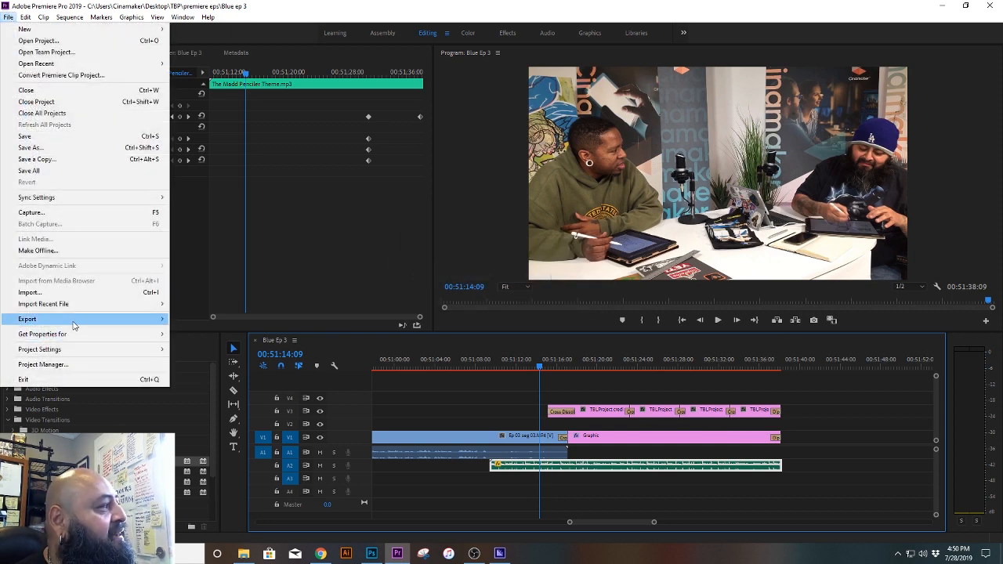
click(193, 320)
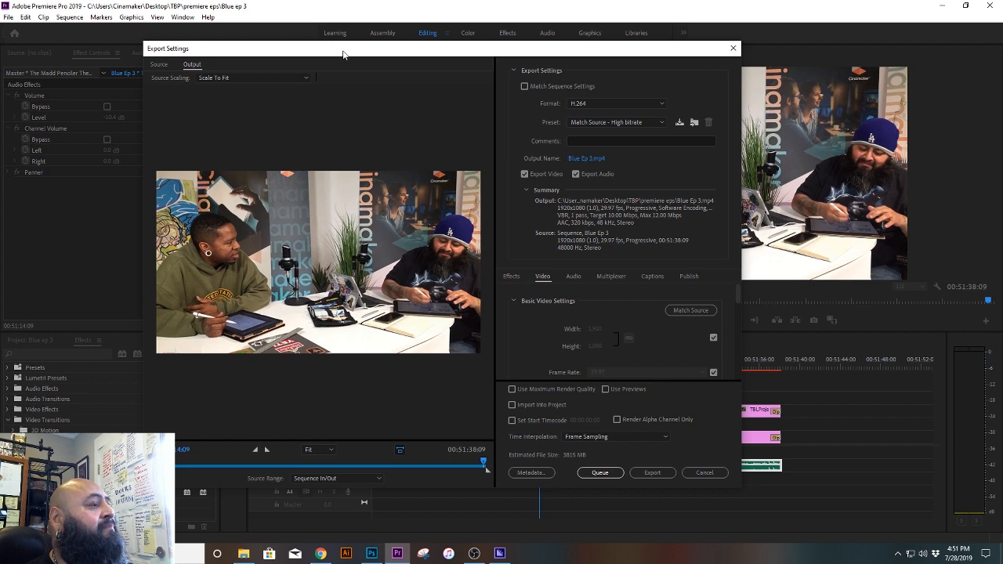
drag(342, 53, 414, 63)
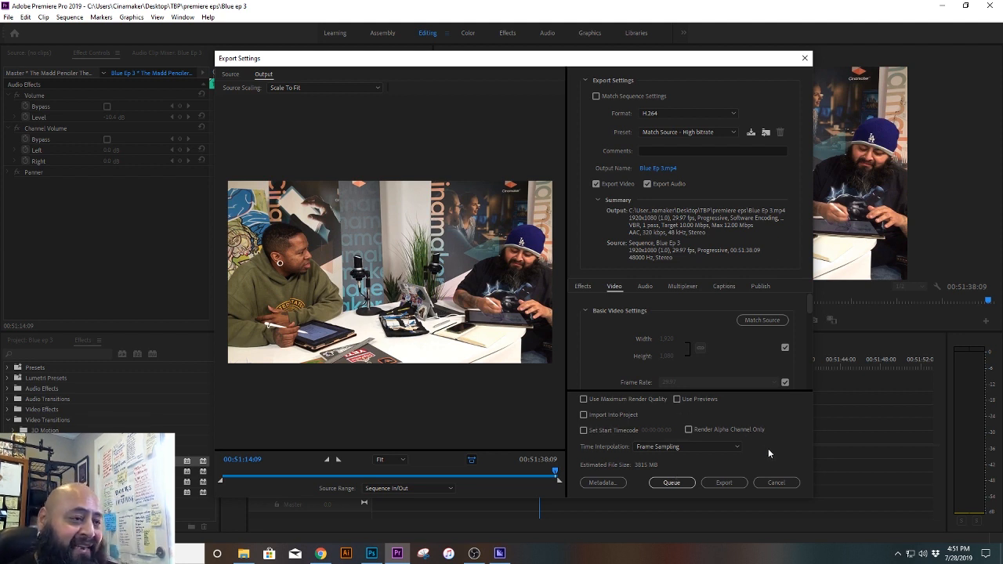
Step: Send the Blue Ep 3 export to the Adobe Media Encoder queue as H.264 with the Match Source - High bitrate preset
click(680, 486)
drag(613, 131, 609, 262)
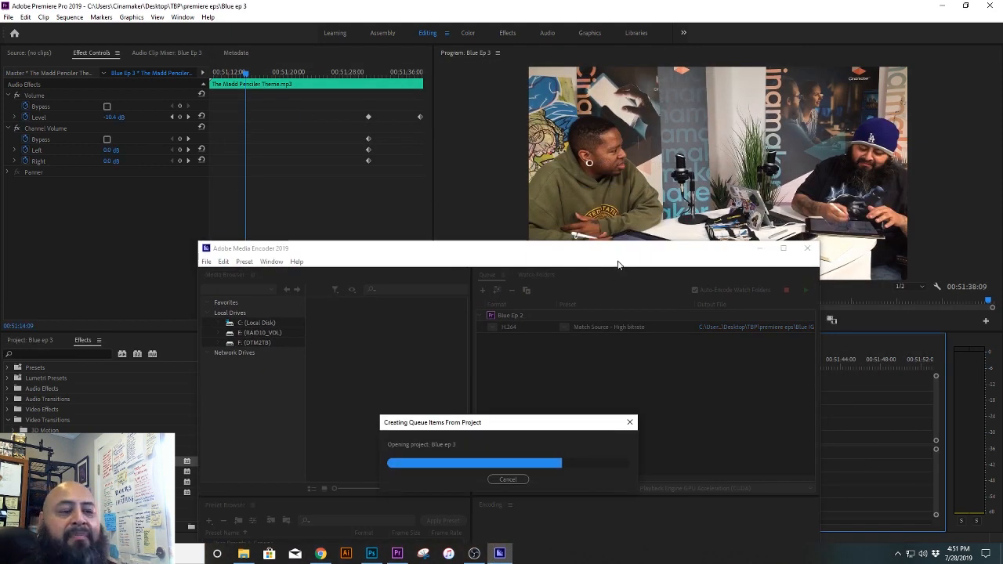
drag(682, 127, 549, 72)
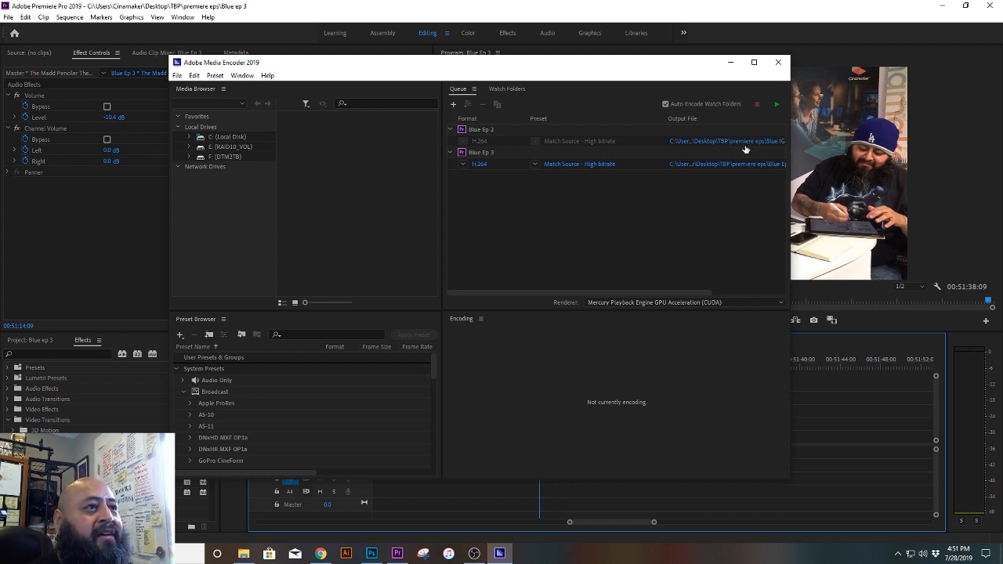
Step: From the Blue Ep 2 job's output location, play the exported Blue IG V2 video at a higher volume, then return to Media Encoder
click(719, 144)
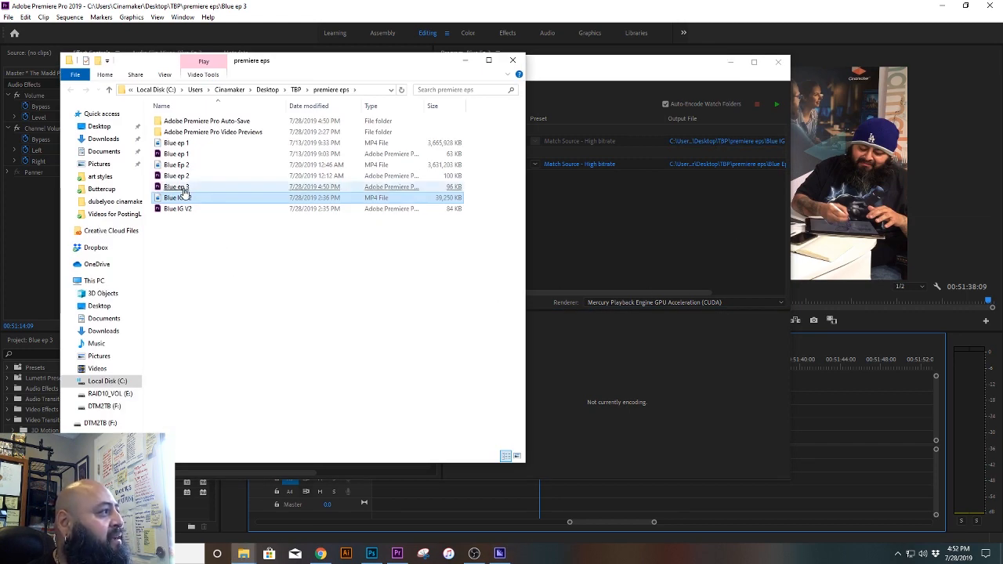
double_click(181, 201)
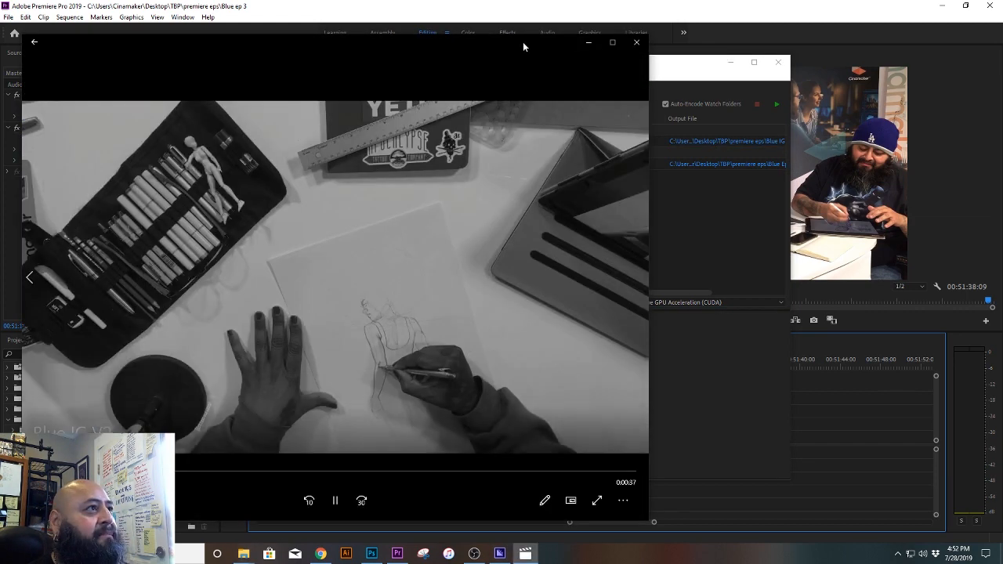
drag(522, 47, 643, 31)
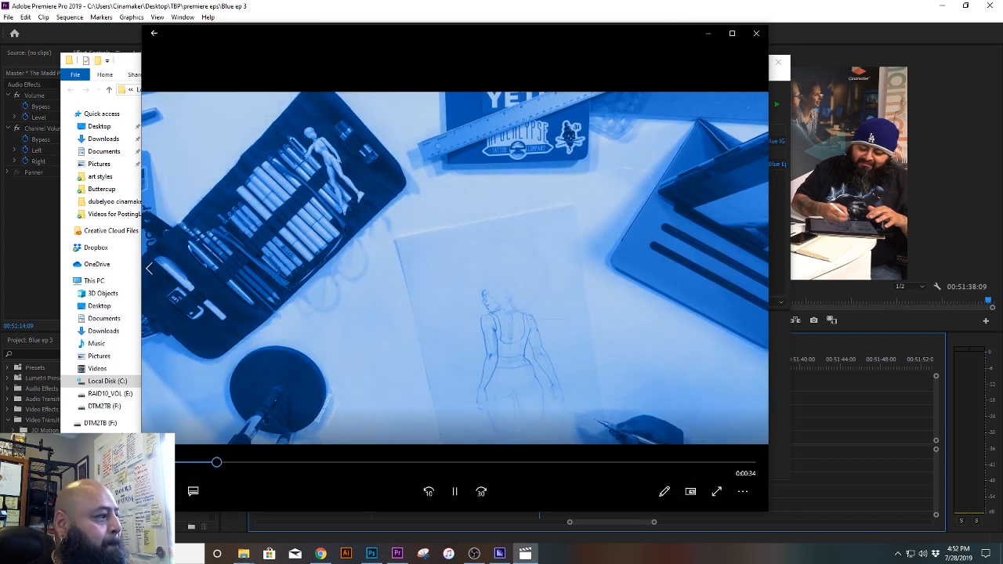
click(173, 496)
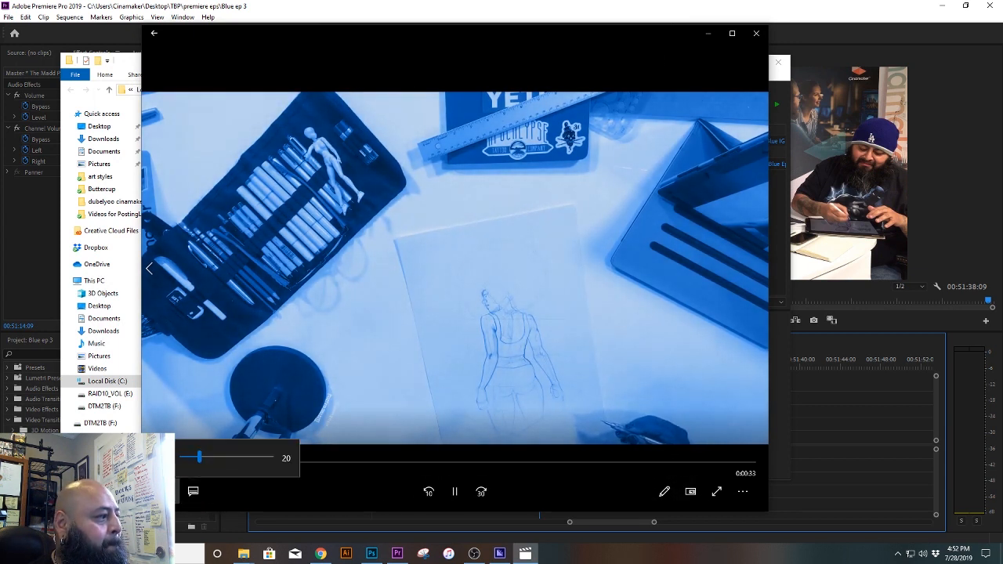
click(254, 456)
drag(254, 455, 267, 454)
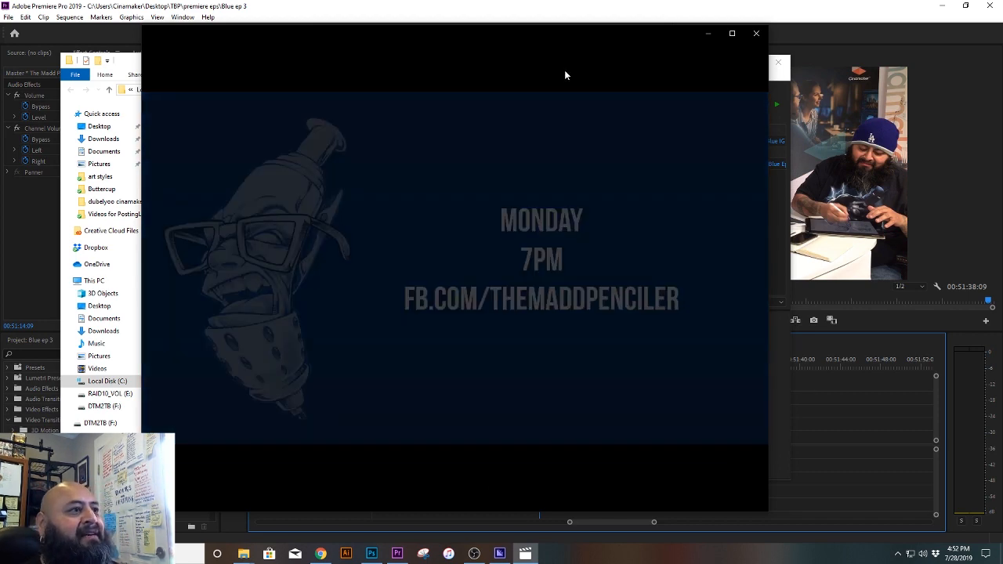
click(756, 33)
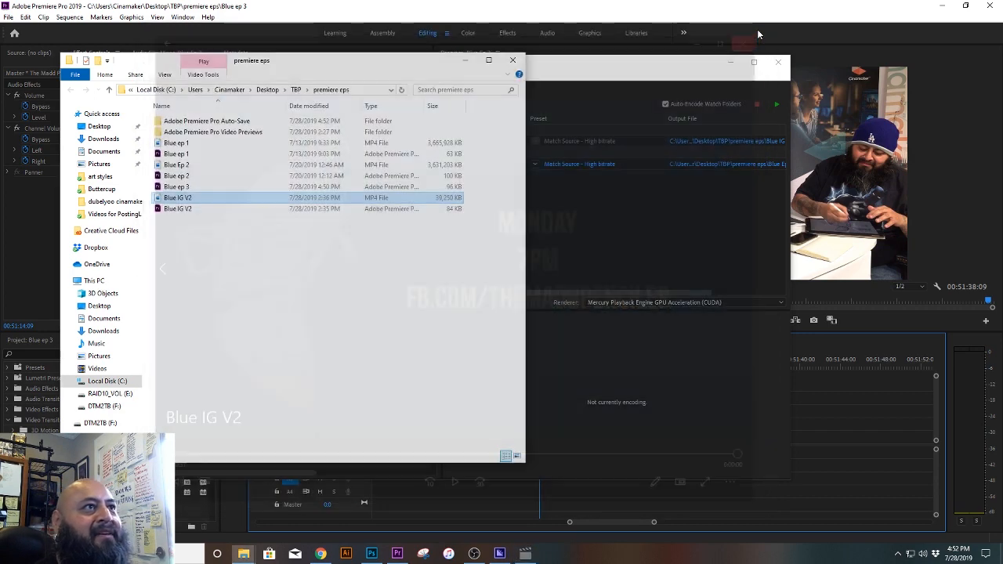
click(660, 88)
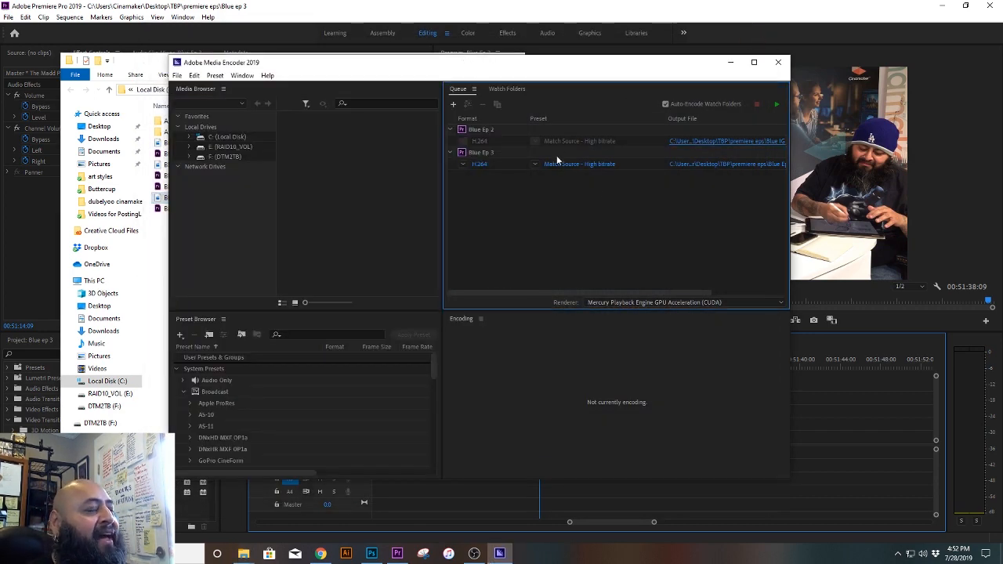
drag(544, 69, 564, 57)
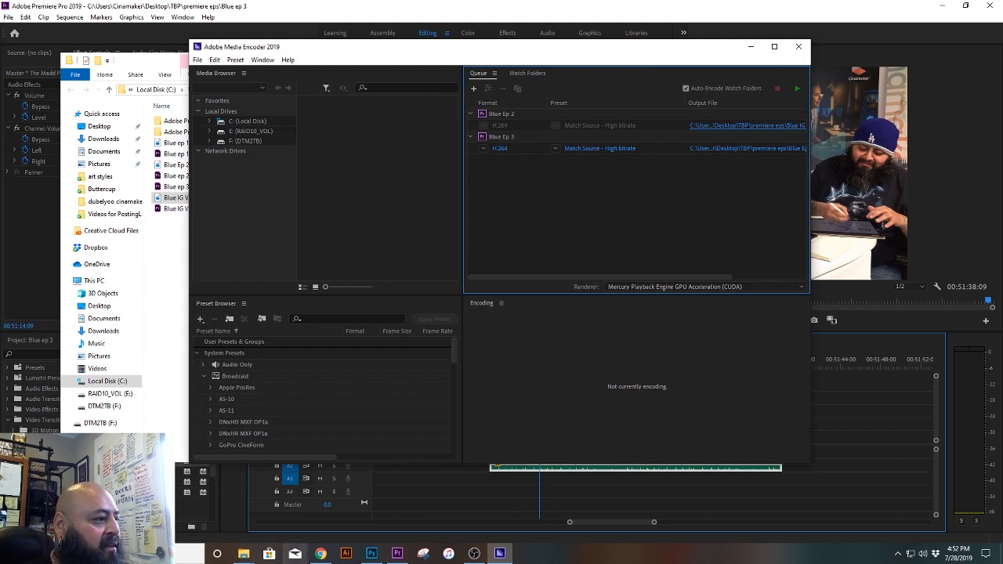
Step: Open Creative Cloud and look through its app list for Premiere Pro and Media Encoder, then close it
click(897, 553)
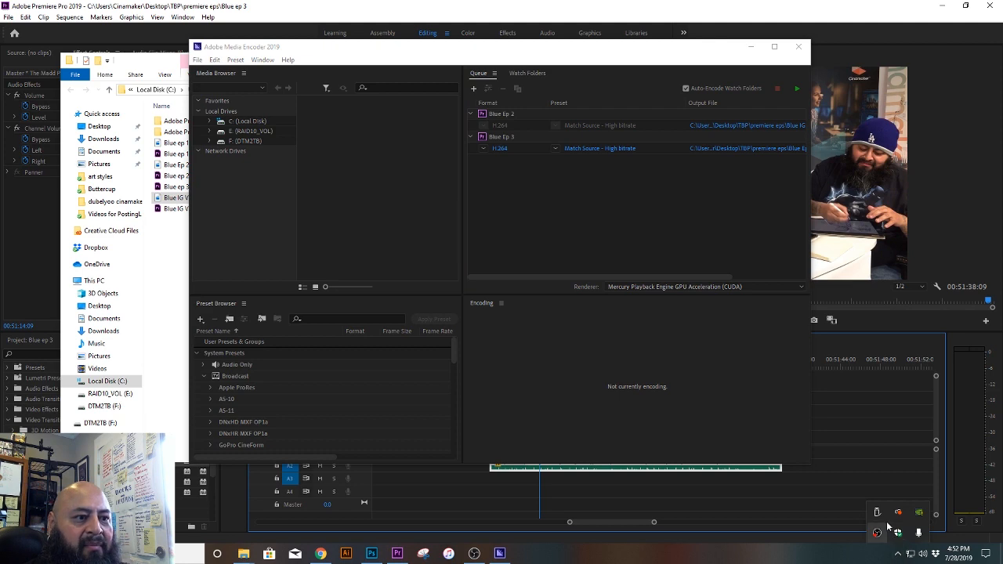
click(899, 534)
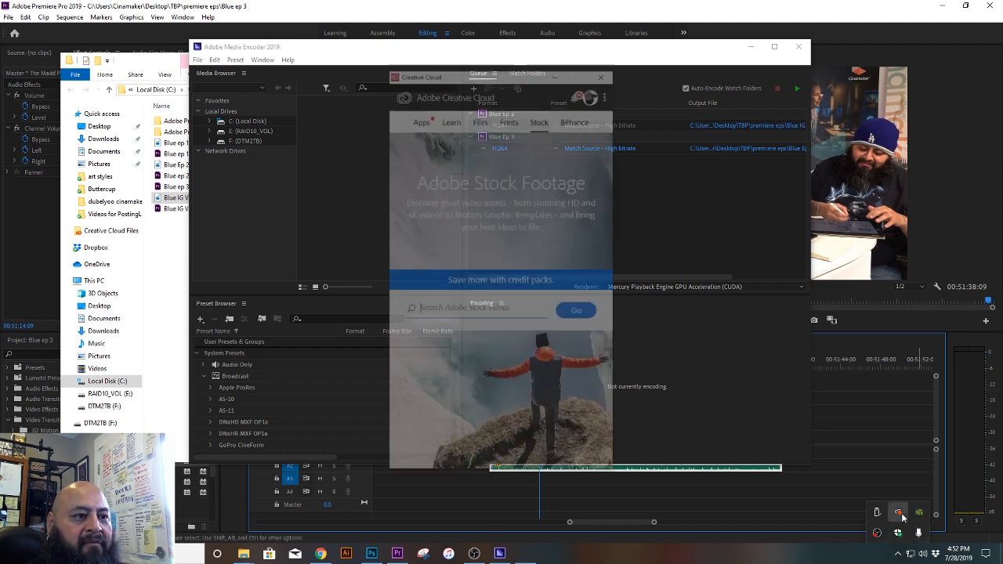
click(420, 118)
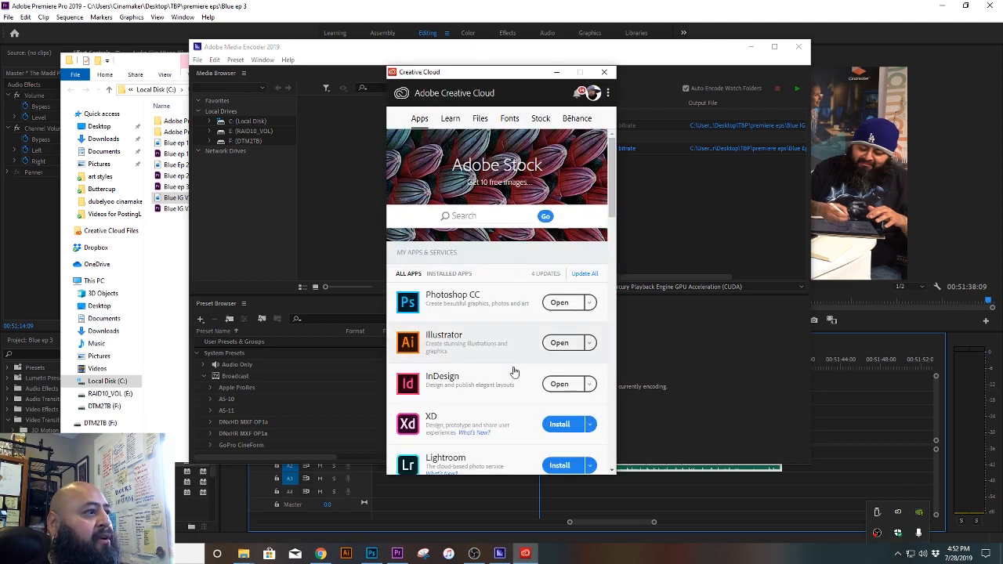
scroll(513, 368, down, 2)
scroll(513, 369, down, 3)
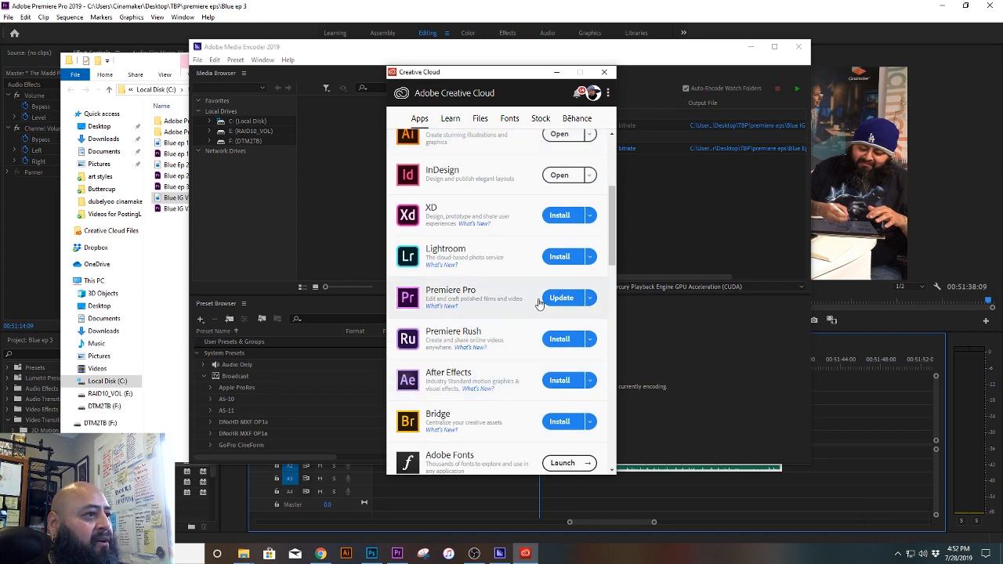
scroll(515, 363, down, 5)
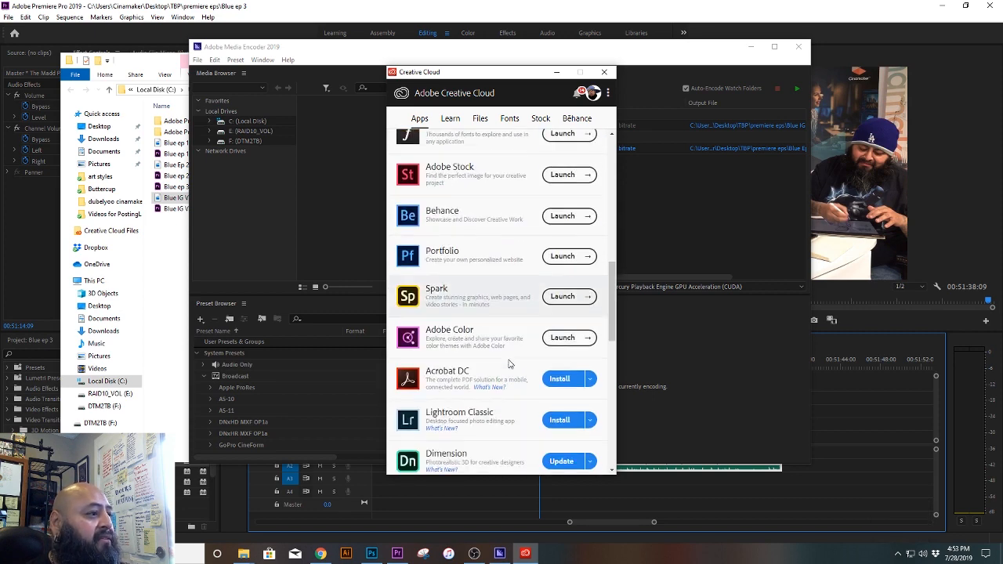
scroll(470, 407, down, 5)
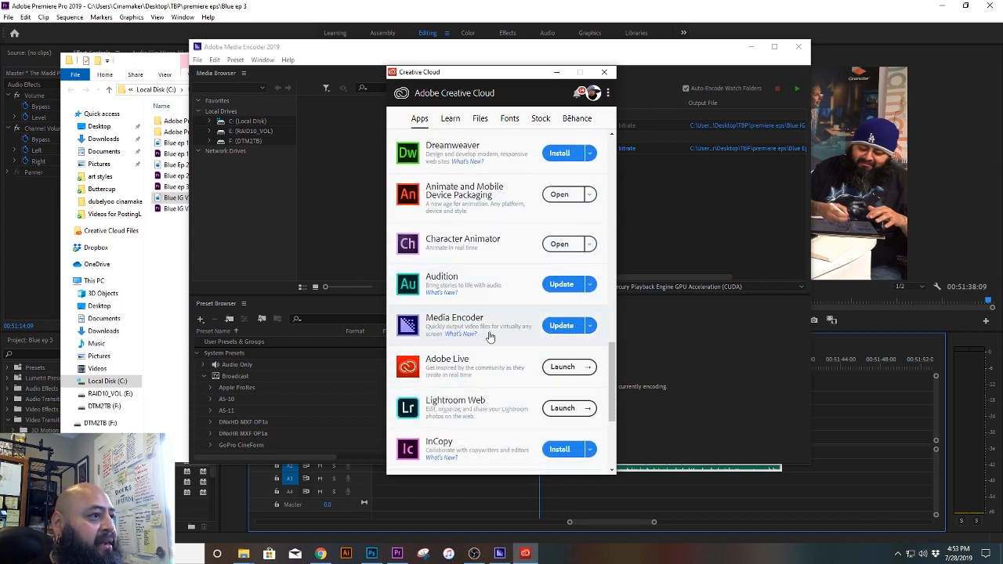
scroll(508, 391, up, 10)
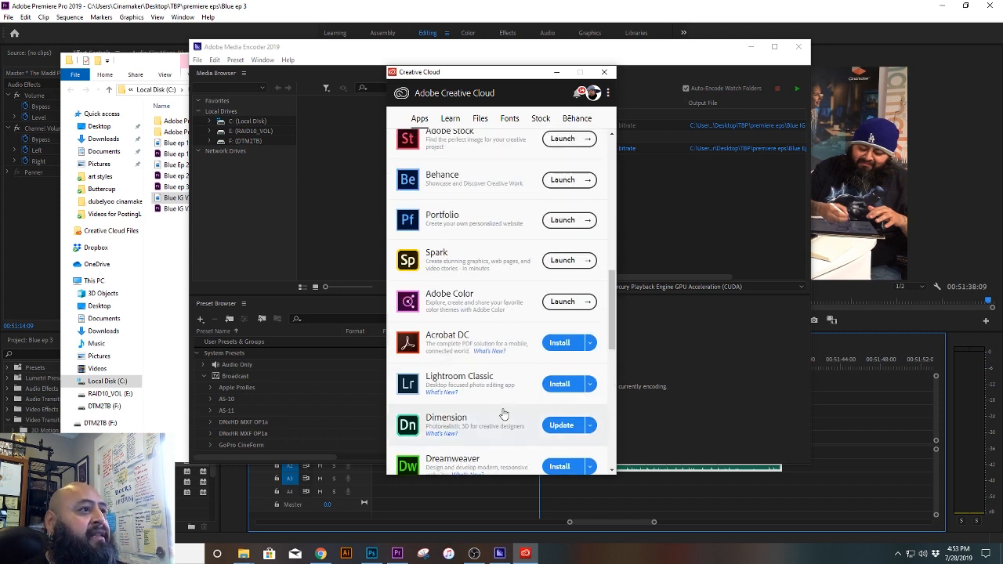
scroll(503, 402, up, 5)
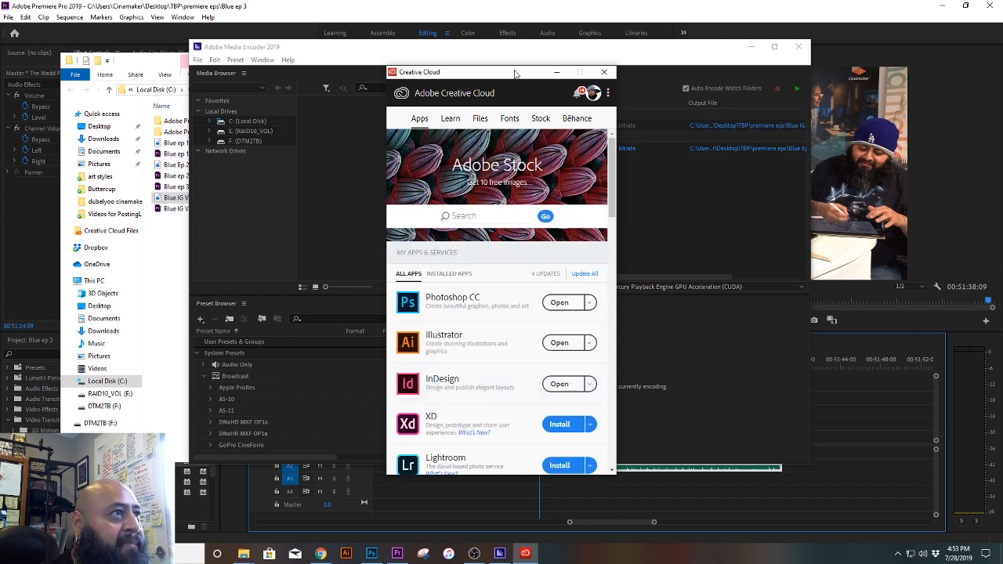
drag(516, 76, 765, 48)
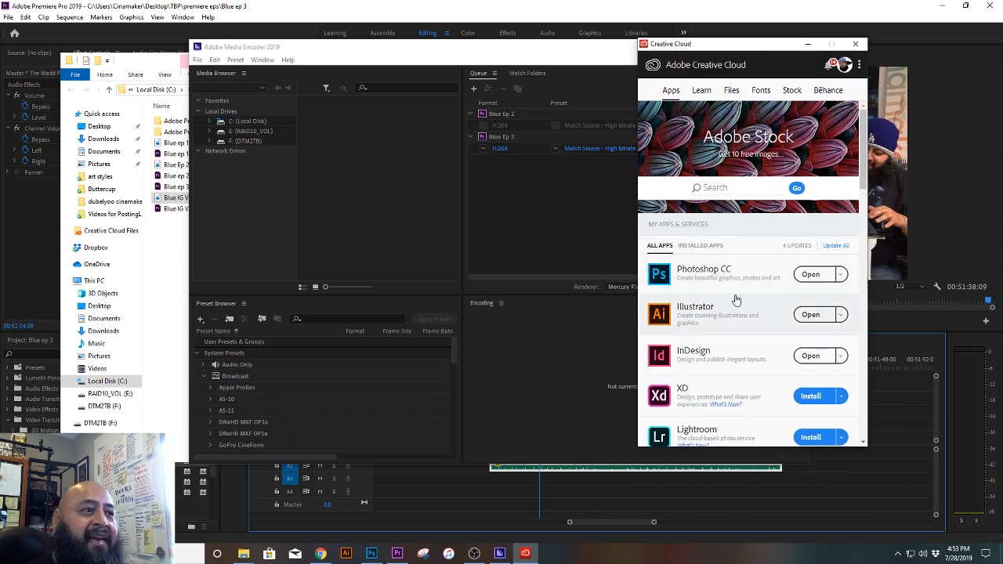
scroll(725, 336, down, 1)
scroll(725, 345, down, 3)
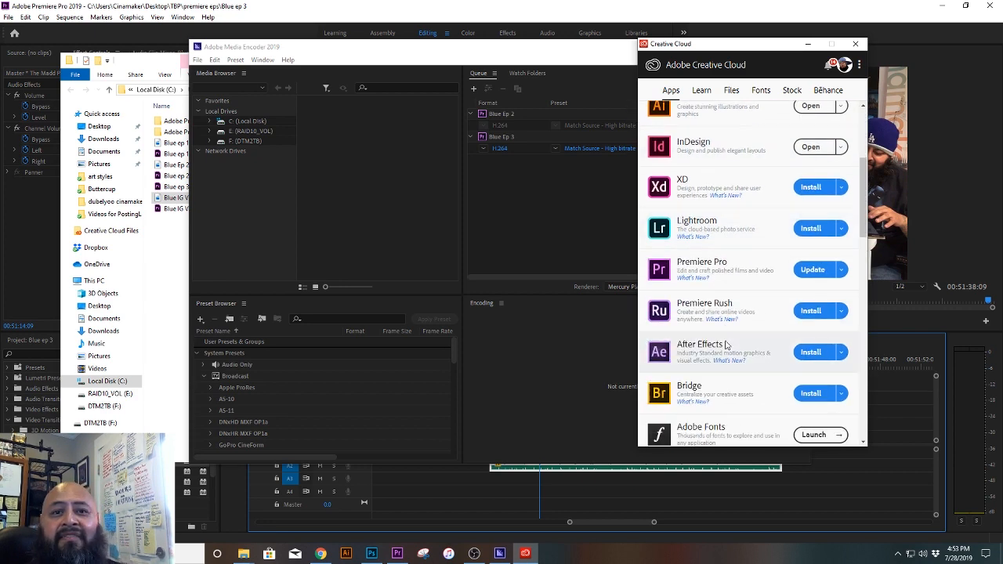
click(854, 43)
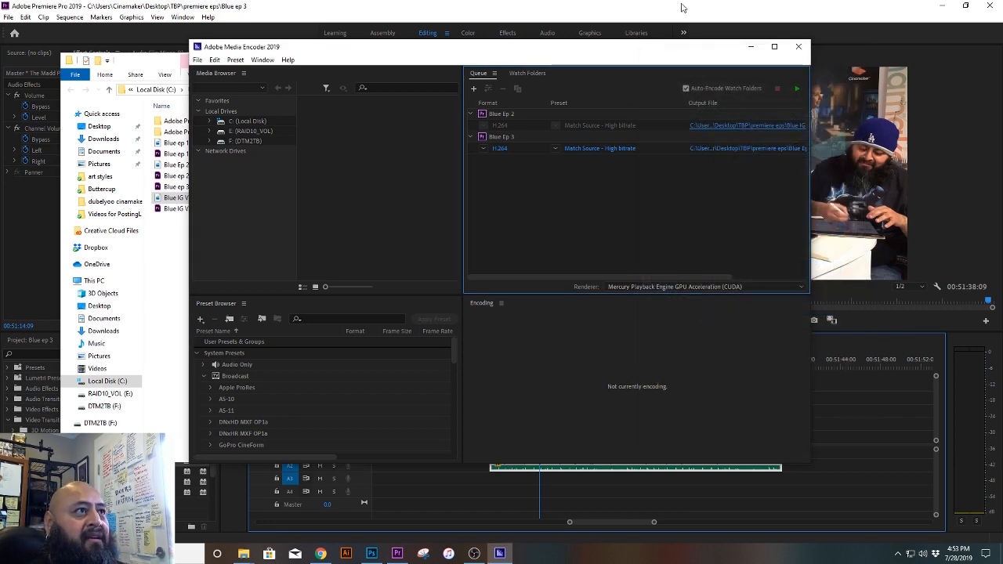
Step: Start encoding the Blue Ep 3 job in the Media Encoder queue
drag(666, 52, 686, 58)
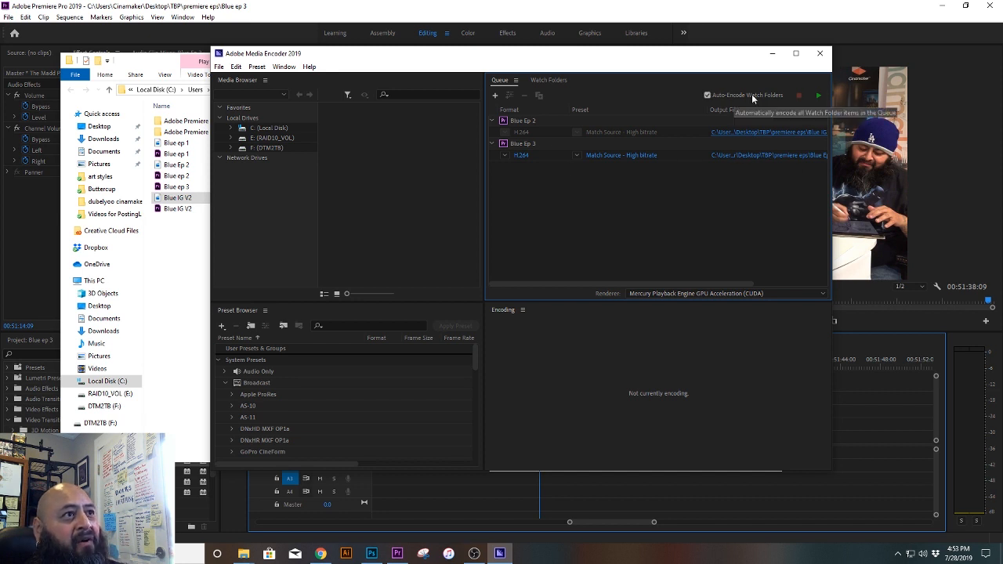
click(818, 96)
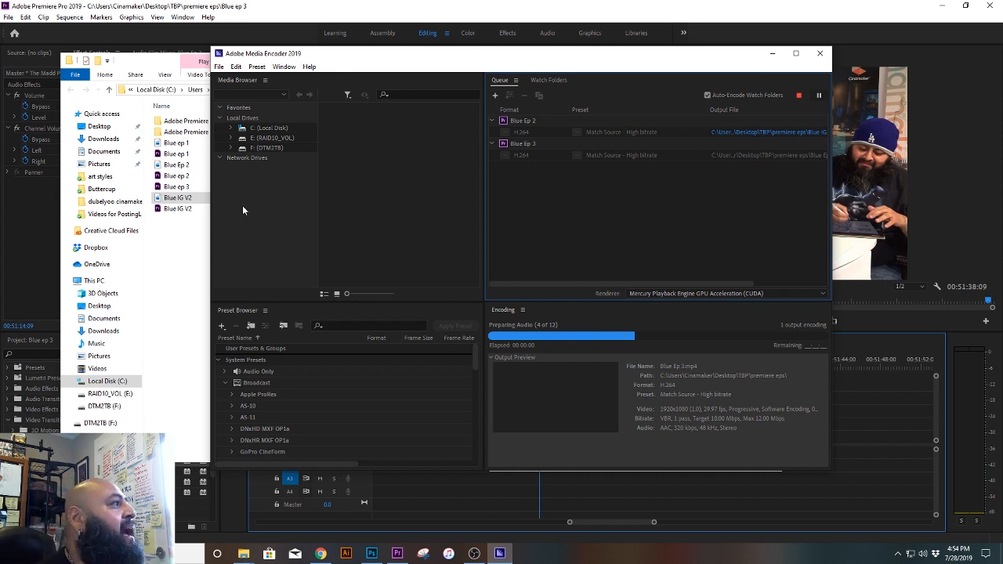
Step: Review the episode and IG project and video files in the premiere eps folder, then return to the encoding progress in Media Encoder
click(198, 275)
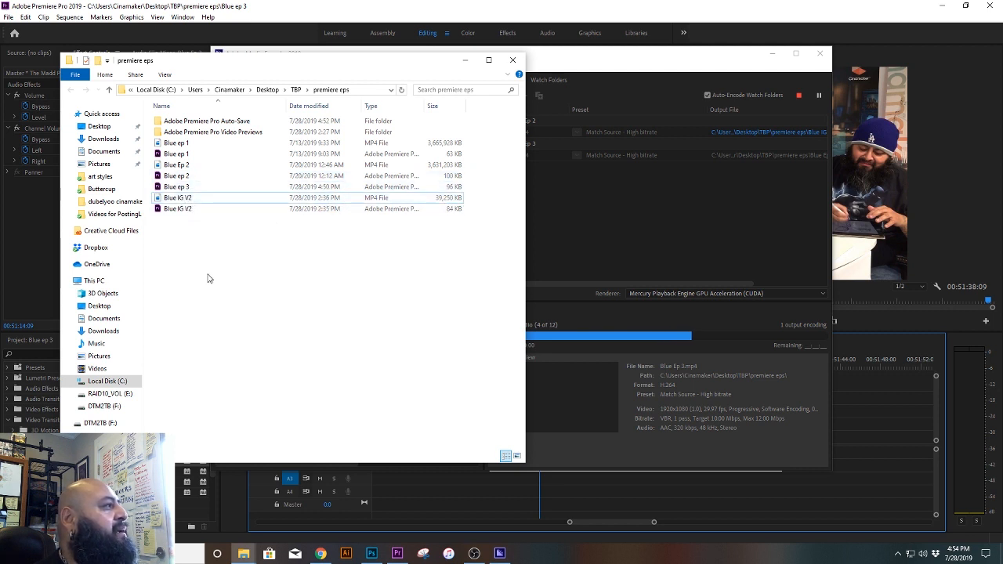
click(186, 144)
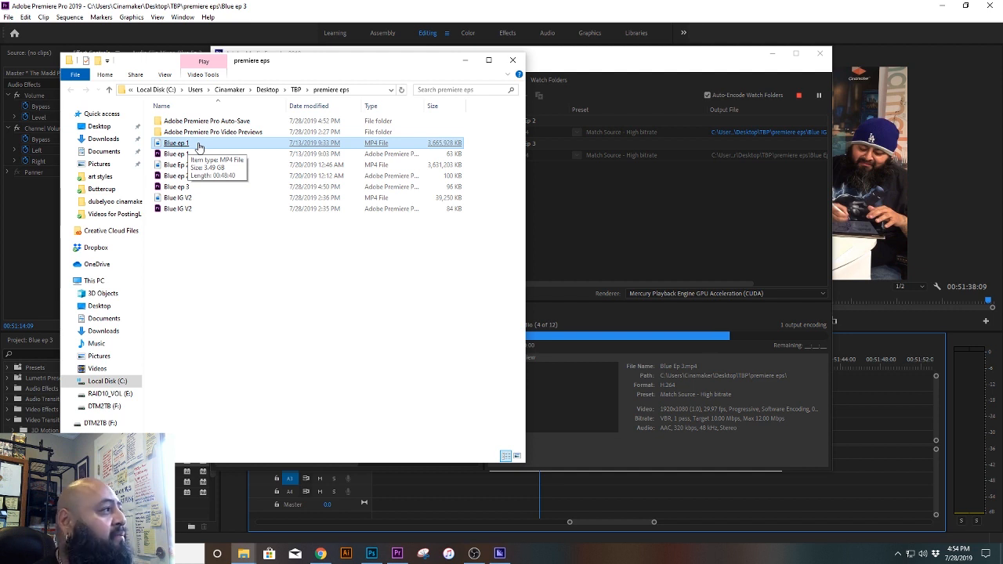
click(190, 155)
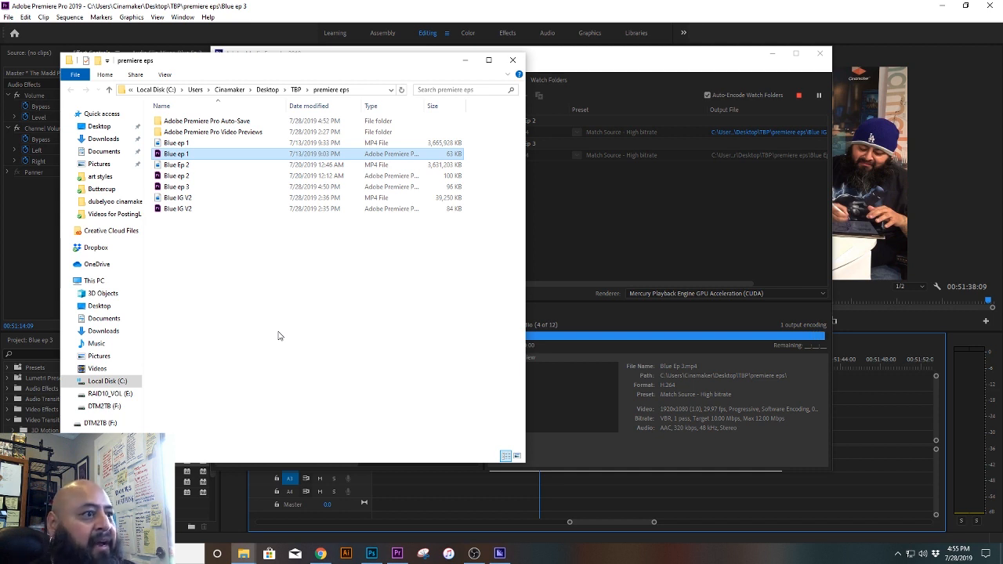
click(176, 167)
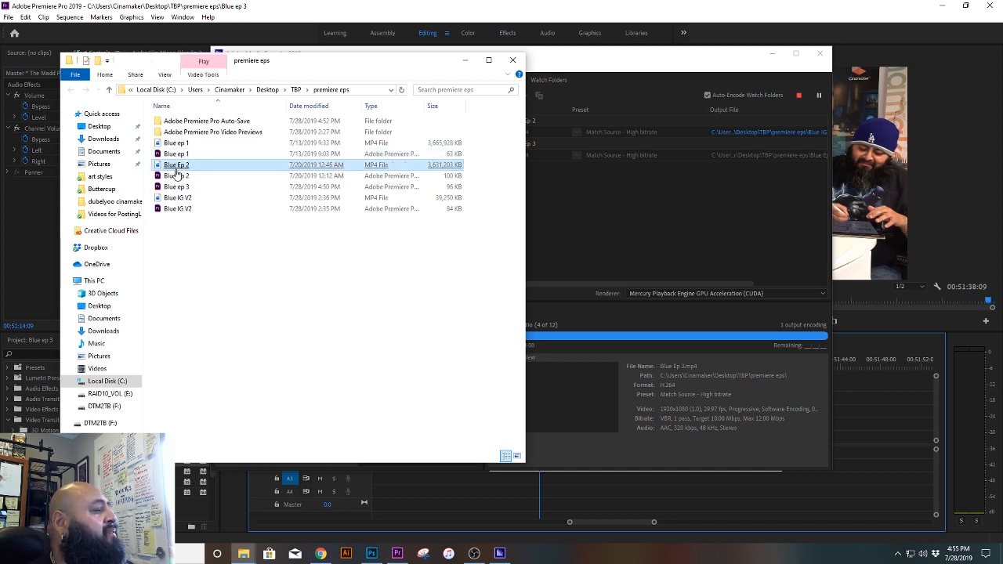
click(173, 175)
click(172, 186)
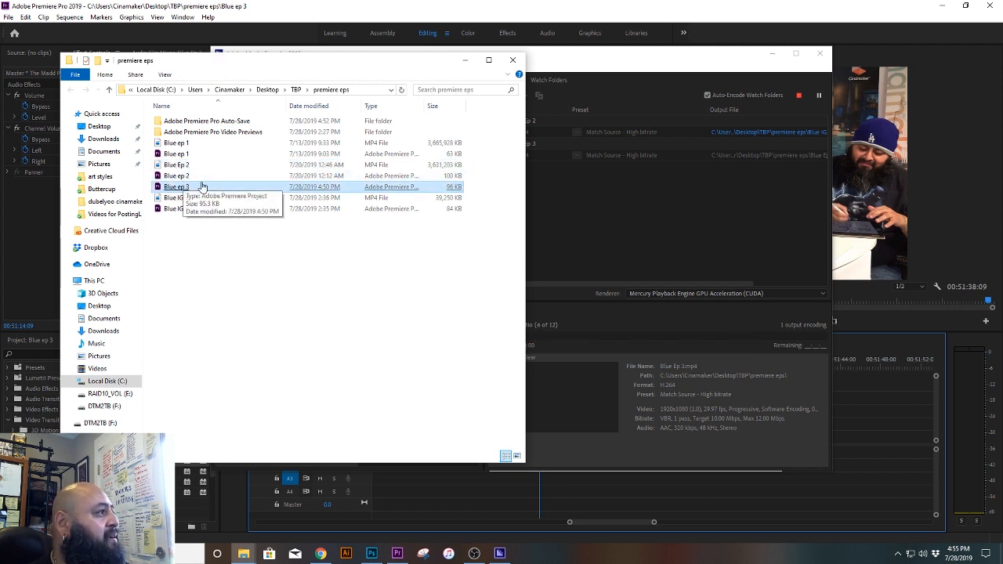
click(174, 201)
click(176, 209)
click(286, 295)
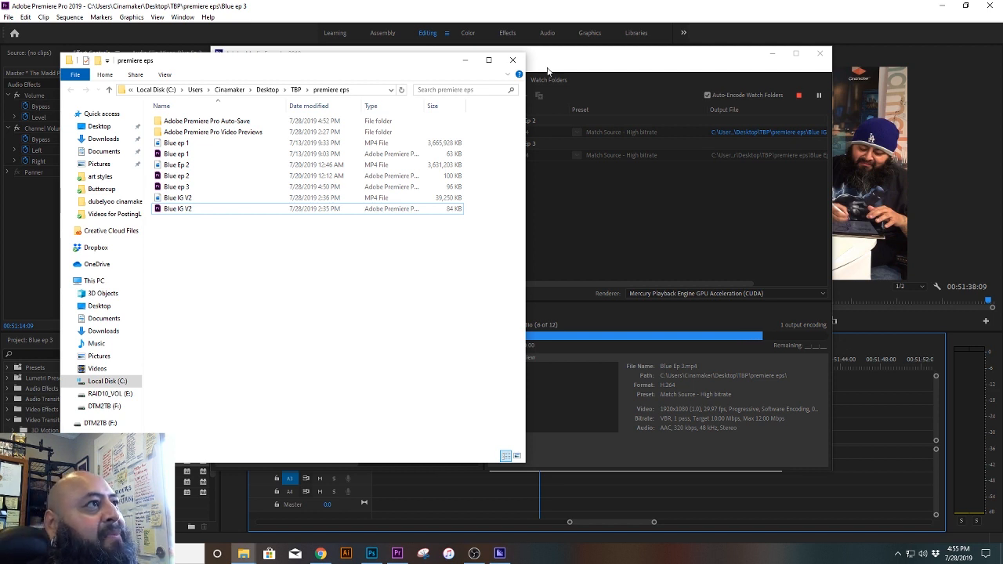
click(592, 59)
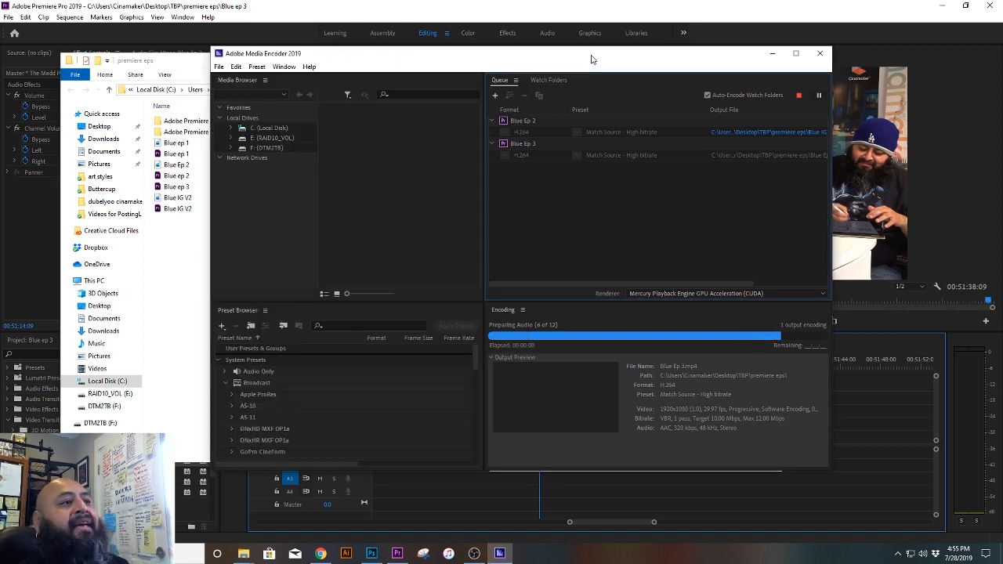